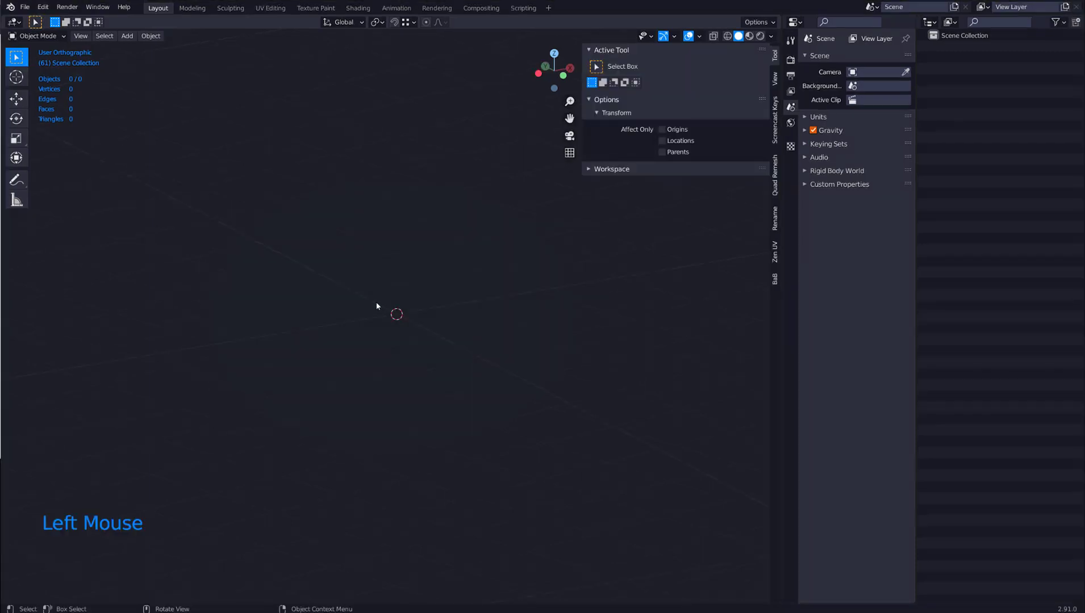
Add a 2 m plane mesh at the origin and rotate it 90 degrees about the global X axis.
key(shift+a)
mouse_move(375, 302)
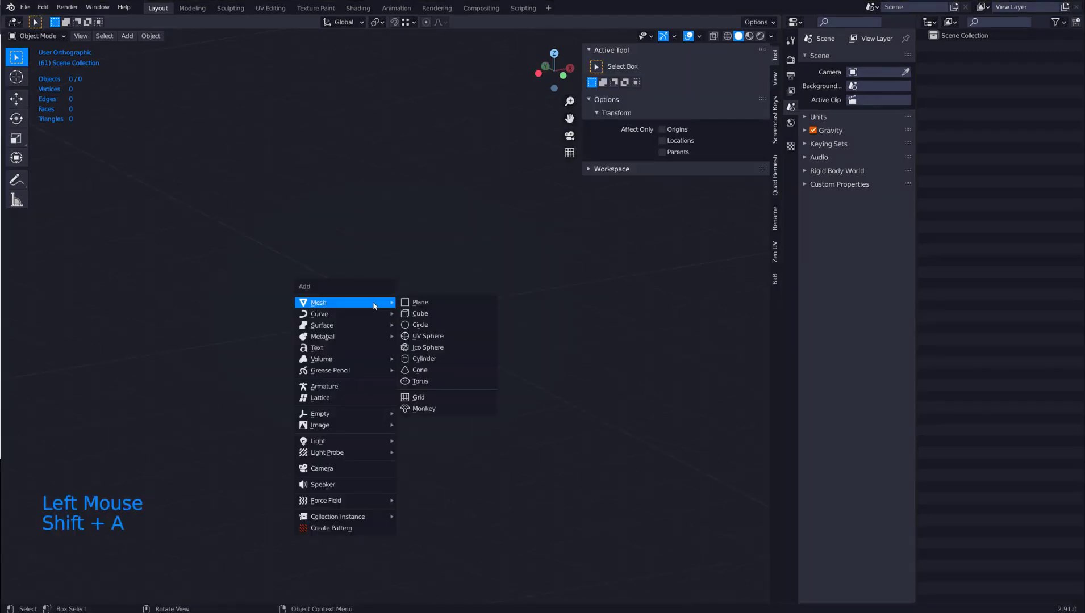
click(411, 302)
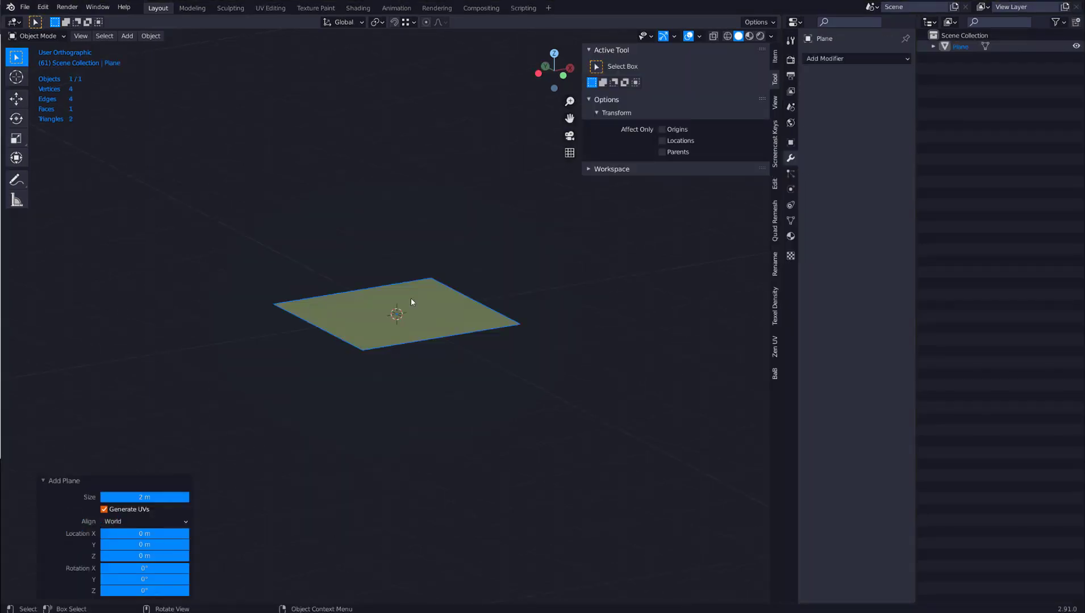
key(r)
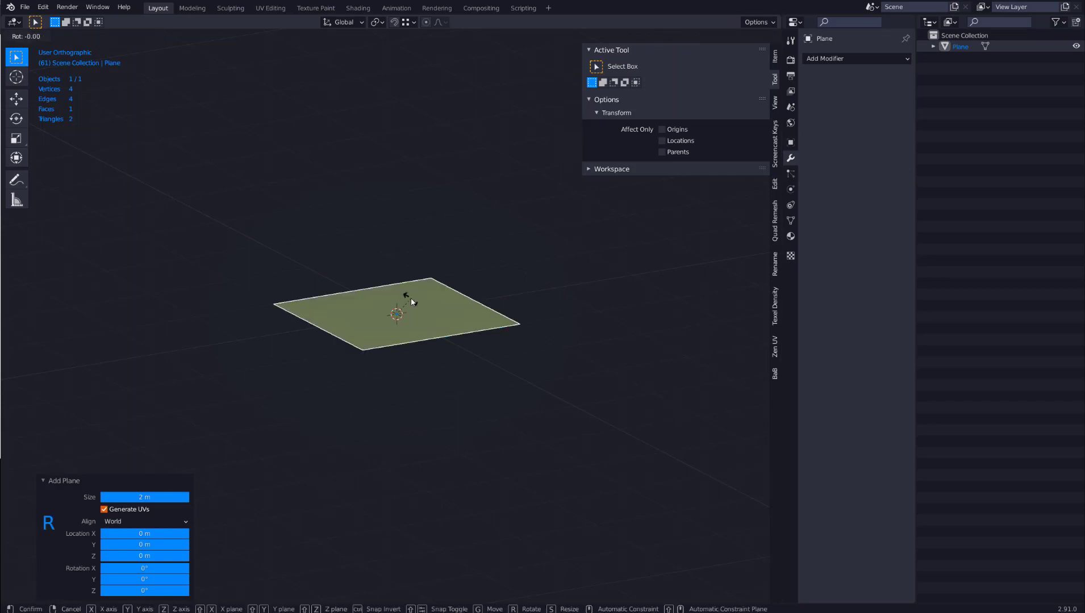
text(x90)
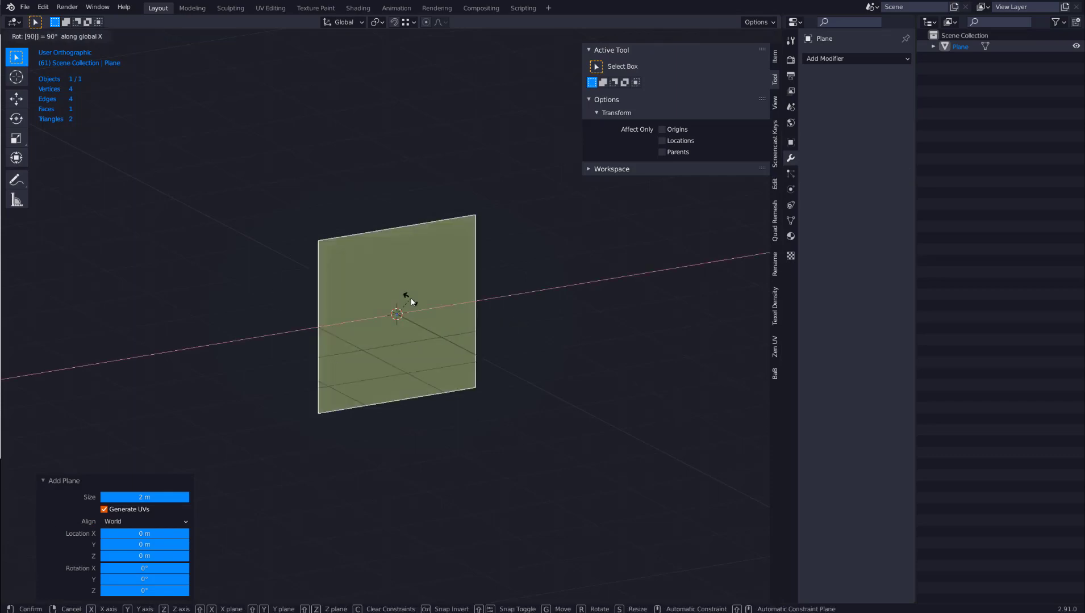
key(Return)
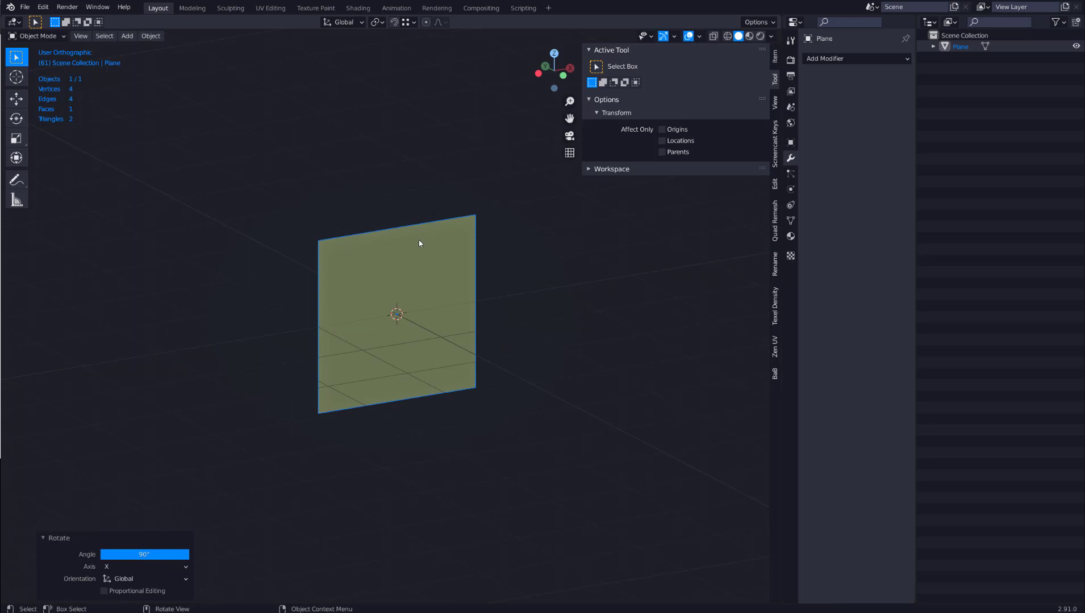
click(501, 261)
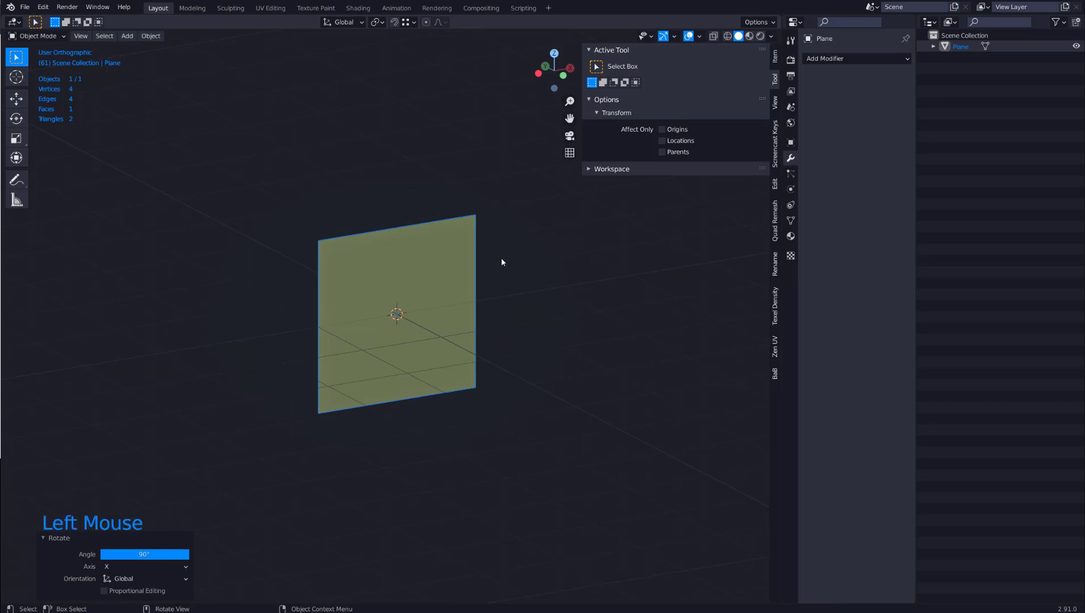
click(414, 260)
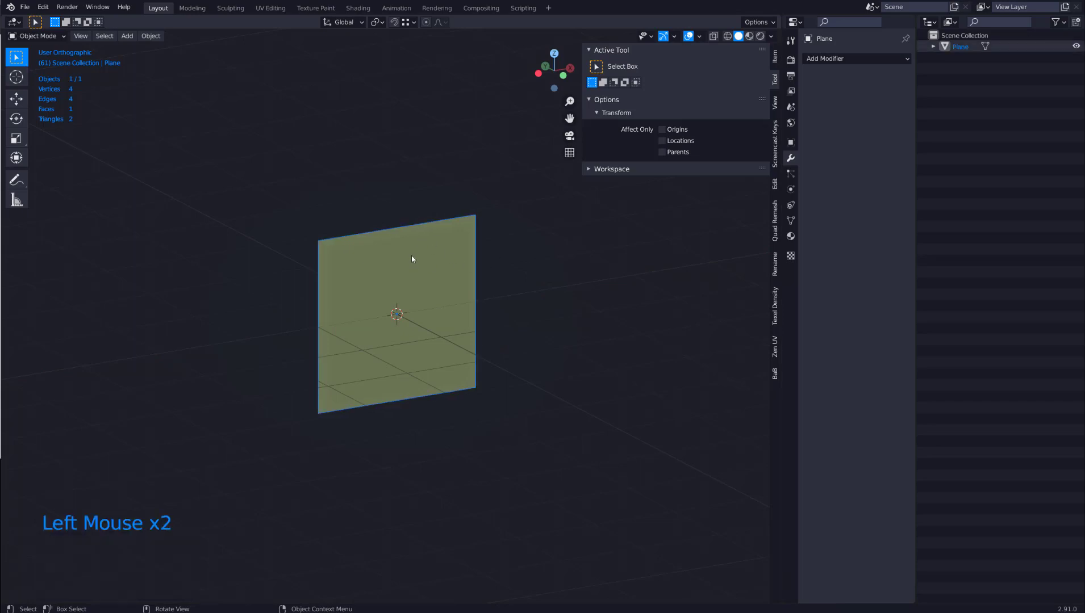
In Edit Mode, add one centred vertical loop cut to the upright plane.
key(Tab)
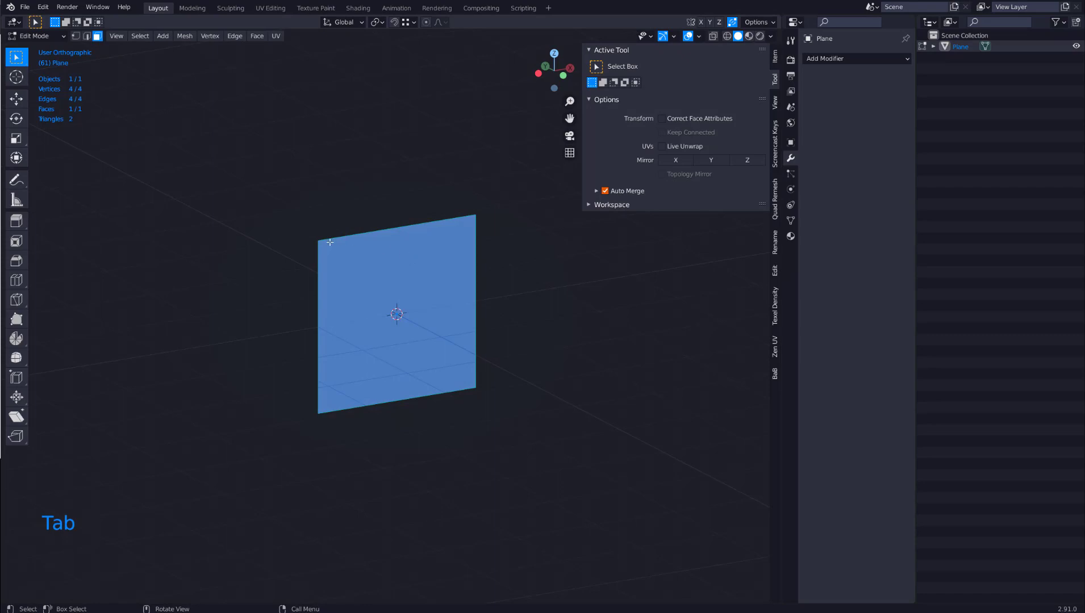
key(2)
click(374, 231)
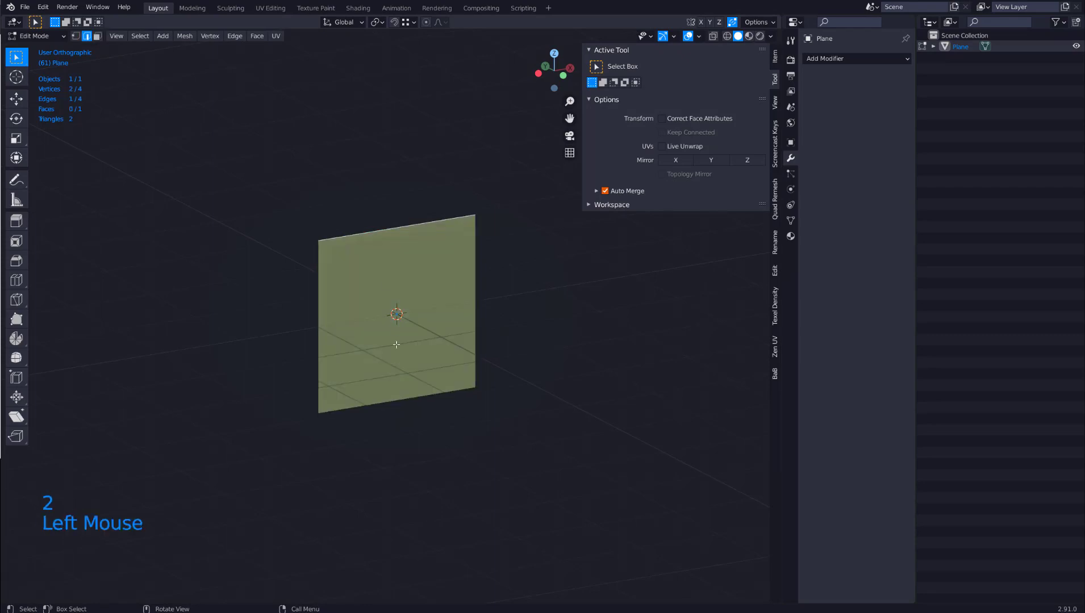
shift+click(404, 398)
key(ctrl+r)
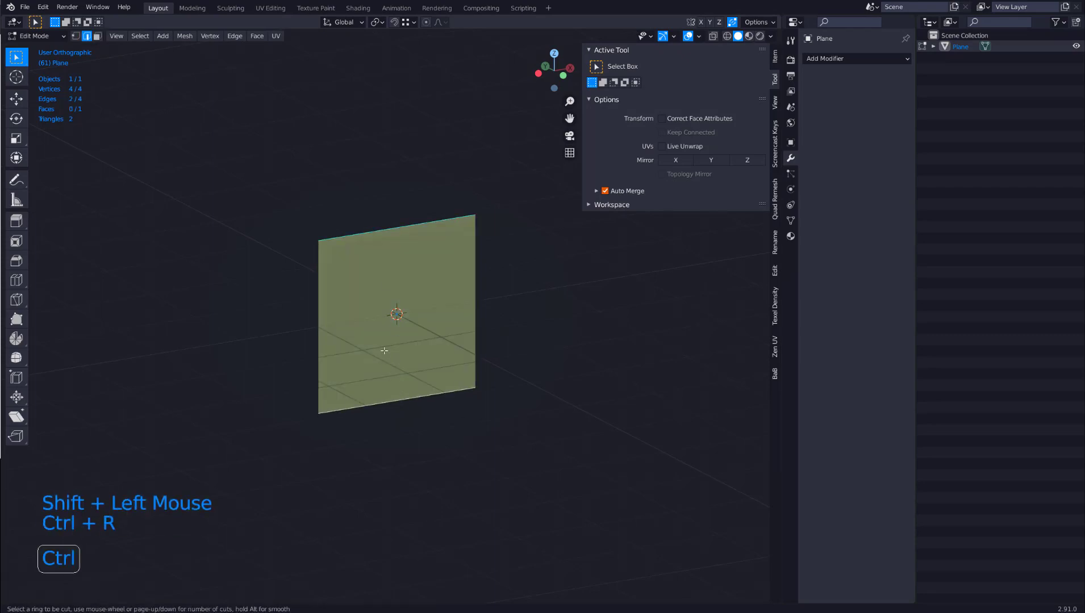
click(390, 213)
right_click(390, 213)
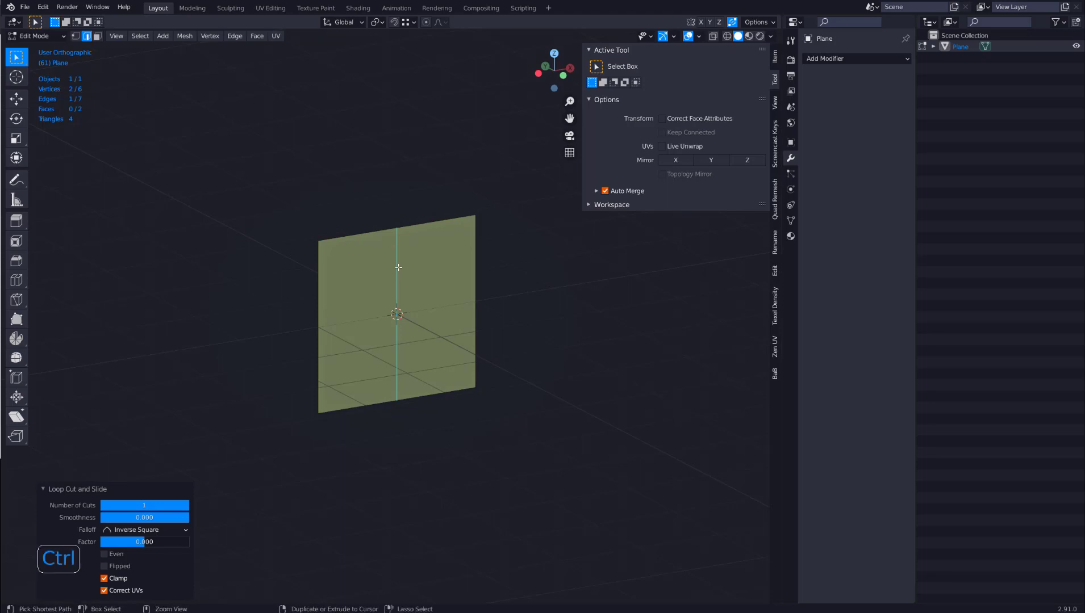
Bevel the central vertical edge with 2 segments and a width of about 0.63 m.
key(ctrl+b)
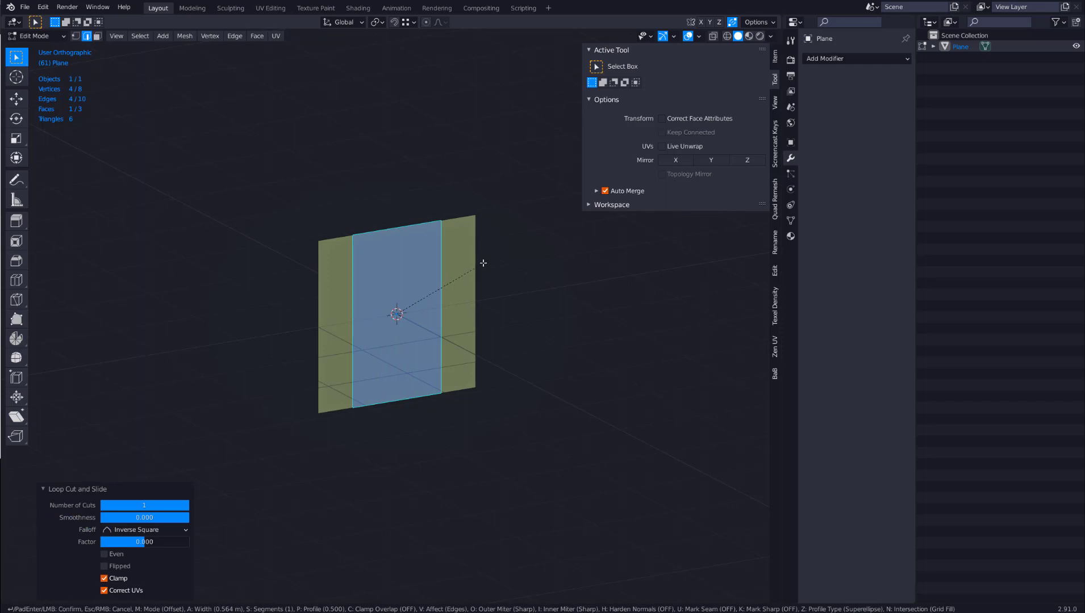
scroll(483, 263, up, 1)
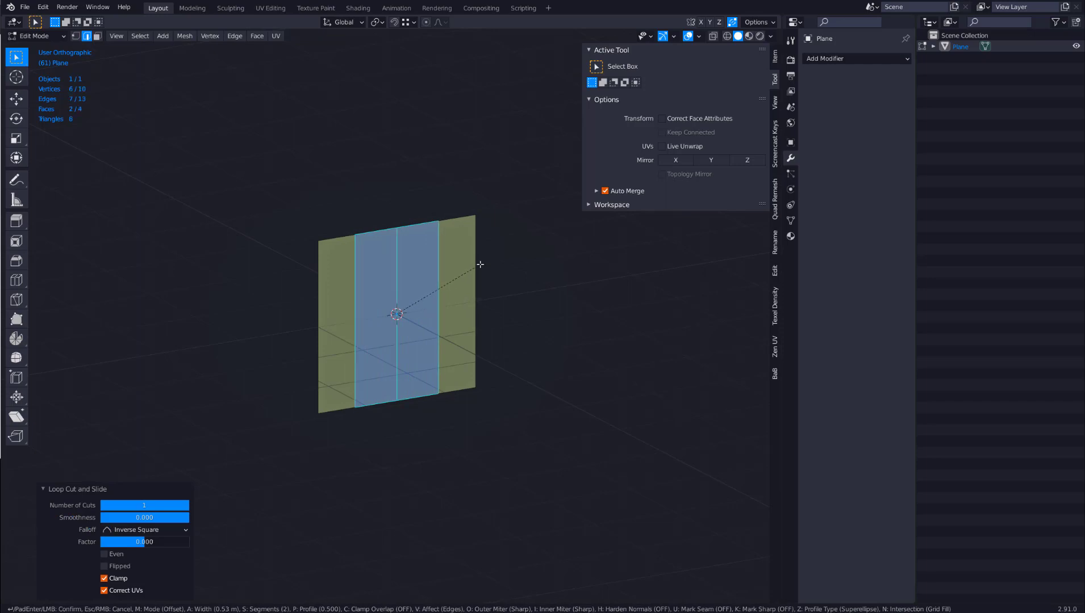
click(490, 263)
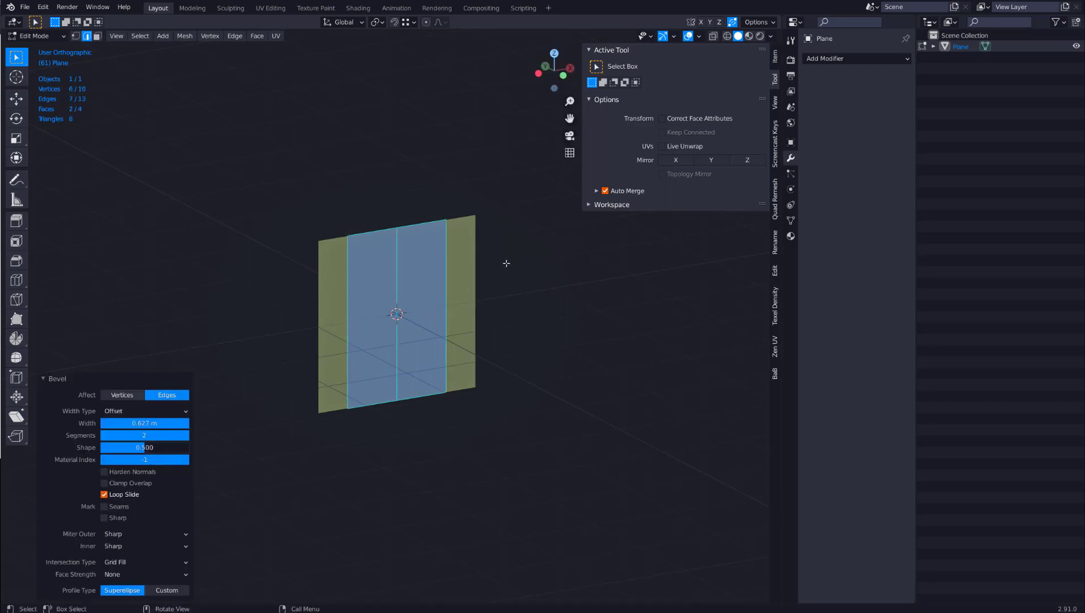
Add a horizontal loop cut across the middle of the plane and clear the selection.
click(455, 257)
click(326, 315)
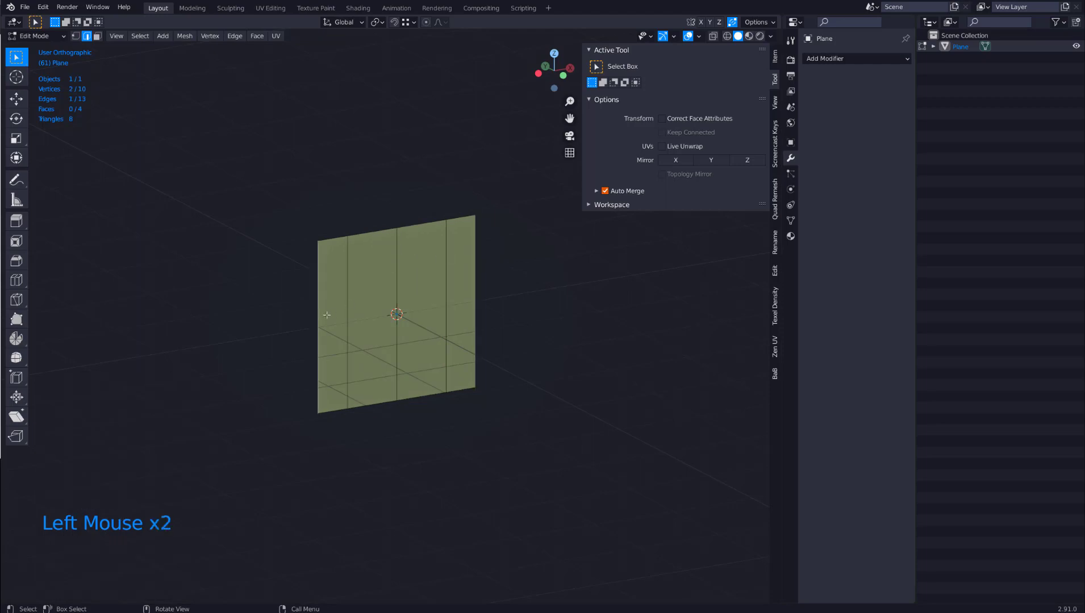
key(ctrl+r)
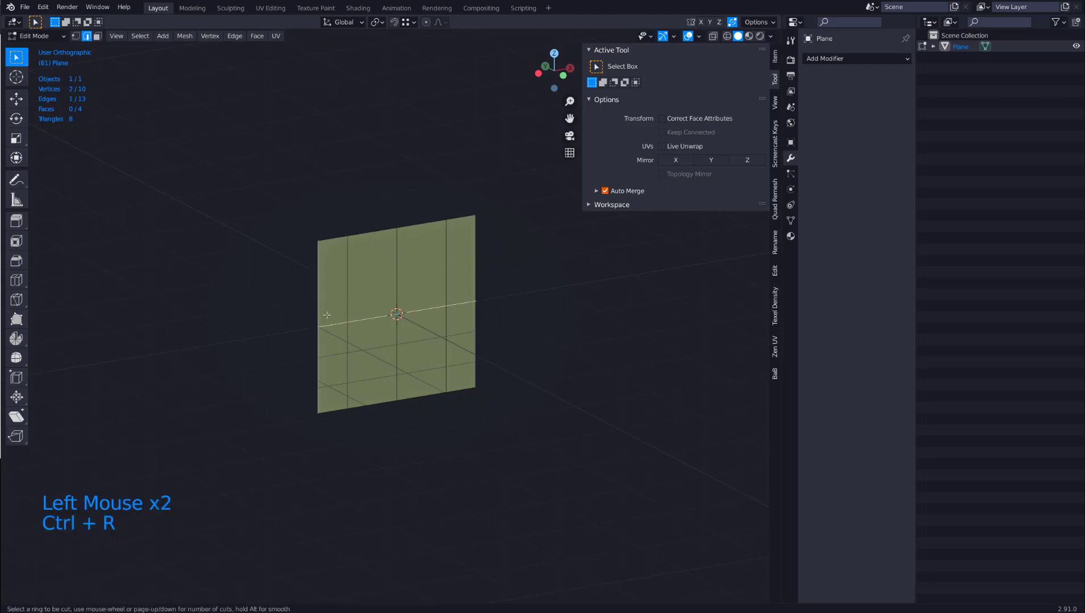
click(327, 315)
click(327, 314)
click(557, 283)
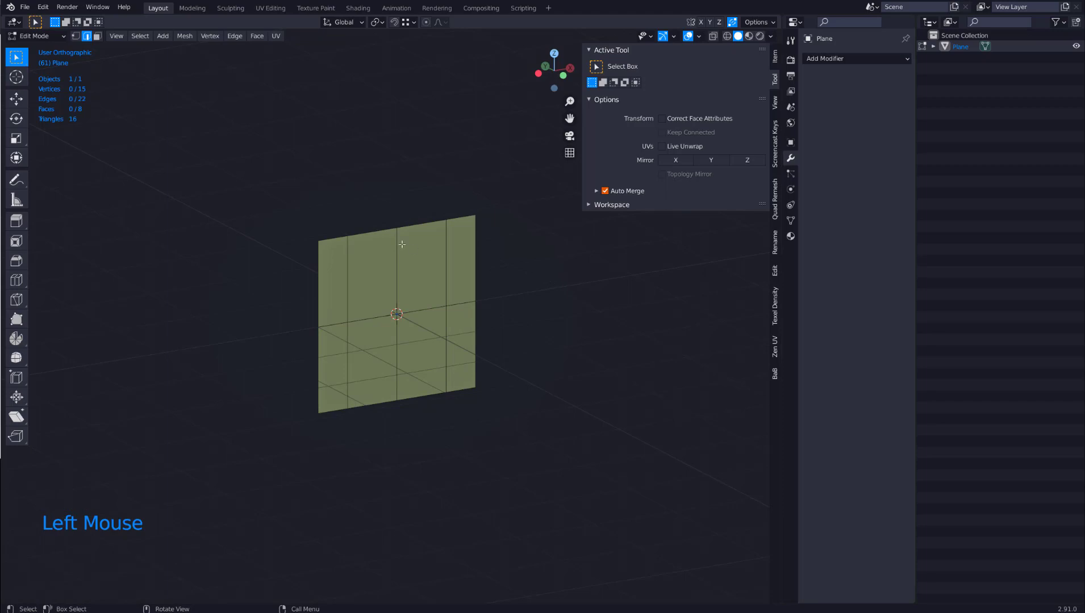
Raise the top middle vertex about 0.69 m along Z to form a peak.
key(1)
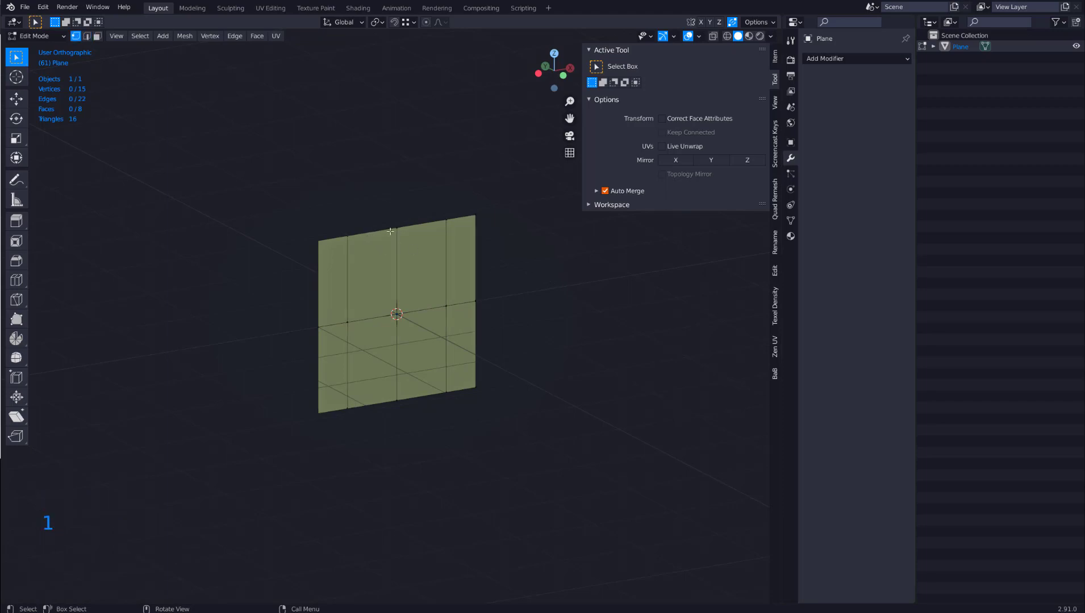
click(392, 225)
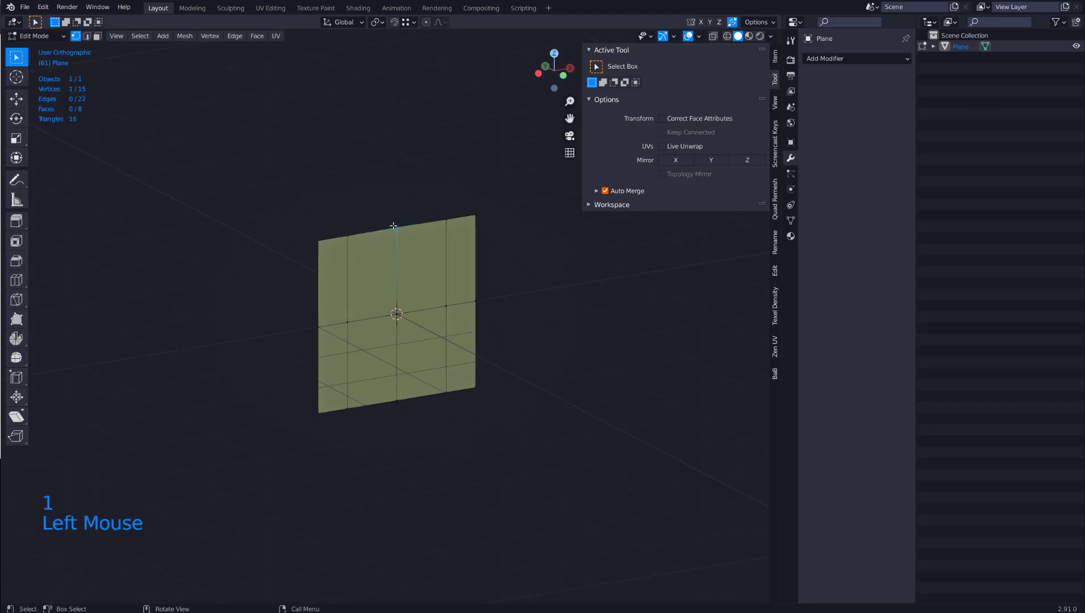
key(g)
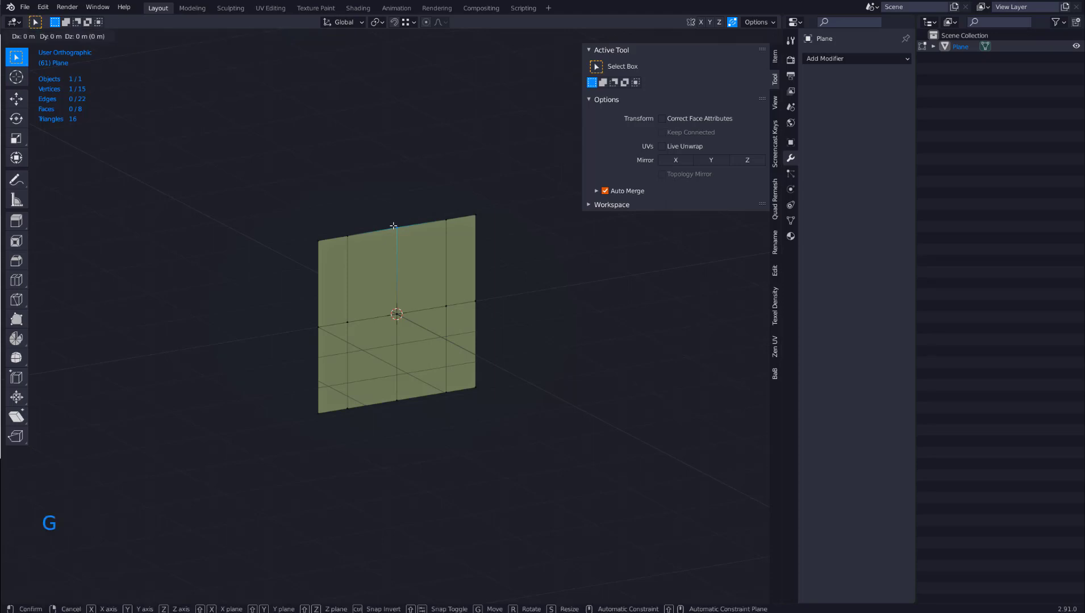
key(z)
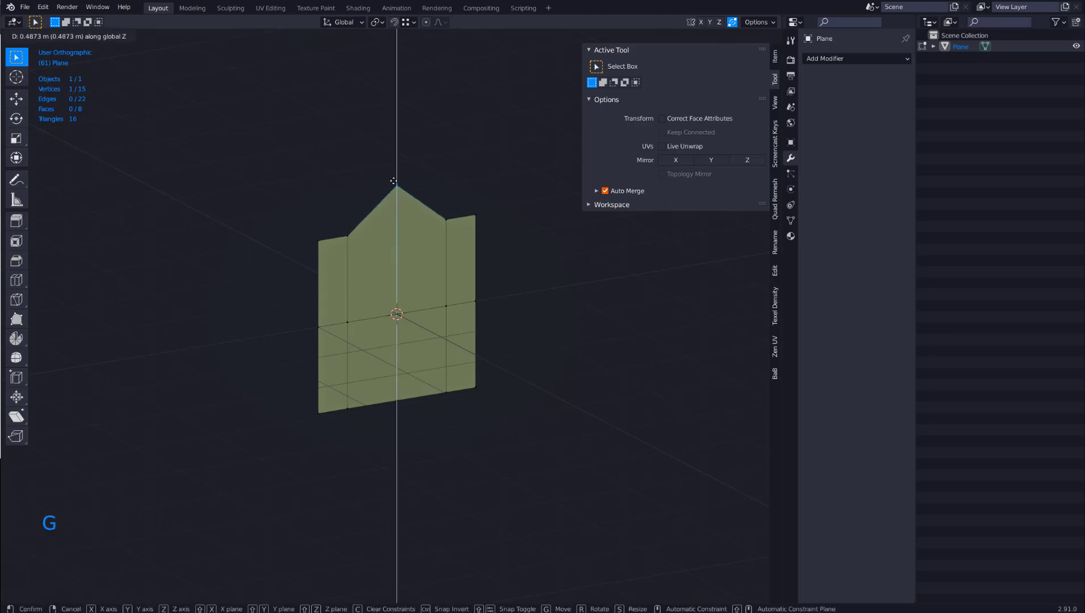
click(394, 166)
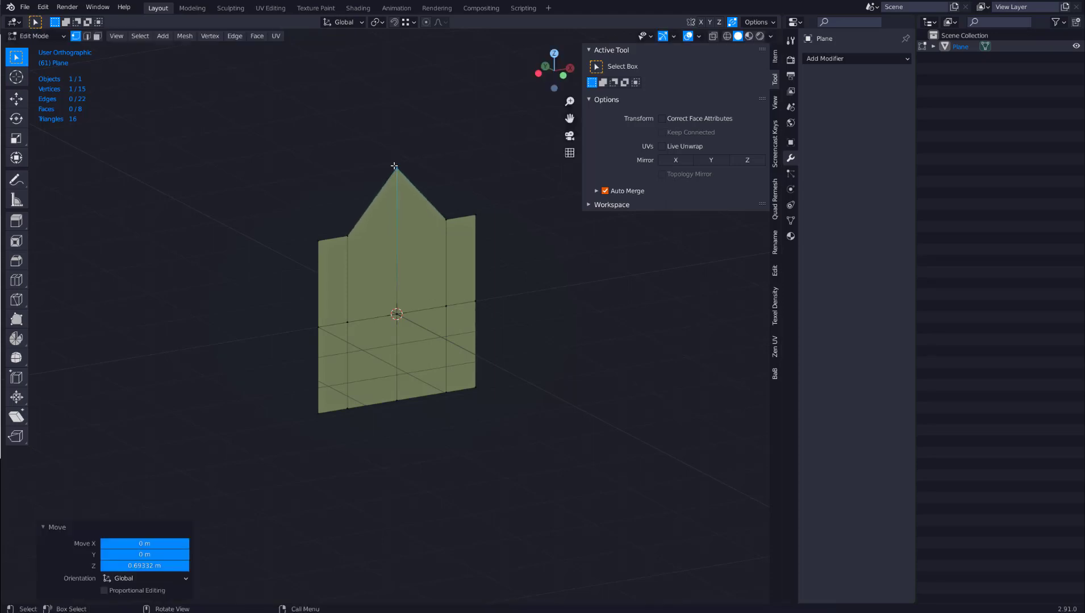
Try to pull the bottom middle vertex down along Z, and undo that move.
click(414, 419)
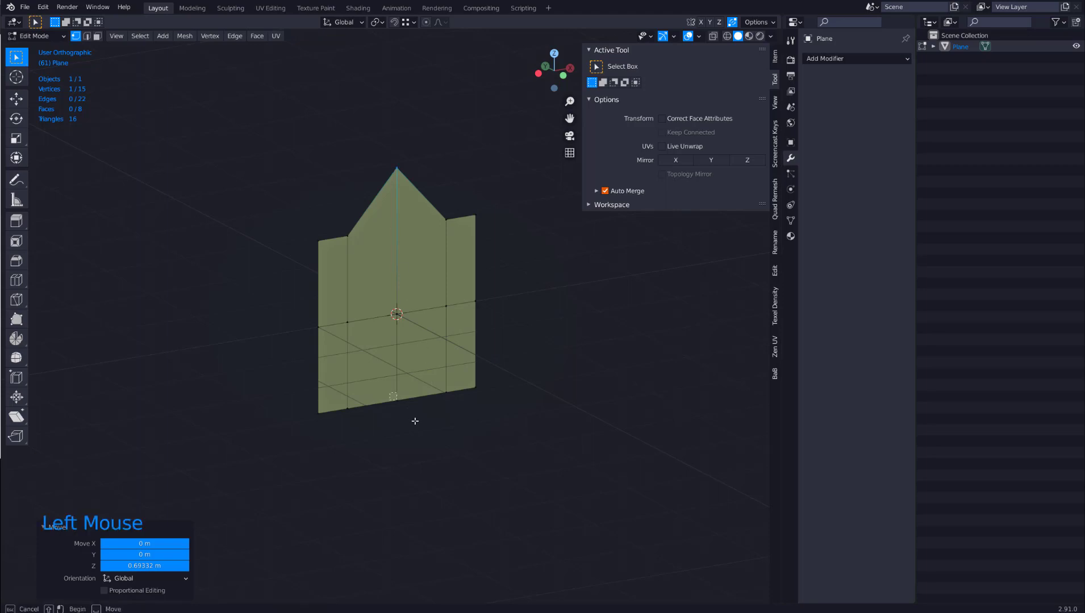
key(g)
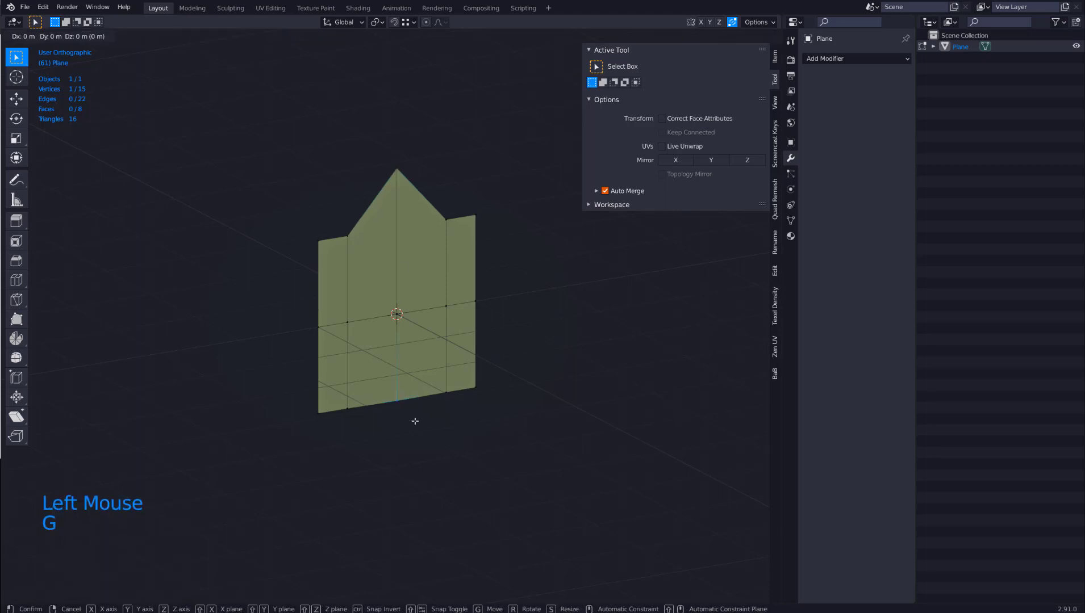
key(z)
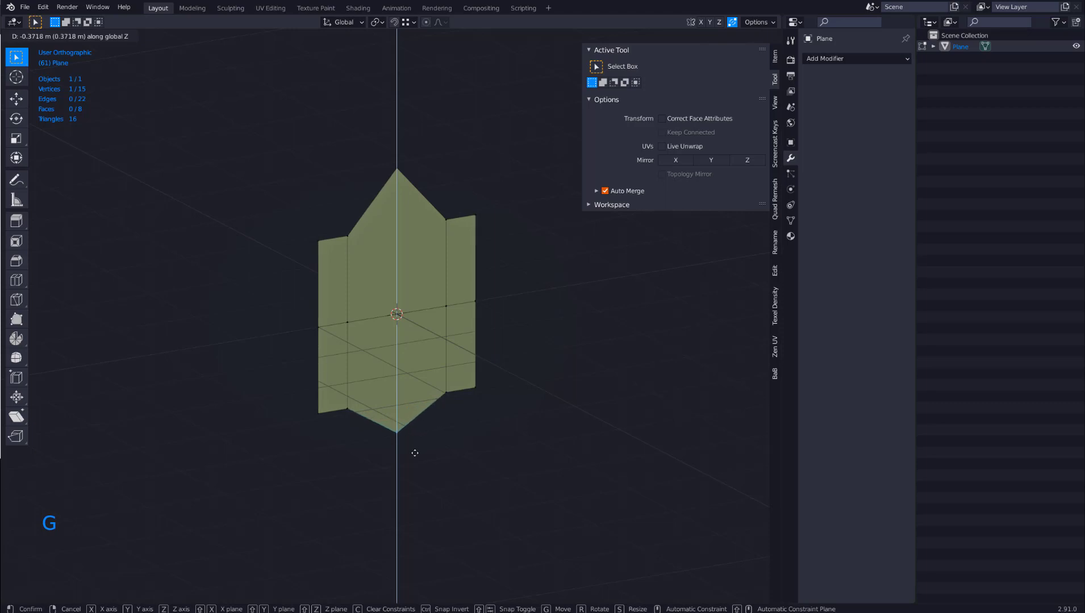
click(414, 450)
key(ctrl+z)
Lower the three inner vertices of the bottom edge together by about 0.40 m along Z.
shift+click(348, 408)
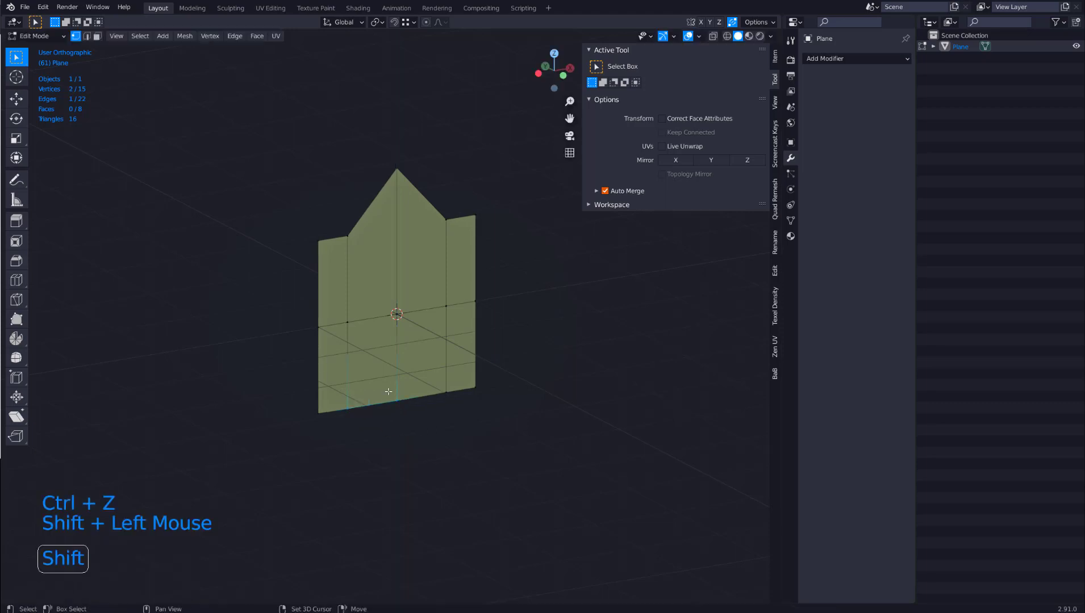
shift+click(396, 400)
shift+click(446, 392)
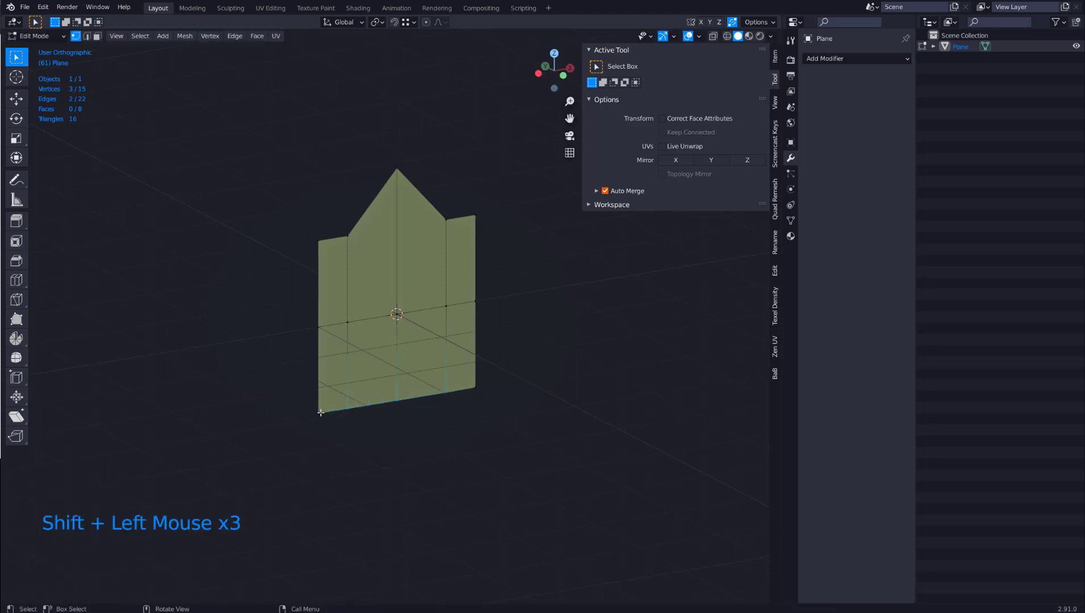
key(g)
key(z)
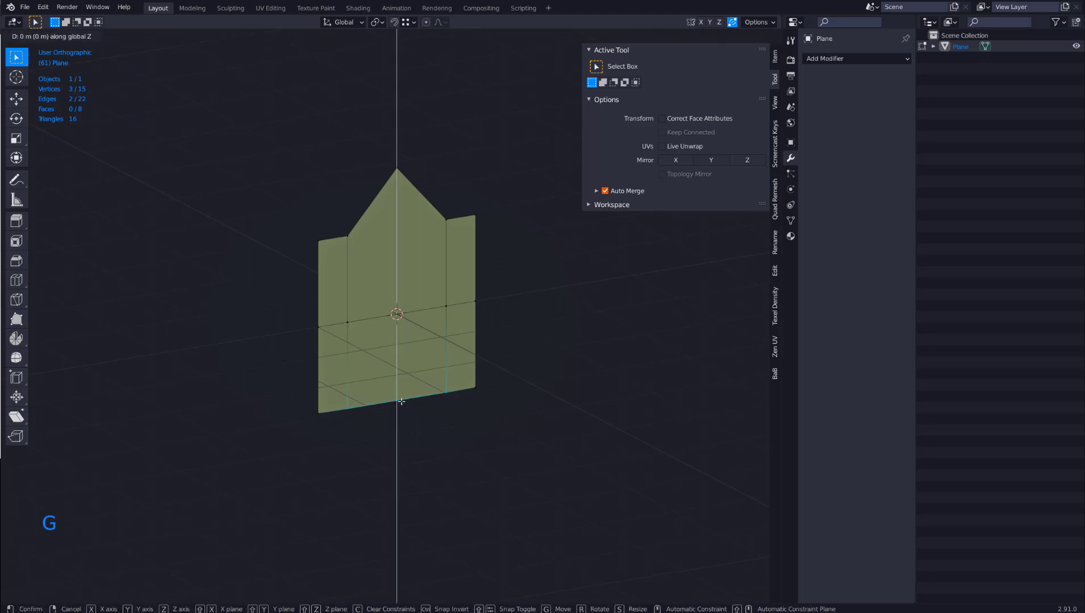
click(401, 436)
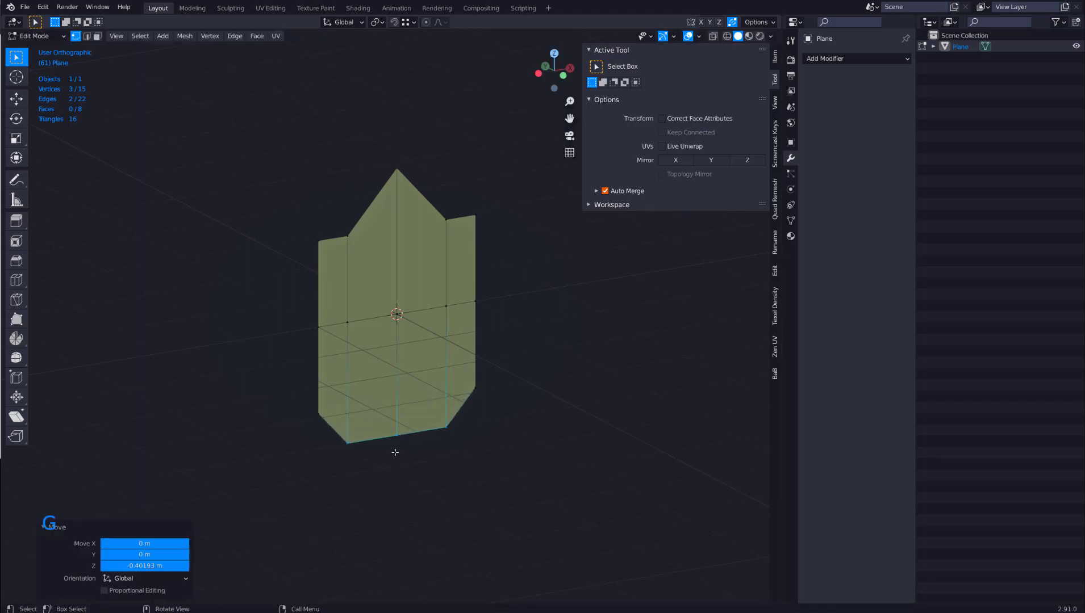
Lower only the bottom centre vertex about 0.45 m along Z to form a point.
click(404, 424)
key(g)
key(z)
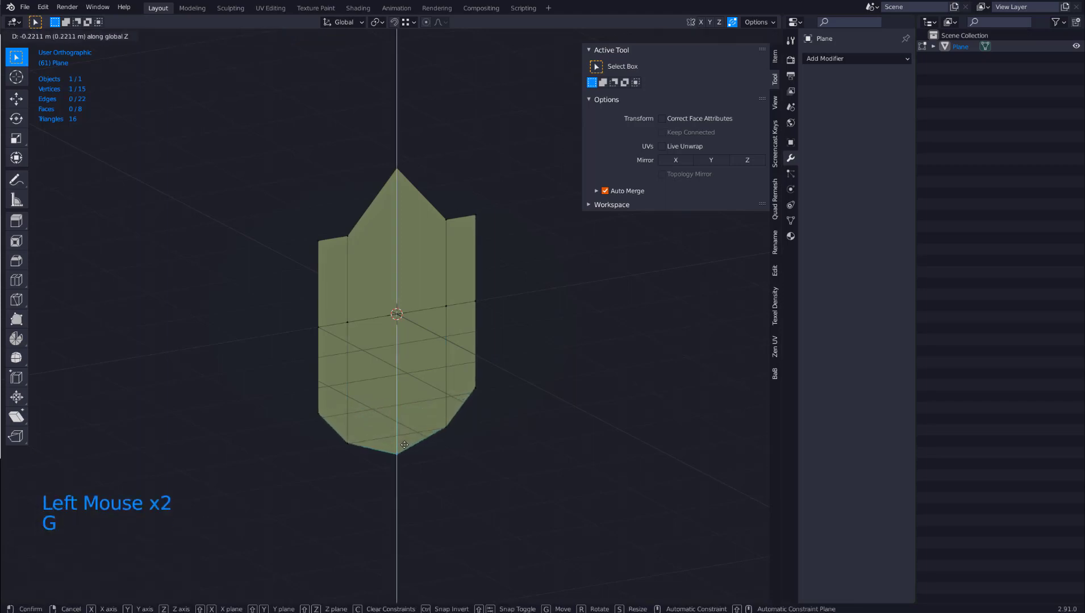
click(403, 464)
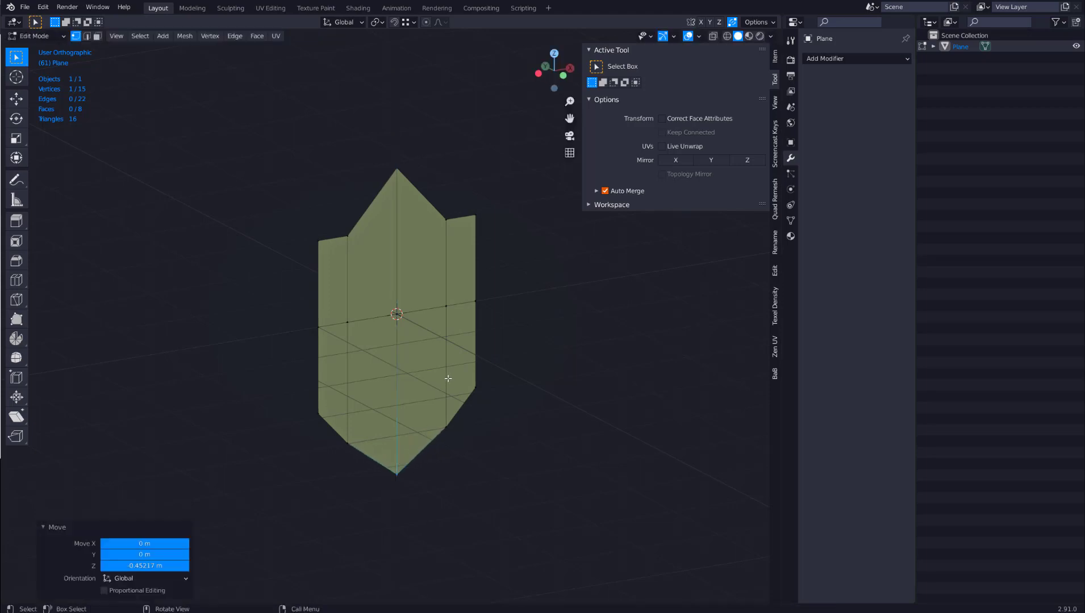
In front view, raise the two vertices flanking the bottom point about 0.06 m along Z.
middle_drag(448, 378, 408, 359)
key(grave)
click(339, 328)
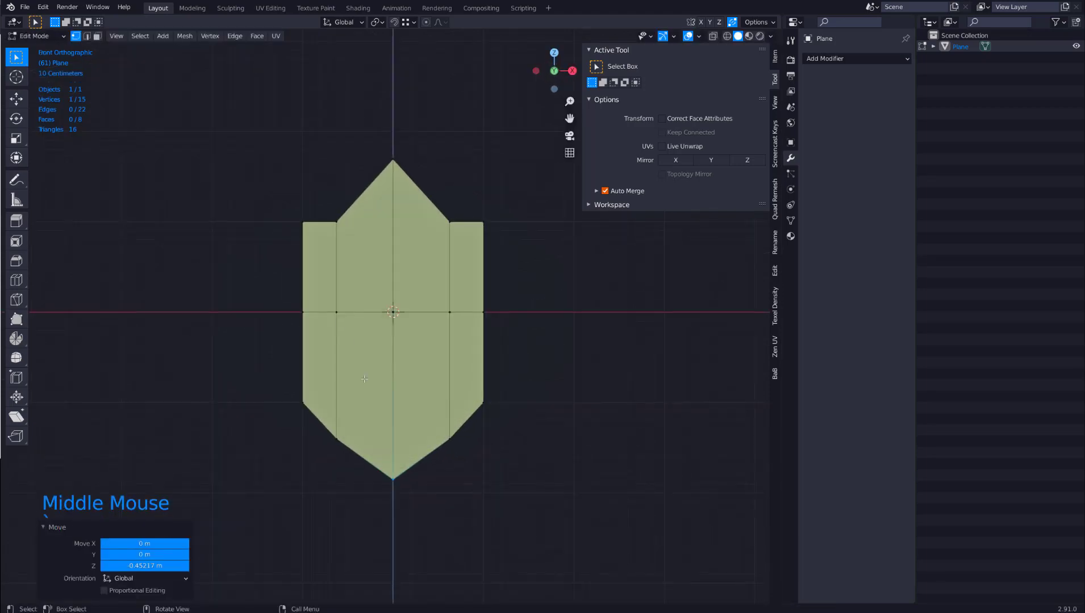
drag(322, 427, 360, 454)
shift+drag(420, 431, 469, 465)
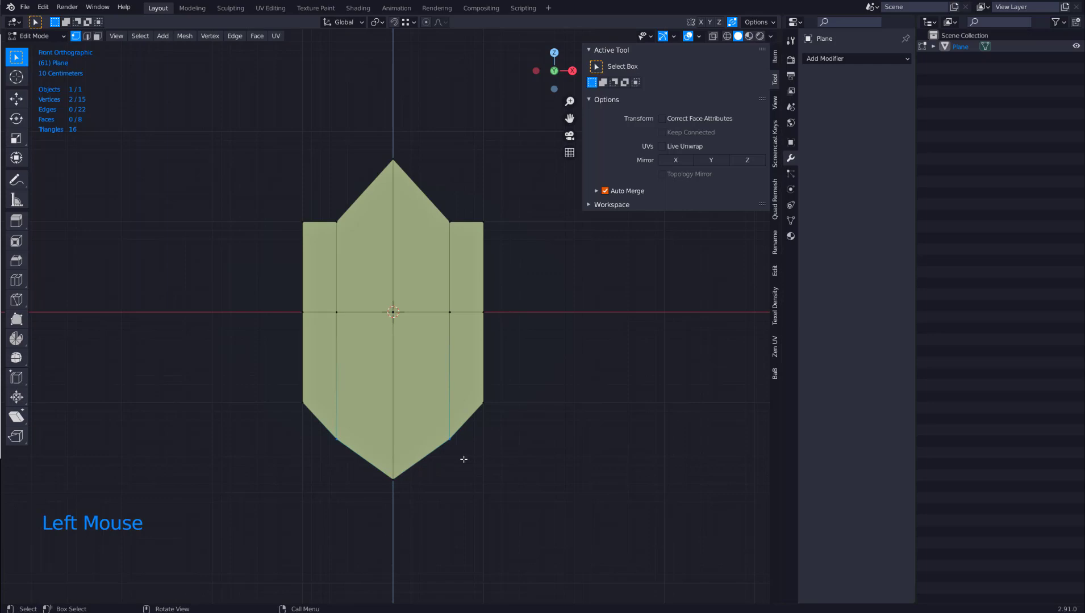
key(g)
key(z)
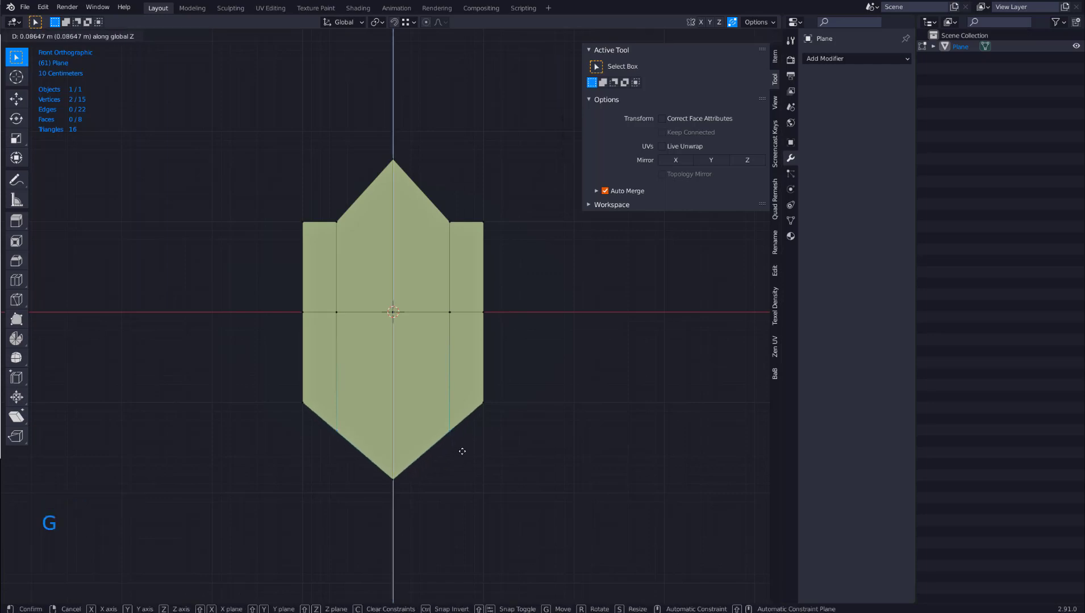
click(462, 454)
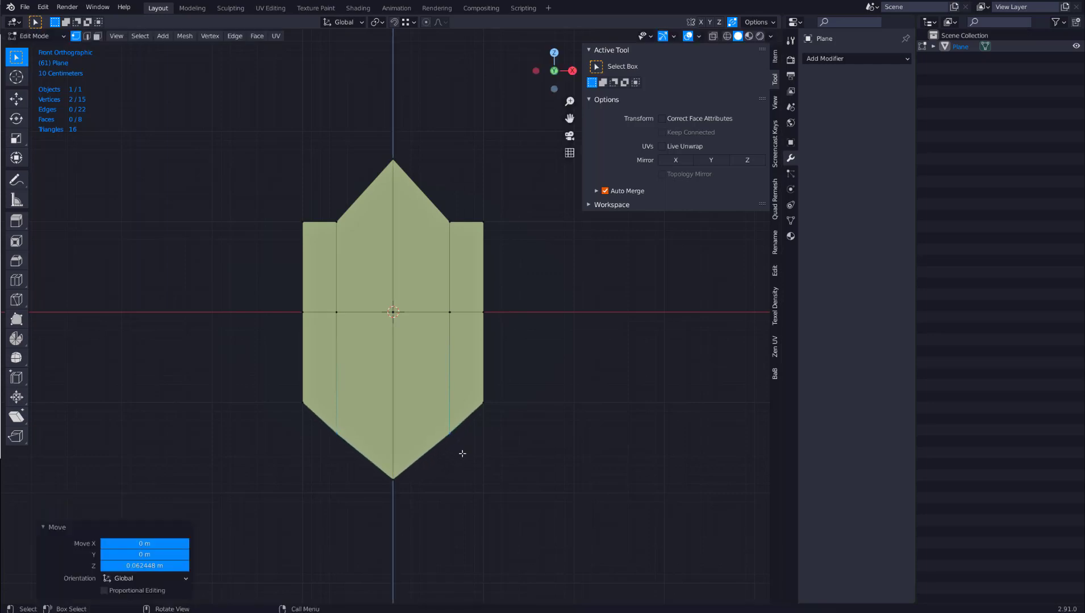
click(486, 433)
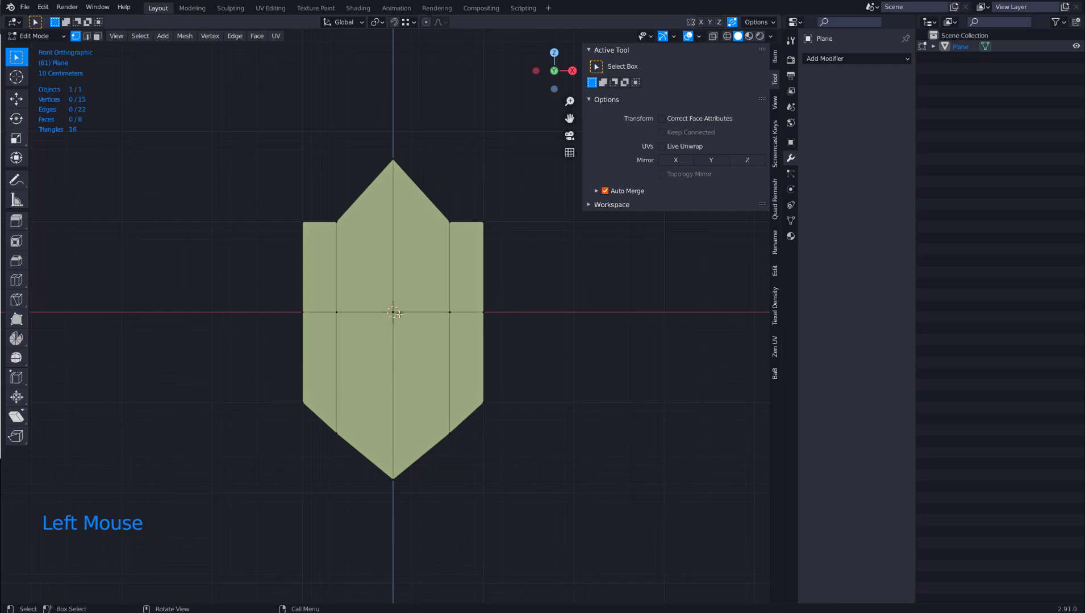
key(Tab)
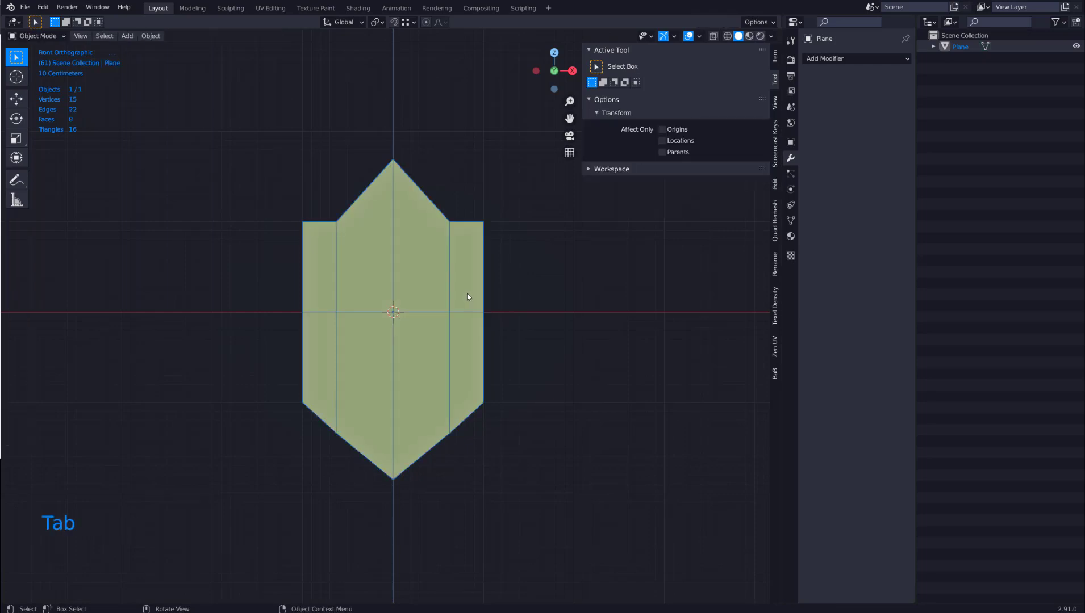
key(3)
click(463, 282)
key(Tab)
middle_drag(463, 282, 486, 297)
click(436, 275)
key(Tab)
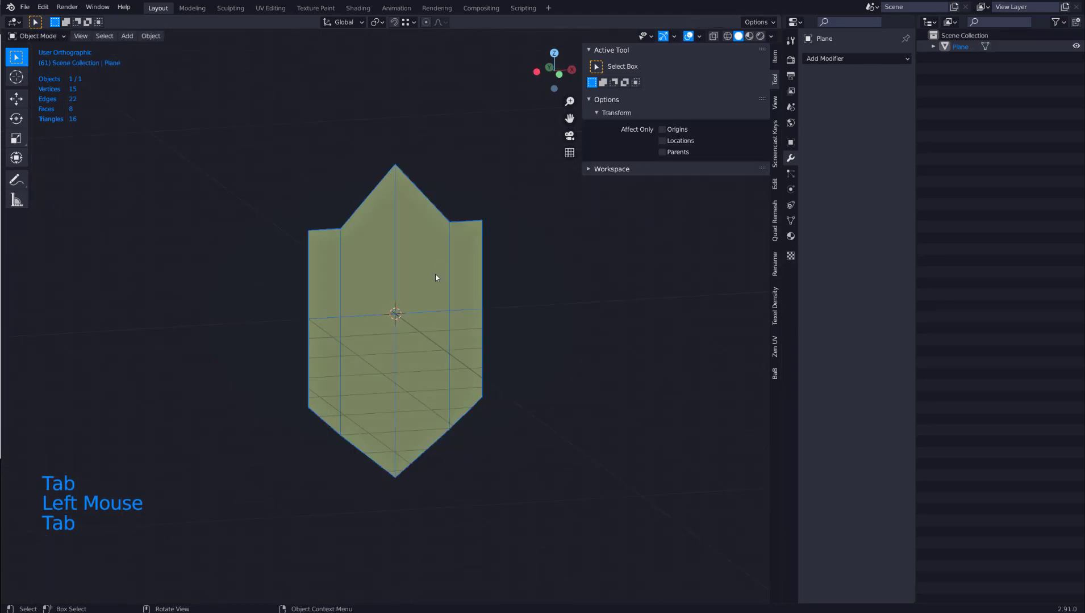
Select all eight faces of the shield plane in face select mode and inset them by about 0.14 m.
click(435, 275)
key(Tab)
click(435, 275)
key(3)
click(435, 274)
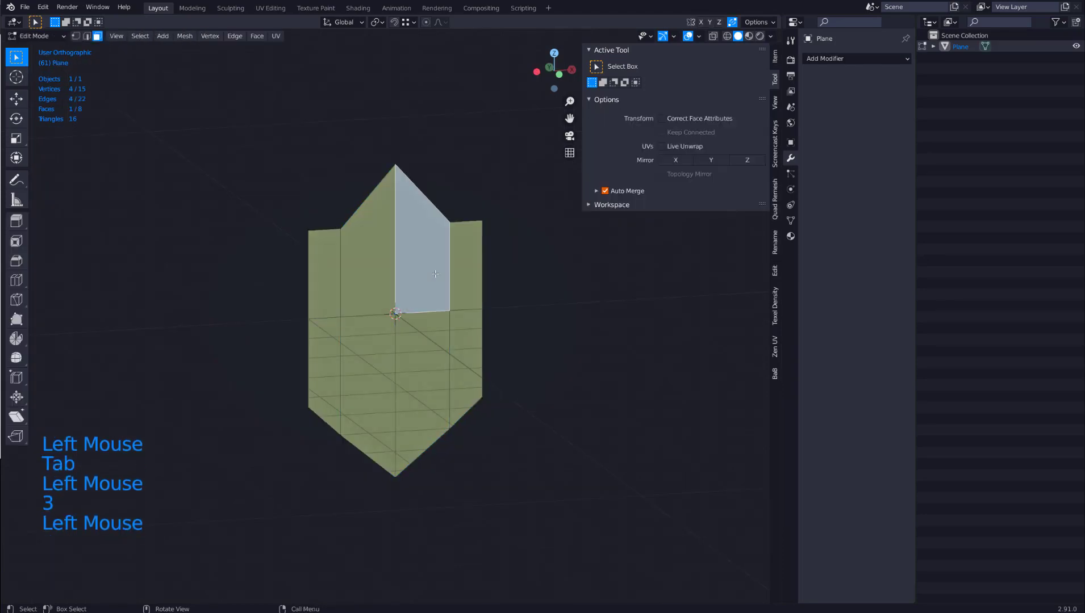
shift+click(466, 267)
shift+click(466, 370)
shift+click(423, 392)
shift+click(346, 351)
shift+click(346, 351)
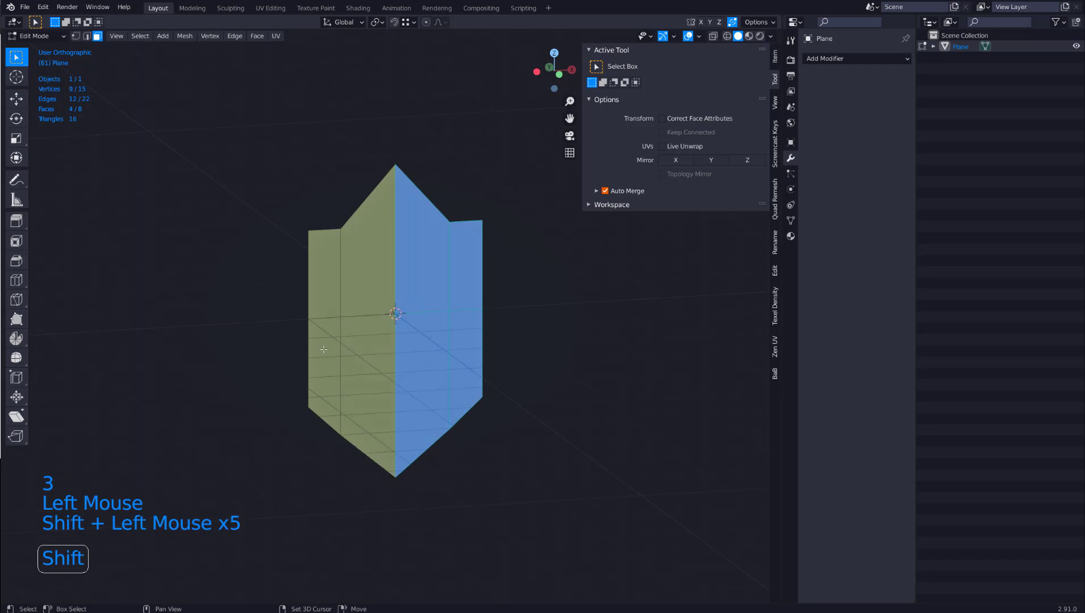
shift+click(323, 369)
shift+click(363, 375)
shift+click(369, 256)
shift+click(324, 272)
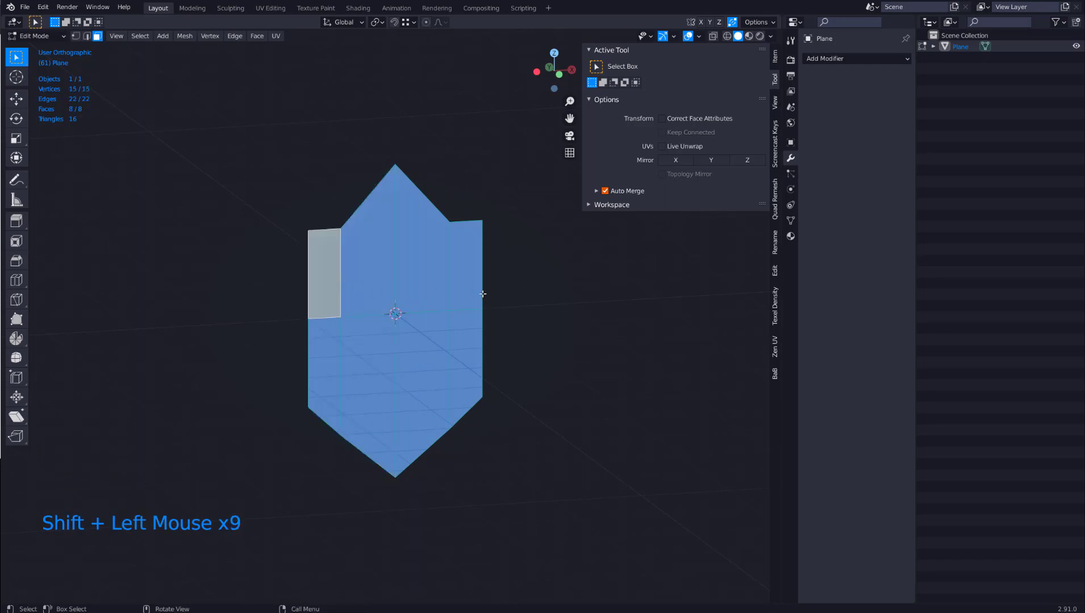
key(i)
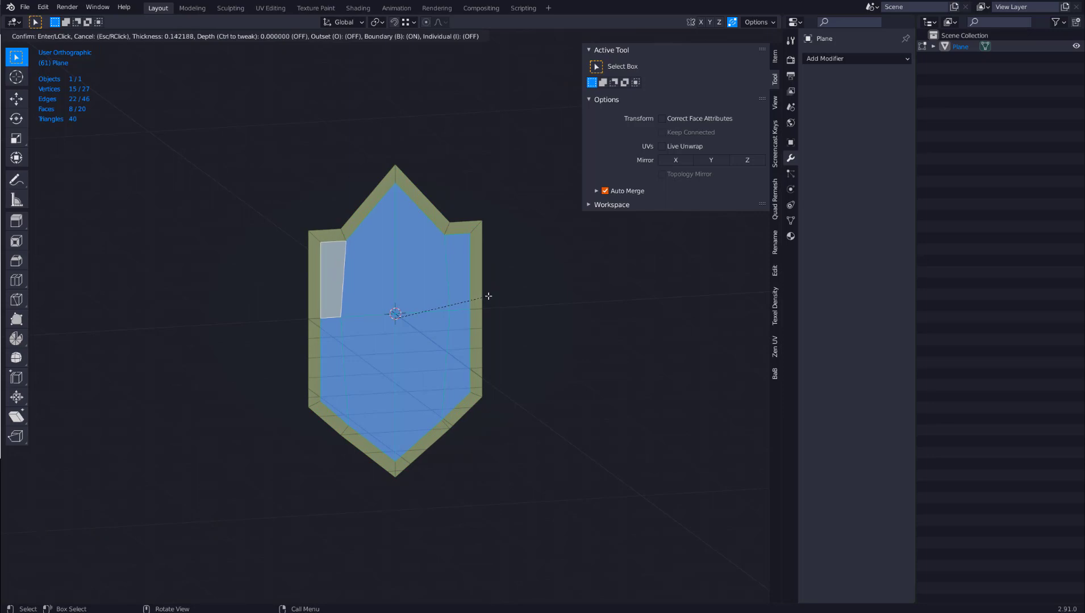
click(498, 285)
Select the ring of border faces, duplicate it in place and separate the copy into its own object.
click(475, 266)
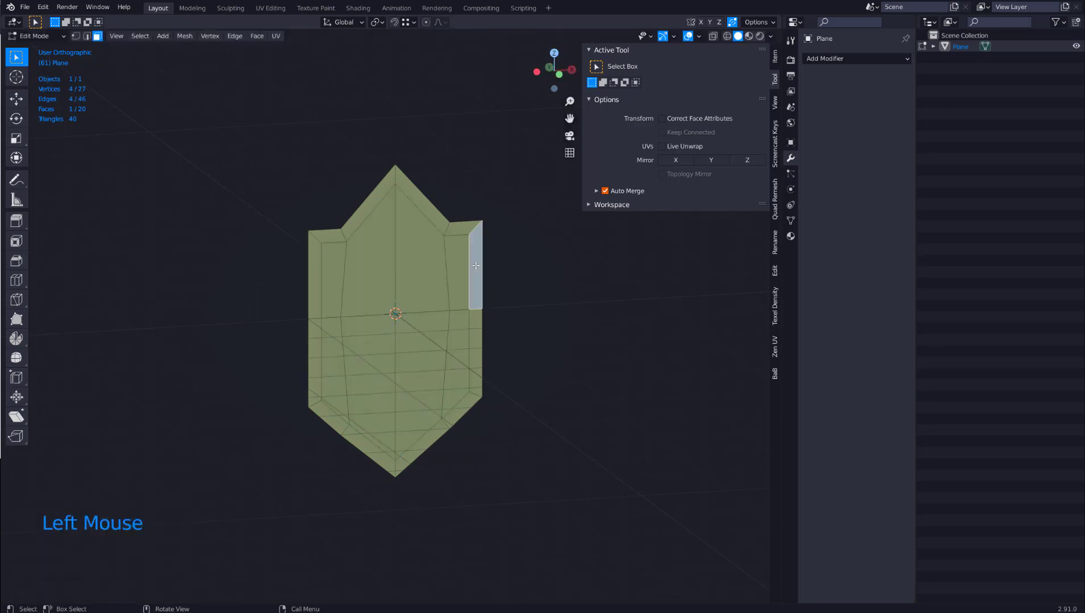
click(460, 229)
click(430, 210)
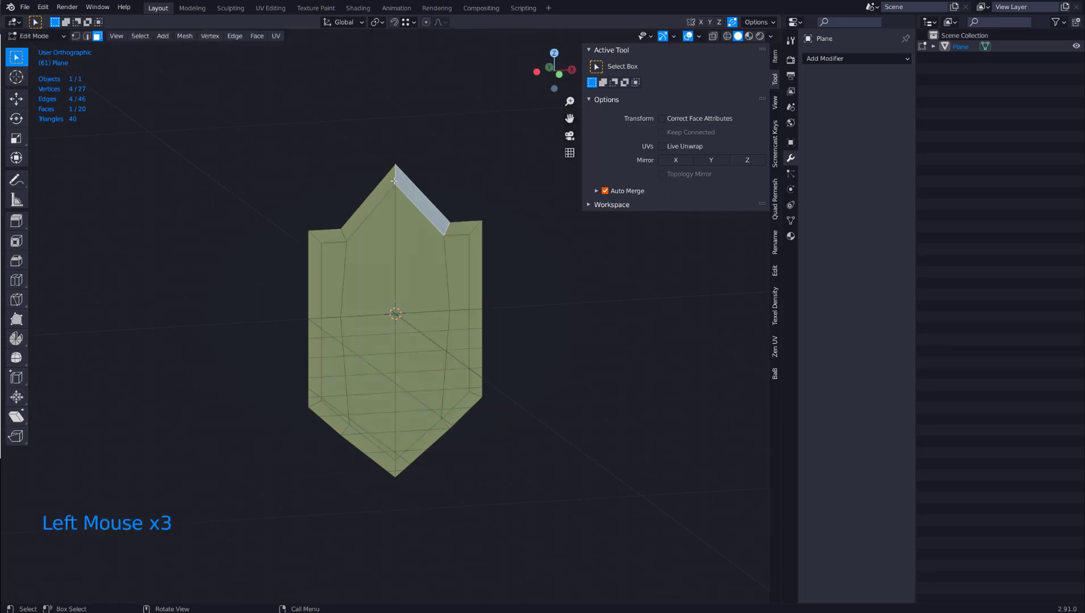
click(377, 197)
click(432, 214)
key(alt)
alt+click(445, 229)
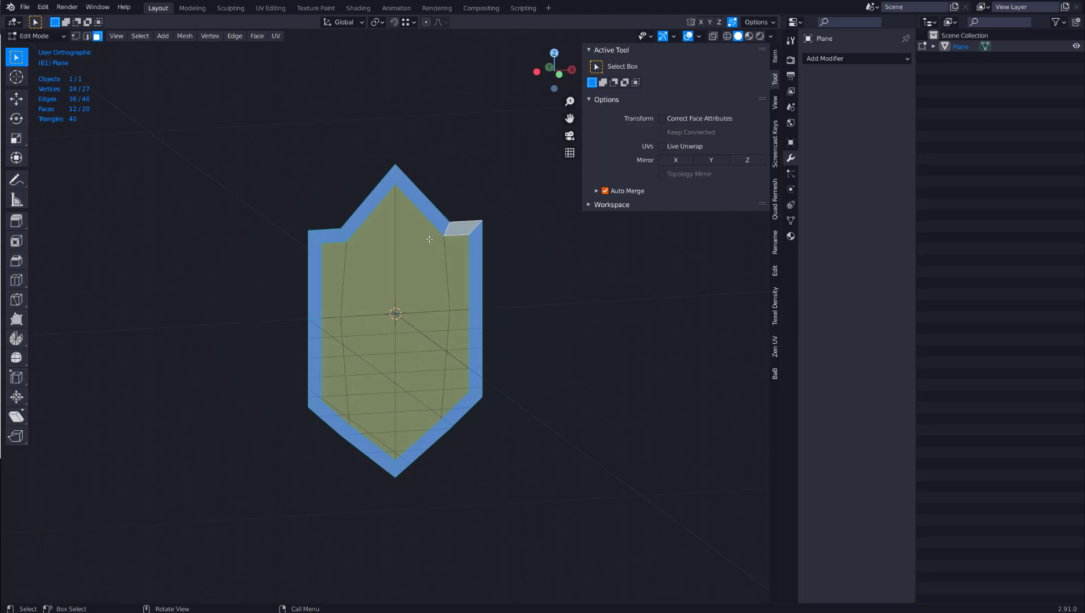
key(shift+d)
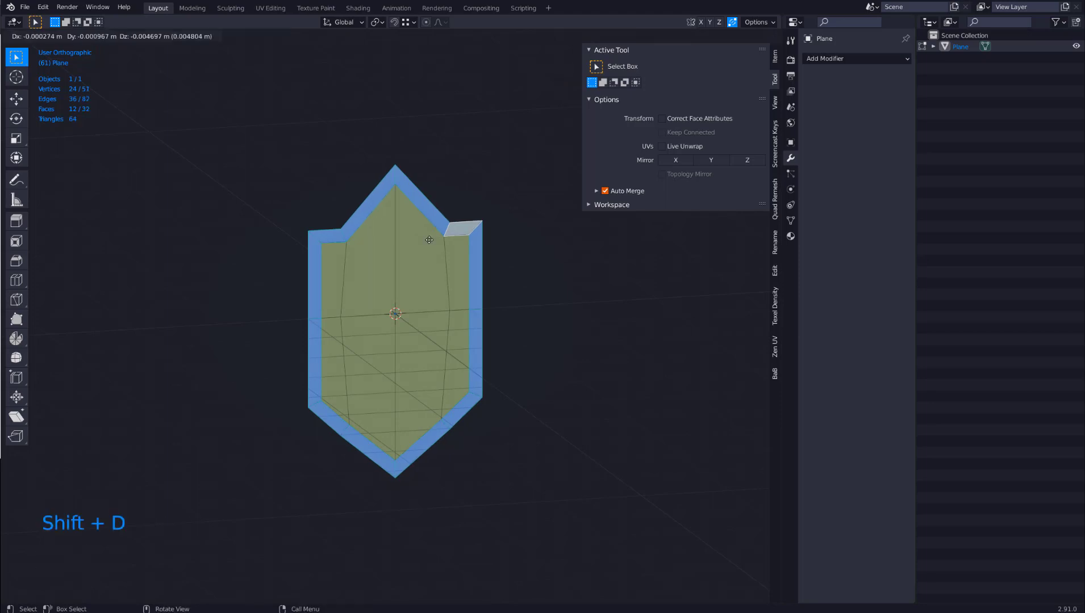
right_click(429, 240)
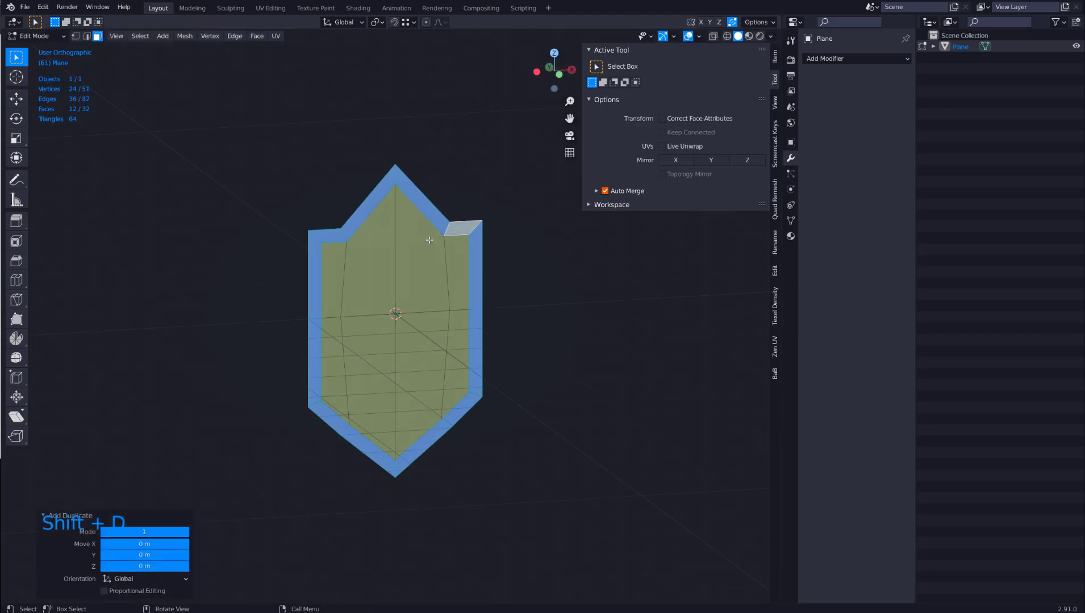
key(p)
click(429, 240)
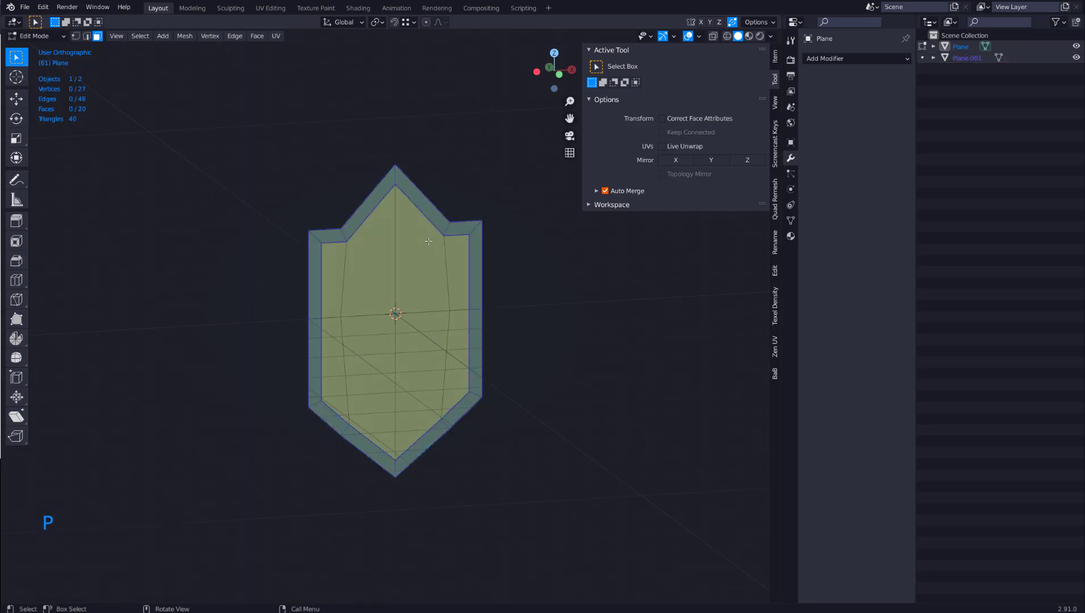
Add a Solidify modifier to the separated border object and set its thickness to -0.2 m.
key(Tab)
click(426, 213)
click(427, 212)
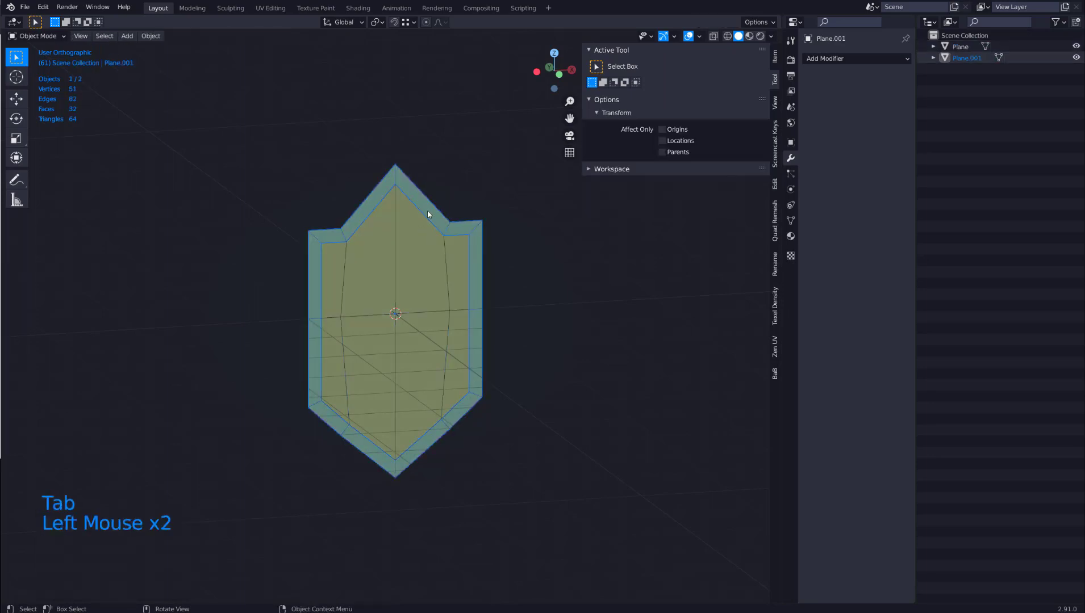
click(424, 255)
middle_drag(391, 246, 432, 221)
click(432, 212)
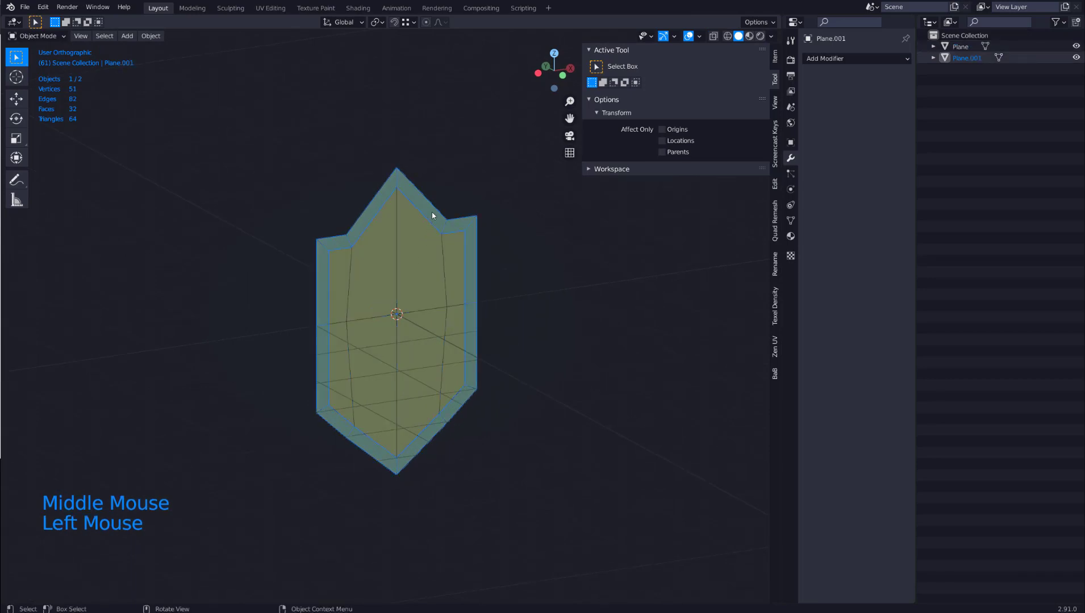
click(849, 59)
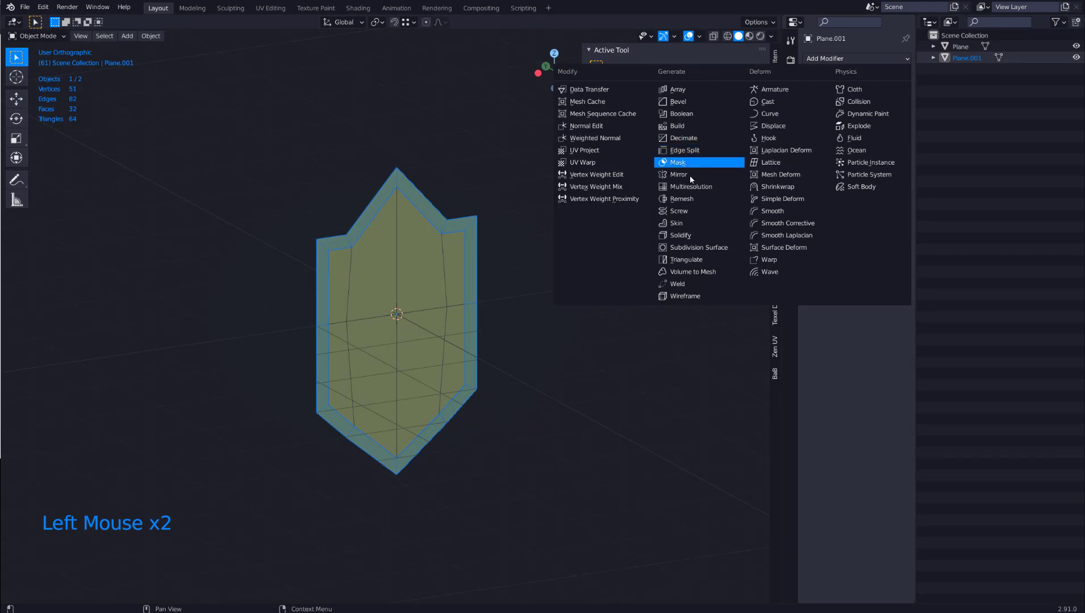
click(689, 235)
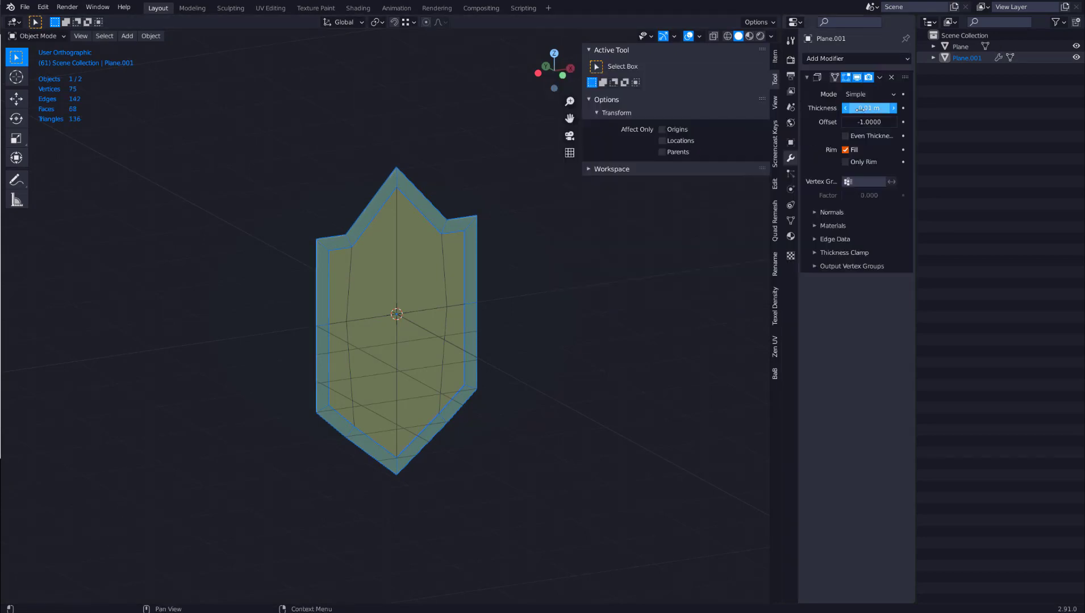
drag(869, 107, 826, 108)
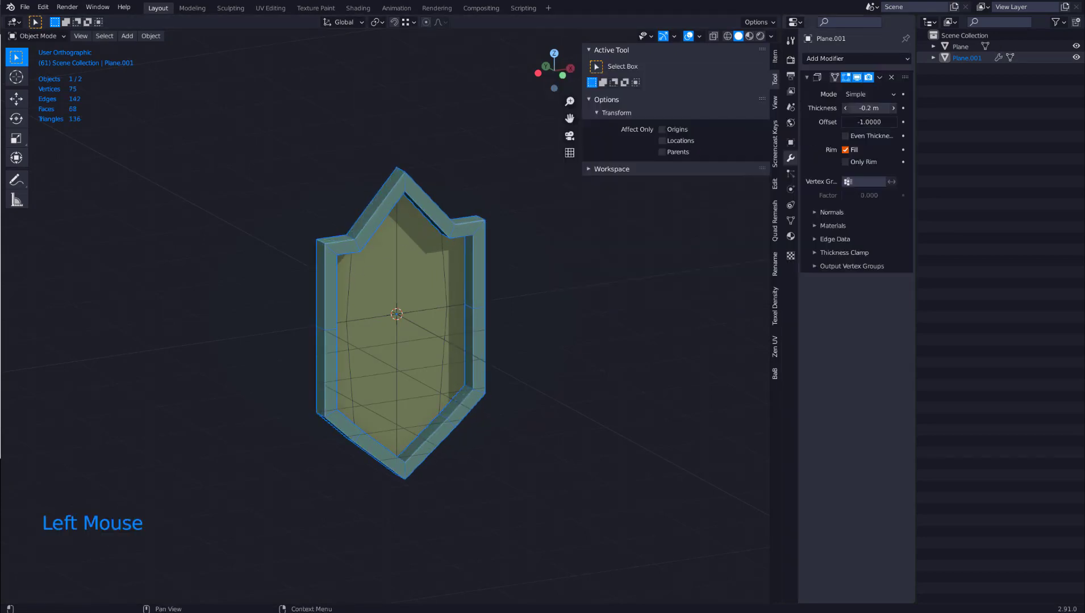
mouse_move(527, 258)
middle_down()
mouse_move(531, 238)
mouse_move(485, 233)
mouse_move(521, 241)
middle_up()
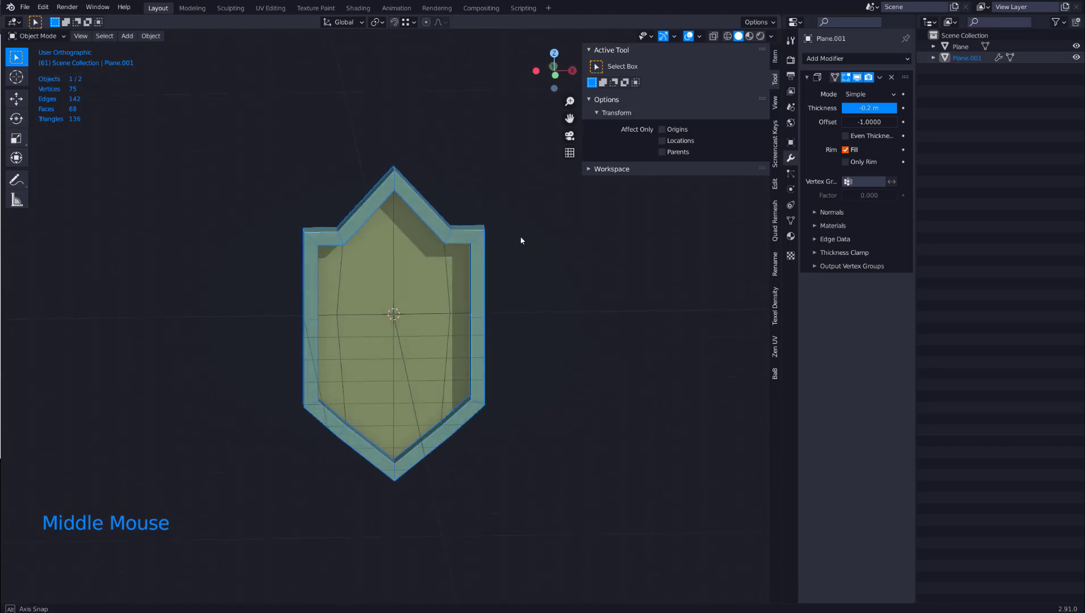
key(grave)
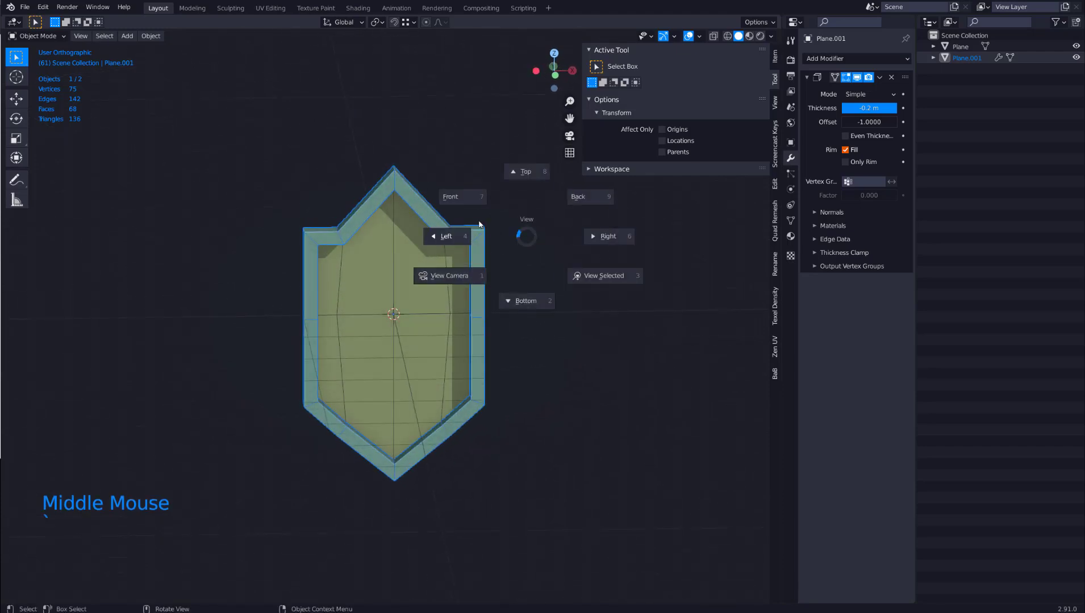
click(454, 204)
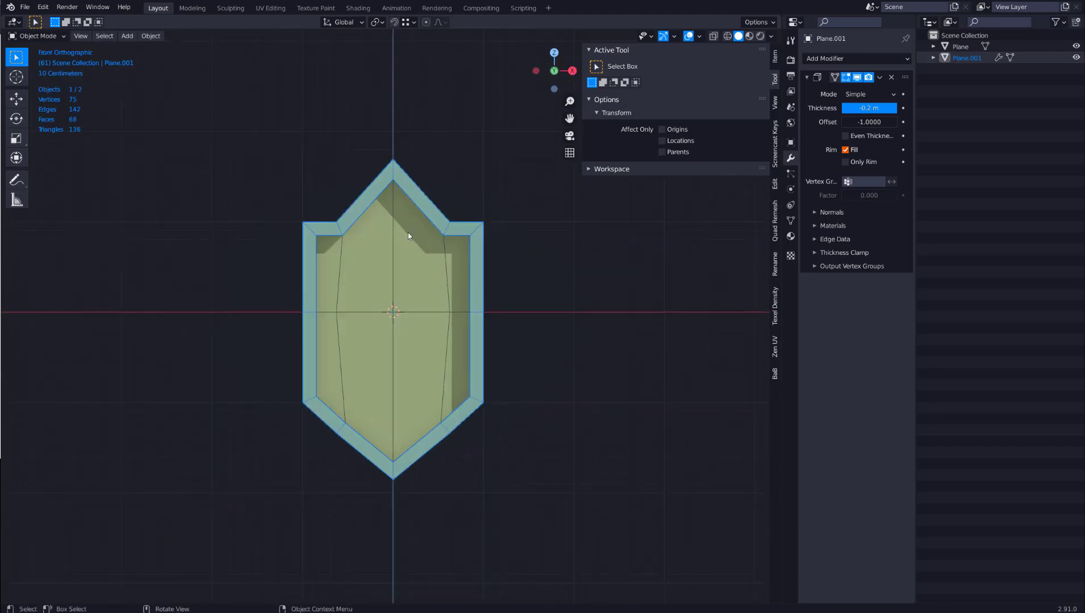
middle_drag(407, 232, 488, 156)
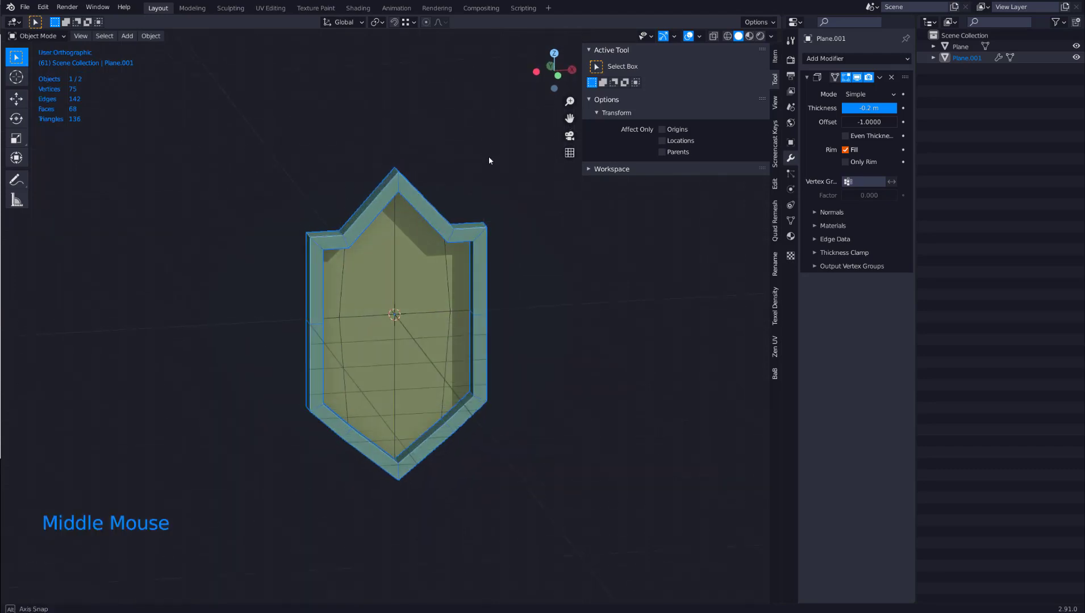
In front view, scale the border and the inner shield plane together by about 1.30 along X.
click(558, 75)
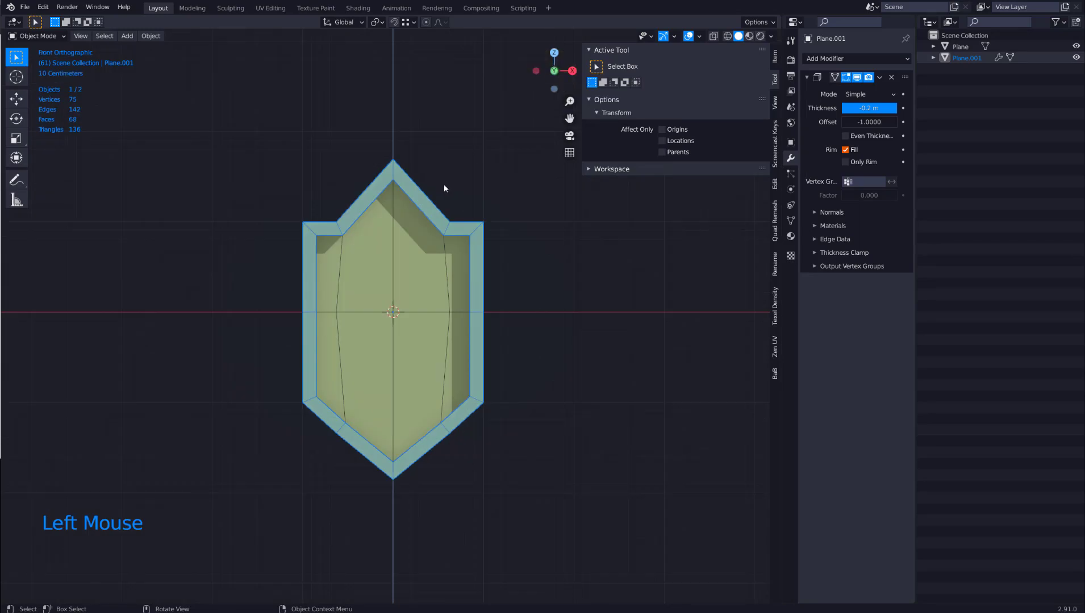
key(Tab)
key(Tab)
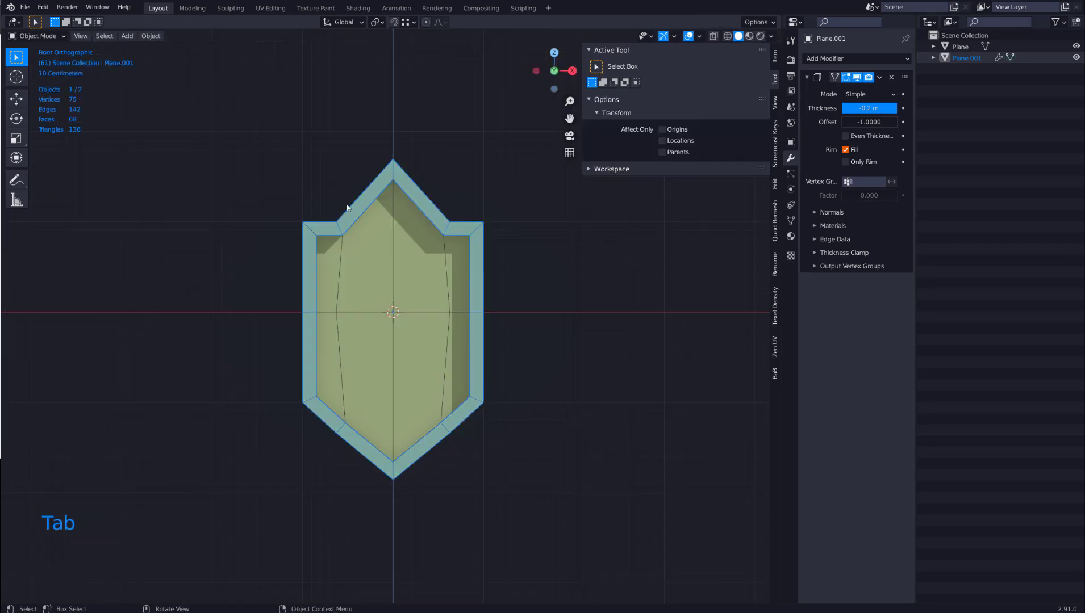
click(351, 206)
click(358, 217)
shift+click(375, 254)
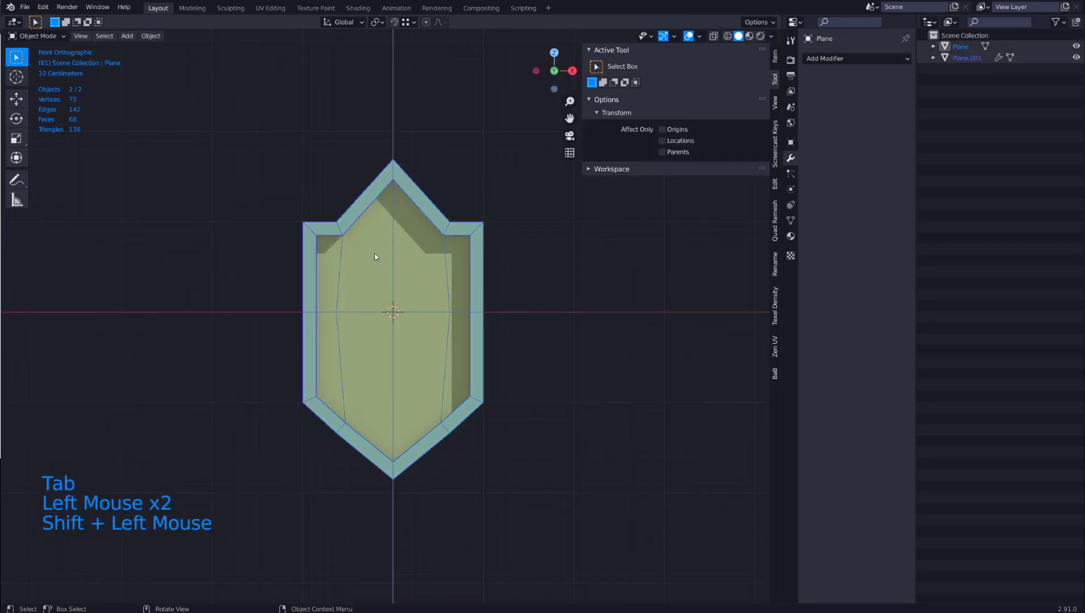
key(s)
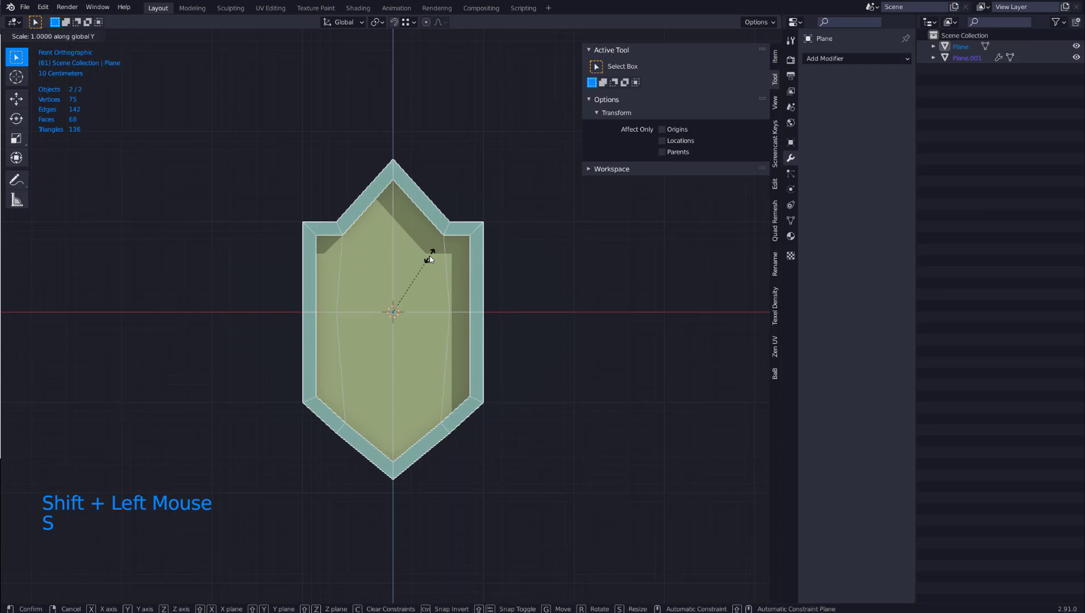
key(x)
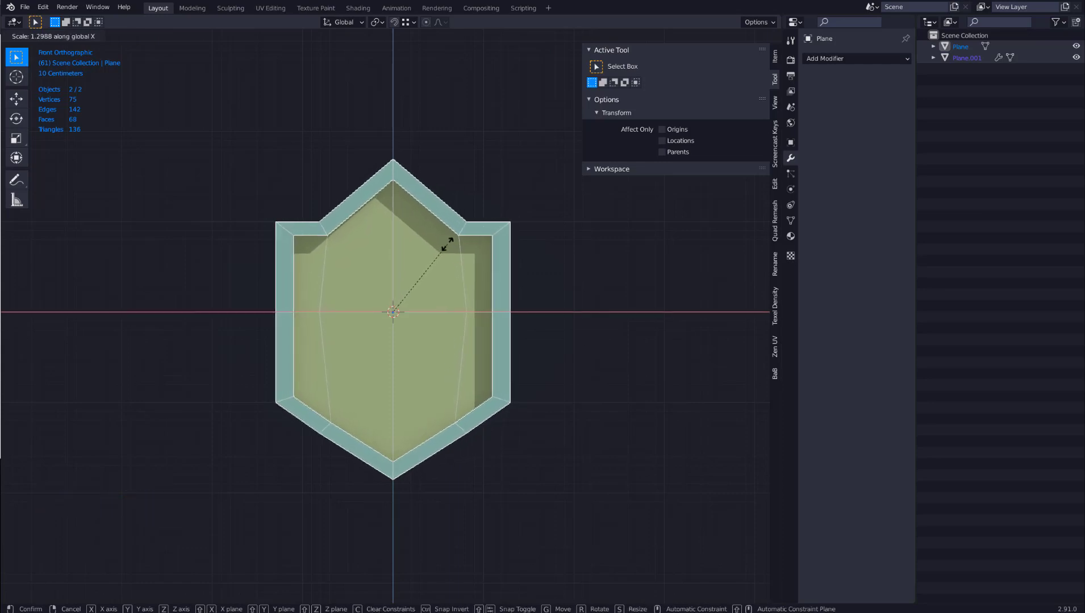
click(448, 241)
Rename the solidified border object as RIM.
scroll(460, 179, down, 2)
middle_drag(460, 179, 395, 205)
click(473, 208)
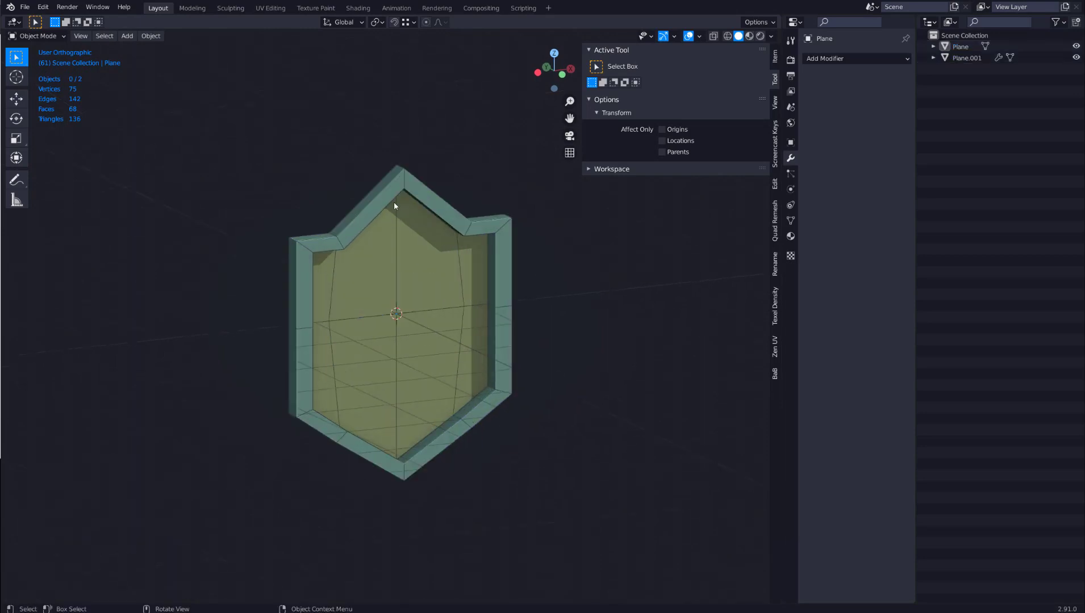
click(470, 227)
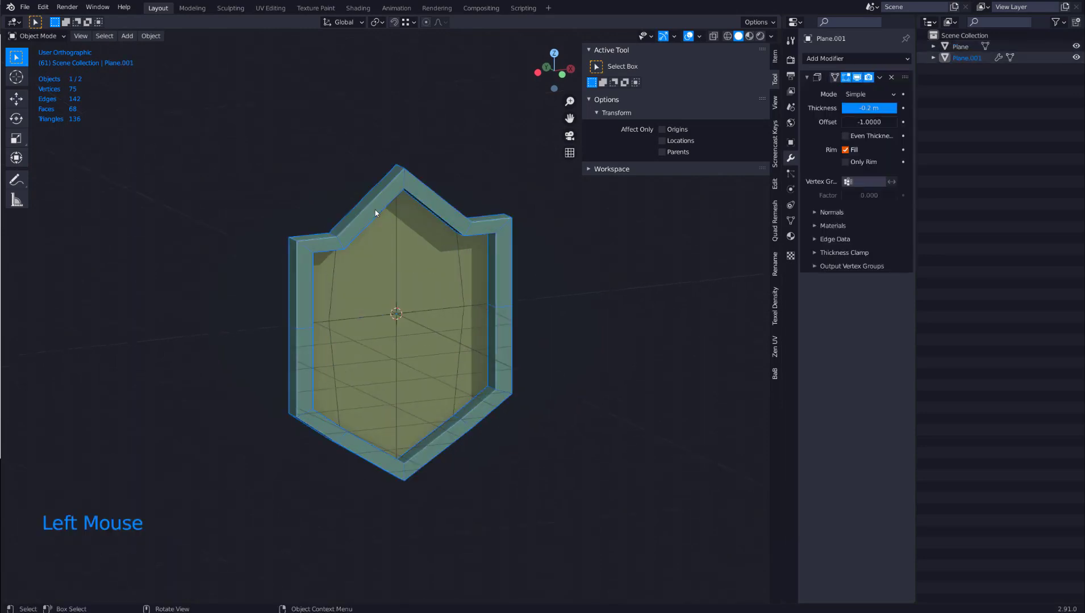
click(961, 55)
double_click(961, 55)
click(968, 57)
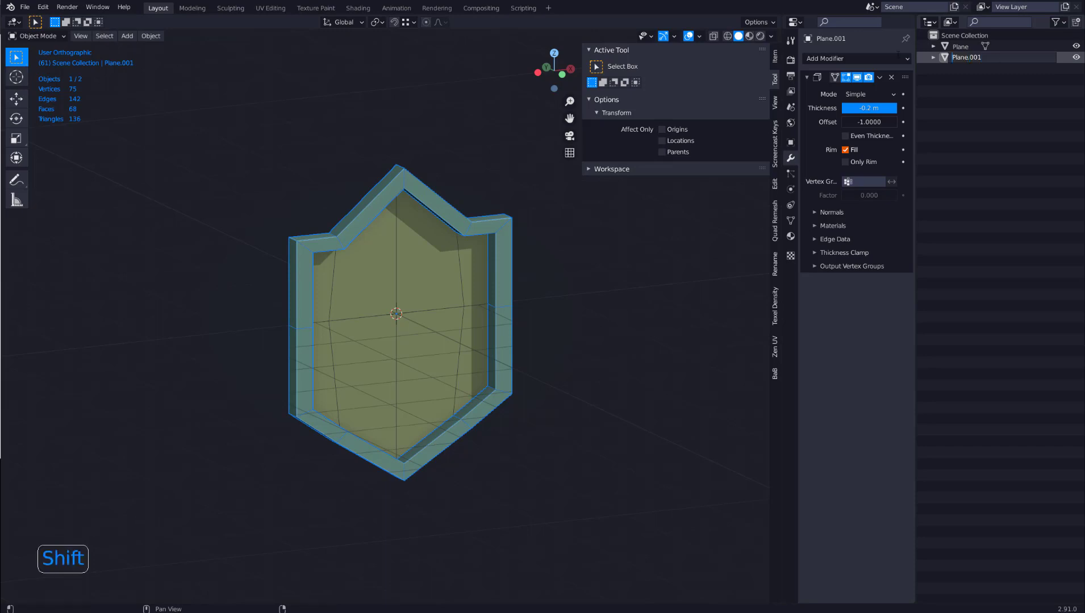
text(RIM)
click(948, 91)
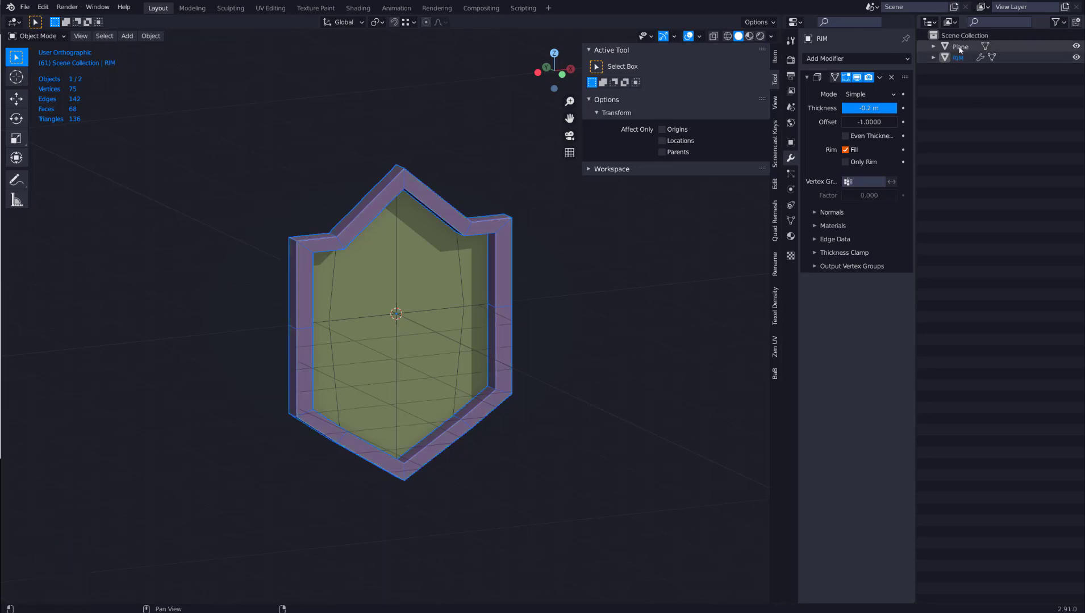
Rename the inner shield plane object as PANNELS.
click(960, 48)
double_click(952, 48)
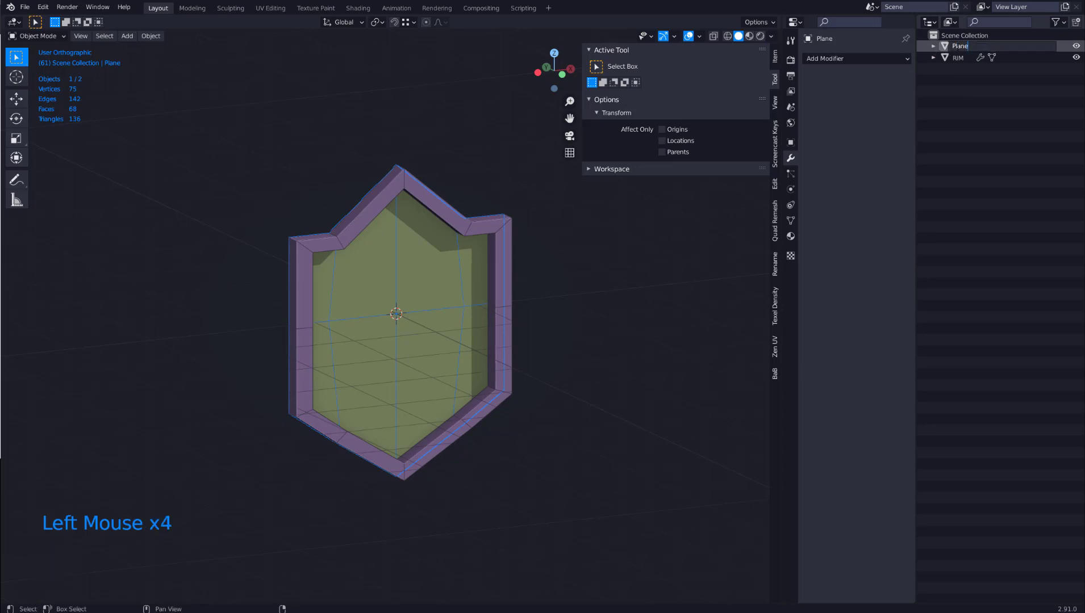
text(PANNELS)
key(Return)
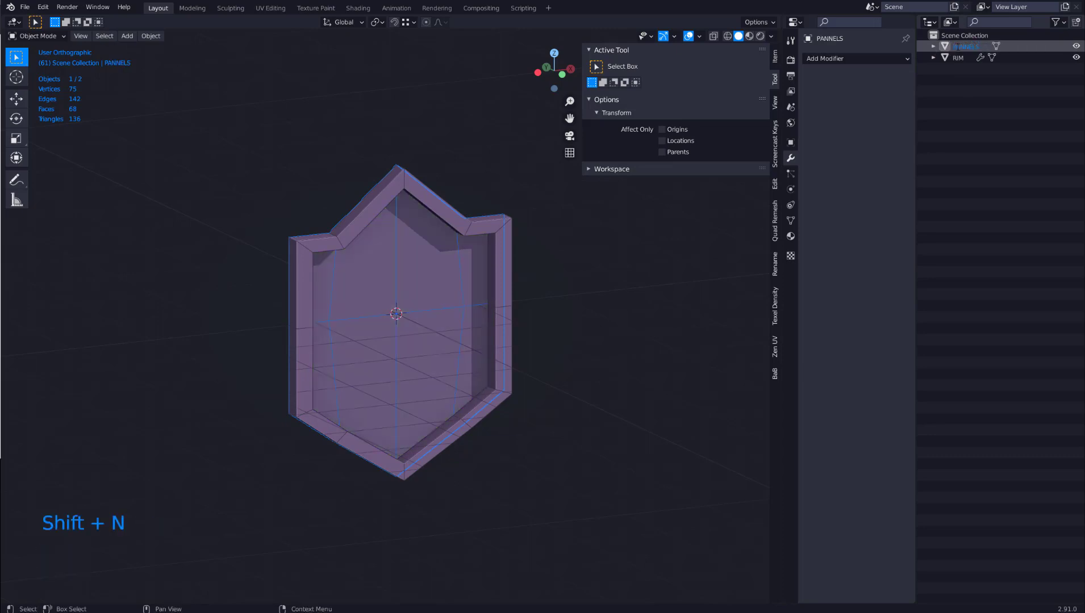
triple_click(957, 57)
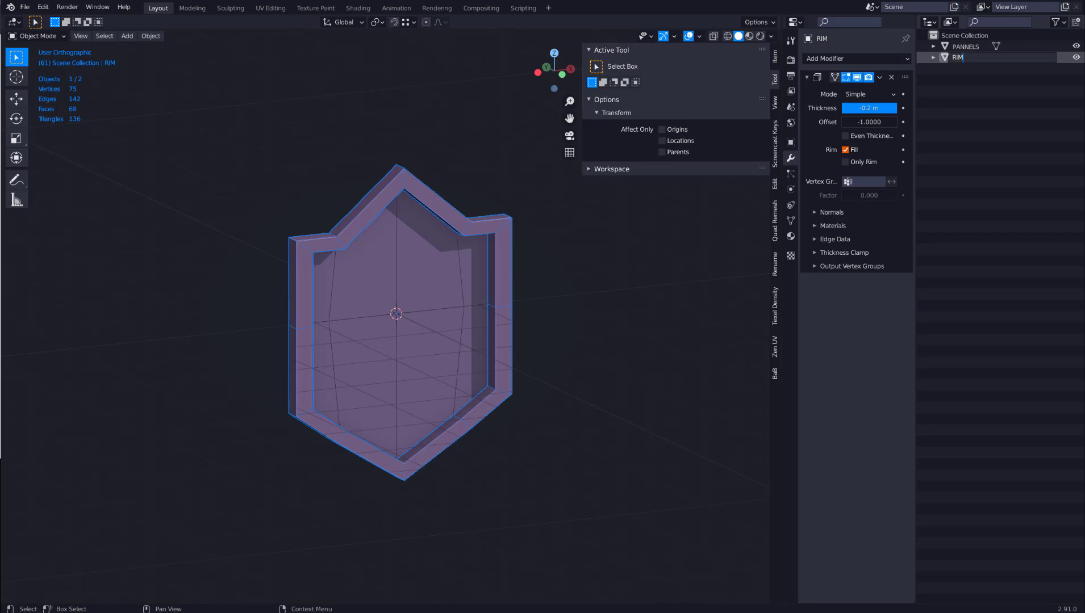
key(Return)
click(771, 37)
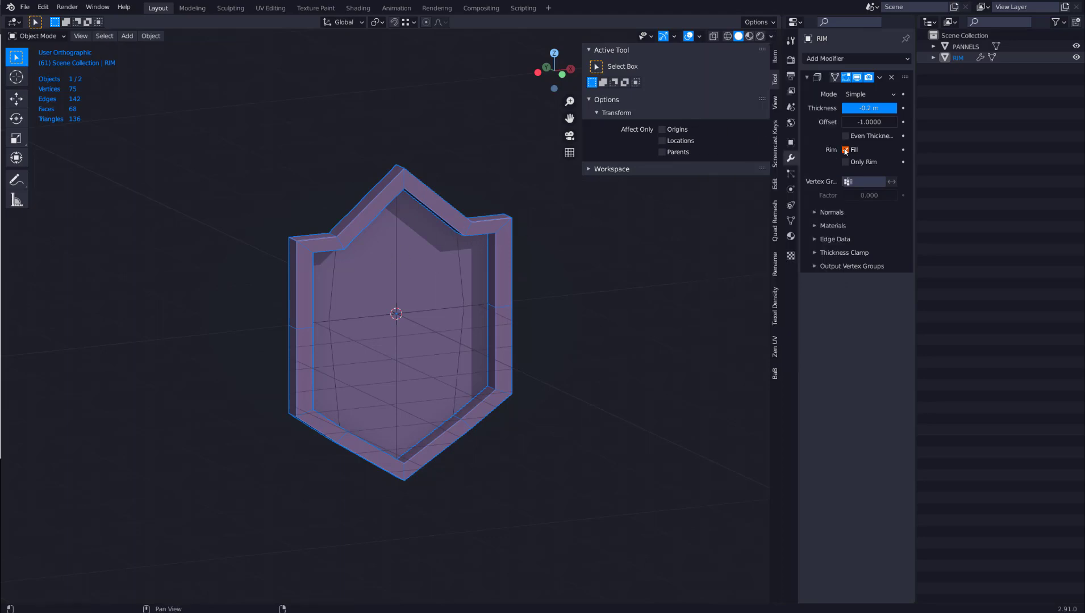
Rename the inner shield panel object as THEPANNELS and deselect it.
click(960, 47)
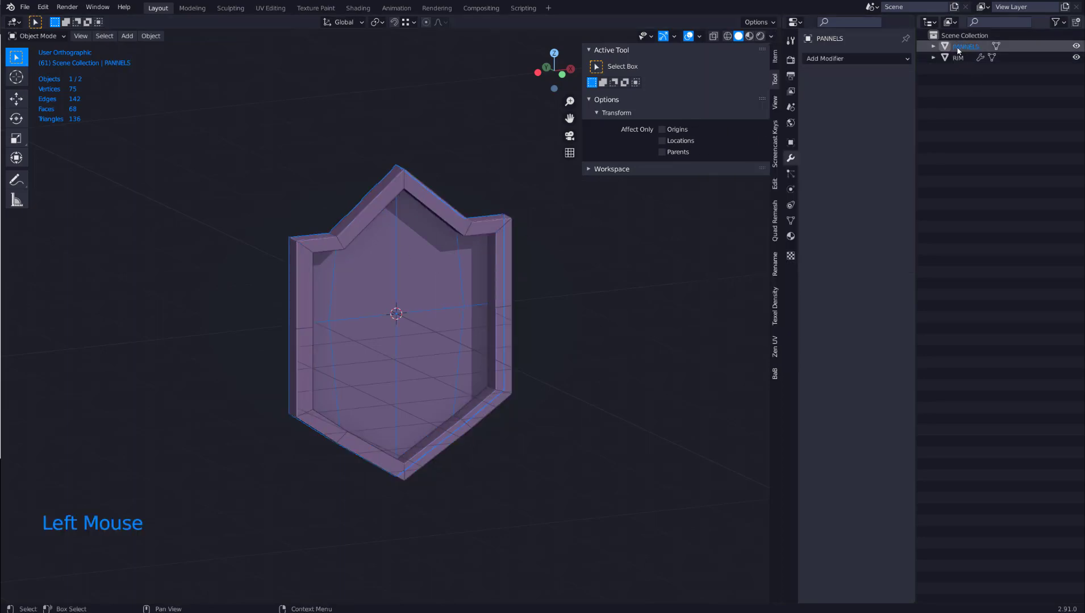
click(957, 47)
double_click(957, 47)
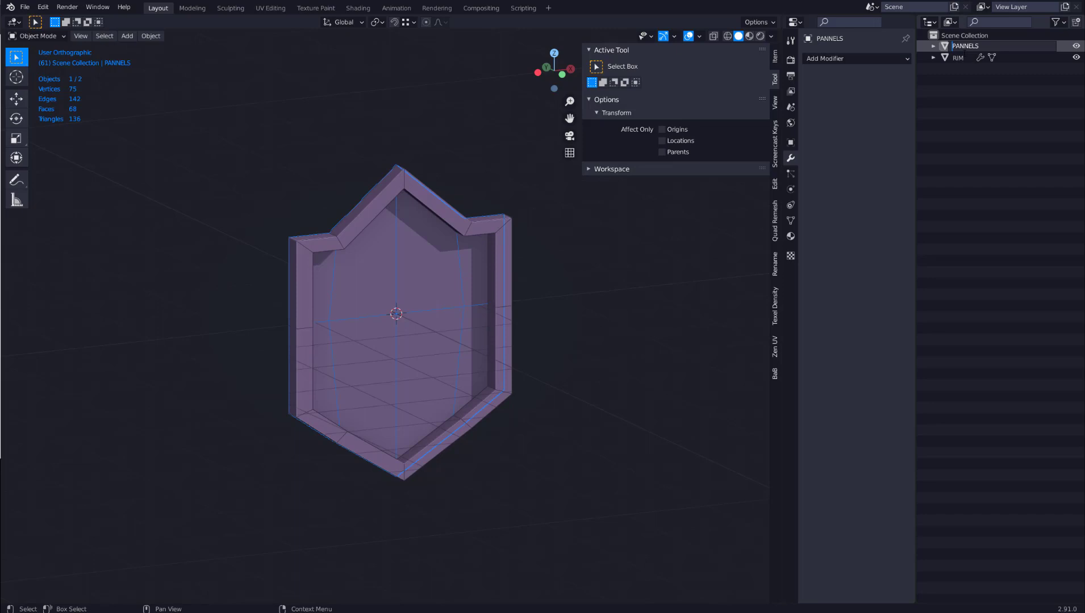
text(THE)
key(Return)
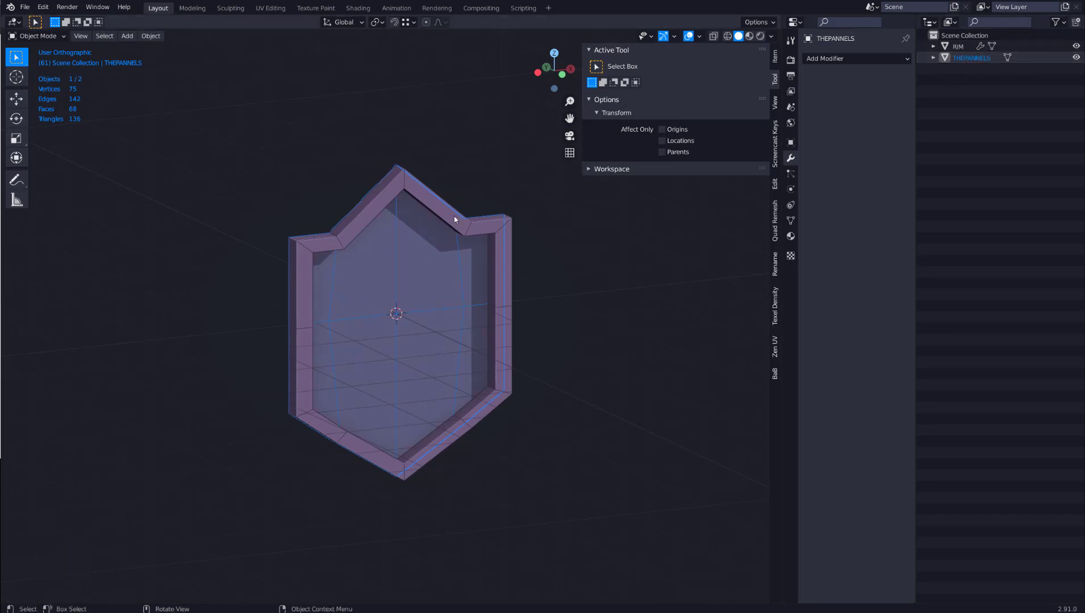
middle_drag(453, 217, 530, 234)
click(525, 226)
click(470, 231)
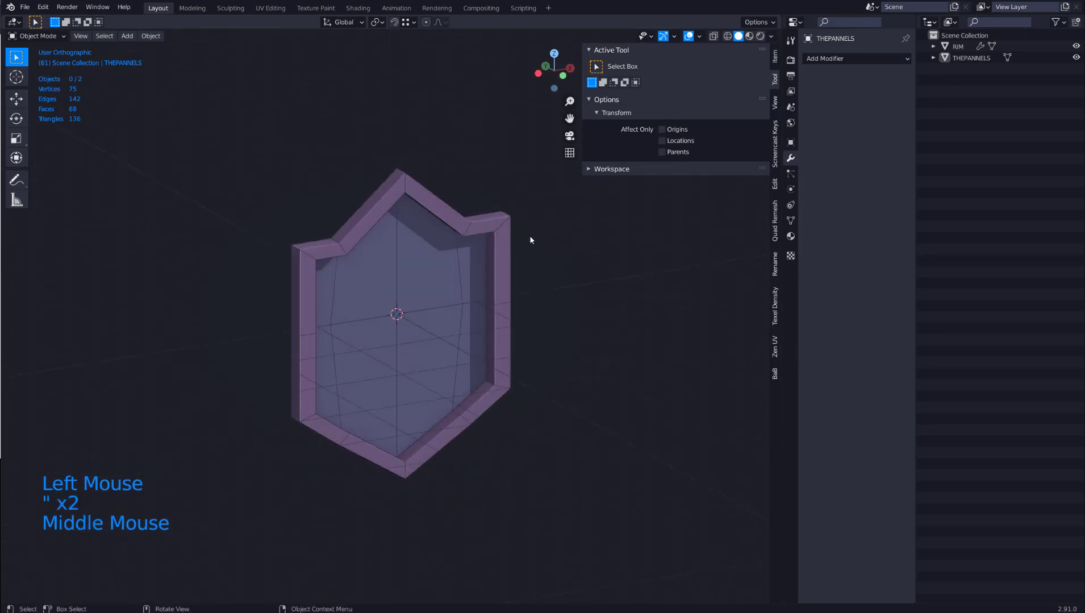
Enter mesh editing on the inner panel with vertex selection and switch to the front view.
click(425, 294)
middle_drag(415, 266, 362, 292)
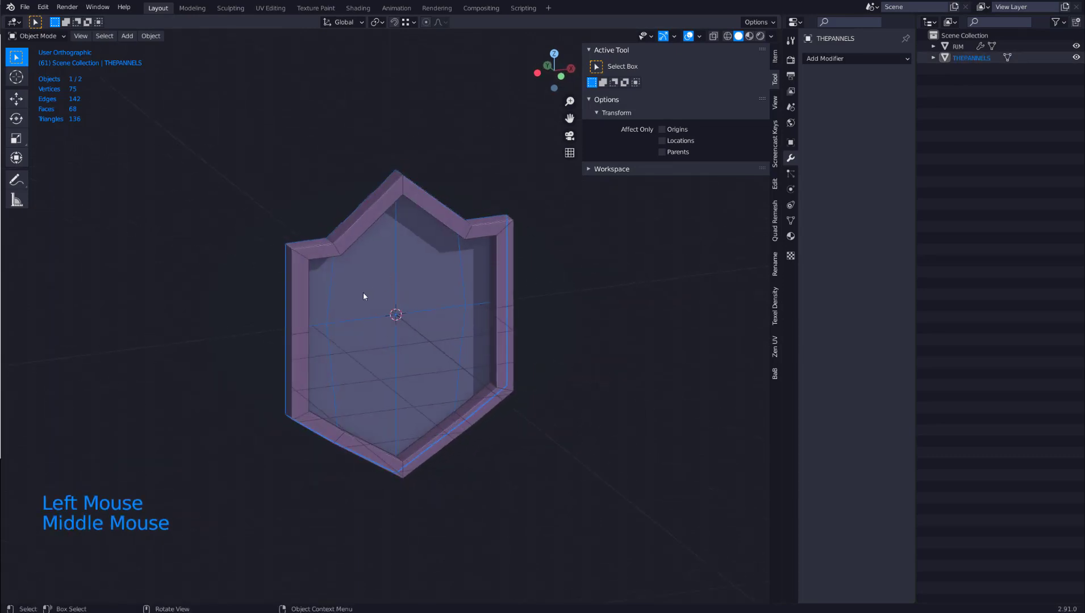
key(Tab)
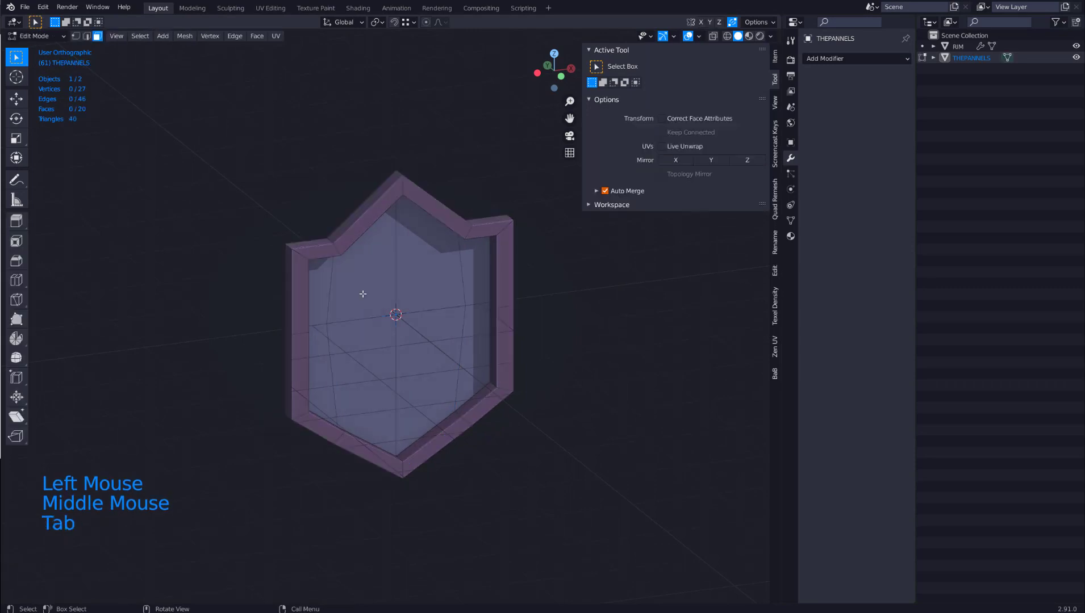
key(1)
click(327, 323)
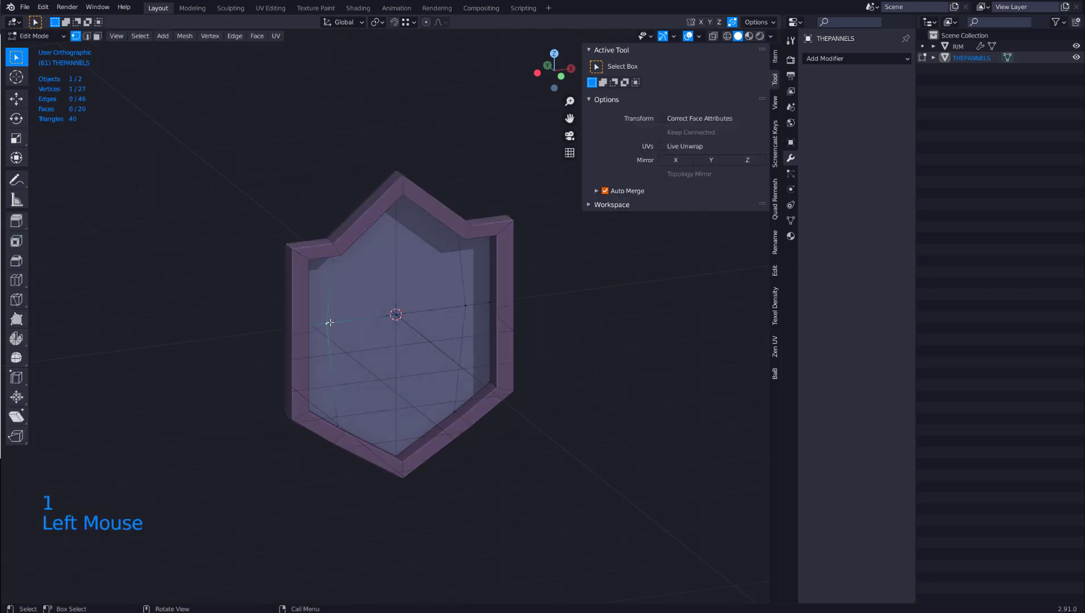
shift+click(462, 309)
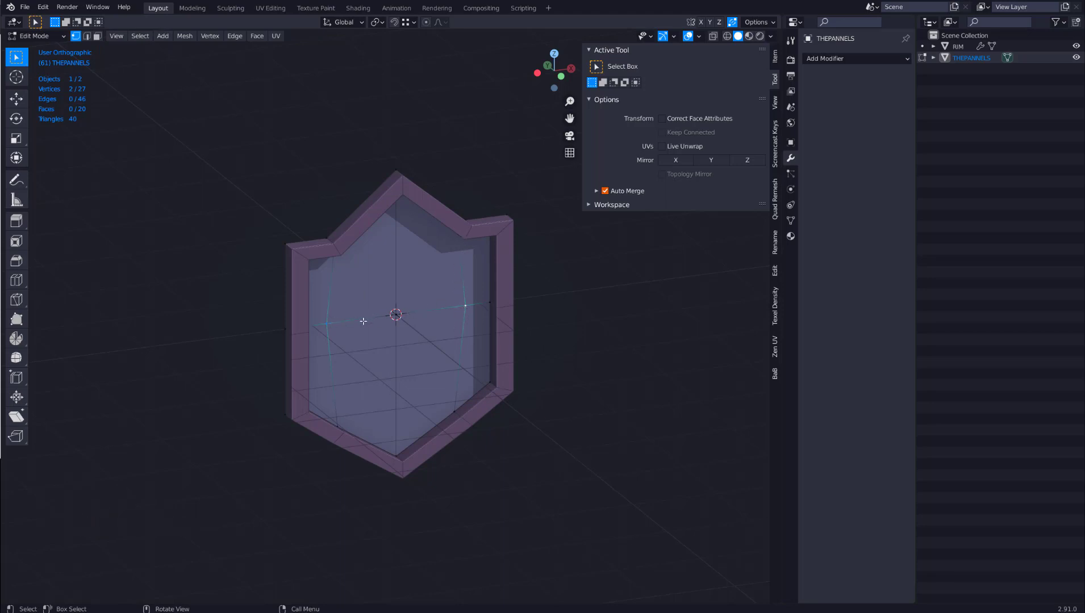
middle_drag(366, 306, 397, 304)
key(grave)
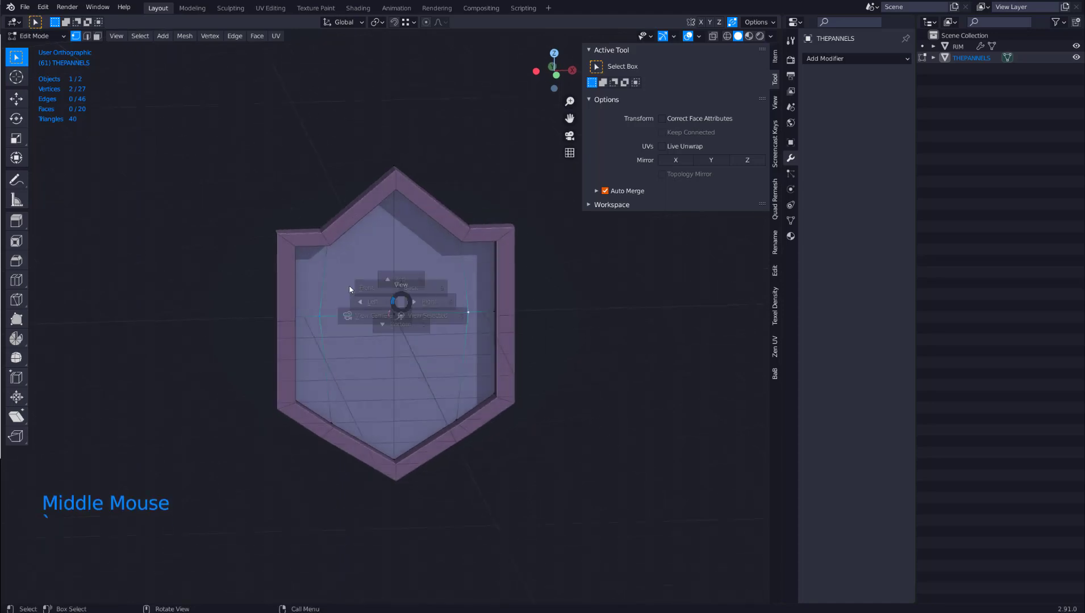
click(330, 264)
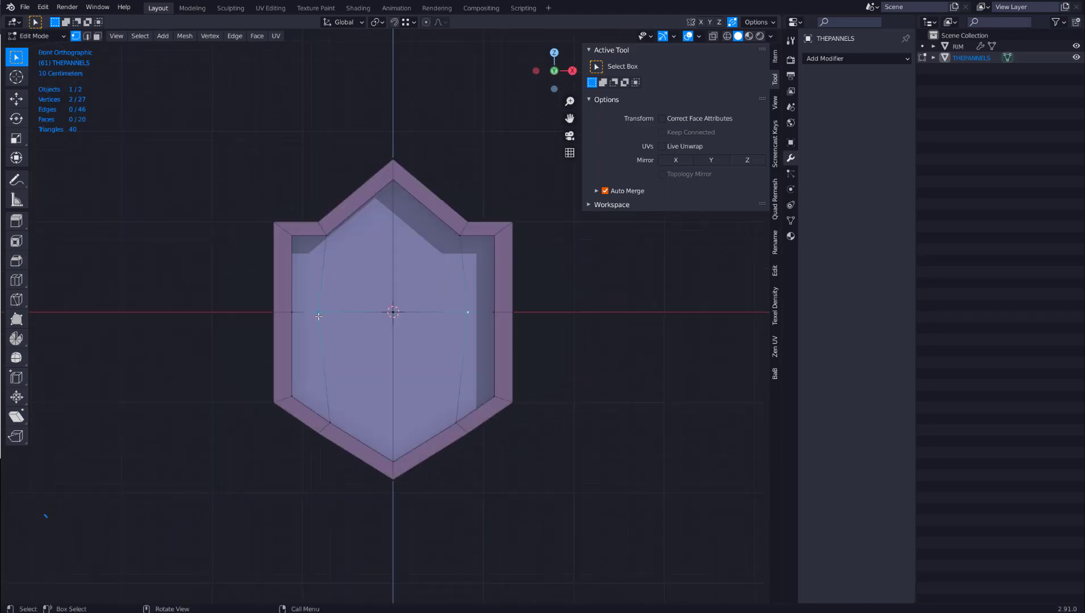
Scale the inner panel's two mid-height vertices on the bowed vertical edges to about 0.86 along X, straightening both edges.
click(320, 314)
key(g)
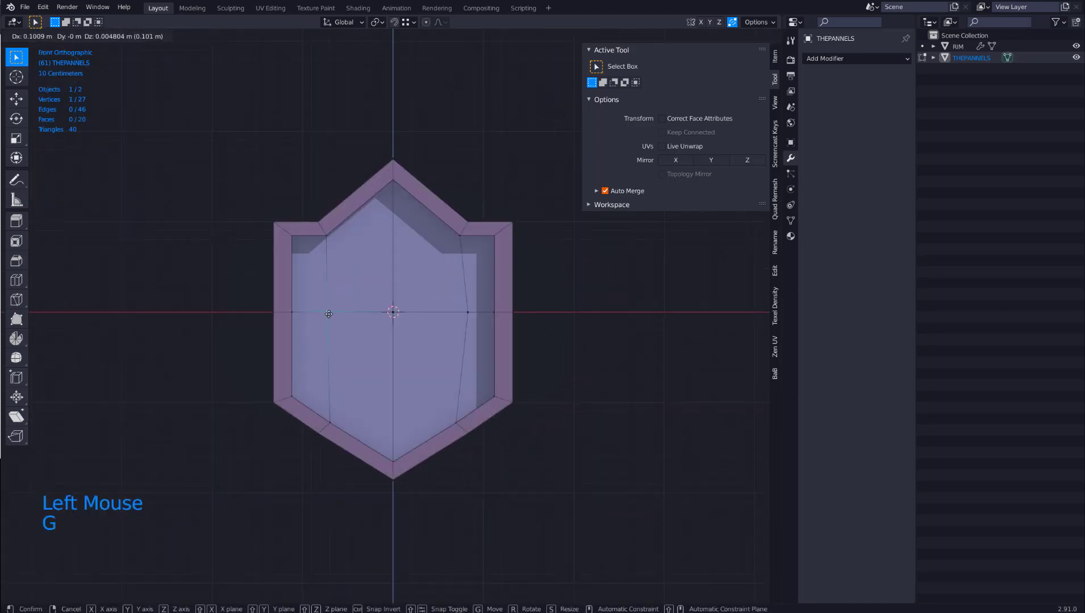
click(318, 312)
shift+click(465, 313)
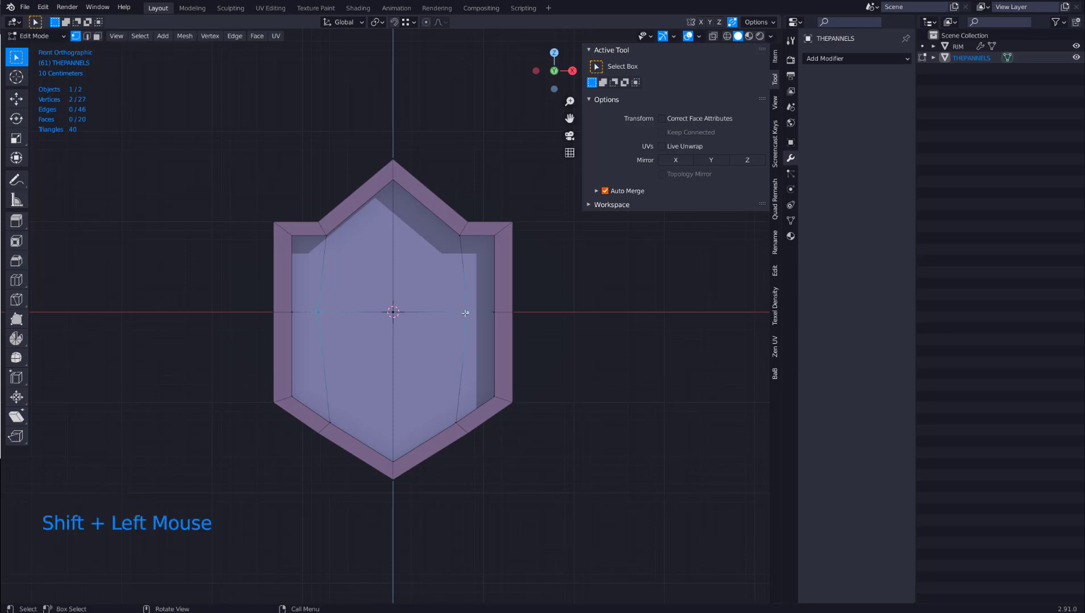
key(s)
key(x)
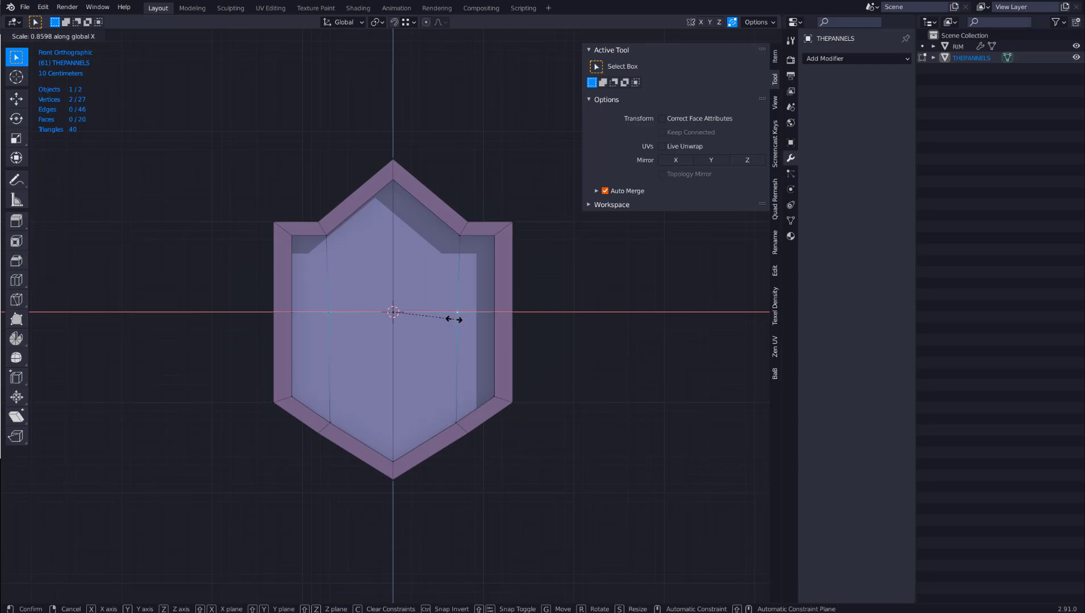
click(454, 319)
click(440, 287)
middle_drag(440, 287, 452, 303)
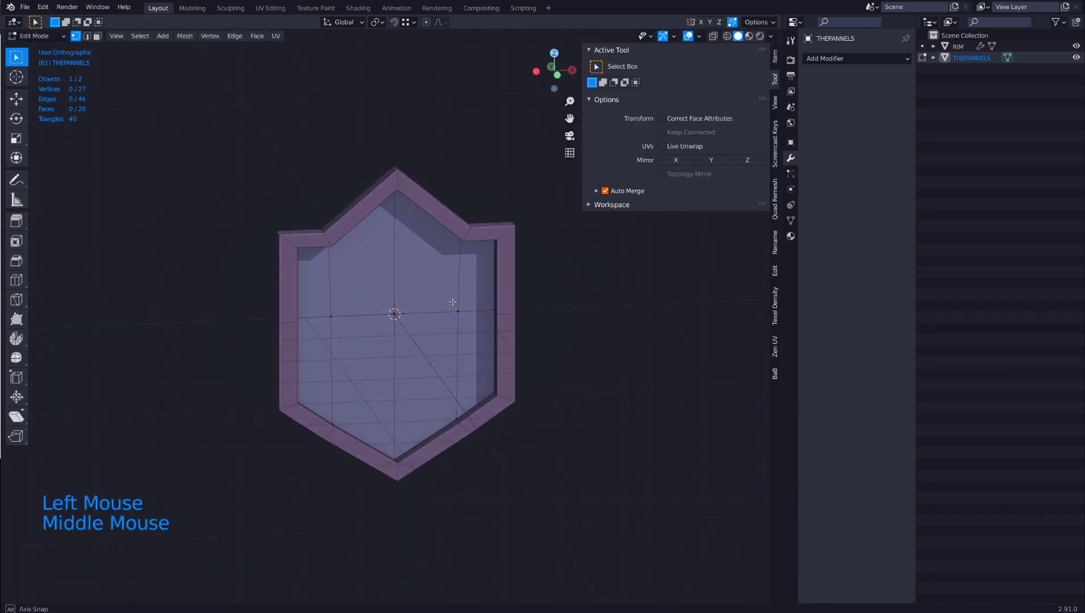
key(Tab)
middle_drag(450, 240, 465, 234)
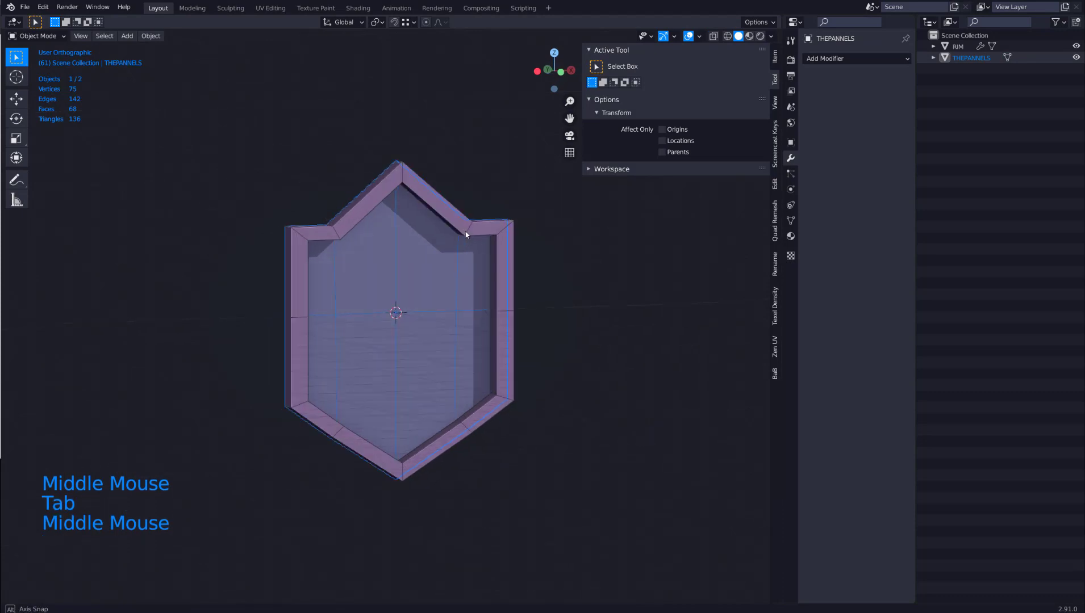
Add a Solidify modifier to the inner panel and set its thickness to -0.11 m.
click(422, 261)
click(421, 261)
mouse_move(421, 262)
middle_down()
mouse_move(412, 272)
mouse_move(390, 262)
mouse_move(402, 270)
middle_up()
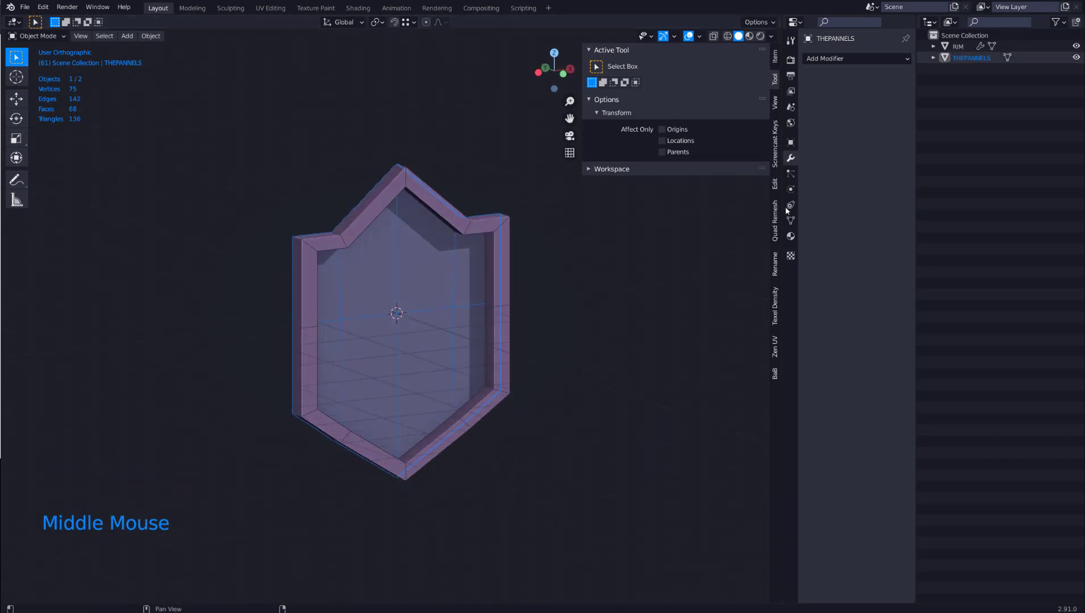
click(831, 59)
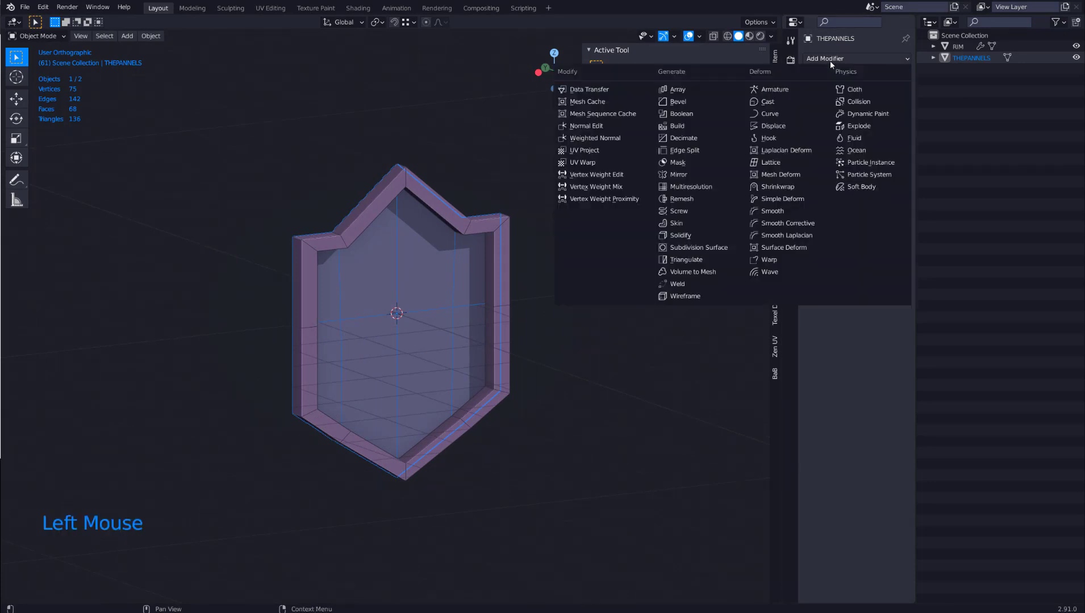
click(689, 235)
drag(867, 108, 826, 108)
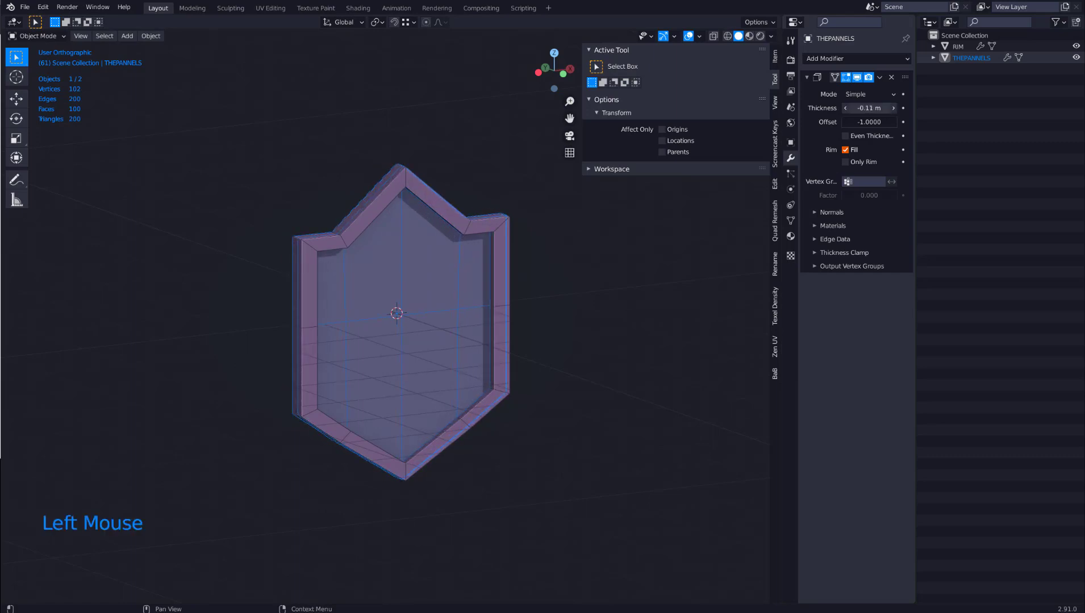
Scale the solidified inner panel down uniformly to about 0.996 so it fits inside the rim.
middle_drag(421, 221, 381, 196)
scroll(373, 200, up, 4)
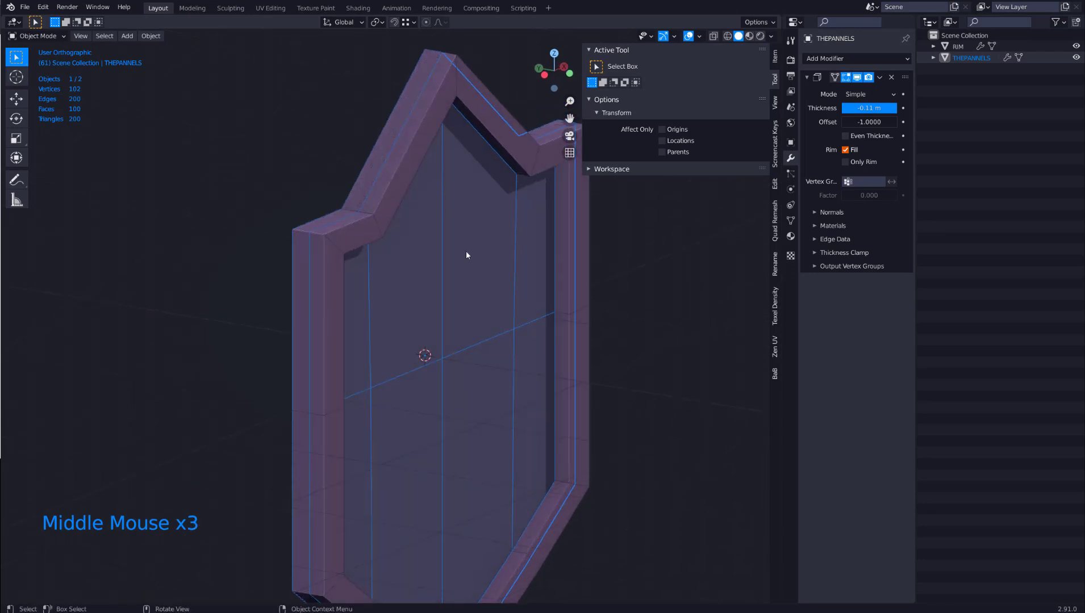
middle_drag(411, 142, 452, 145)
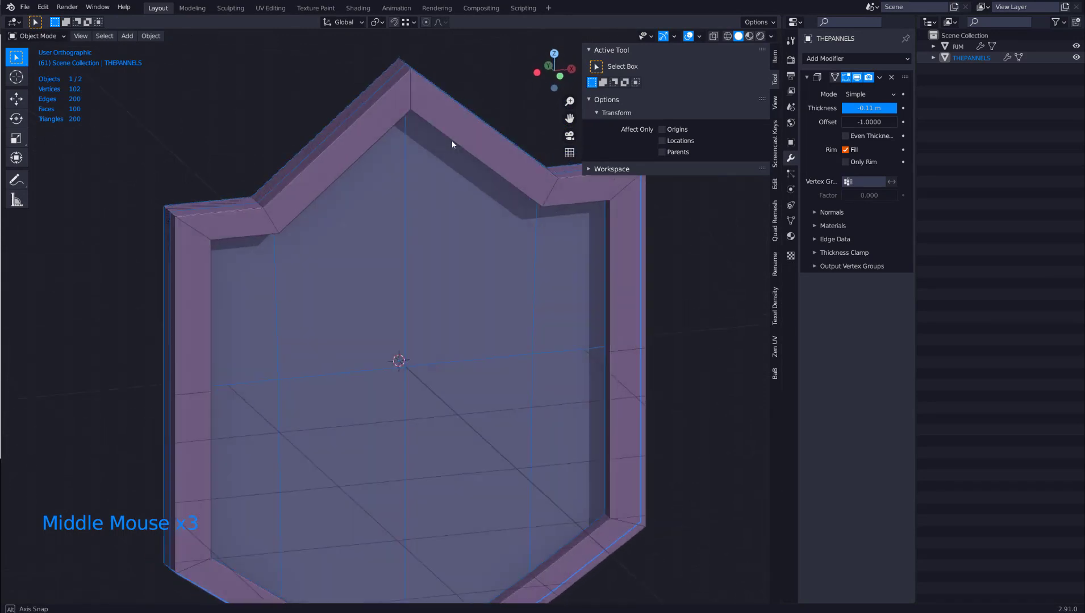
scroll(439, 222, down, 2)
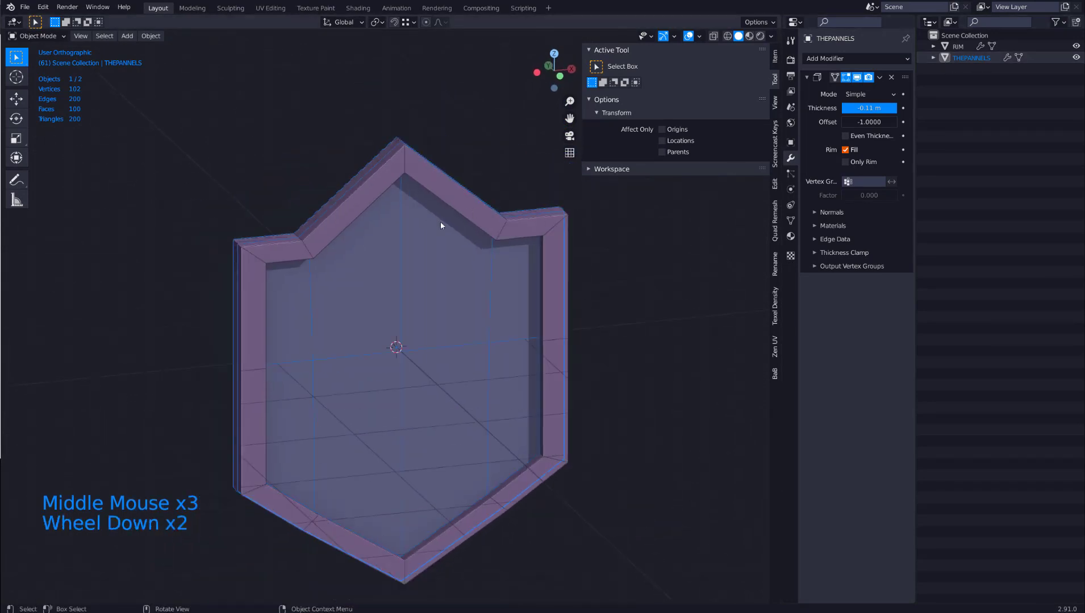
middle_drag(440, 223, 451, 224)
key(s)
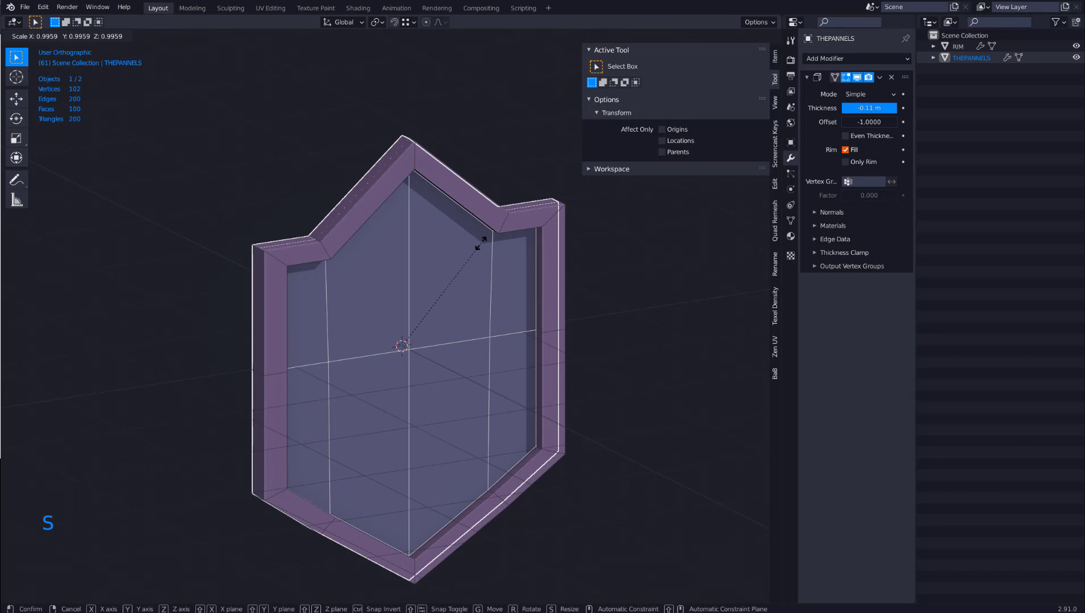
key(shift)
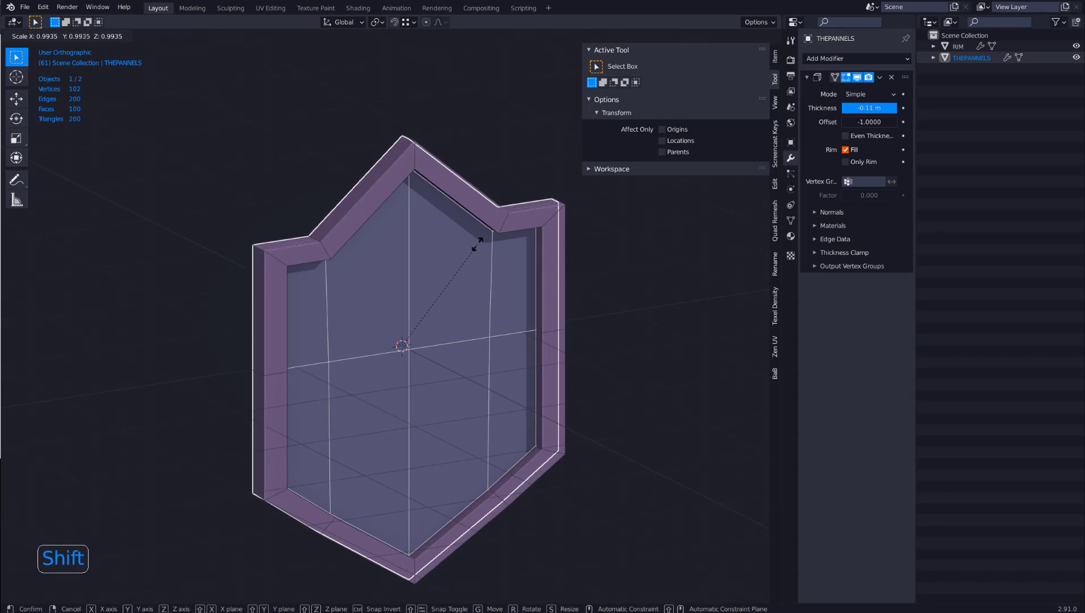
click(478, 242)
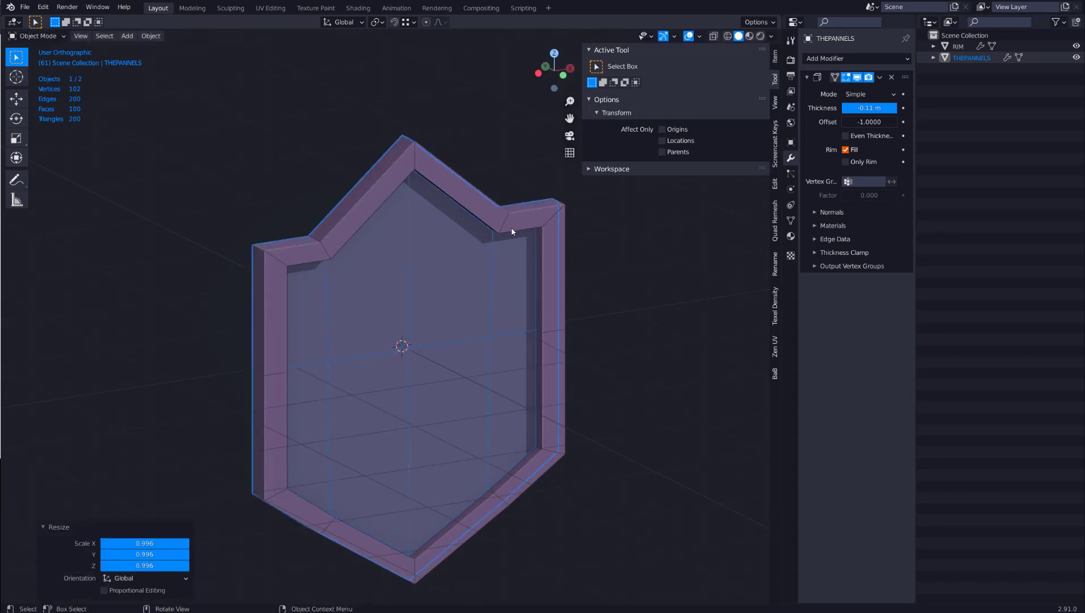
Move the inner panel about -0.007 m along Y within the rim.
middle_drag(511, 230, 456, 249)
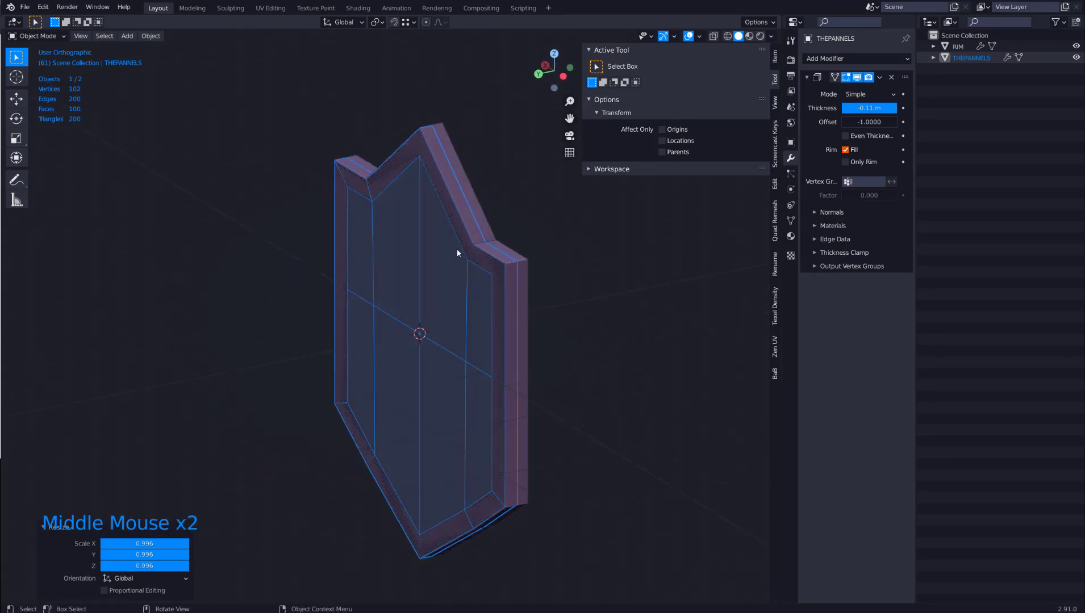
key(g)
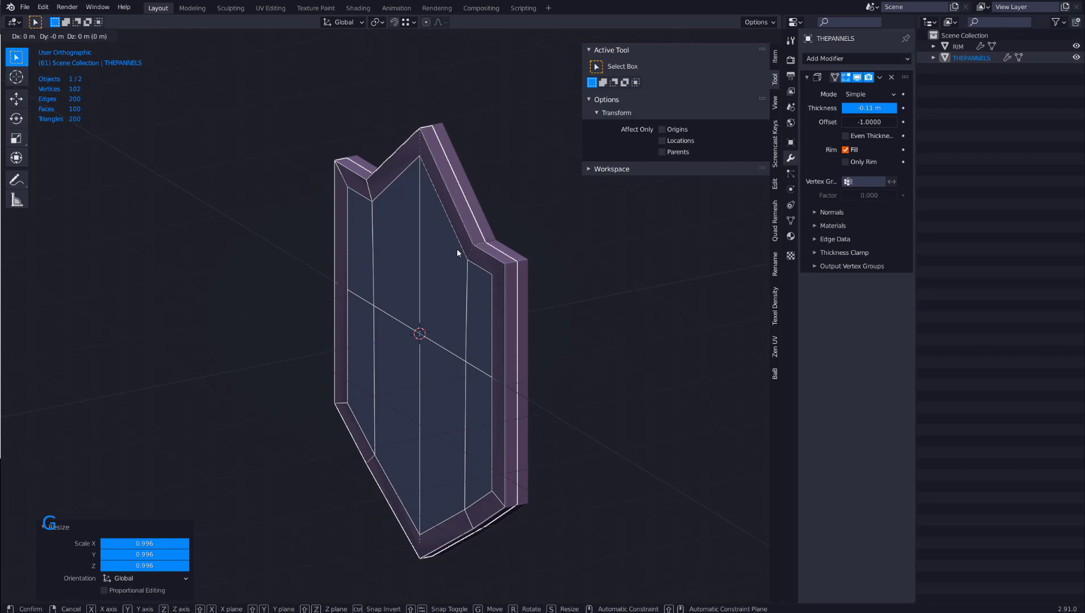
key(y)
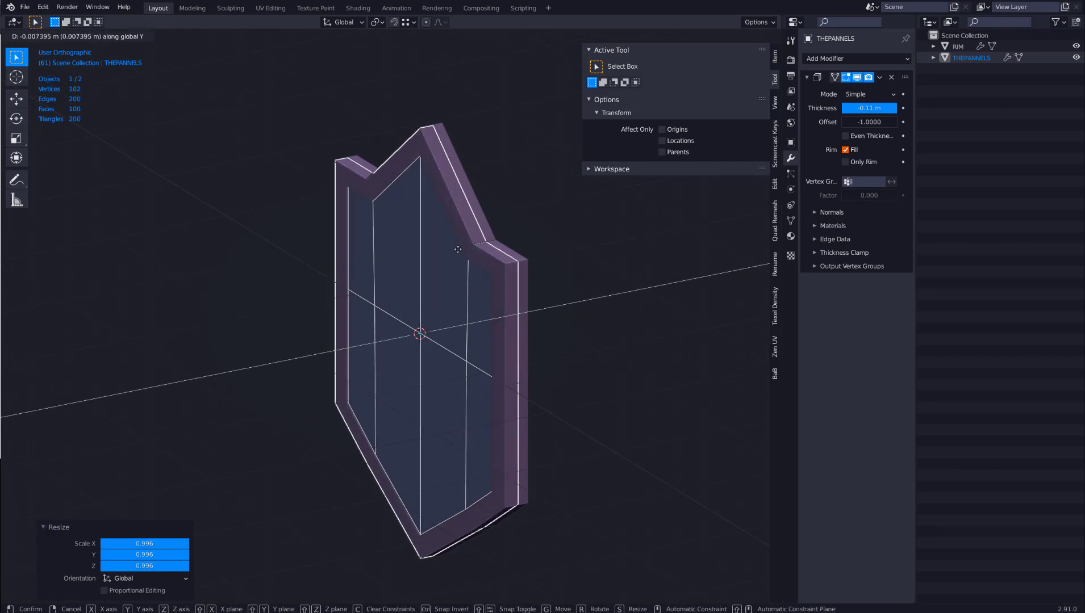
click(458, 249)
Apply the Solidify modifier on the RIM object.
middle_drag(431, 213, 368, 176)
click(369, 176)
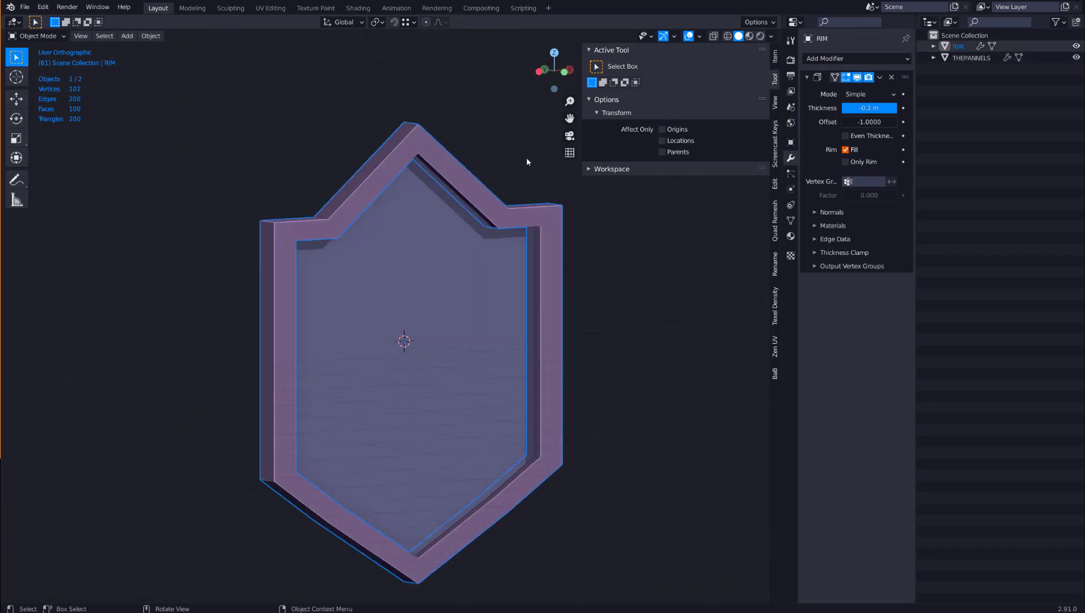
middle_drag(443, 173, 448, 159)
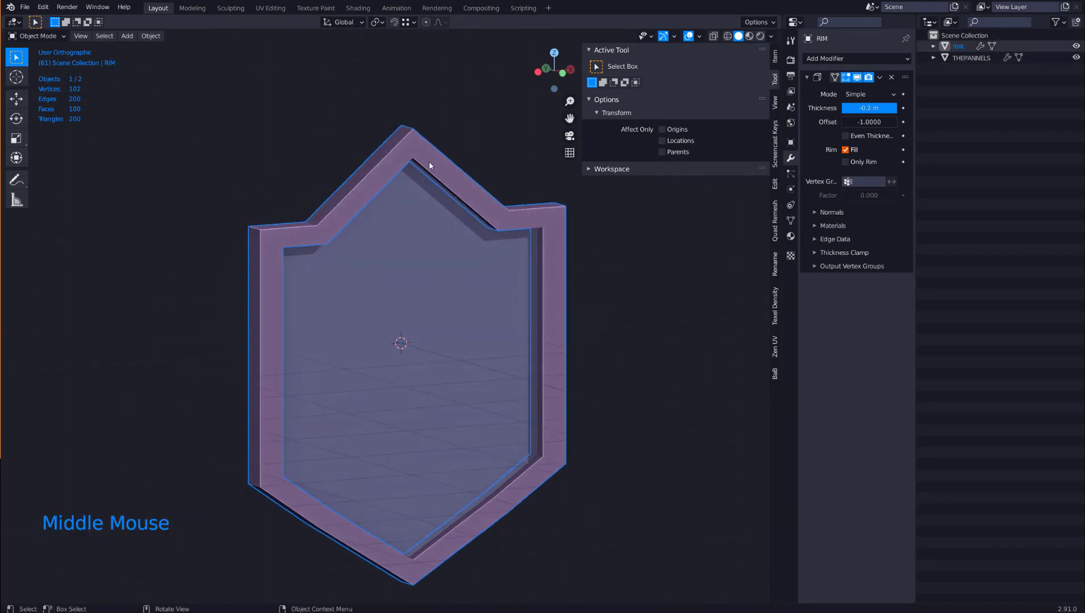
click(880, 78)
click(911, 89)
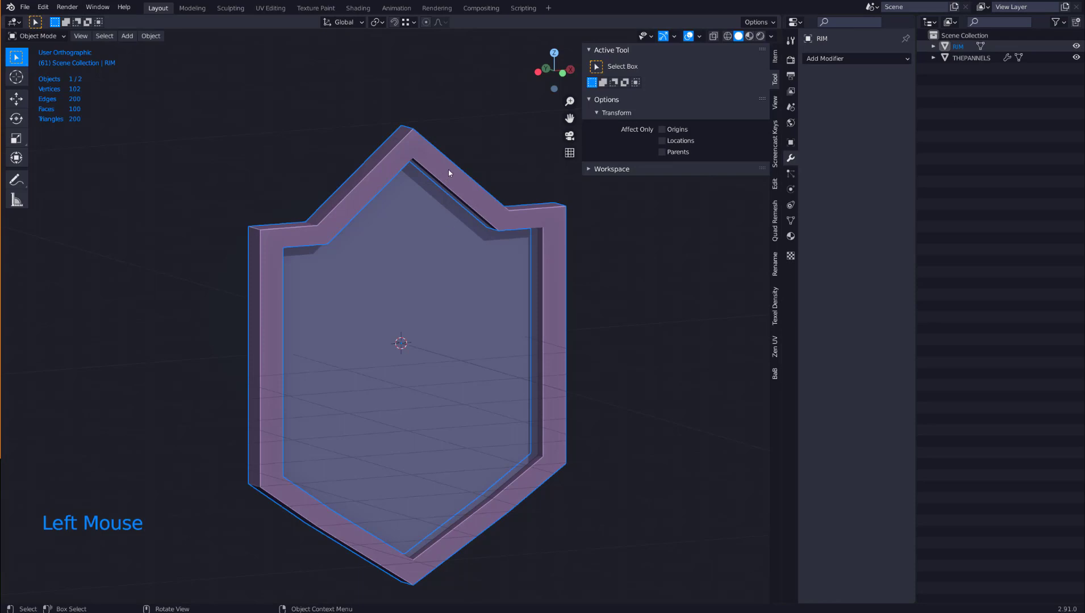
mouse_move(449, 172)
middle_down()
mouse_move(523, 174)
mouse_move(487, 186)
mouse_move(443, 162)
mouse_move(453, 182)
middle_up()
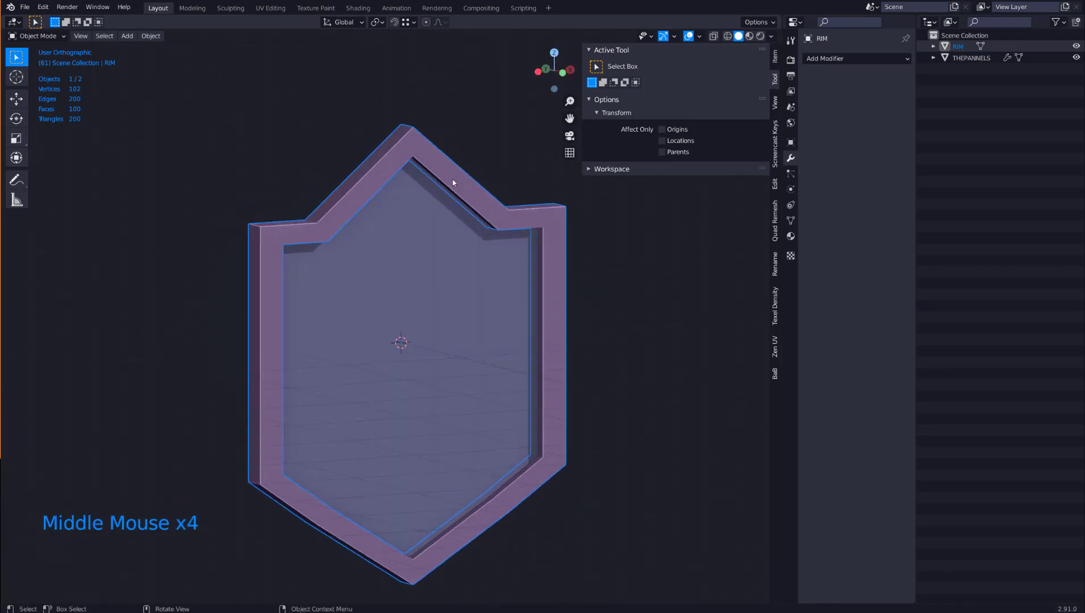
Add one loop cut around the middle of the rim's front face, with a slide factor of about 0.019.
key(Tab)
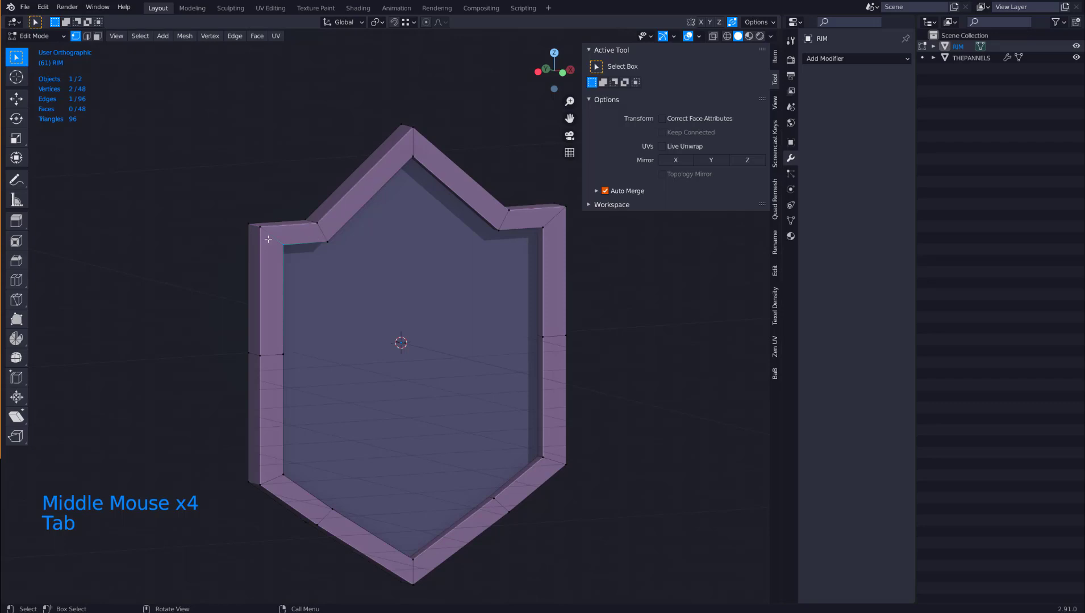
key(ctrl+r)
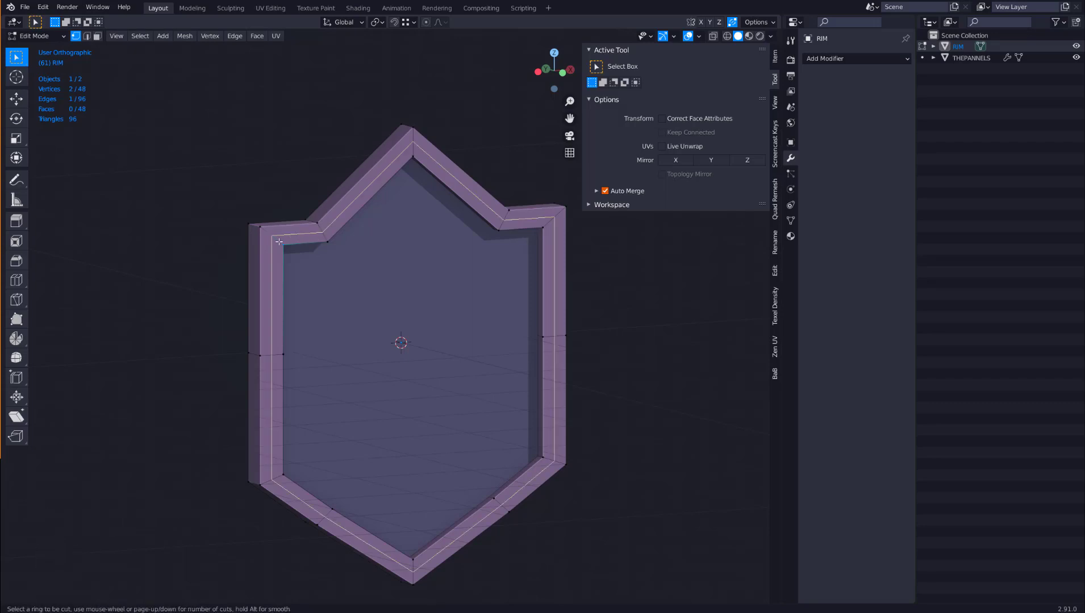
click(279, 242)
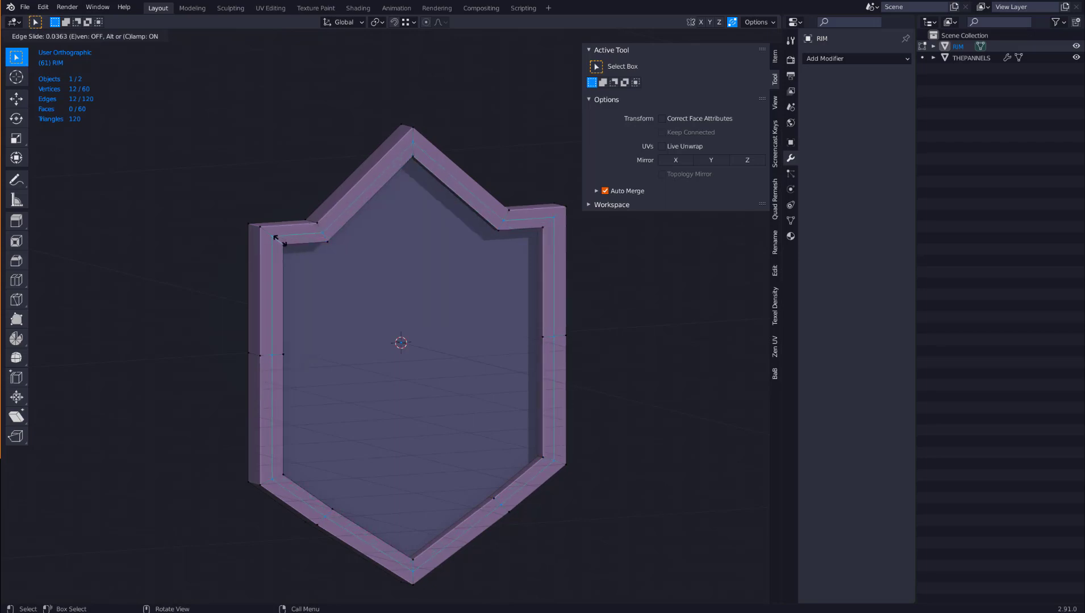
click(277, 239)
middle_drag(375, 199, 418, 190)
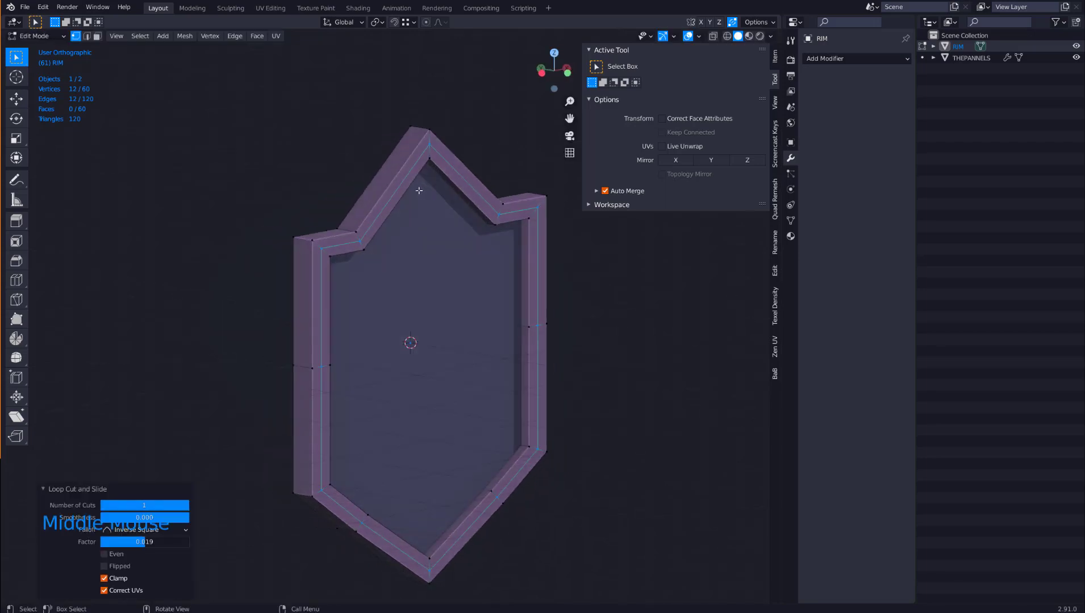
Move the rim's new front edge loop about -0.062 m along Y to form a ridge, and finish editing the rim.
key(g)
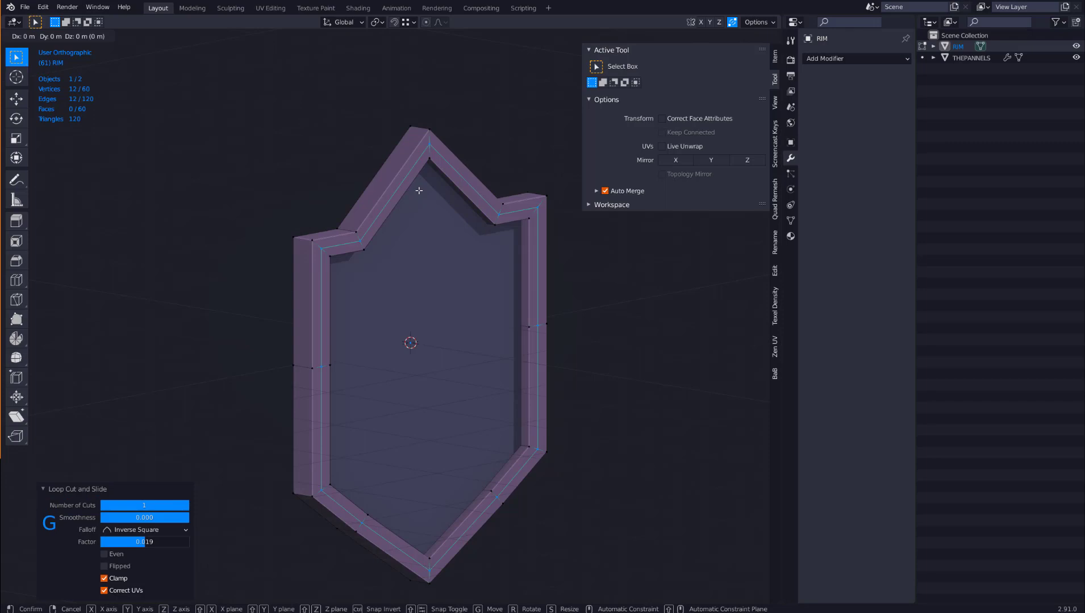
key(y)
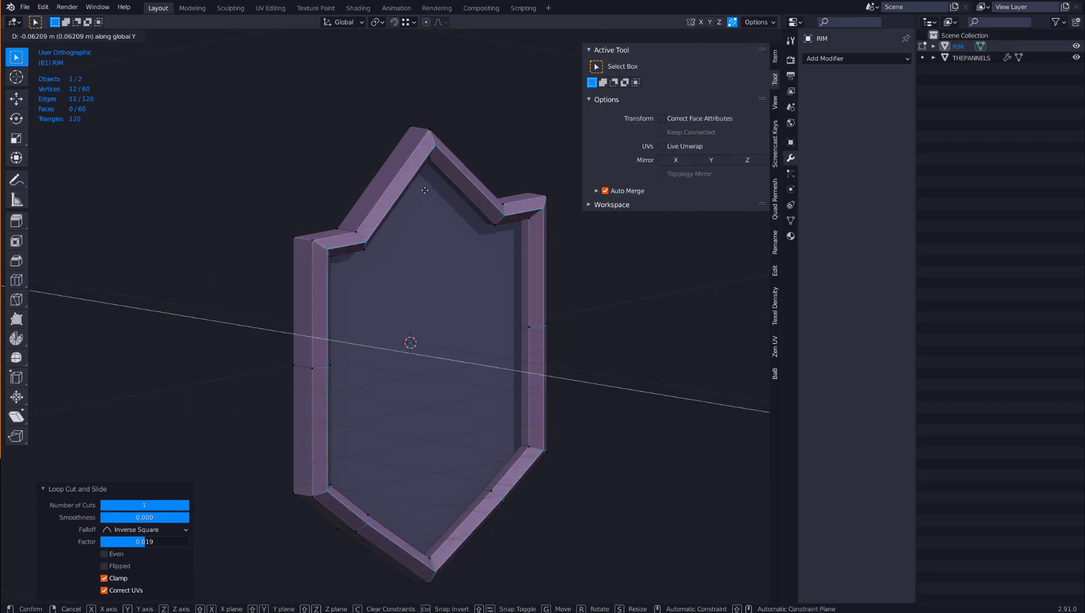
click(425, 191)
middle_drag(448, 181, 465, 158)
key(Tab)
click(465, 159)
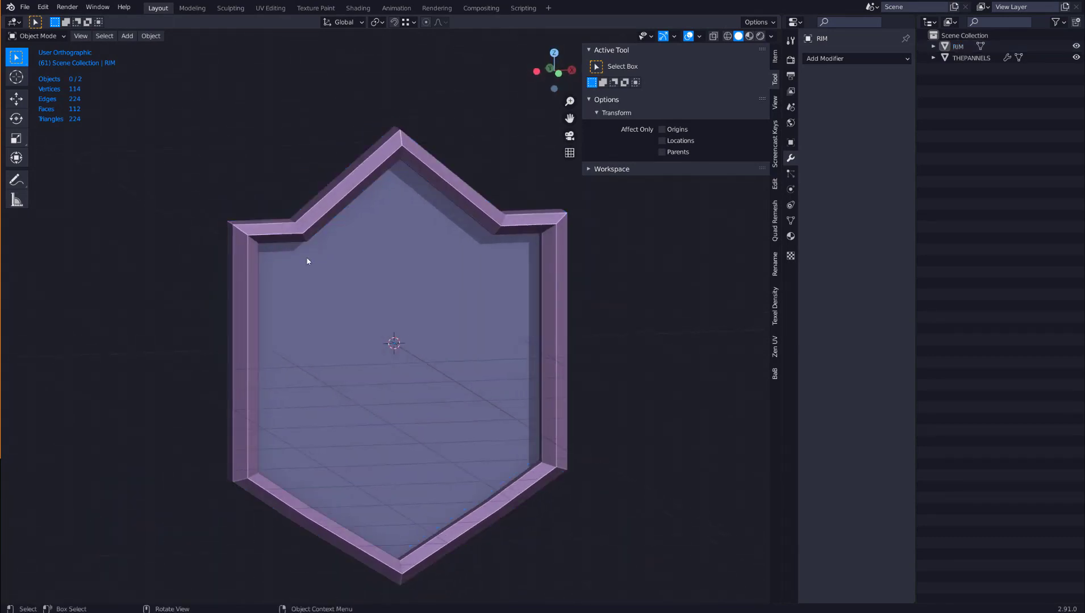
Add a 2 m mesh plane at the origin and rotate it 90° about the X axis.
key(shift+a)
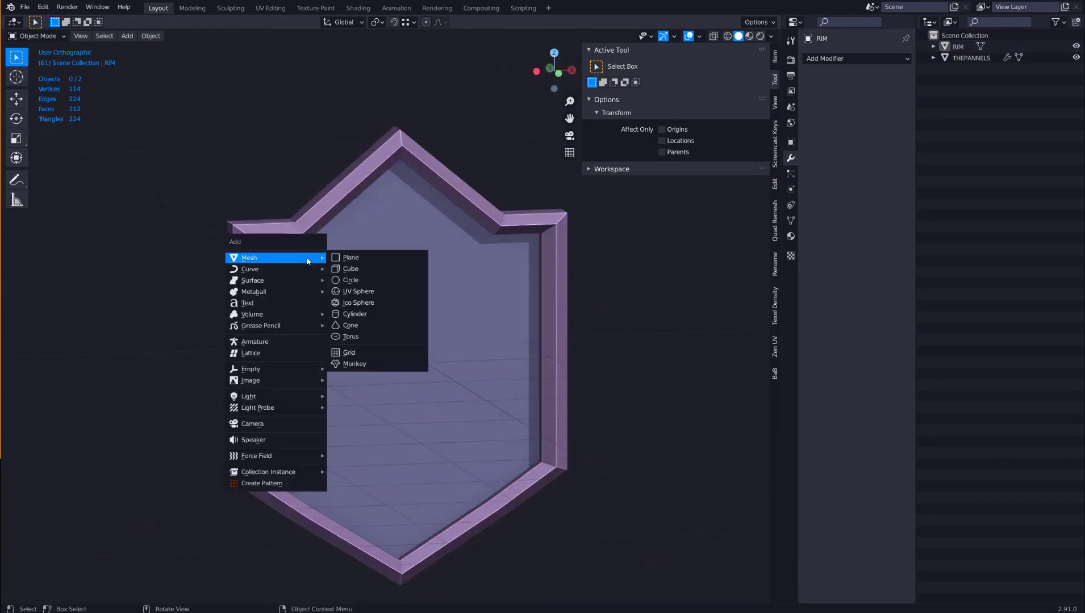
click(349, 258)
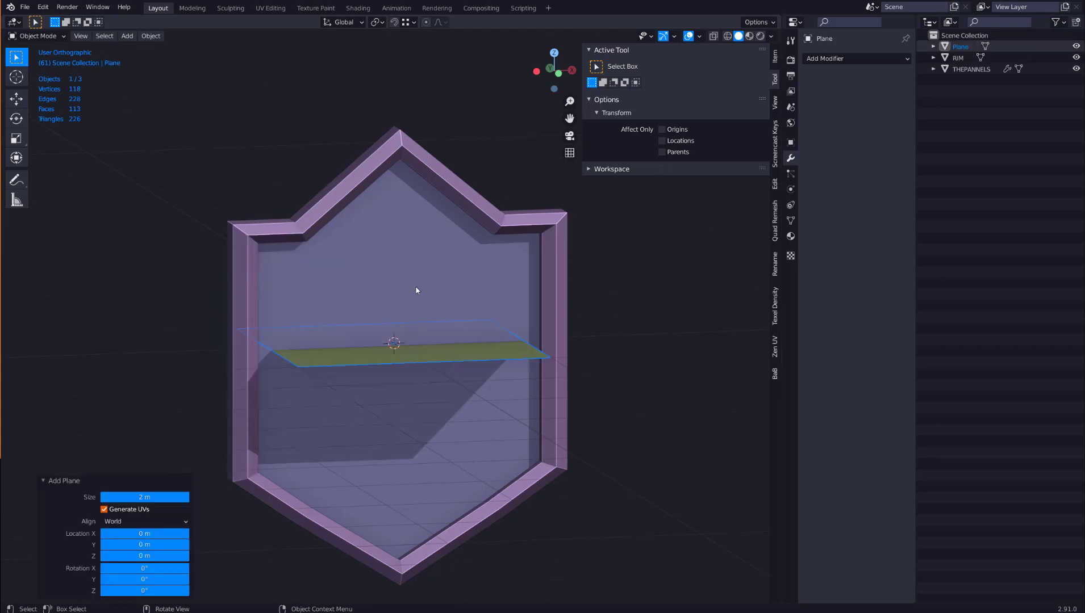
text(rx90)
key(Return)
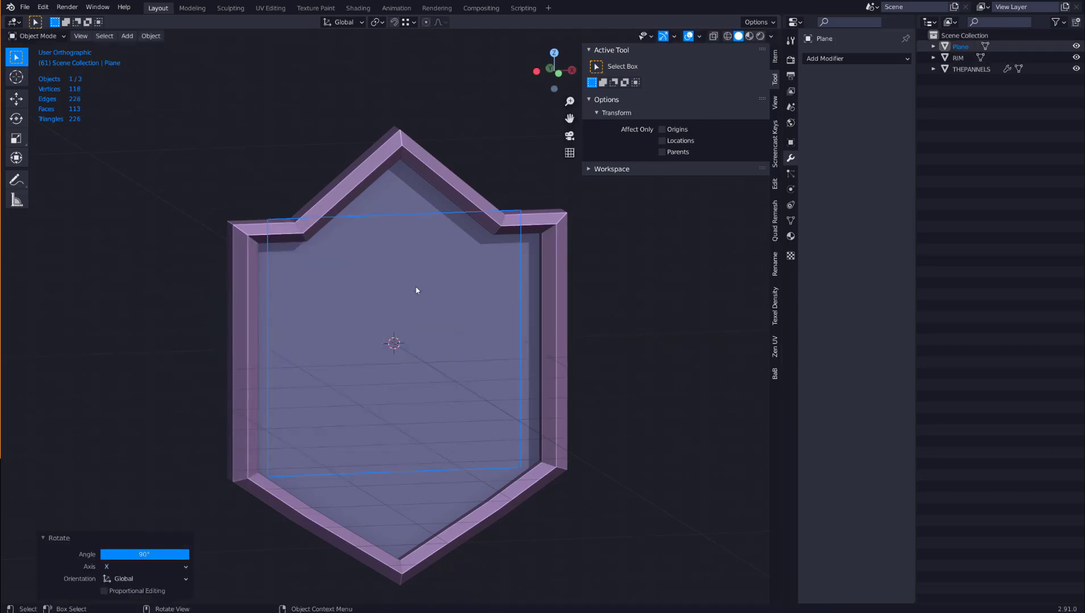
Move the upright plane along Y until it stands in front of the shield.
key(g)
key(y)
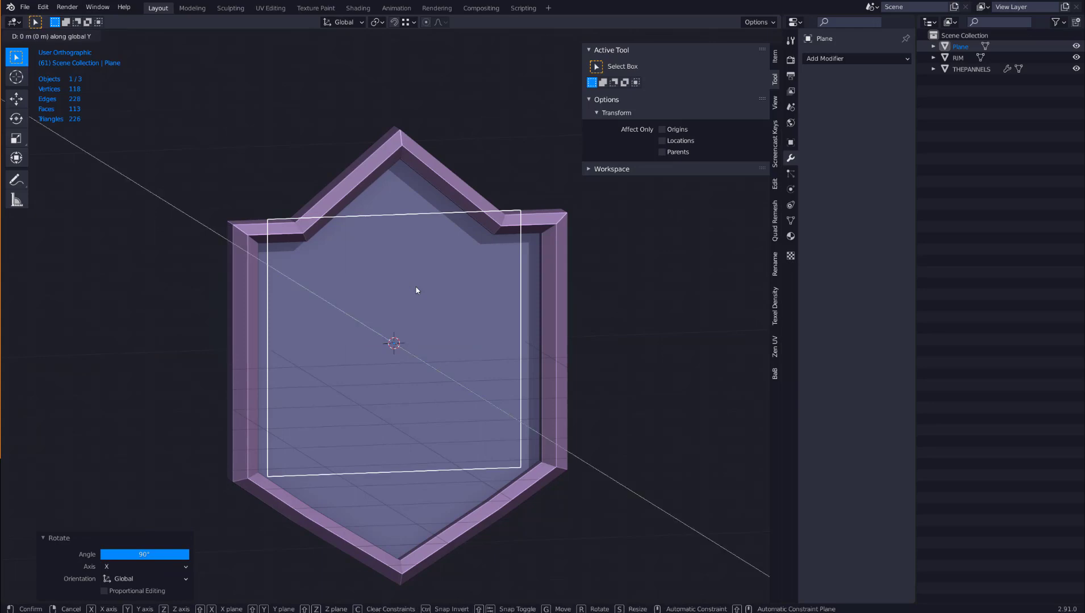
click(581, 333)
click(438, 249)
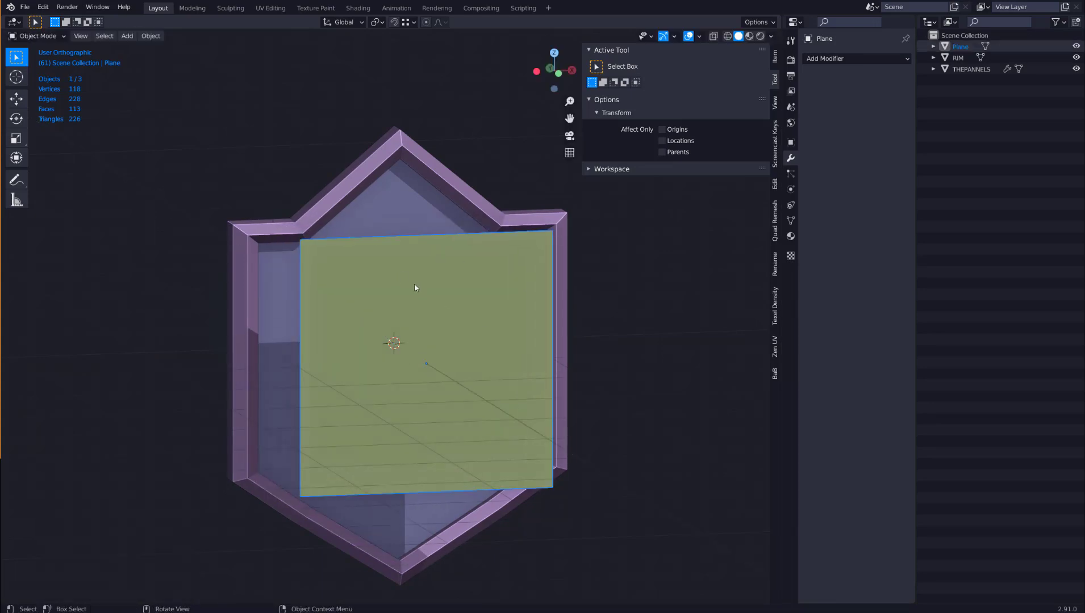
Add two evenly spaced vertical loop cuts to the plane, keeping the slide factor at 0.
middle_drag(438, 253, 419, 297)
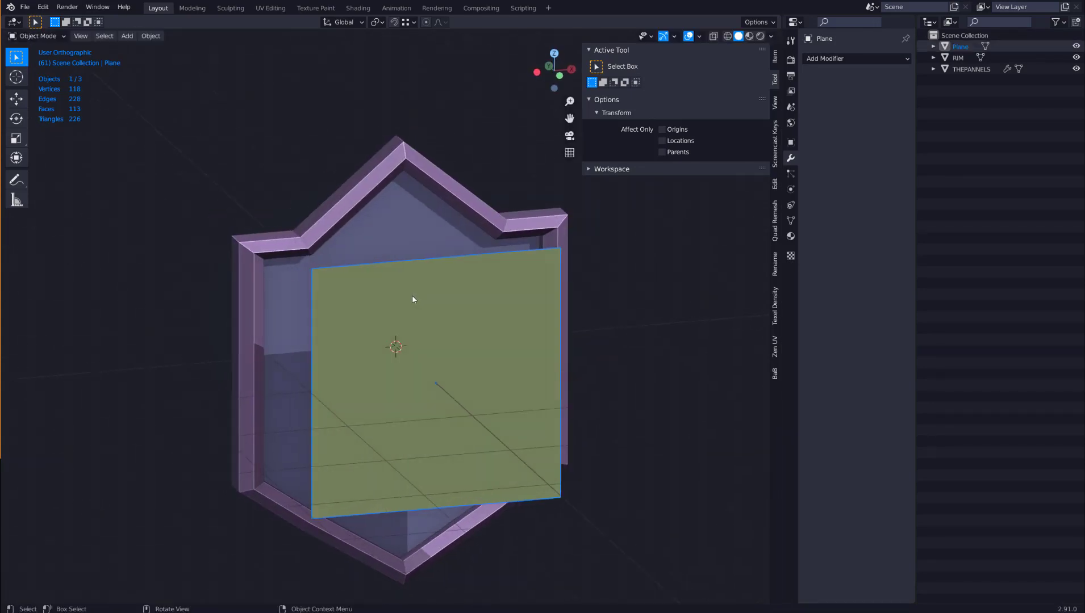
key(Tab)
key(alt+a)
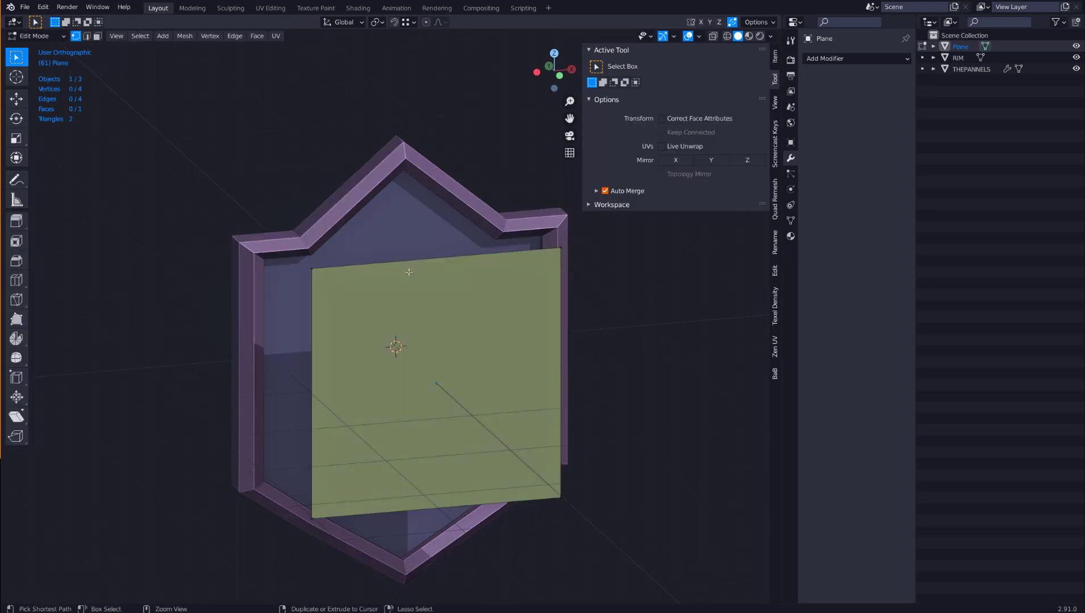
key(ctrl+r)
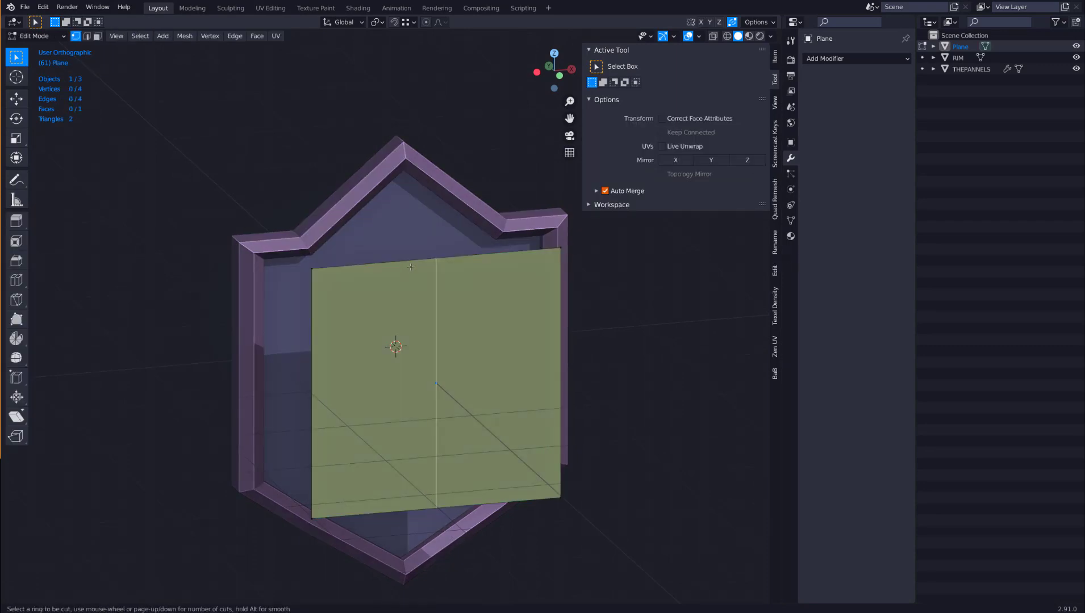
scroll(410, 267, up, 2)
scroll(410, 267, down, 1)
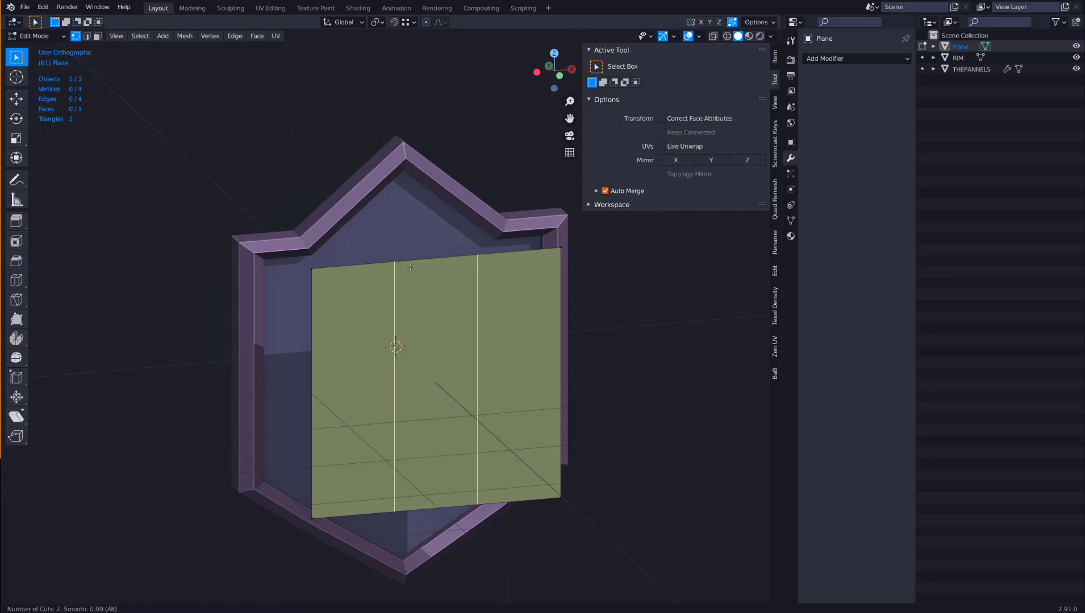
click(410, 267)
right_click(411, 267)
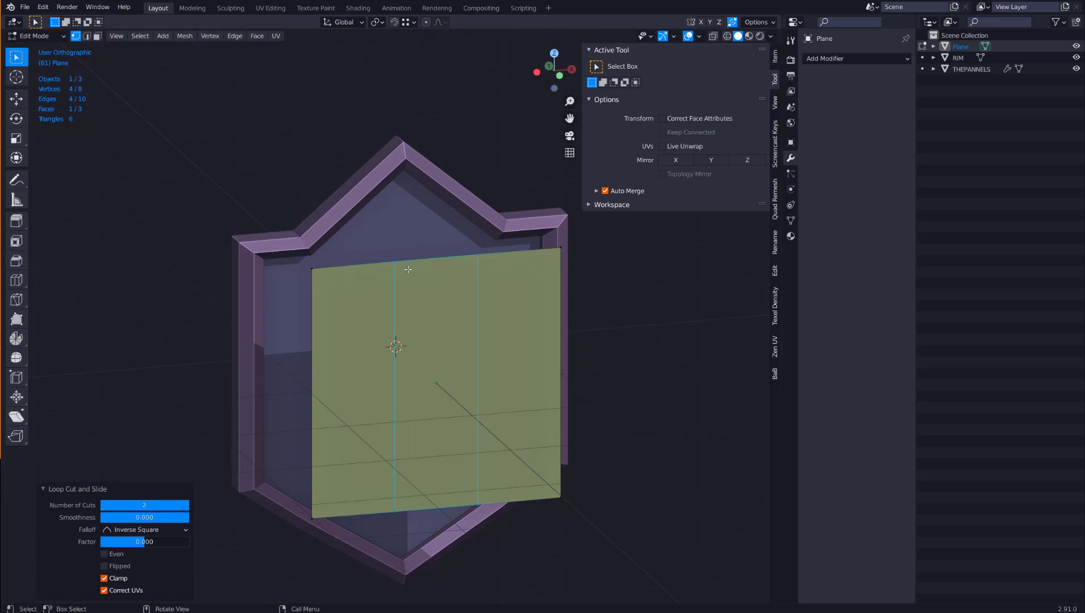
Extrude the middle segment of the plane's top edge upward about 0.74 m along Z.
key(2)
click(417, 260)
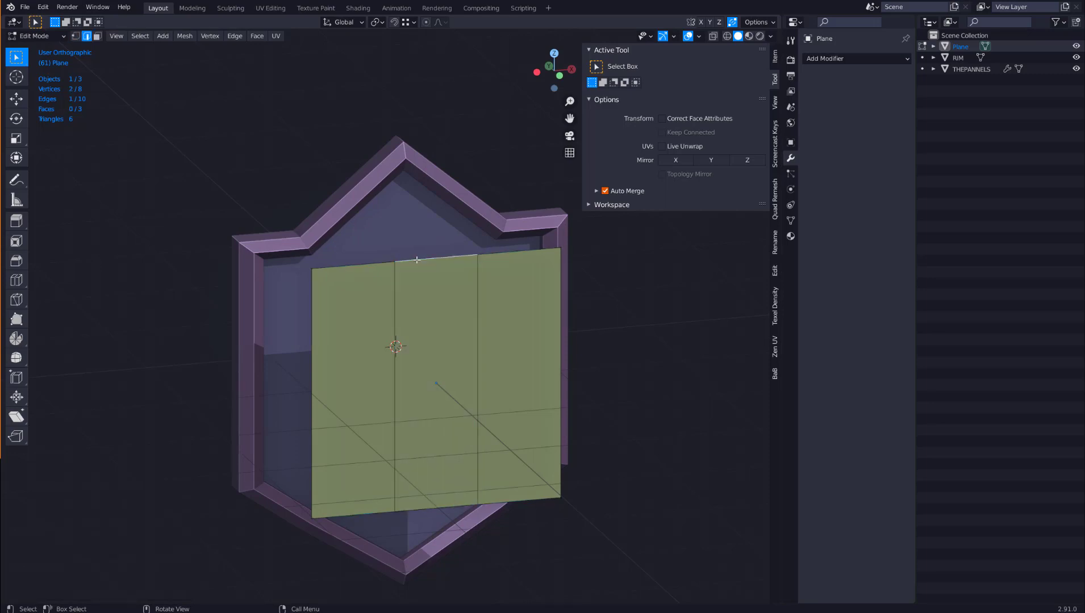
key(e)
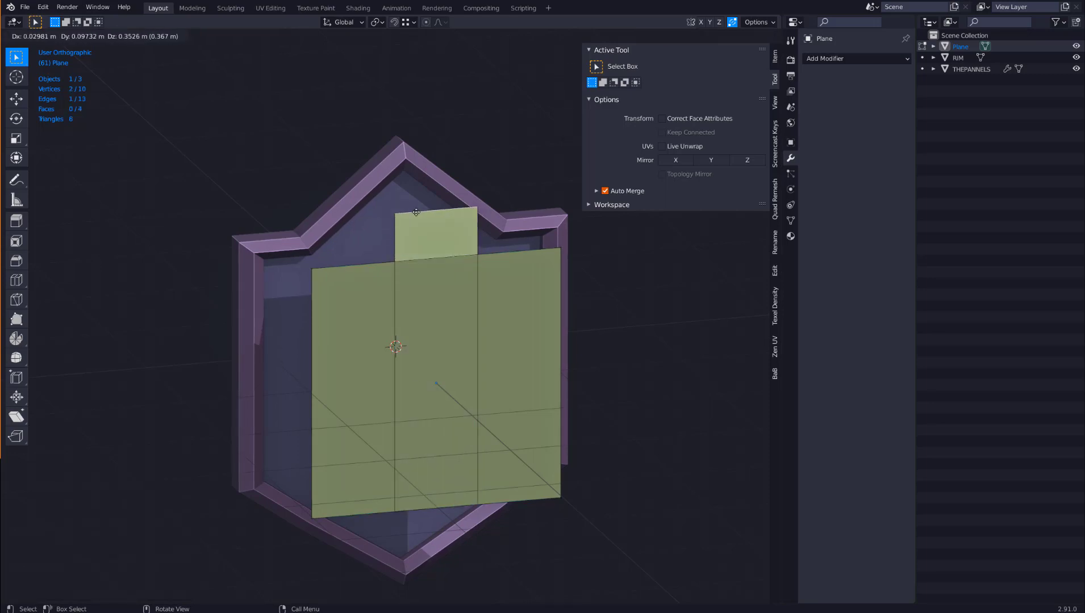
key(z)
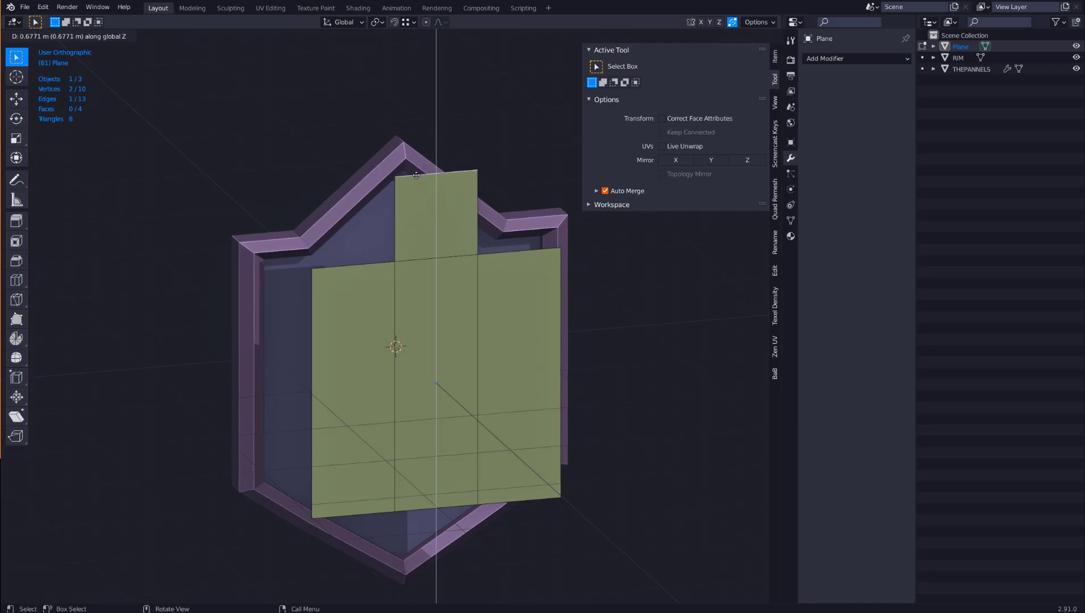
click(418, 167)
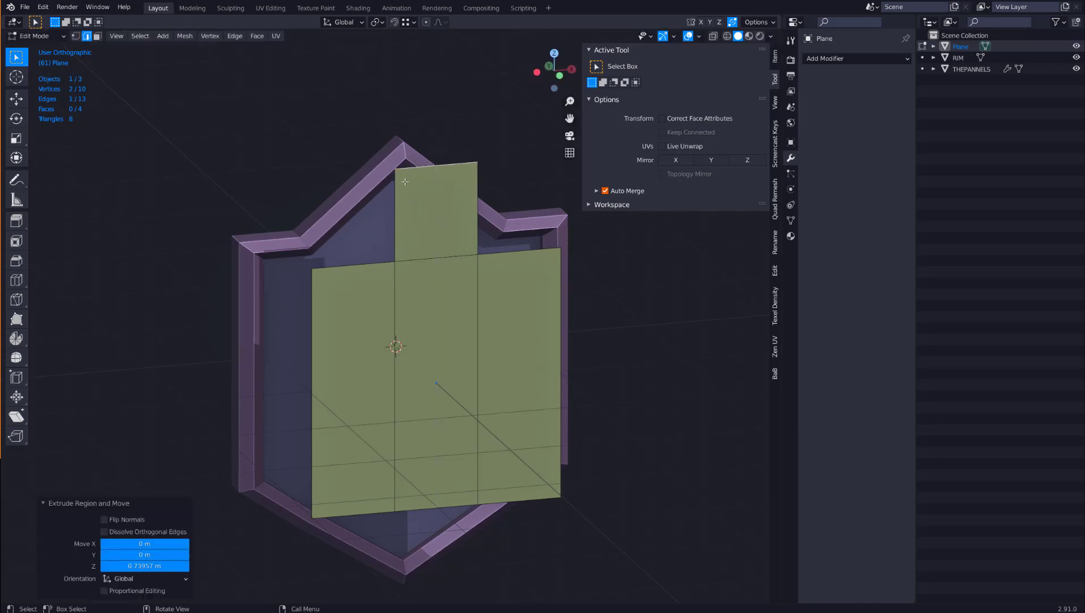
Taper the extruded tab by scaling its top edge along X to about 0.592, and finish editing the plane.
key(1)
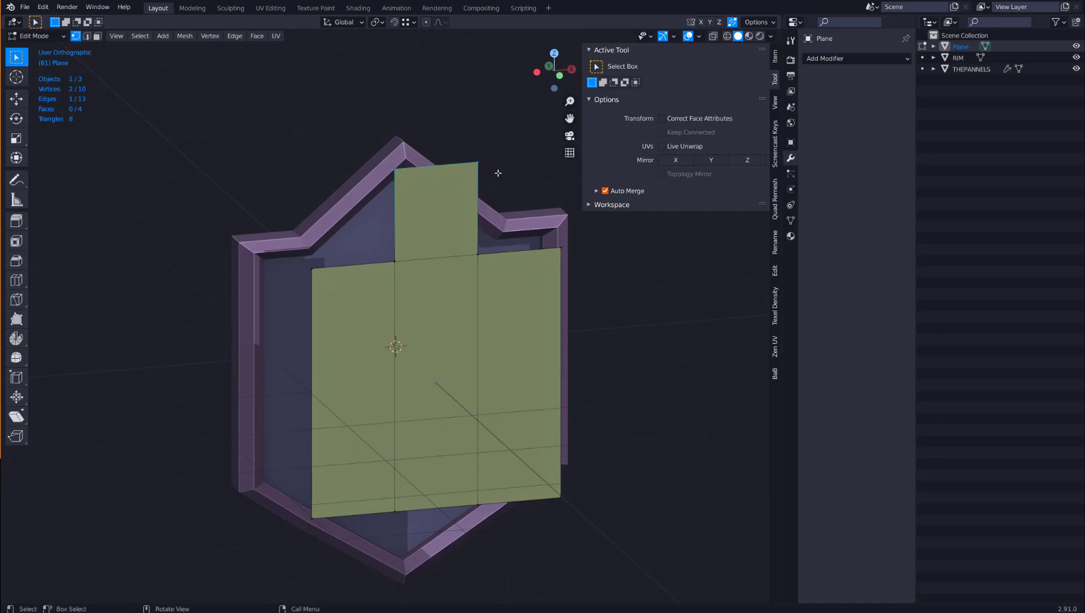
key(s)
key(x)
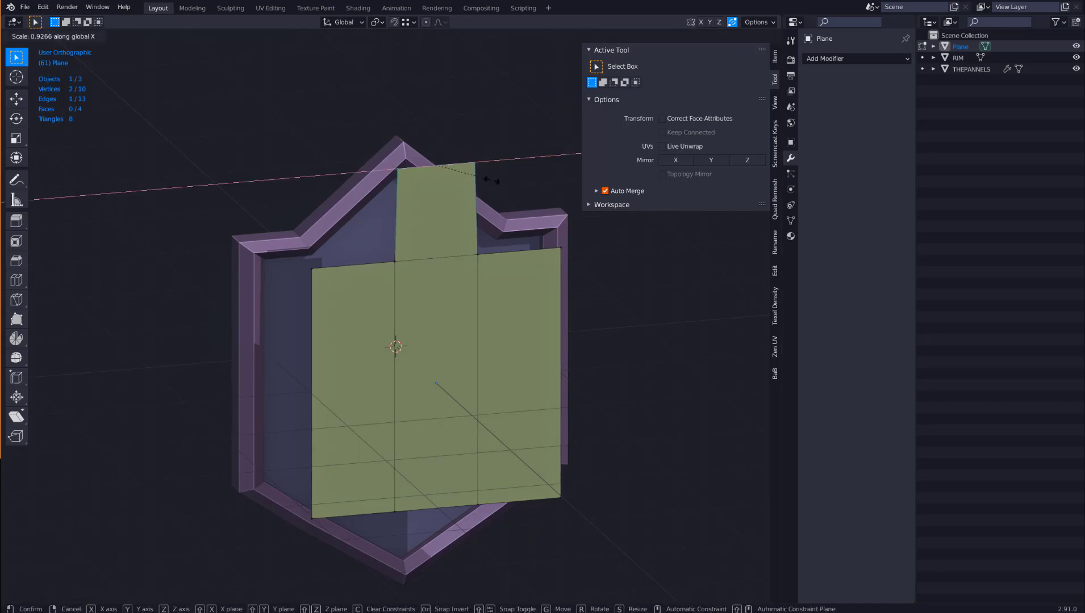
click(469, 183)
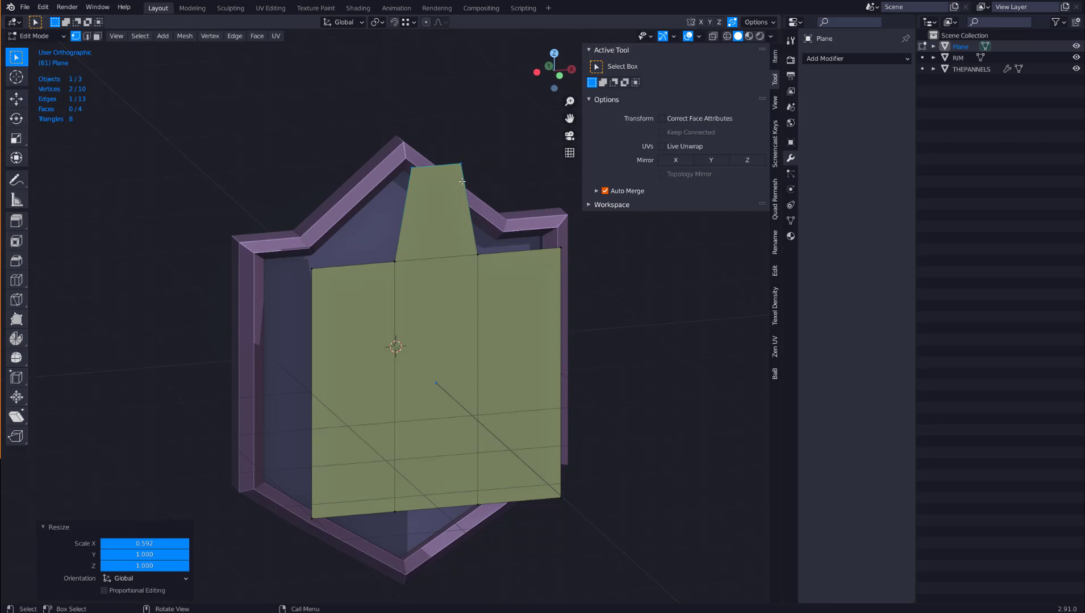
key(Tab)
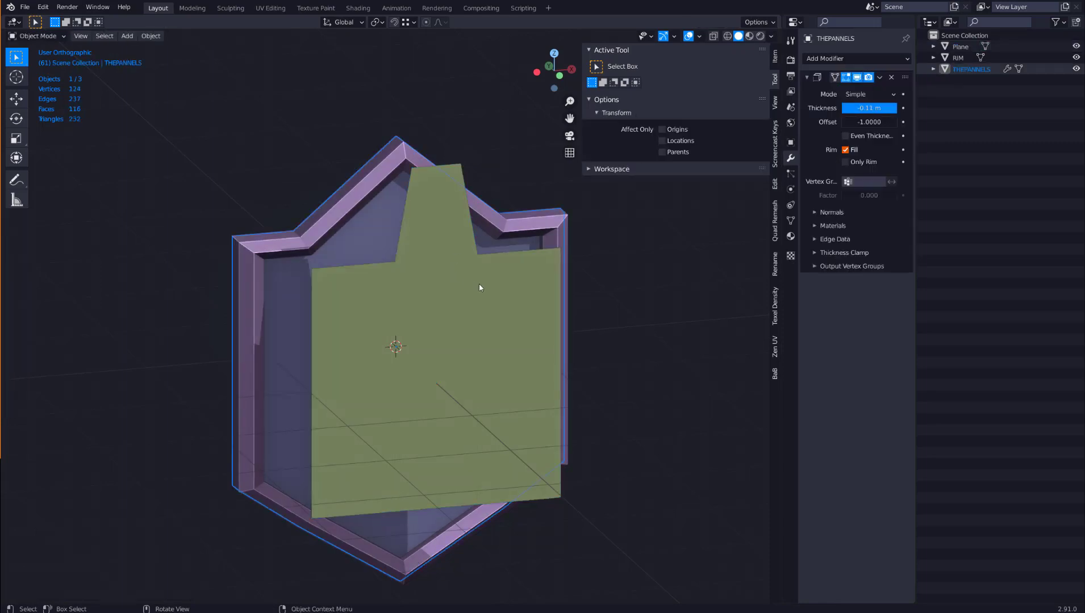
Apply all transforms (location, rotation and scale) to the tabbed plane.
key(ctrl+a)
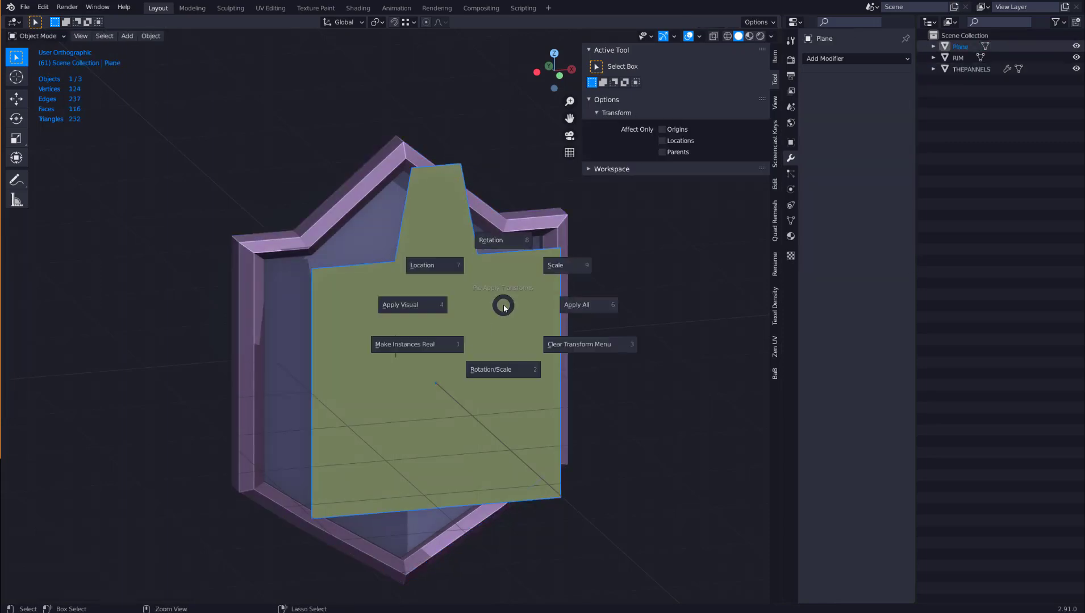
click(569, 305)
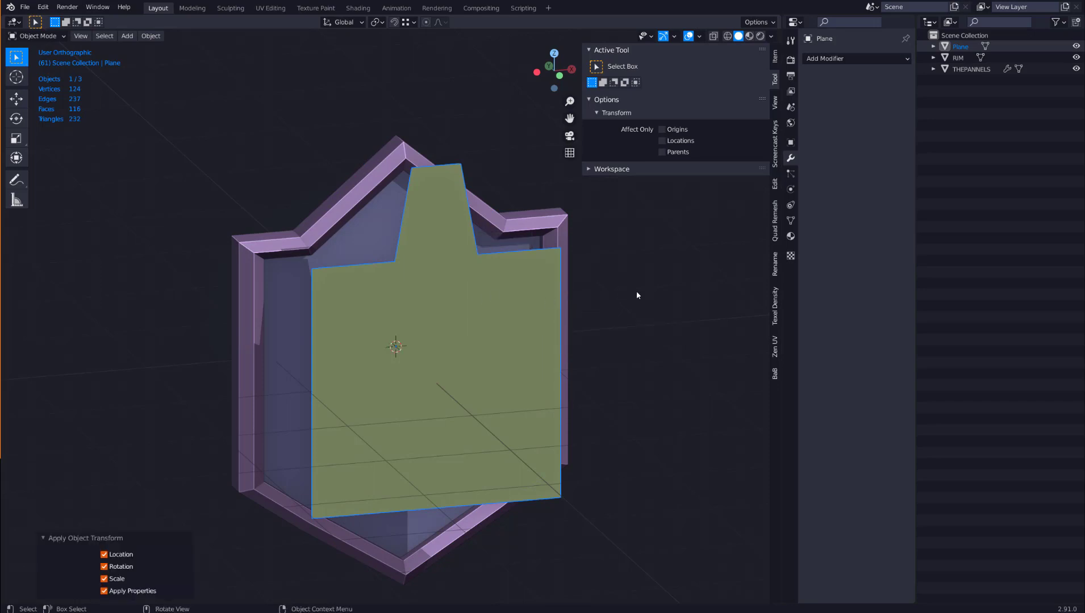
middle_drag(494, 292, 612, 305)
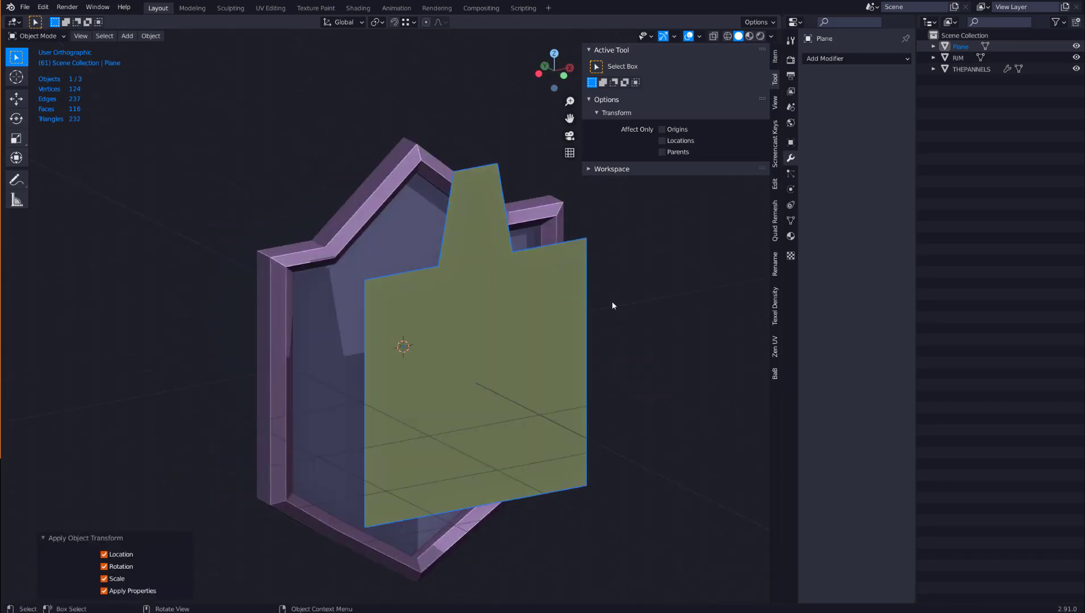
click(491, 316)
click(489, 316)
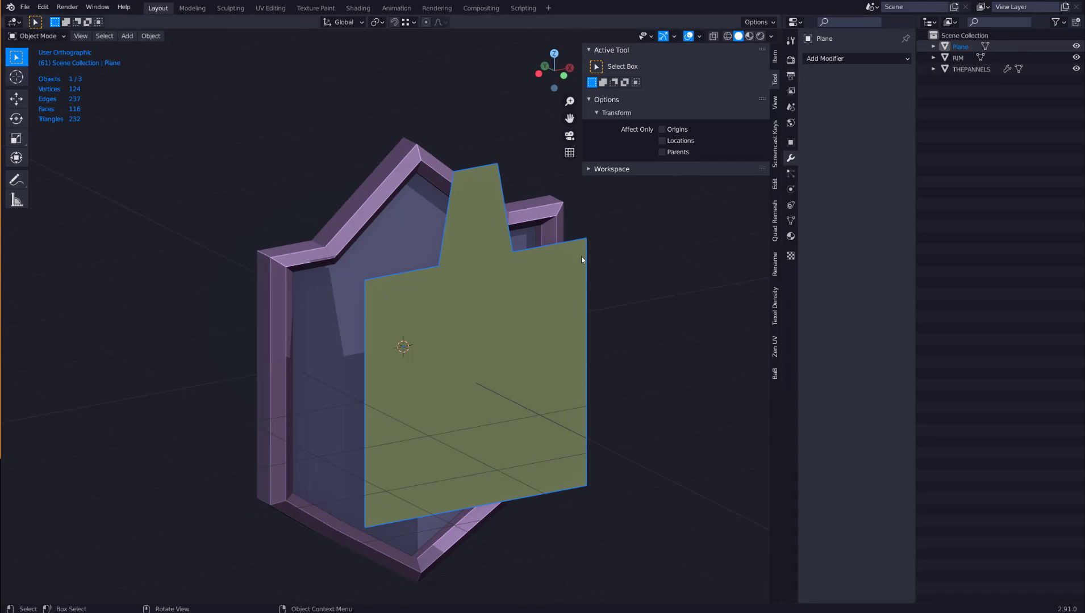
Add an Array modifier to the tabbed plane with a count of 3.
click(821, 59)
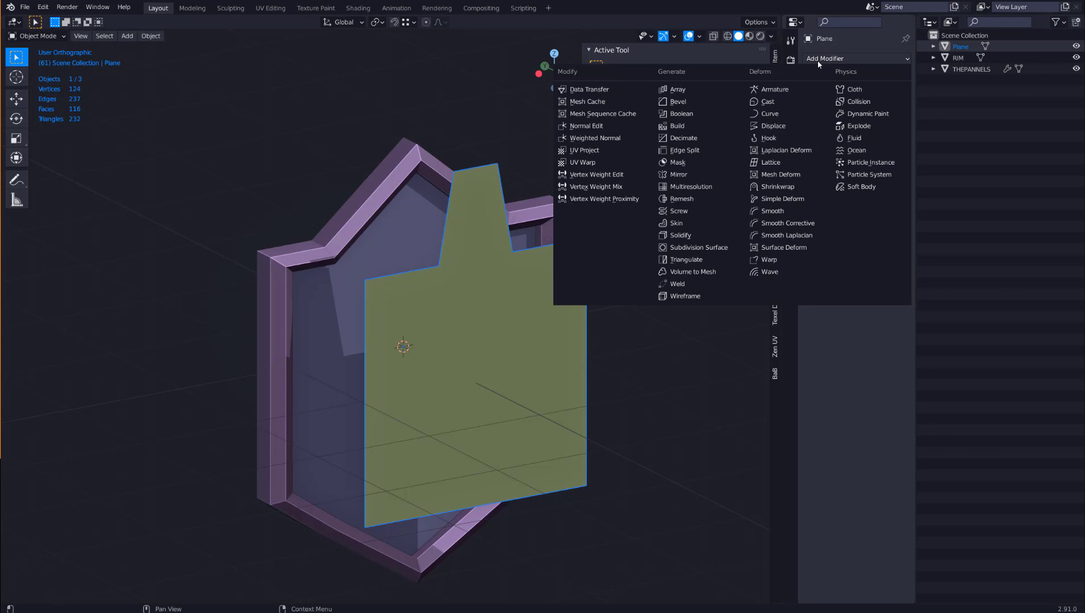
click(702, 89)
scroll(589, 243, down, 3)
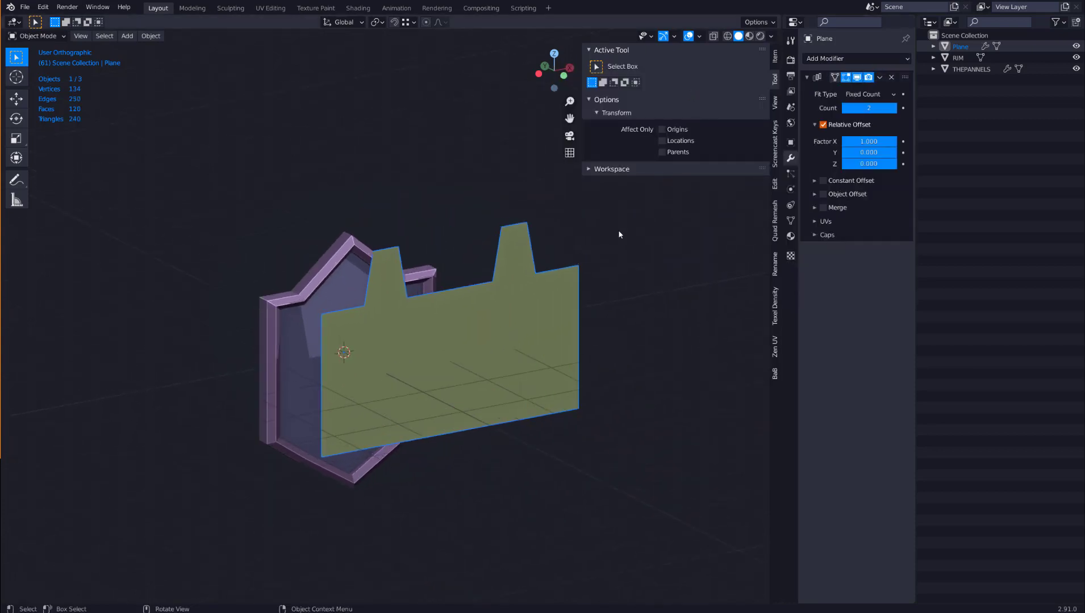
click(893, 108)
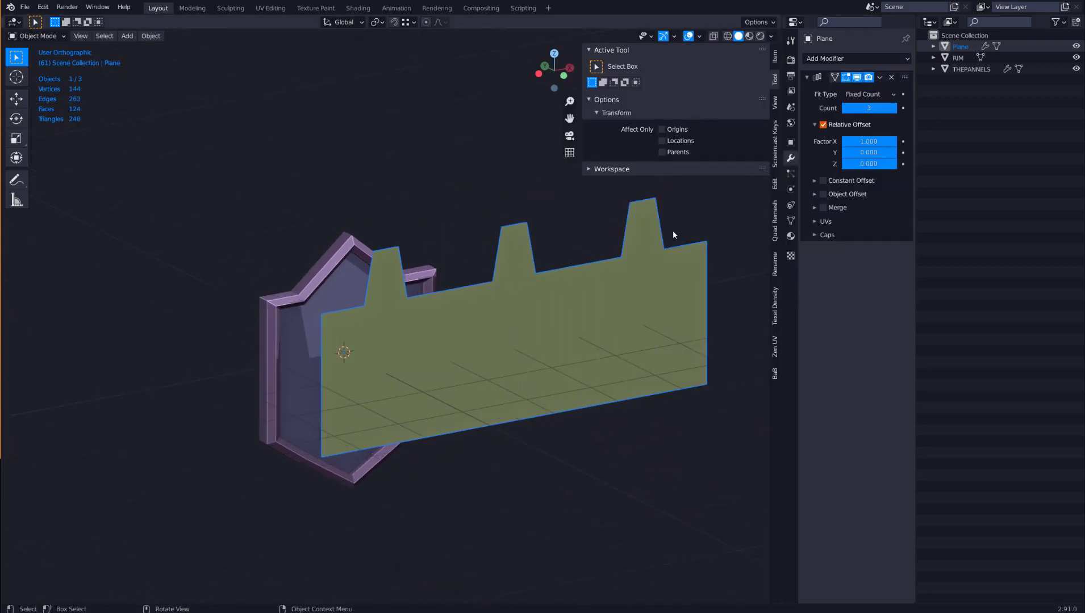
Add a Simple Deform modifier to the arrayed plane, set to Bend by 360° around the Z axis.
click(883, 58)
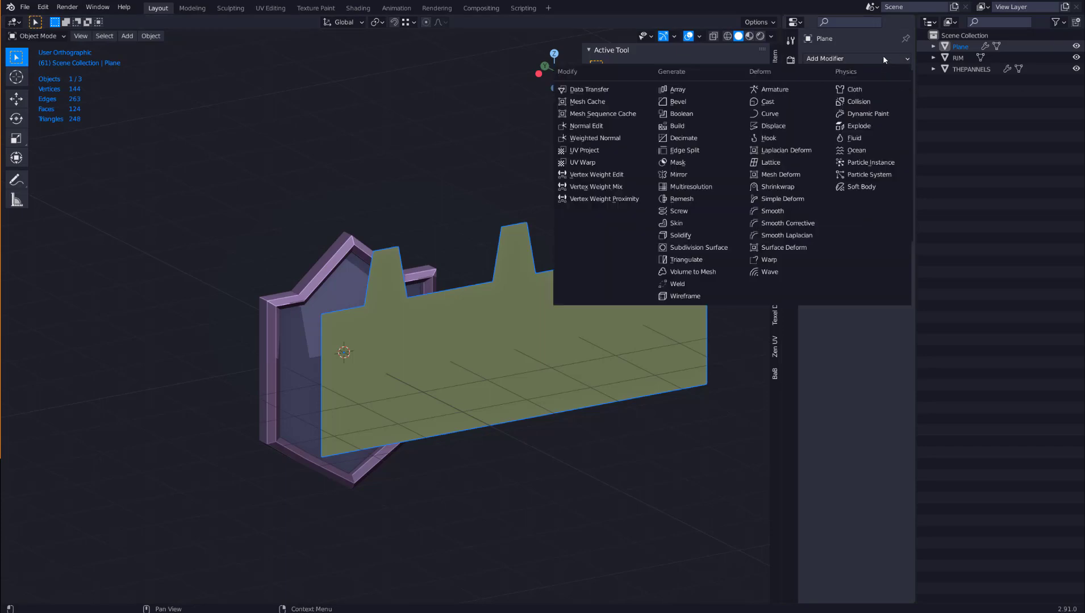
click(785, 199)
click(843, 267)
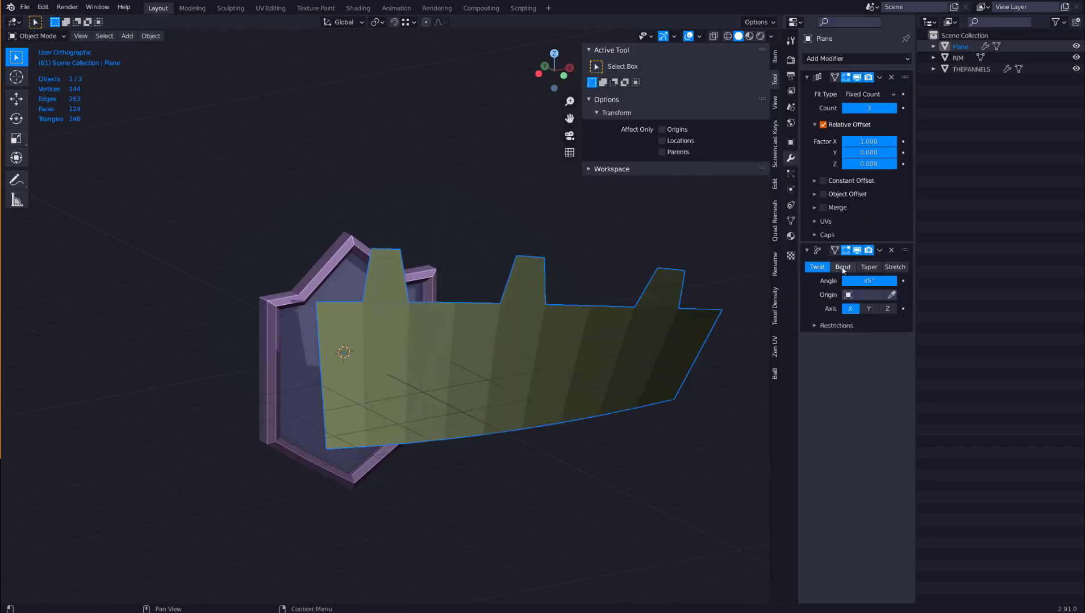
double_click(871, 281)
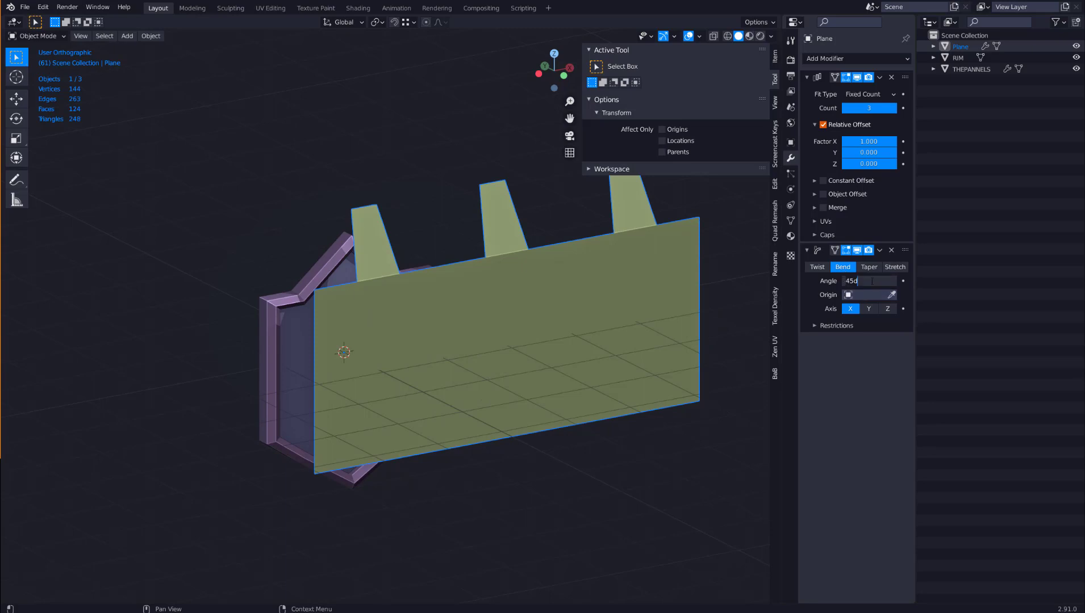
text(360)
key(Return)
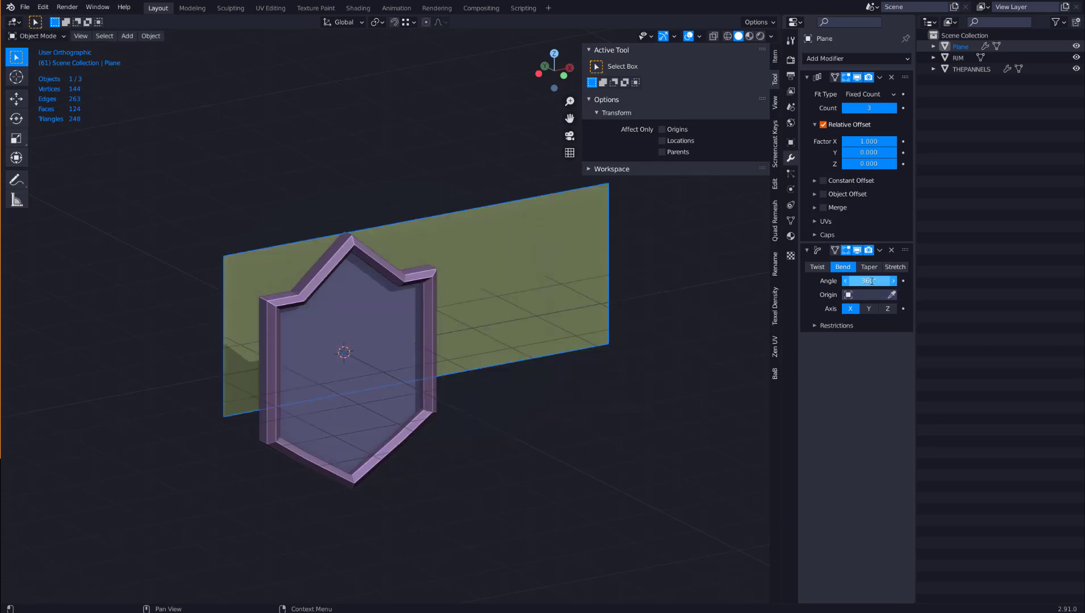
click(888, 308)
middle_drag(292, 259, 352, 239)
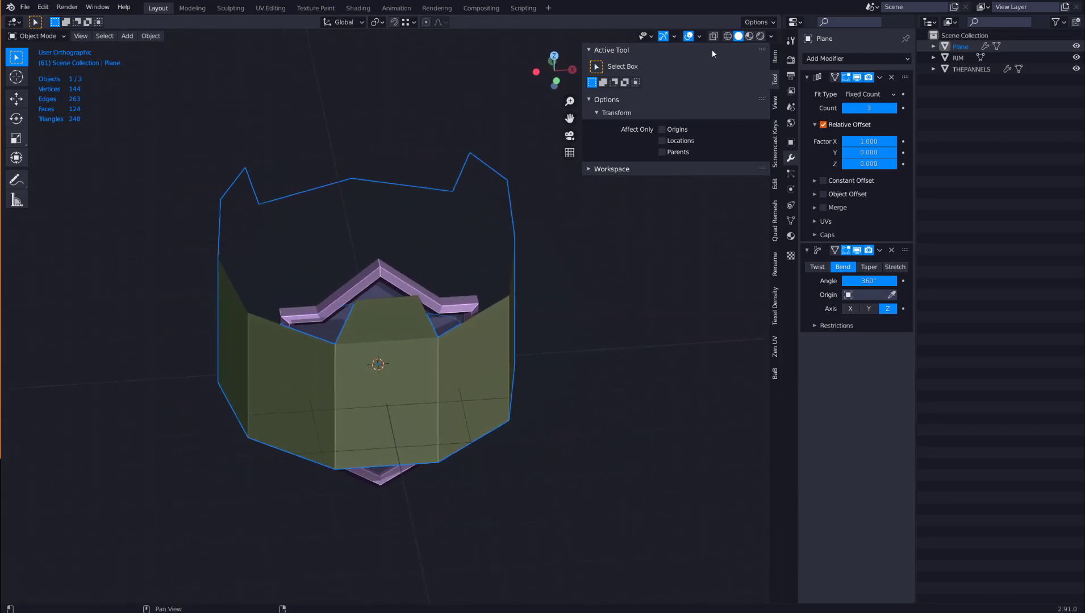
Turn off backface culling in the viewport shading so the ring's inner faces are displayed.
click(771, 37)
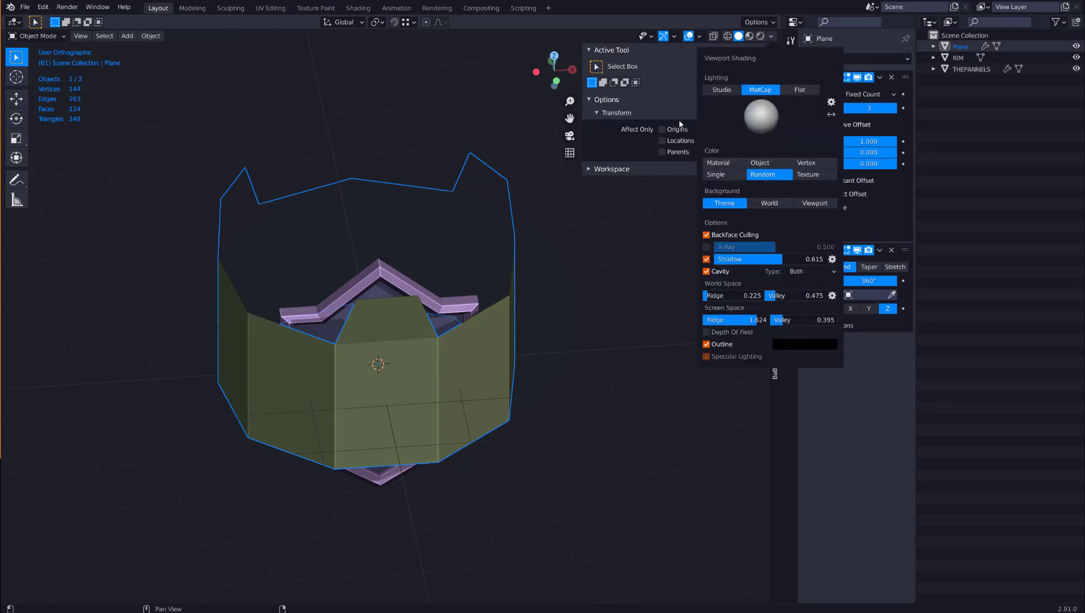
click(706, 234)
click(706, 234)
click(706, 235)
click(705, 235)
click(706, 235)
click(706, 235)
click(706, 234)
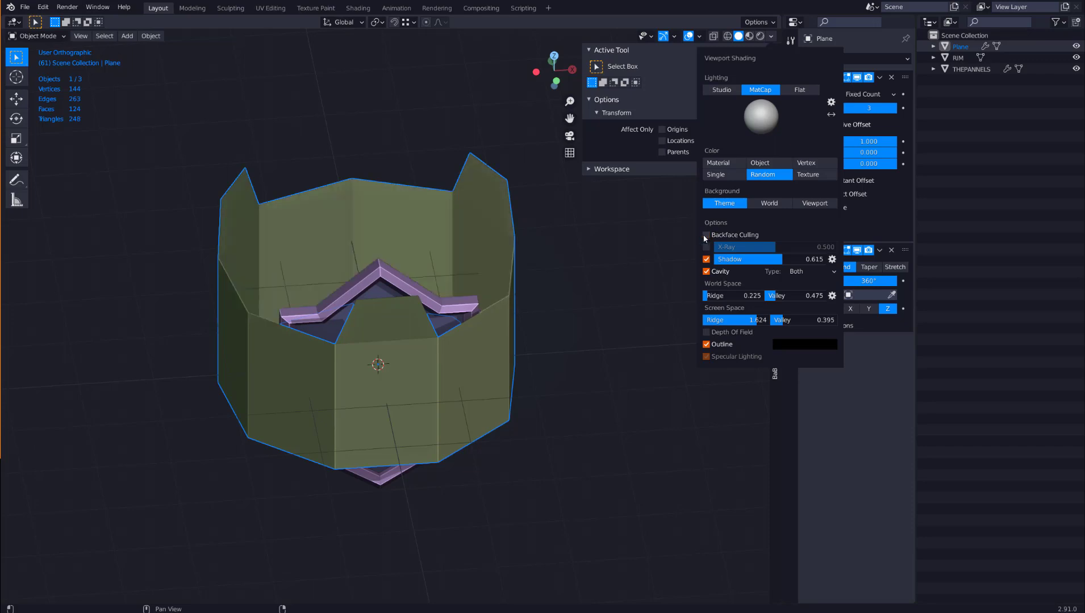
Set the Array modifier's count to 4 for the bent tabbed ring.
mouse_move(440, 254)
middle_down()
mouse_move(407, 218)
mouse_move(432, 225)
mouse_move(402, 271)
mouse_move(417, 291)
mouse_move(432, 282)
mouse_move(423, 266)
mouse_move(456, 278)
mouse_move(345, 294)
mouse_move(380, 363)
middle_up()
click(893, 108)
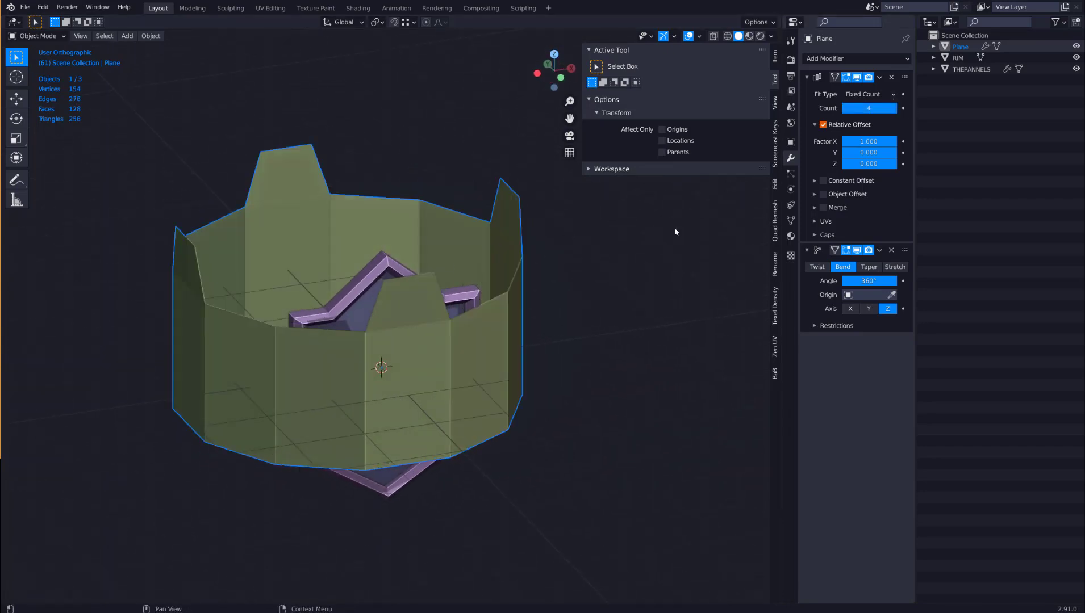
middle_drag(674, 227, 449, 298)
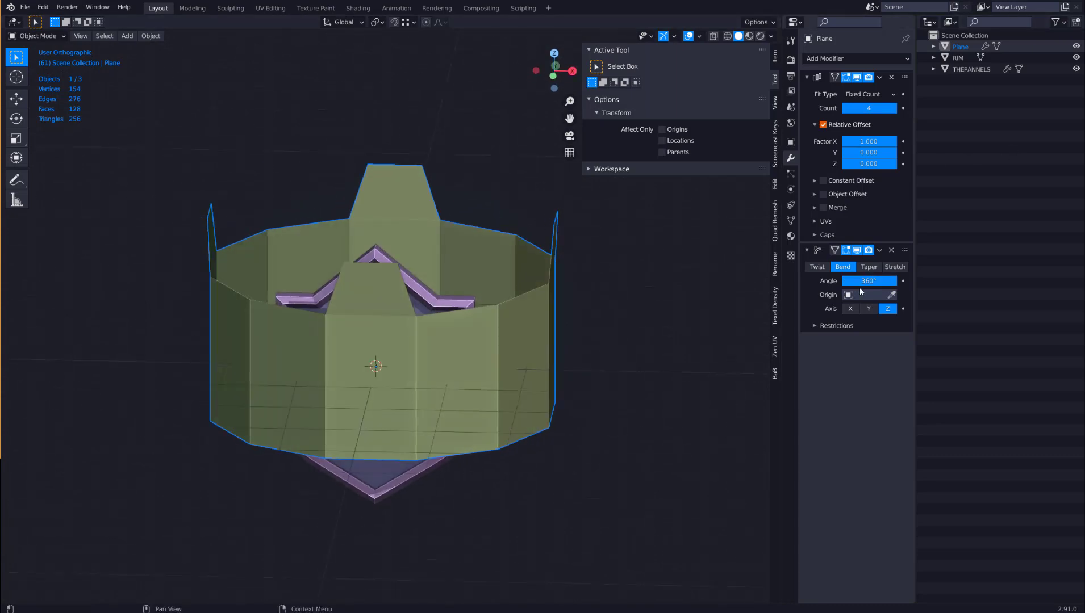
Lower the four vertices along the band's upper edge along Z in the tabbed plane's mesh.
key(Tab)
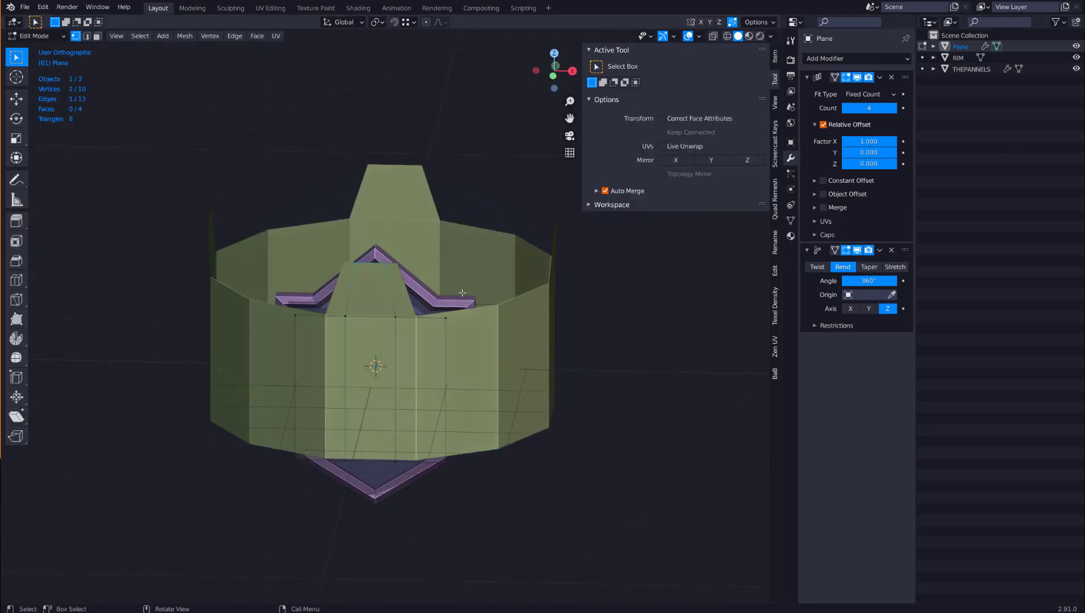
drag(277, 307, 464, 329)
key(g)
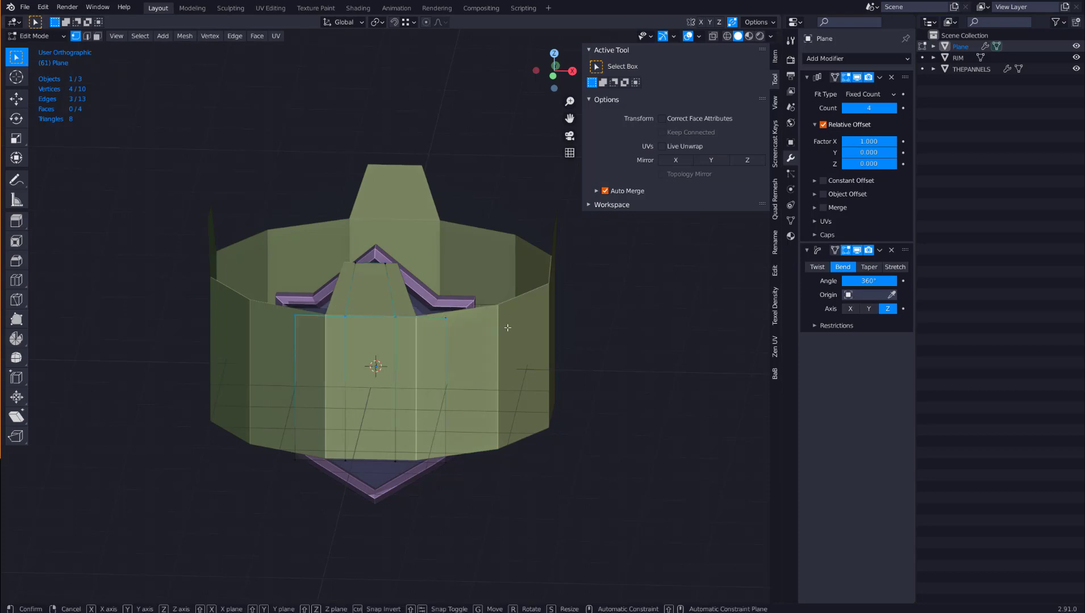
key(z)
click(504, 348)
Raise the tab's top edge along Z to make the crown's points taller.
drag(317, 242, 423, 270)
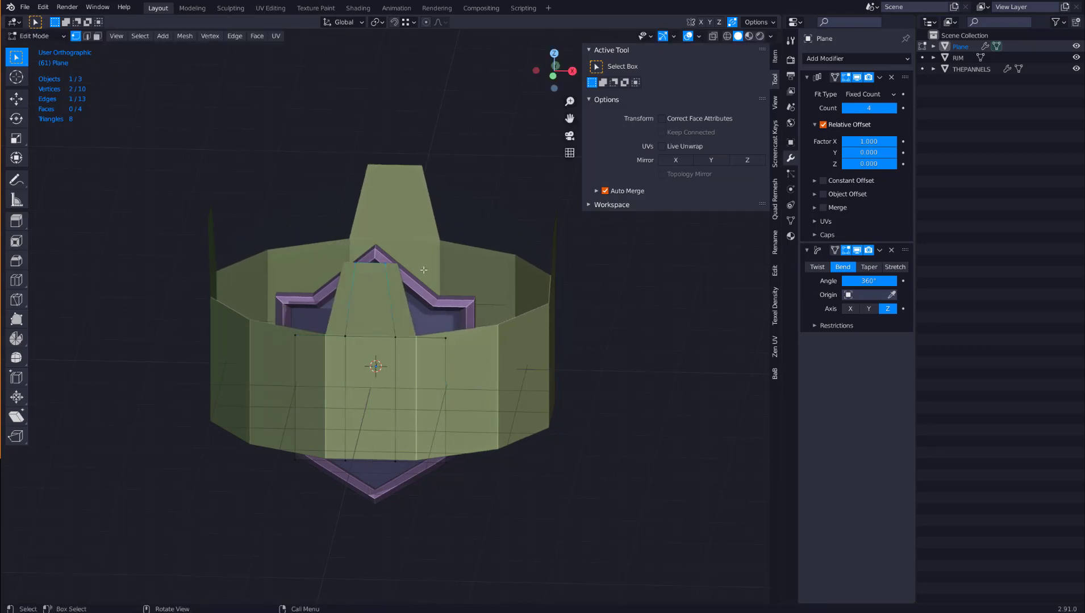
key(g)
key(z)
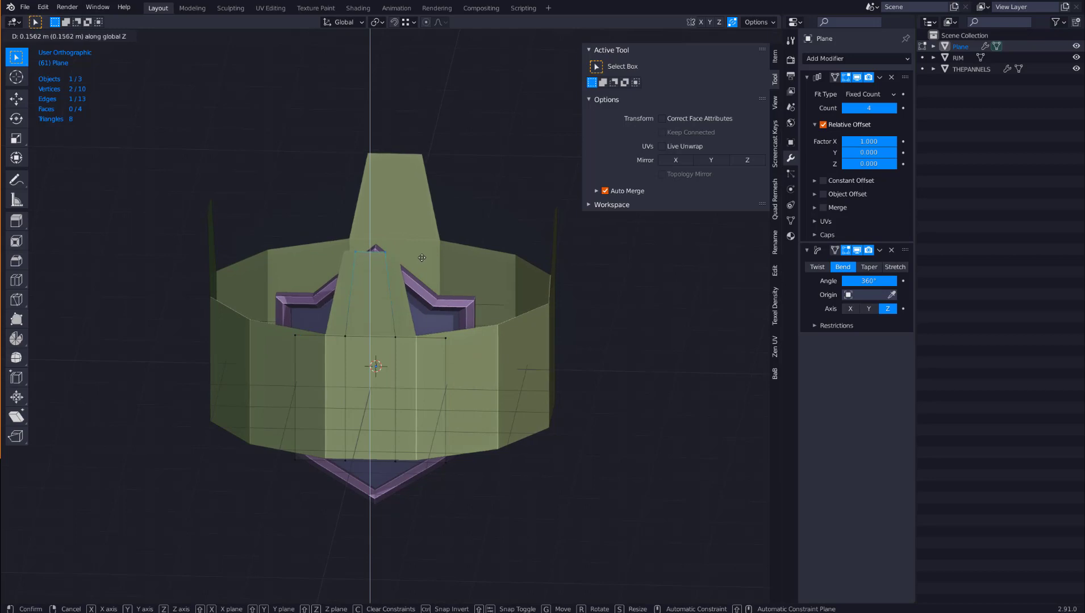
click(432, 259)
key(Tab)
Add a Solidify modifier to the crown with a thickness of 0.29 m.
middle_drag(450, 259, 423, 290)
click(827, 59)
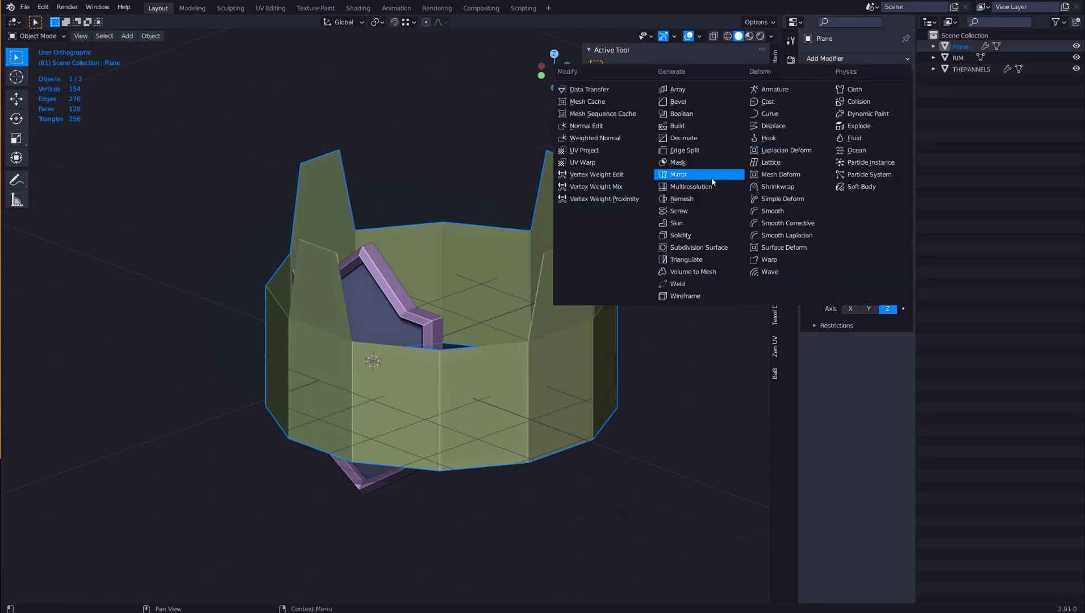
click(698, 235)
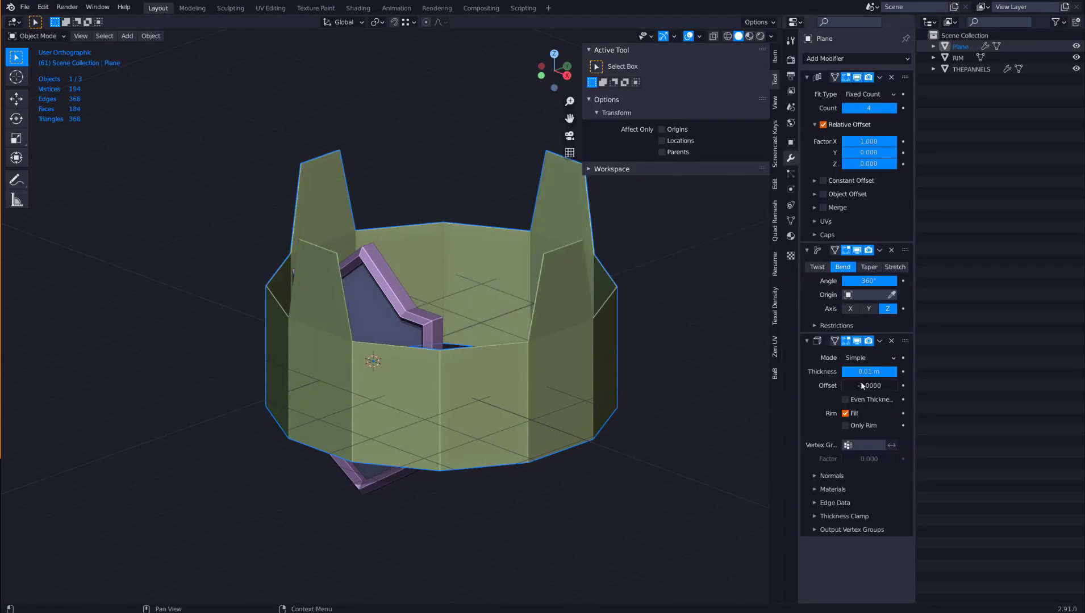
drag(869, 371, 917, 372)
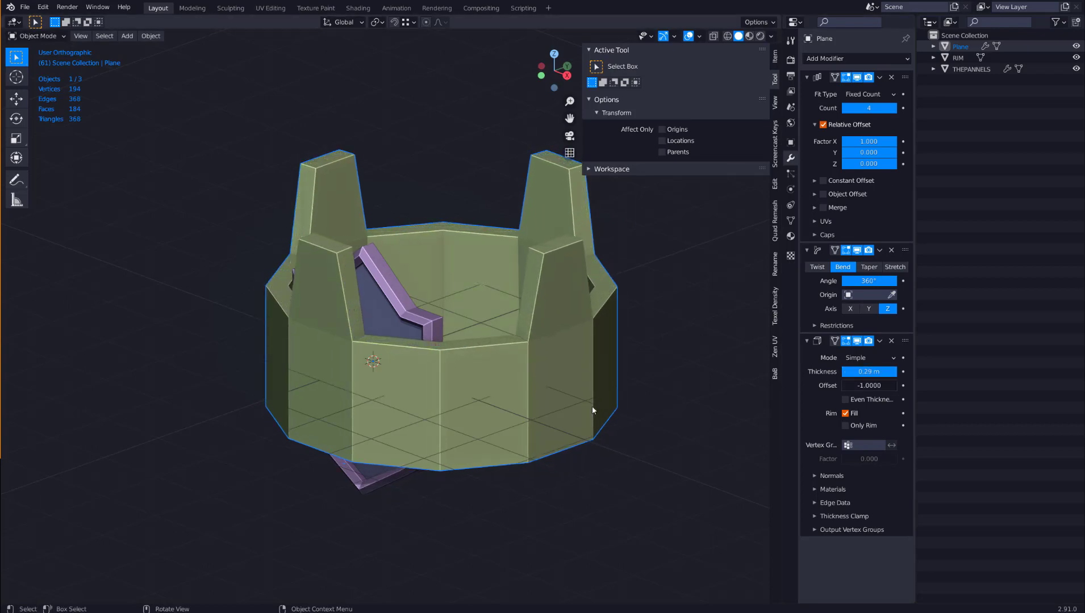
Add a Weld modifier to the crown and place it above Solidify in the modifier stack.
middle_drag(592, 406, 519, 360)
click(854, 59)
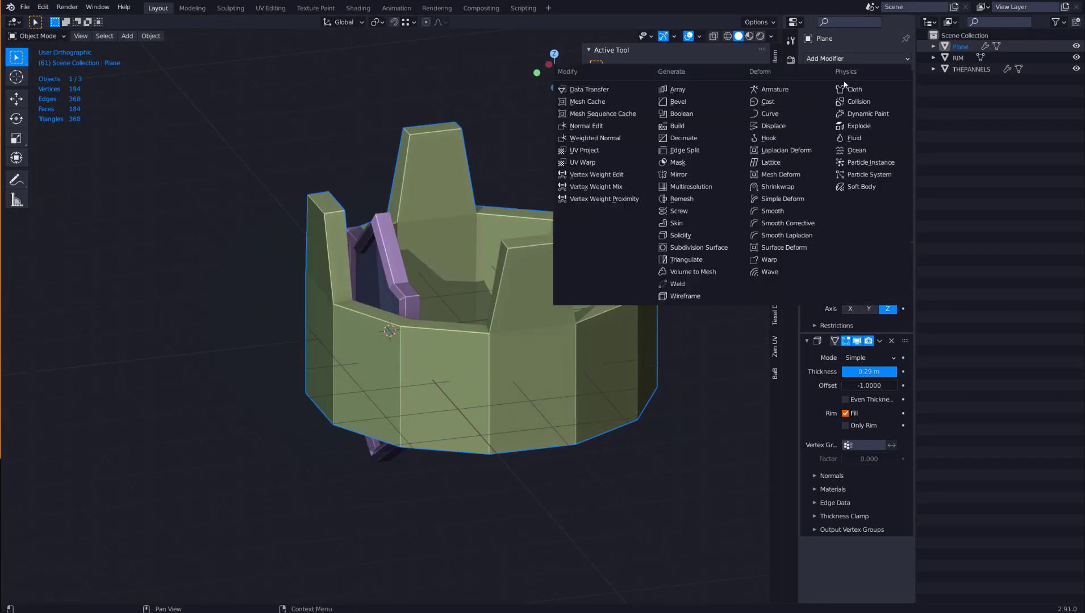
click(678, 284)
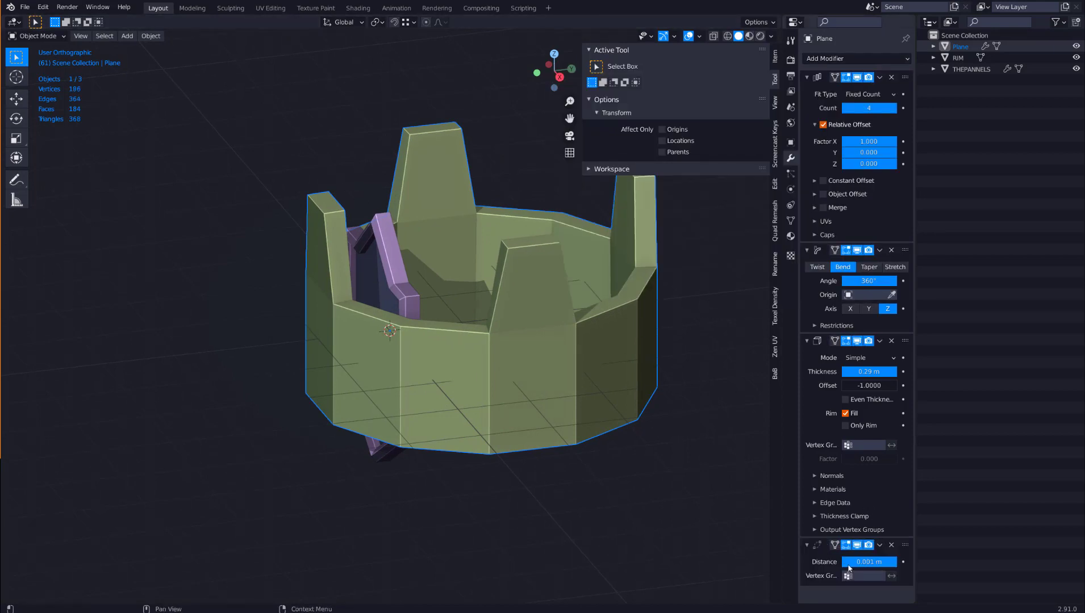
drag(906, 545, 906, 341)
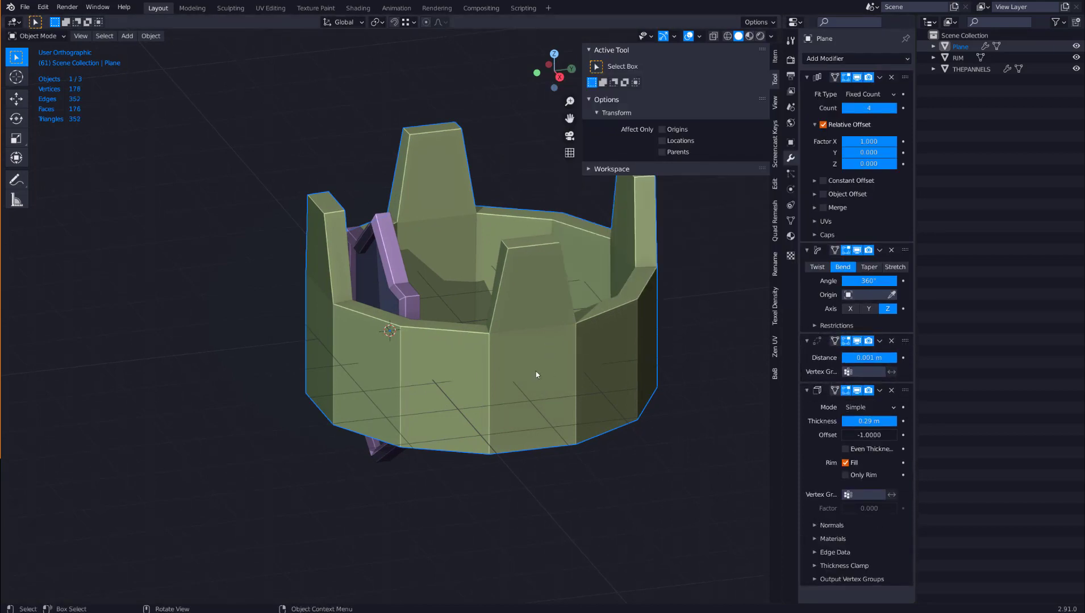
Shade the crown smooth and enable Auto Smooth with an angle of 60°.
right_click(522, 306)
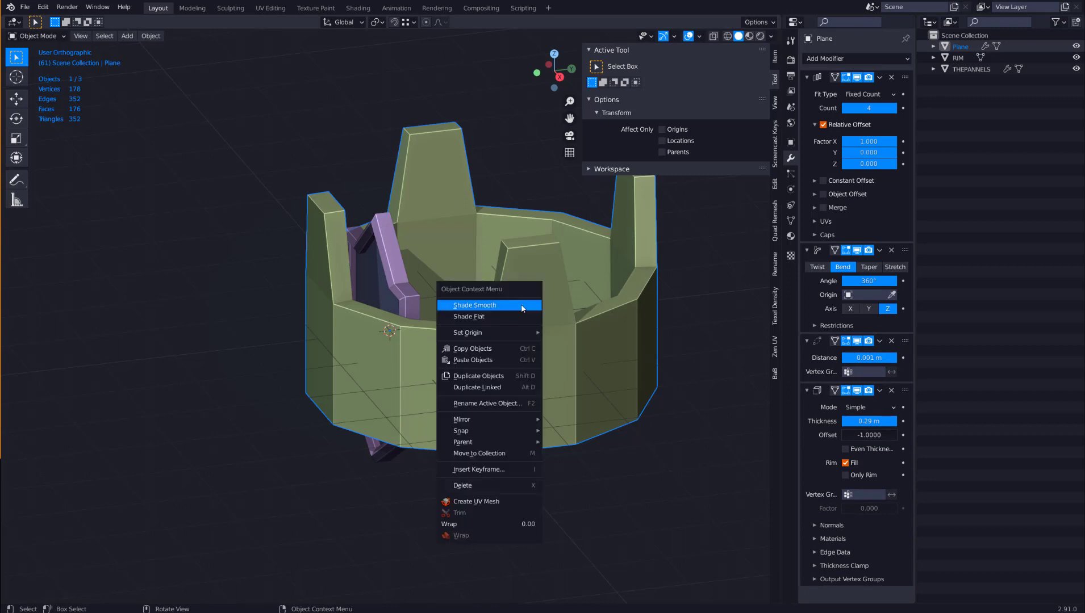
click(521, 308)
mouse_move(520, 311)
middle_down()
mouse_move(414, 288)
mouse_move(505, 305)
mouse_move(435, 303)
mouse_move(449, 308)
middle_up()
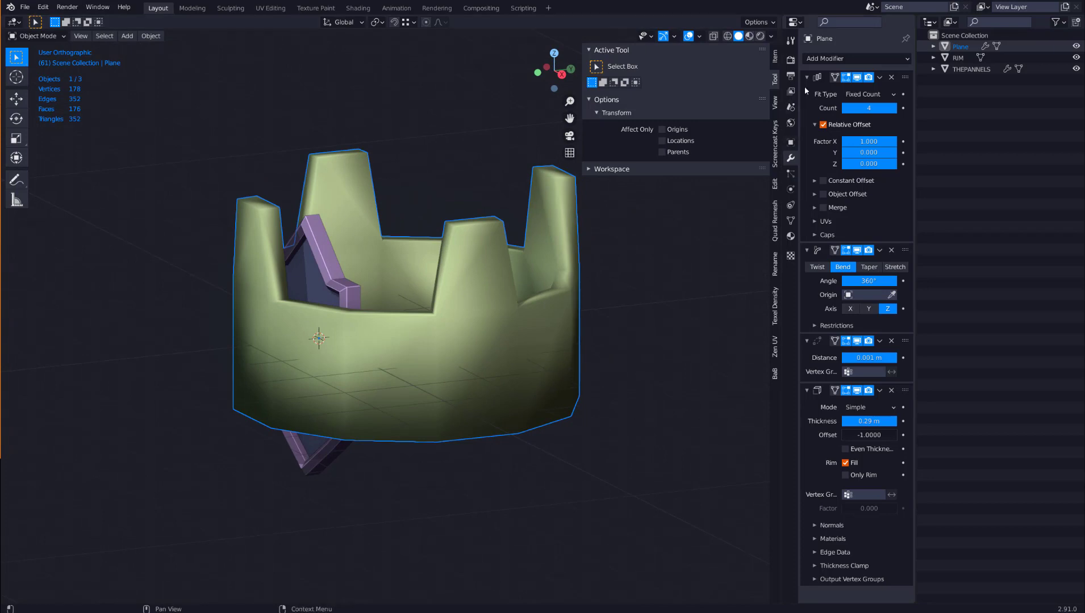
click(791, 221)
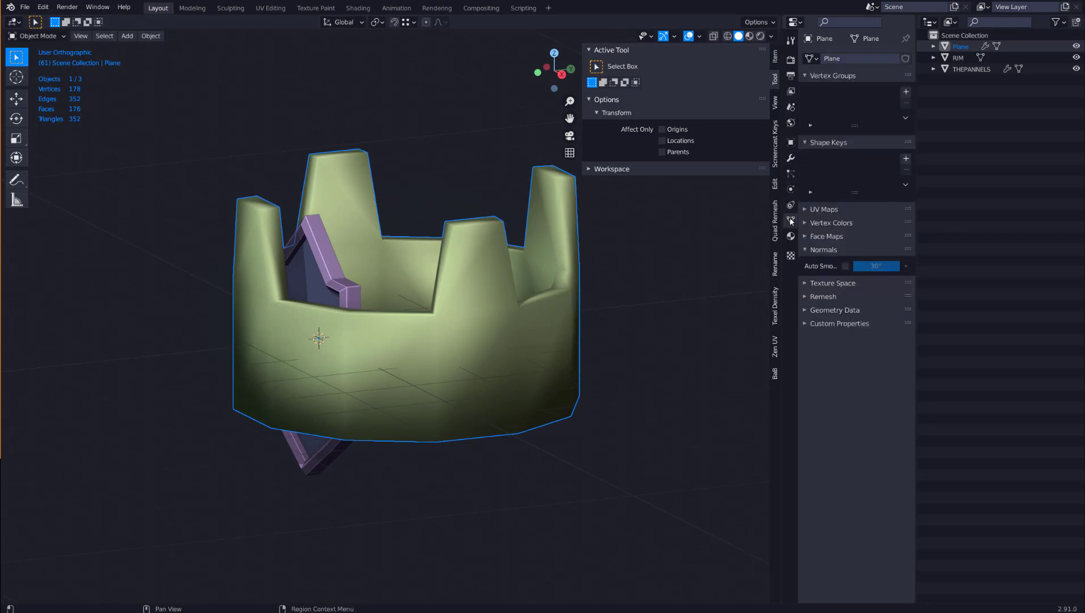
click(845, 266)
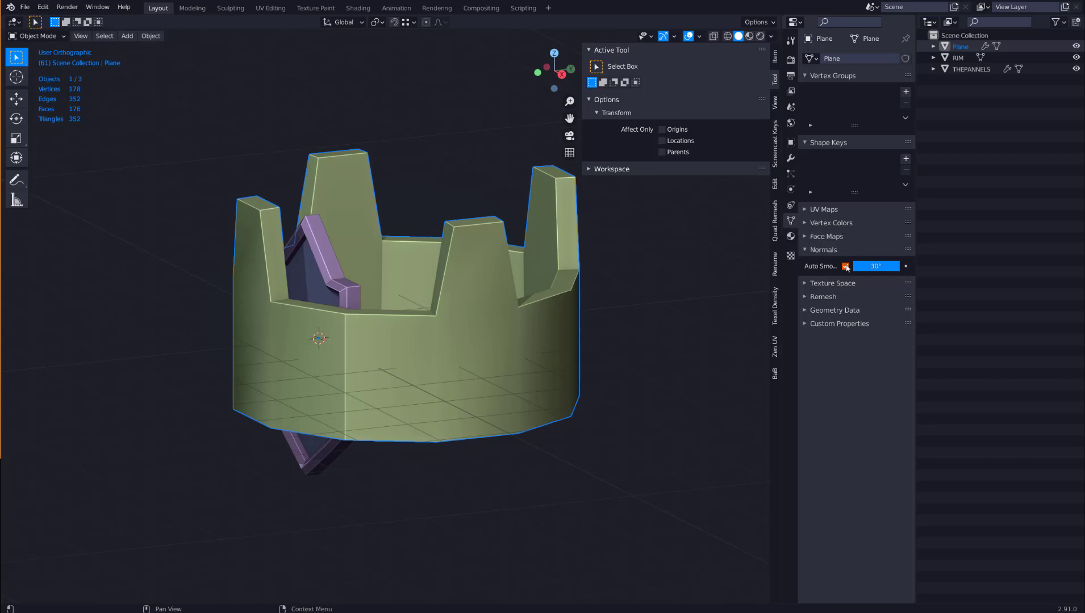
text(60)
key(Return)
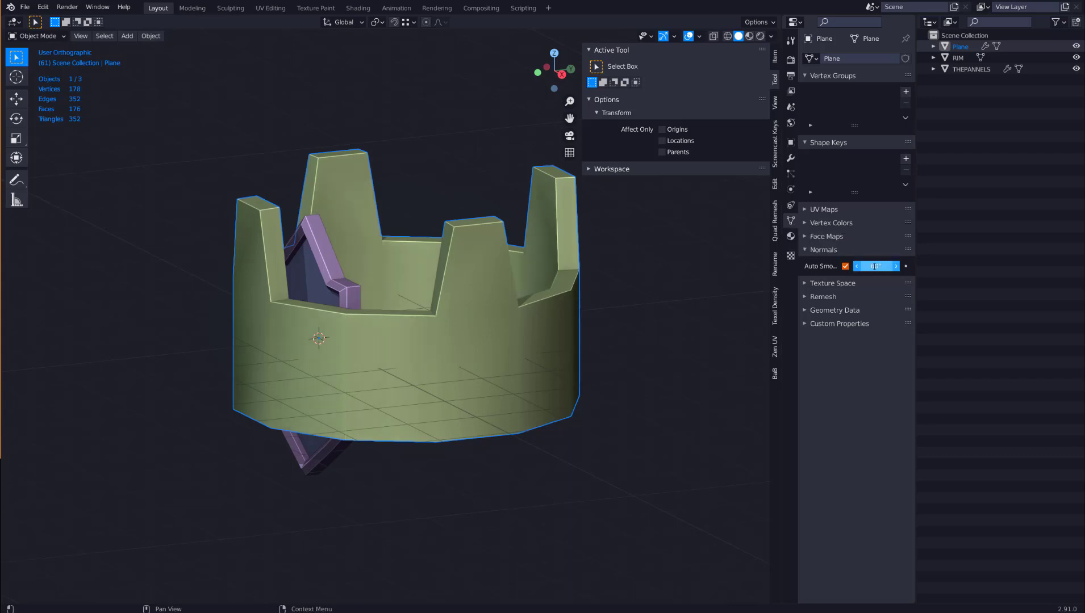
Cut three evenly spaced horizontal edge loops across the band of the crown's base mesh.
middle_drag(494, 301, 479, 372)
scroll(421, 344, up, 2)
key(shift+z)
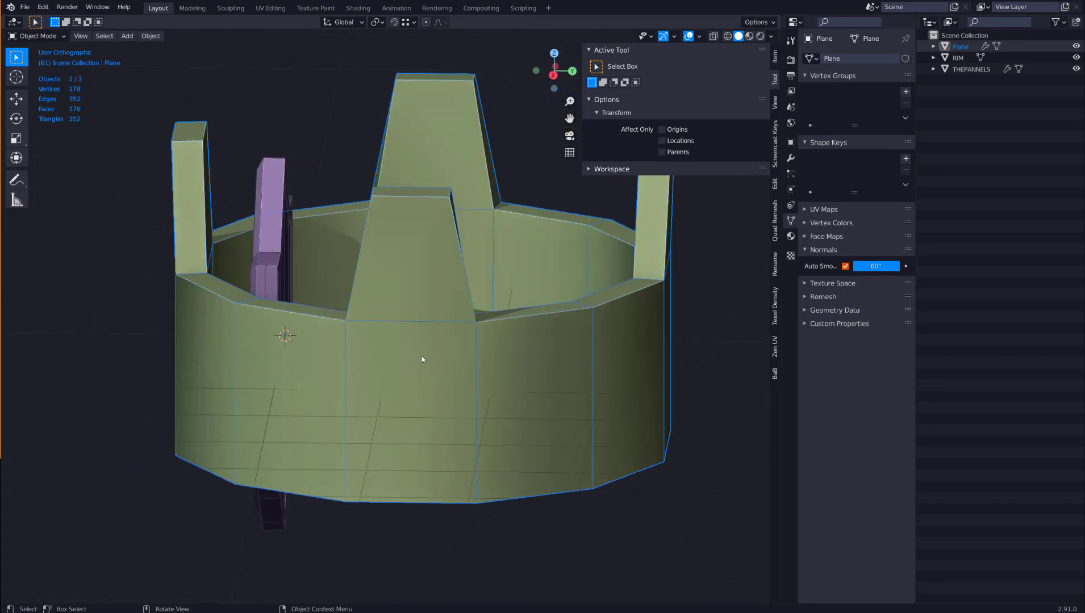
key(Tab)
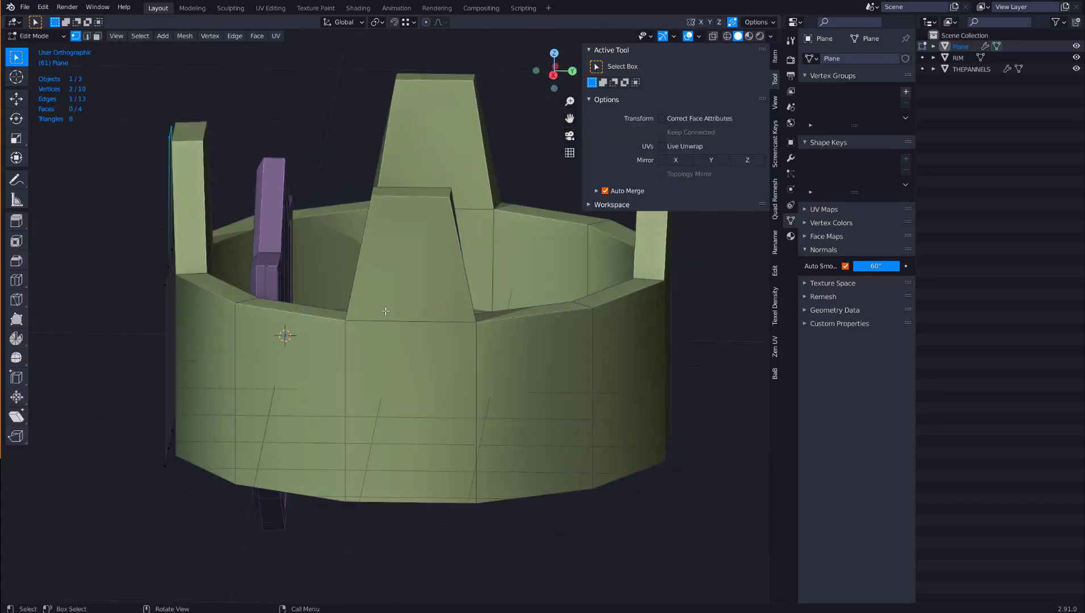
scroll(385, 311, down, 3)
middle_drag(385, 311, 518, 308)
shift+middle_drag(366, 326, 433, 310)
scroll(433, 310, up, 2)
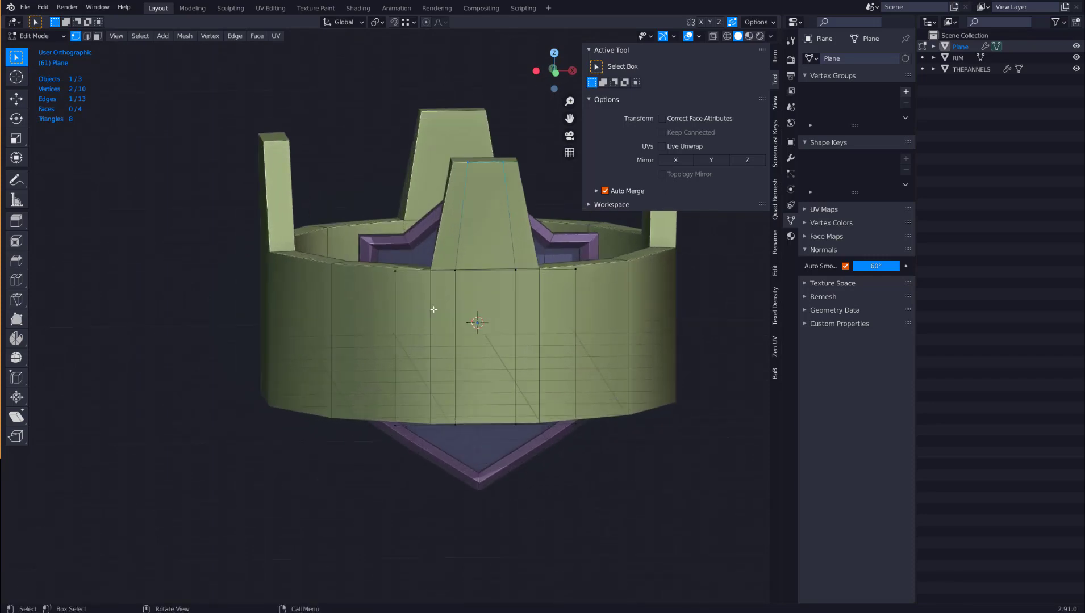
key(ctrl+r)
scroll(406, 320, up, 2)
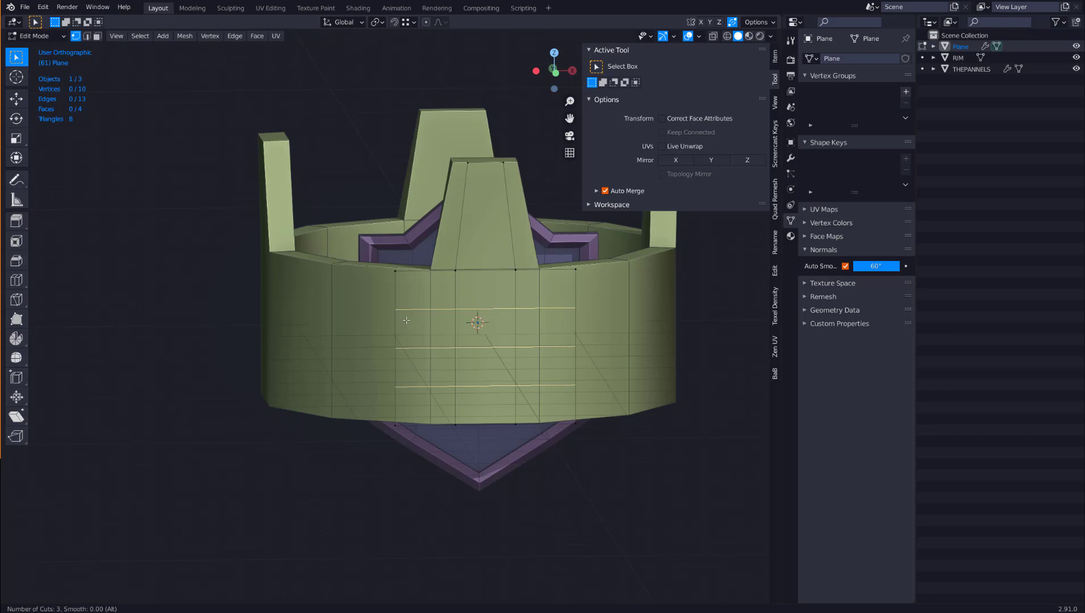
click(406, 321)
right_click(405, 315)
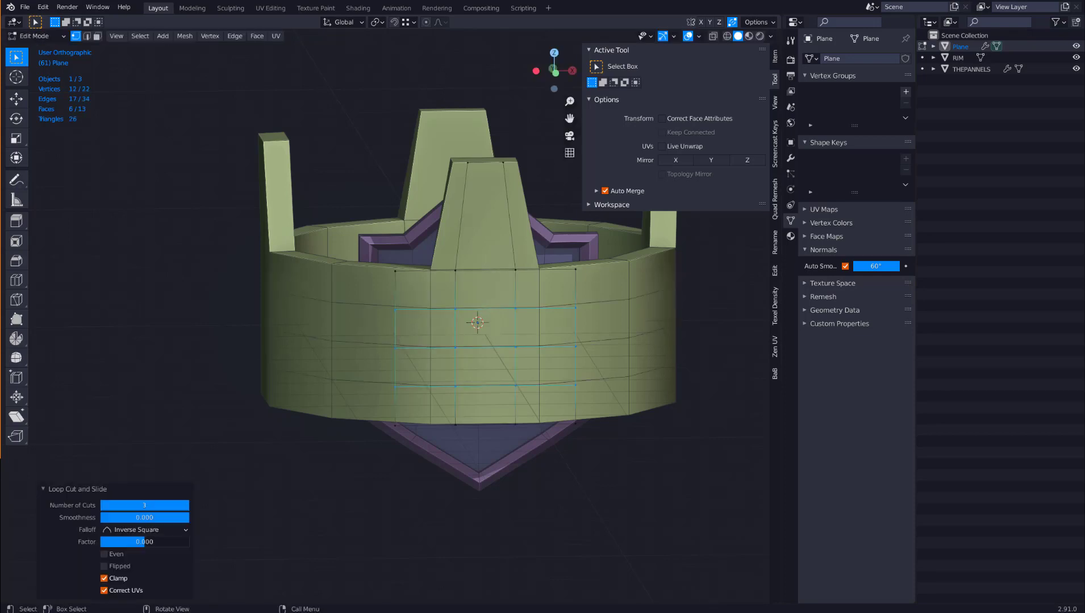
Add centred vertical loop cuts through the tab section and through the band section on each side of it.
key(ctrl+r)
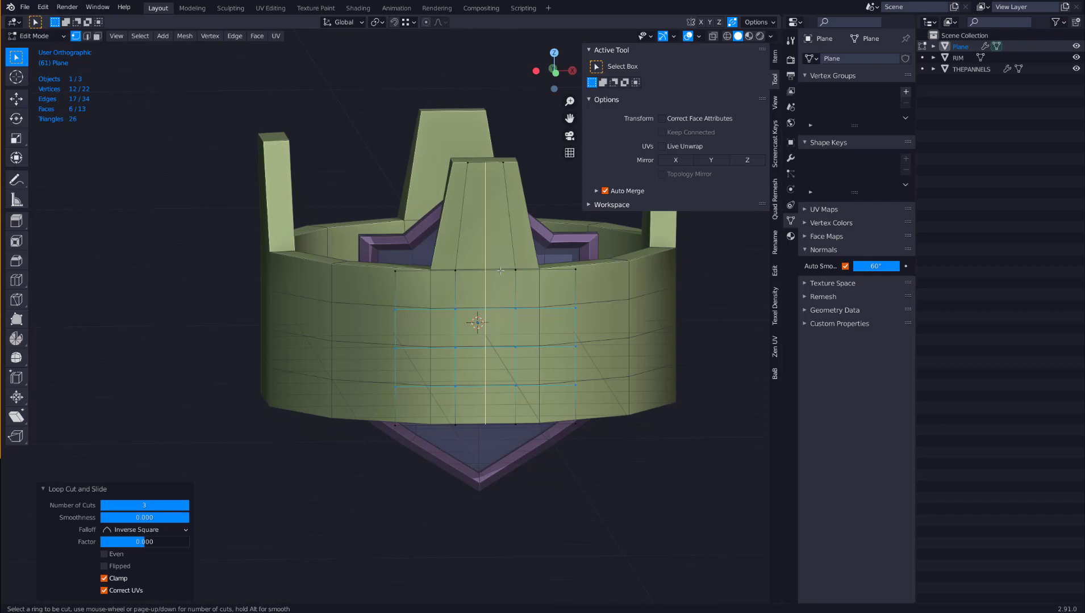
click(500, 271)
right_click(500, 271)
click(419, 275)
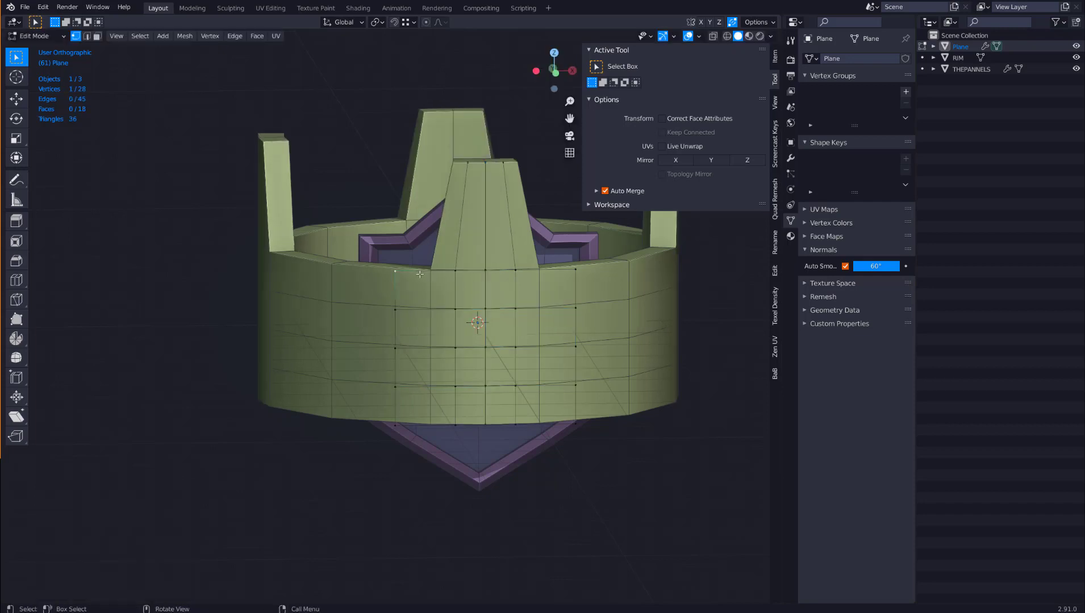
click(419, 275)
right_click(420, 274)
click(555, 271)
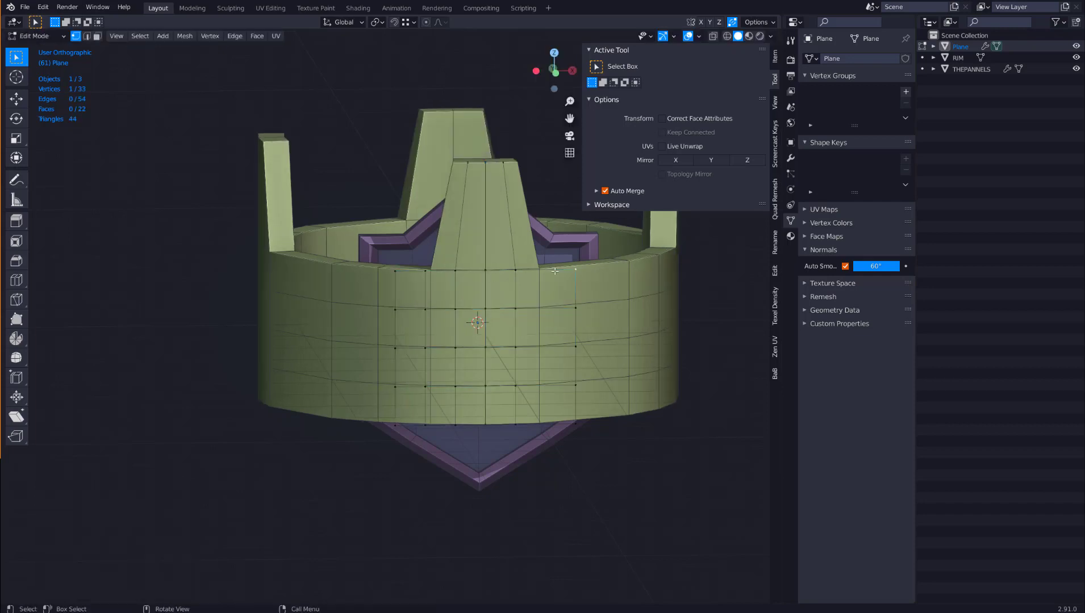
click(554, 274)
right_click(544, 287)
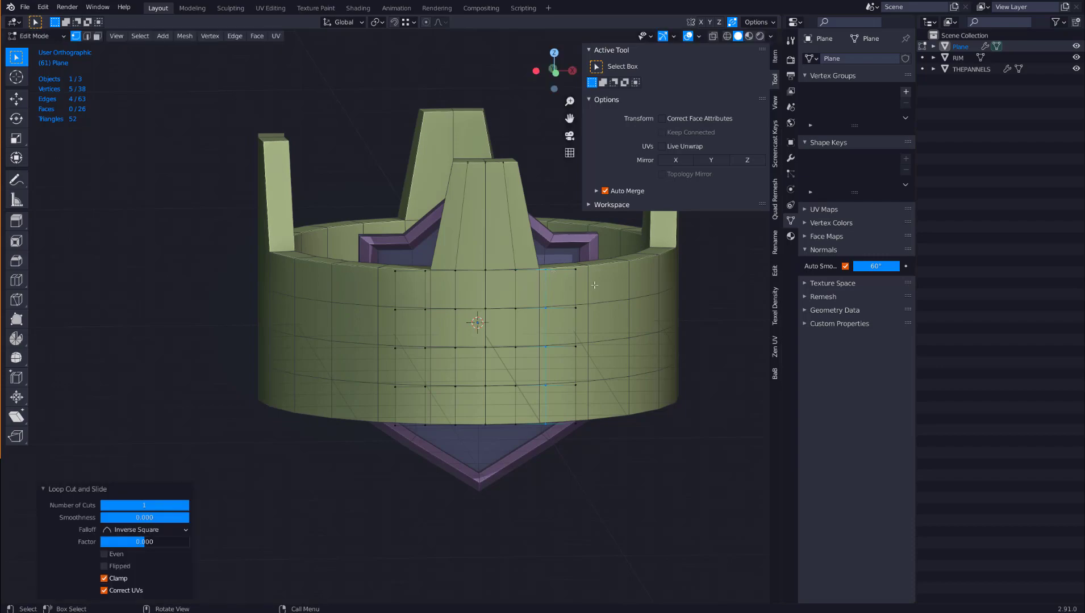
middle_drag(594, 285, 627, 275)
key(Tab)
scroll(523, 274, down, 3)
scroll(647, 275, up, 2)
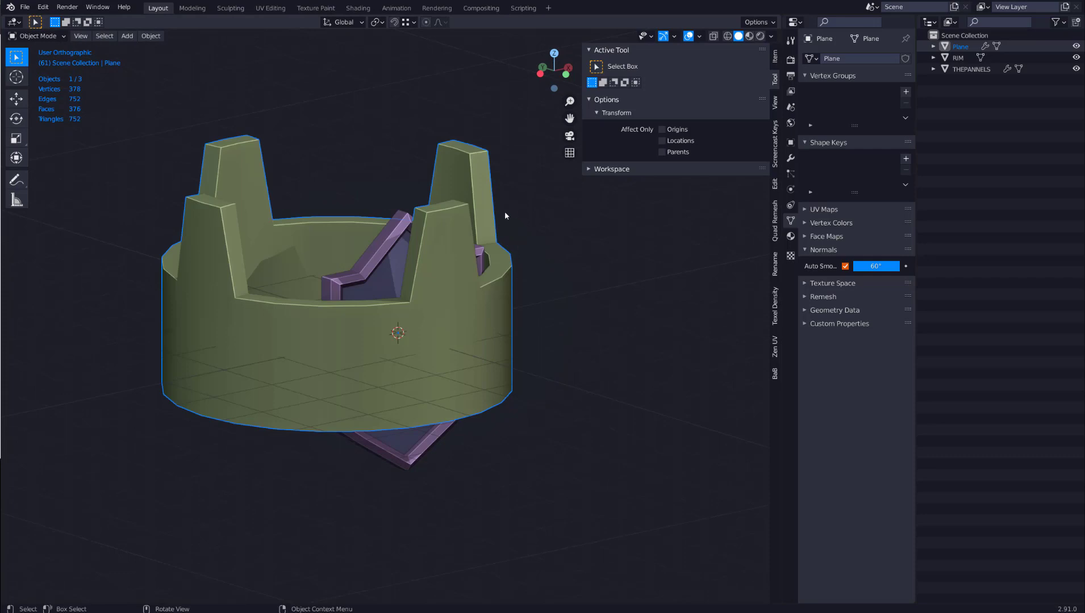
Enable the Screencast Keys display in the viewport.
middle_drag(504, 215, 731, 100)
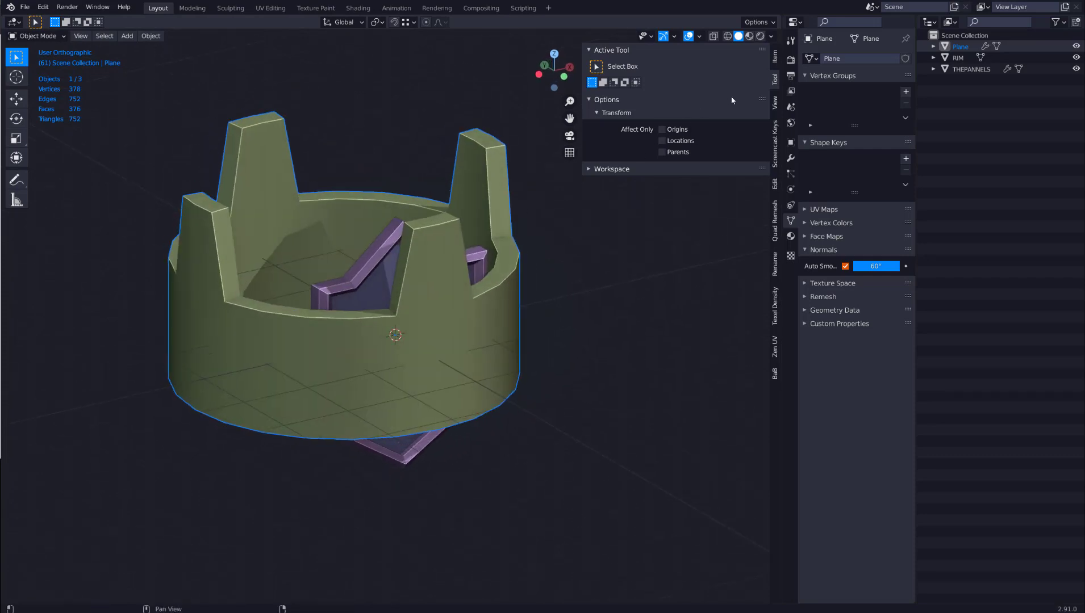
click(775, 145)
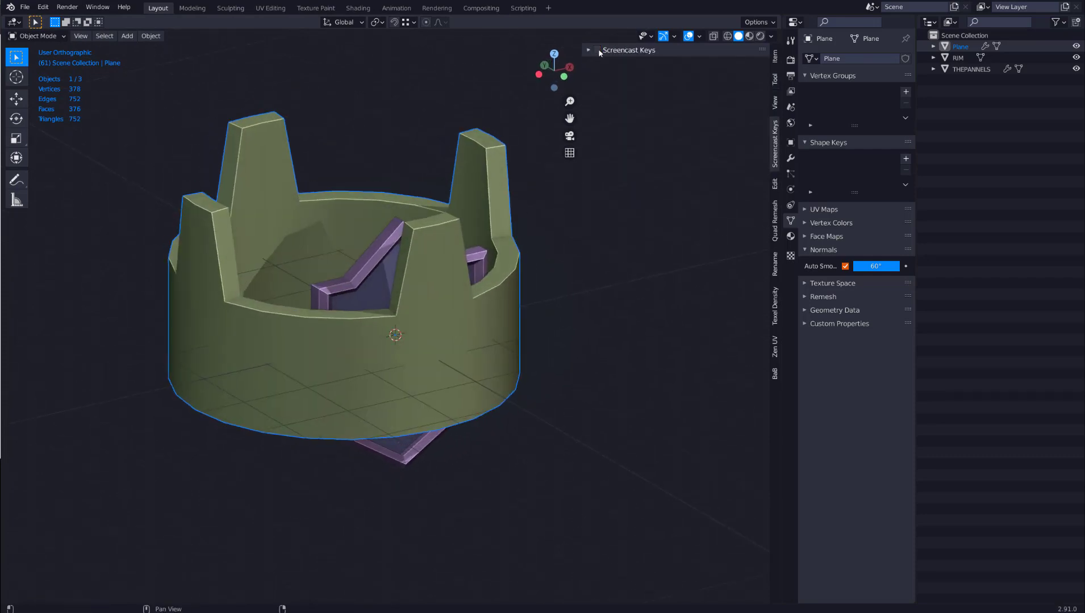
scroll(548, 224, down, 2)
scroll(533, 229, up, 1)
middle_drag(533, 229, 535, 263)
click(482, 247)
click(534, 263)
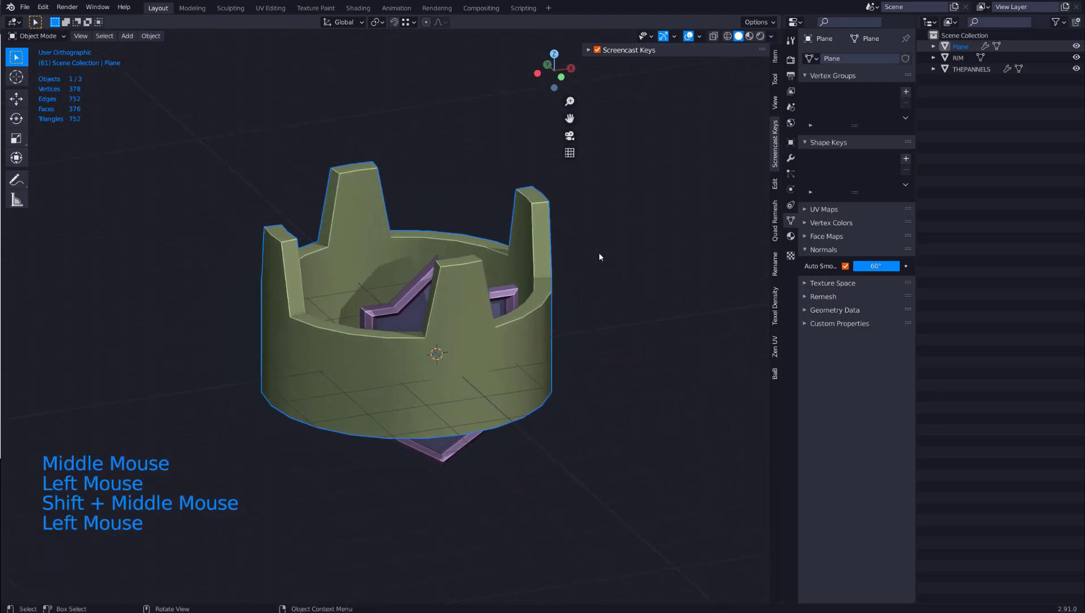
Scale the crown uniformly by about 0.372 and move it about -0.626 m along Y in front of the shield.
middle_drag(598, 253, 620, 236)
key(s)
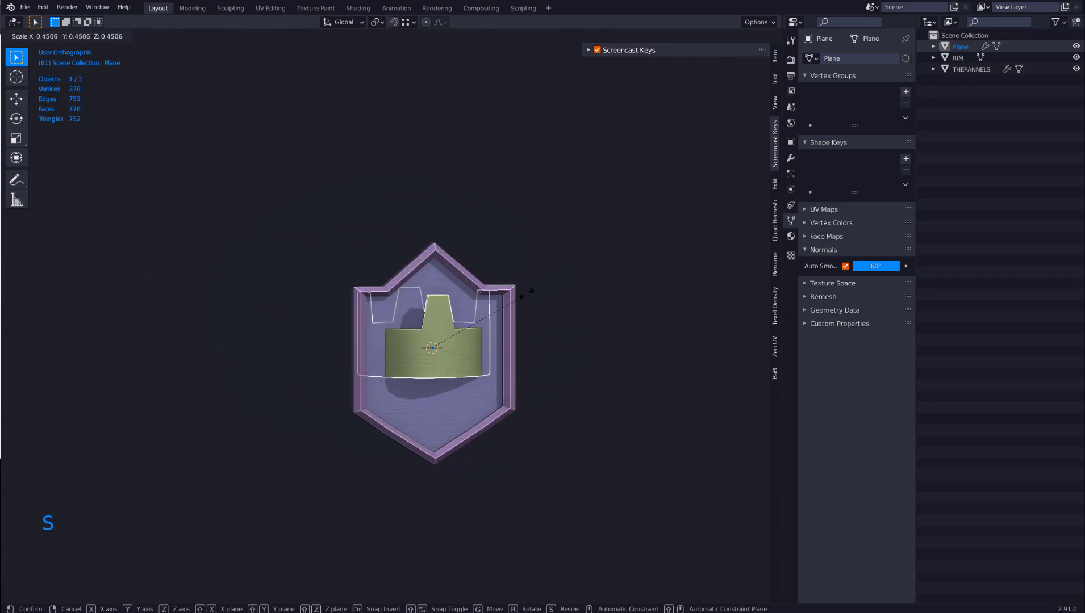
click(506, 305)
middle_drag(503, 301, 584, 315)
key(g)
key(y)
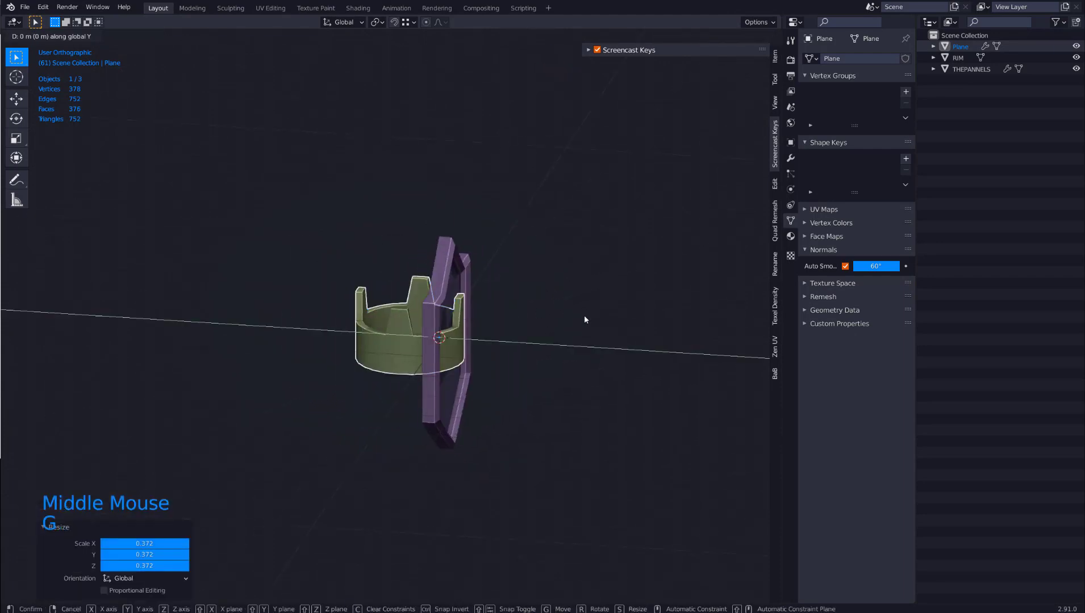
click(623, 322)
Move the crown about -0.418 m along Z to lower it within the shield panel.
middle_drag(623, 323, 540, 278)
mouse_move(540, 278)
middle_down()
mouse_move(541, 255)
mouse_move(528, 263)
middle_up()
scroll(518, 281, up, 2)
middle_drag(528, 263, 535, 254)
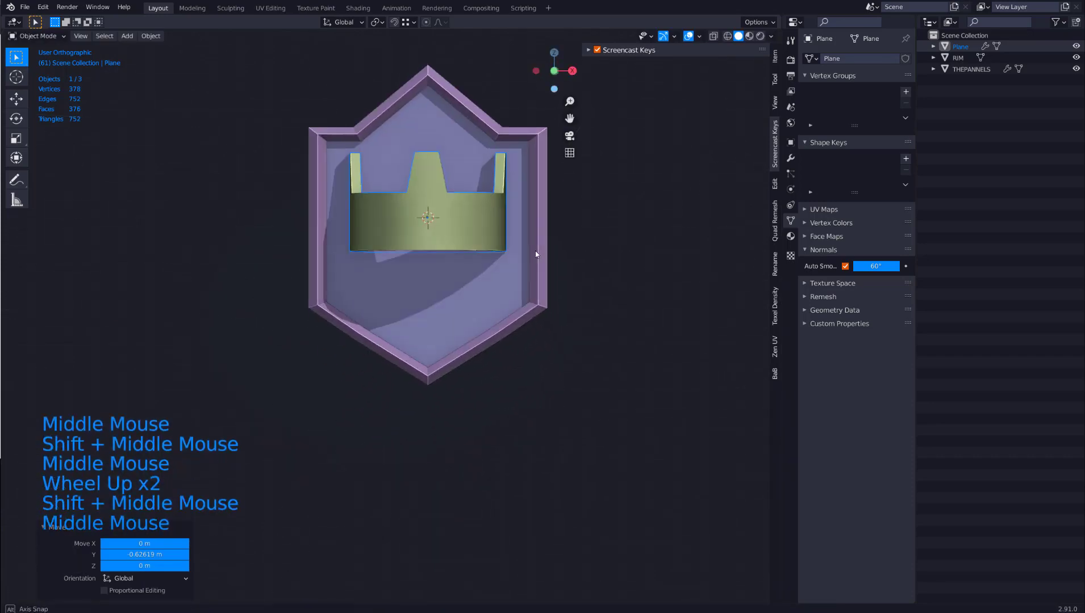
key(g)
key(z)
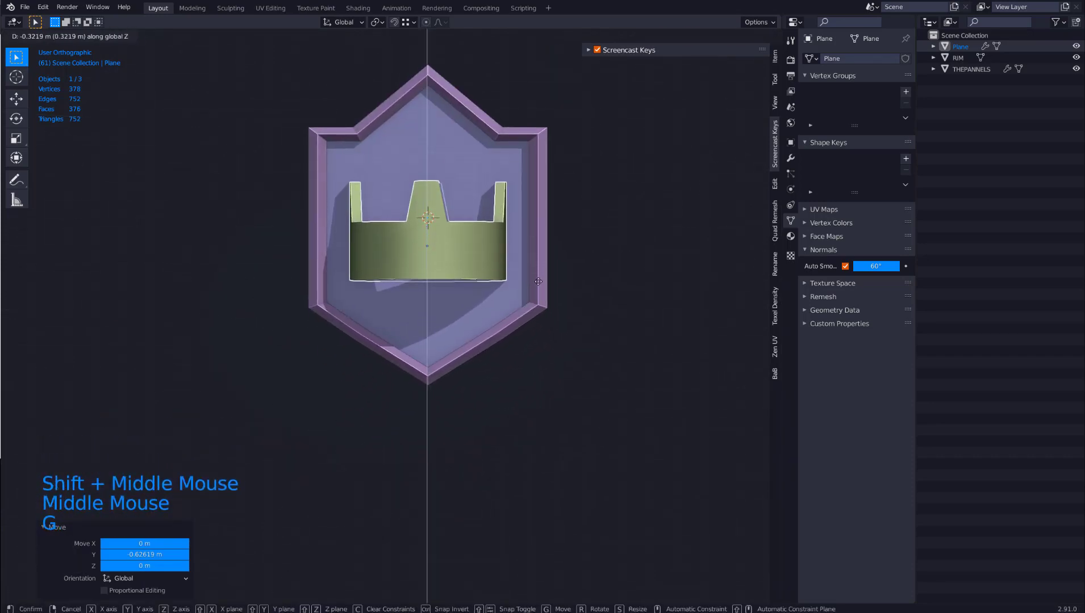
click(536, 290)
Scale the crown up slightly and raise it along Z so it fills more of the shield panel.
shift+middle_drag(537, 289, 579, 277)
key(s)
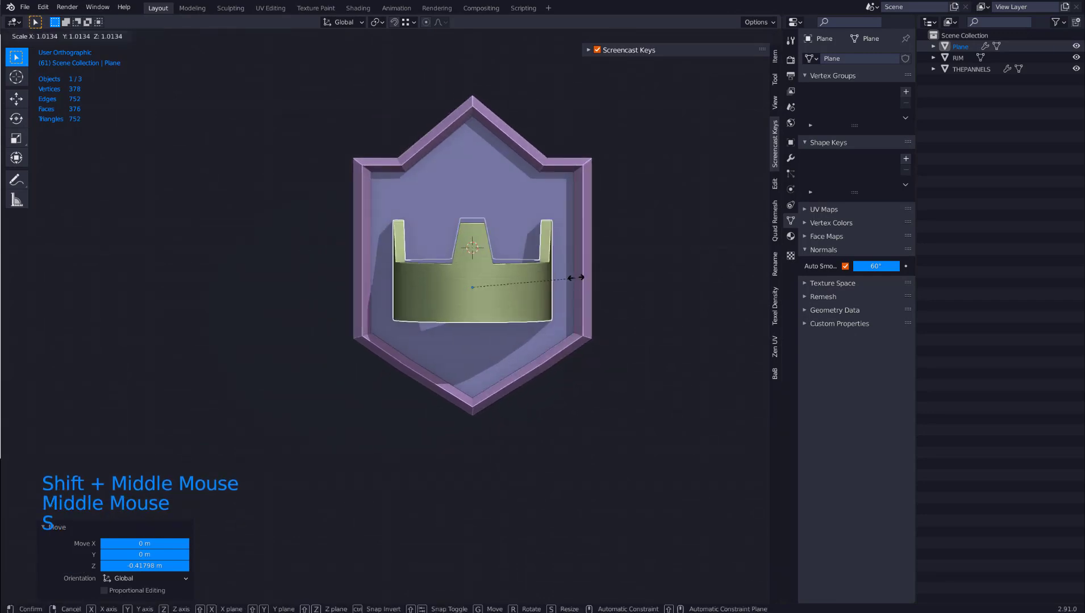
click(532, 282)
click(531, 283)
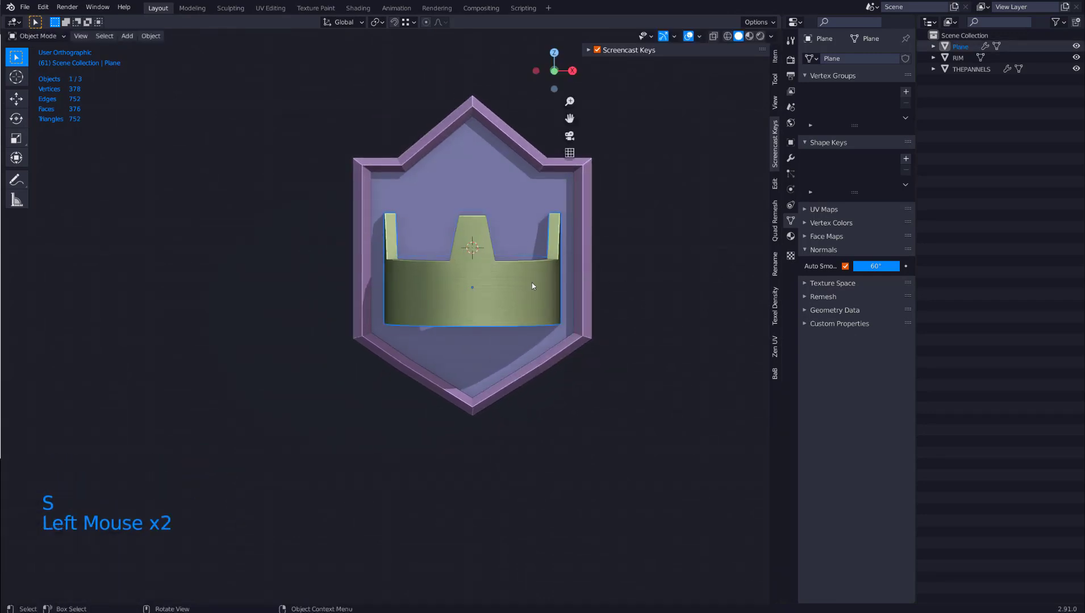
key(g)
key(z)
click(533, 265)
Move the bottom row of vertices of the crown band about -0.189 m along Z to make the band taller.
click(461, 270)
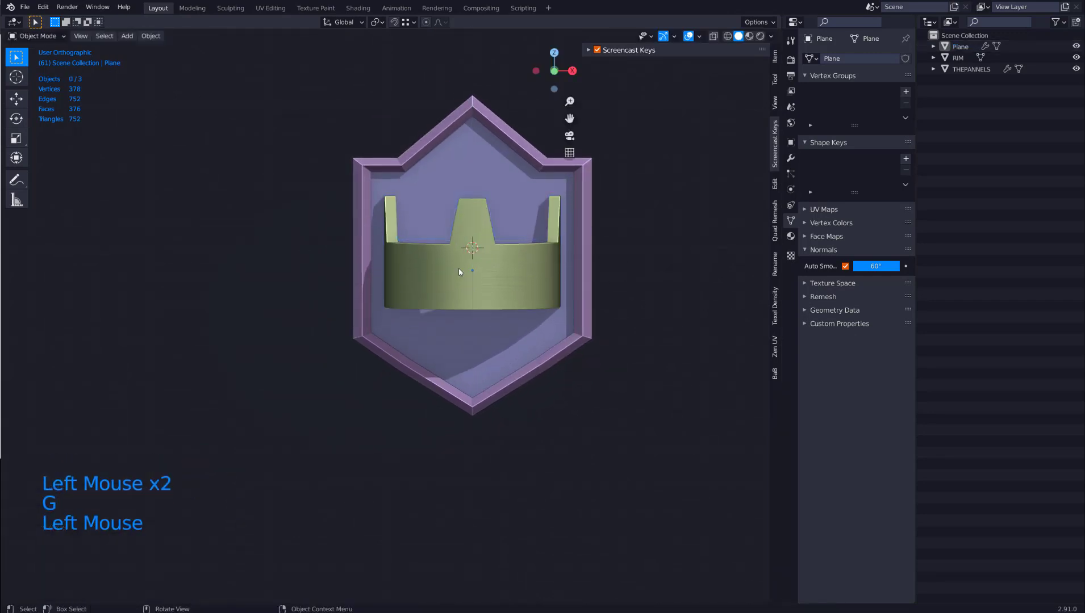
click(461, 270)
mouse_move(461, 270)
middle_down()
mouse_move(486, 271)
mouse_move(448, 271)
middle_up()
key(Tab)
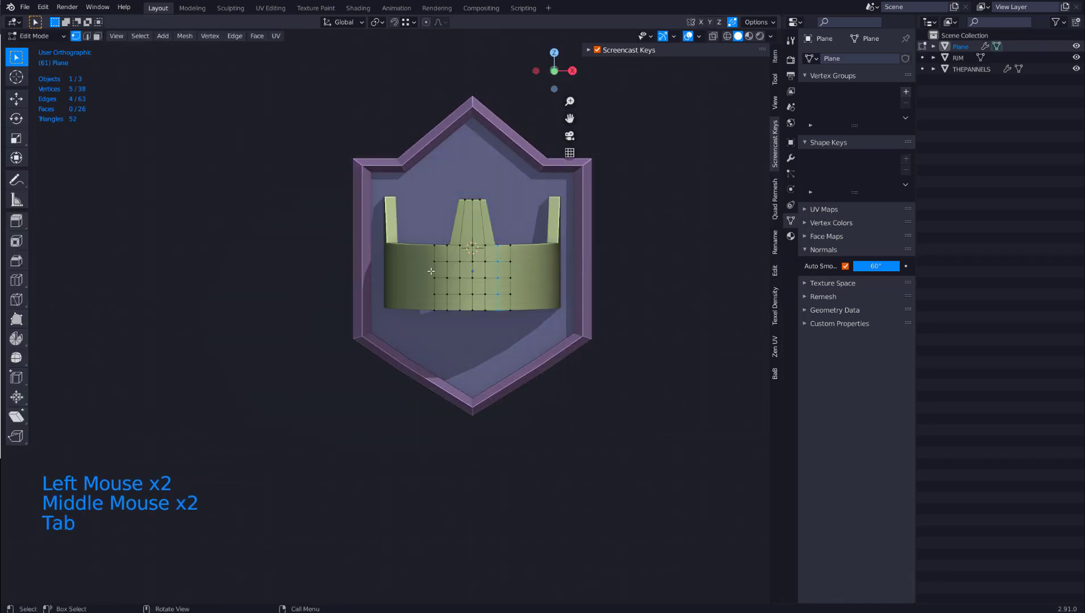
drag(421, 302, 545, 327)
scroll(516, 288, up, 3)
shift+middle_drag(496, 292, 474, 281)
key(g)
key(z)
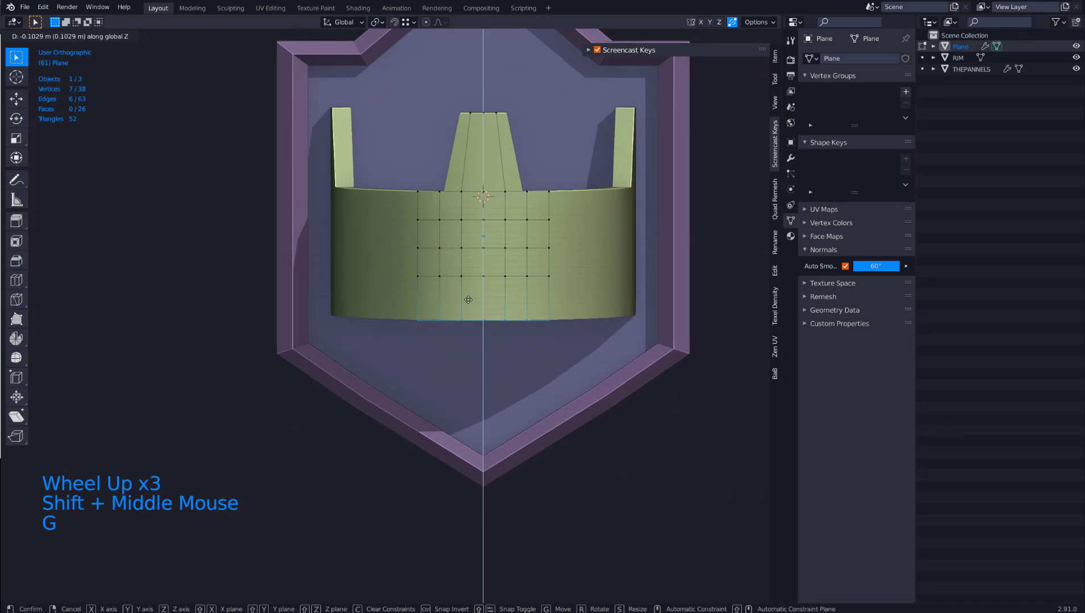
click(471, 308)
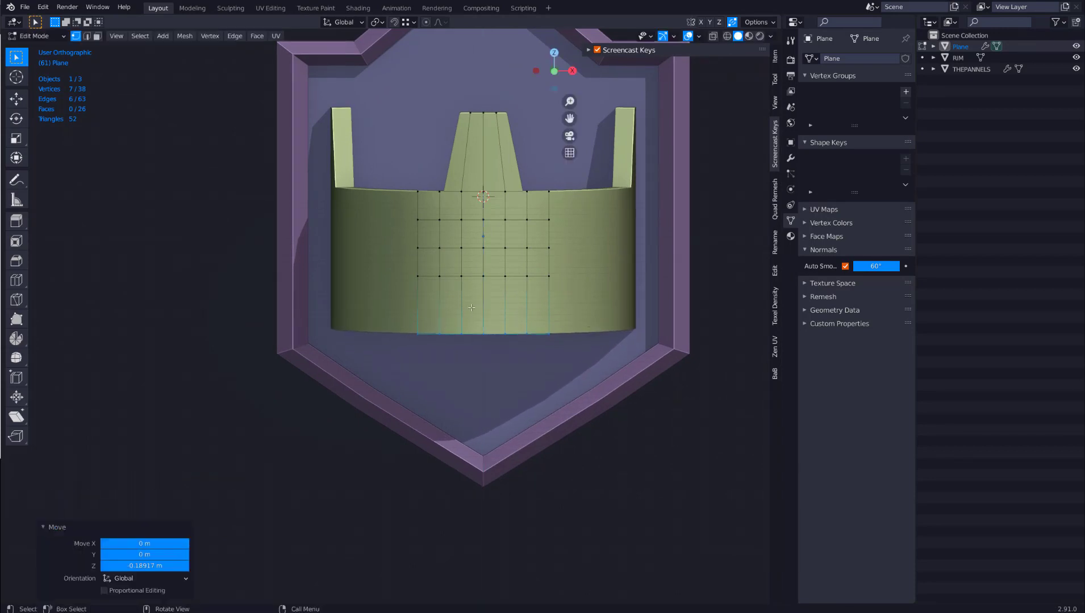
Lower the band's lowest inner horizontal edge loop about 0.067 m along Z and bevel it with a 0.202 m width and one segment.
click(442, 278)
key(Tab)
key(Tab)
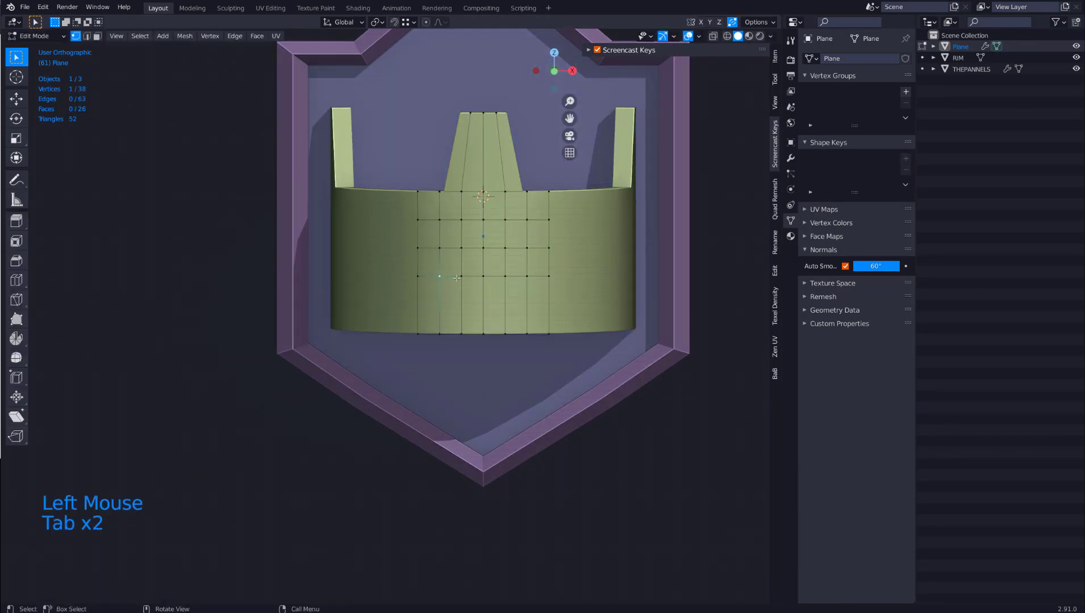
key(2)
click(456, 277)
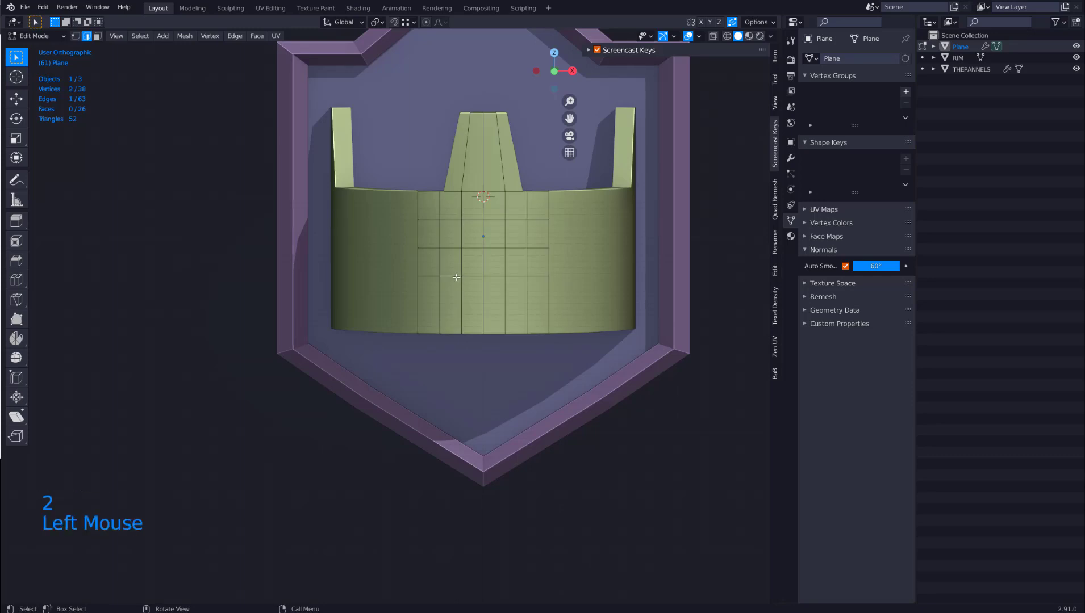
alt+click(456, 277)
key(g)
key(z)
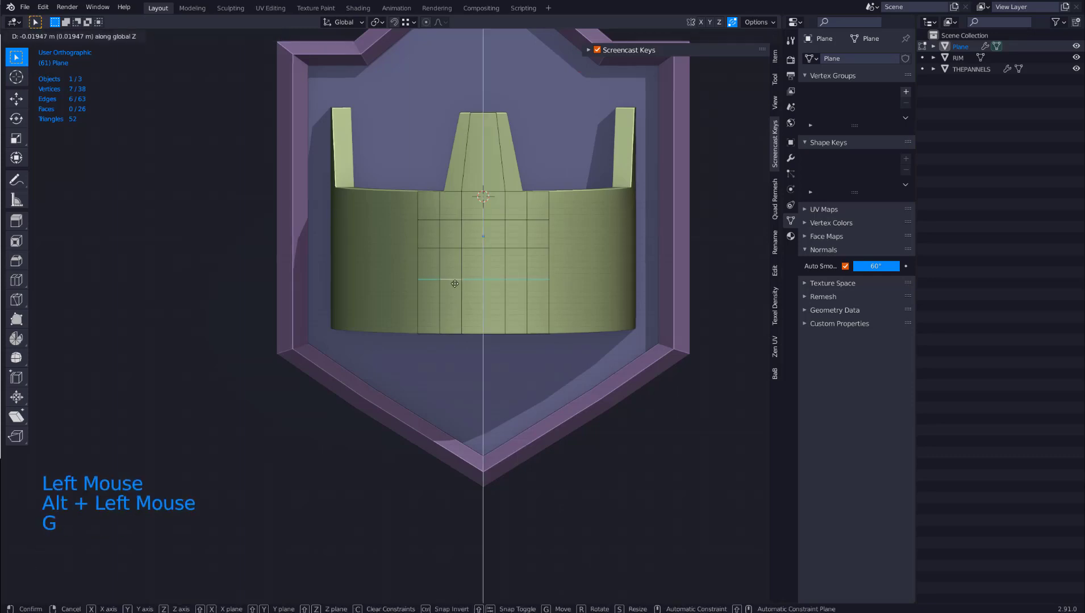
click(455, 287)
key(ctrl+b)
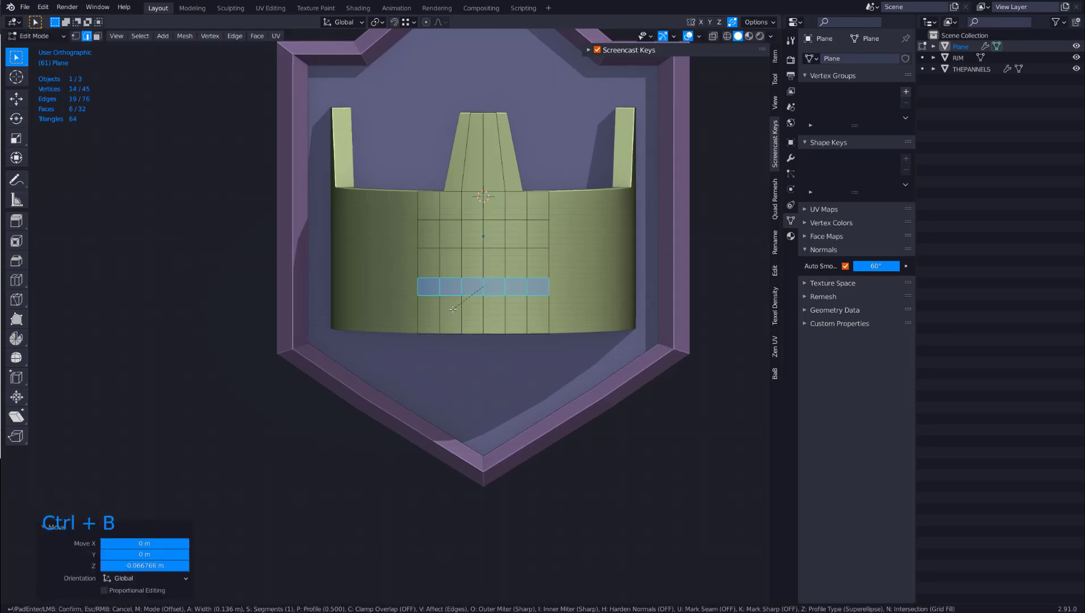
click(457, 310)
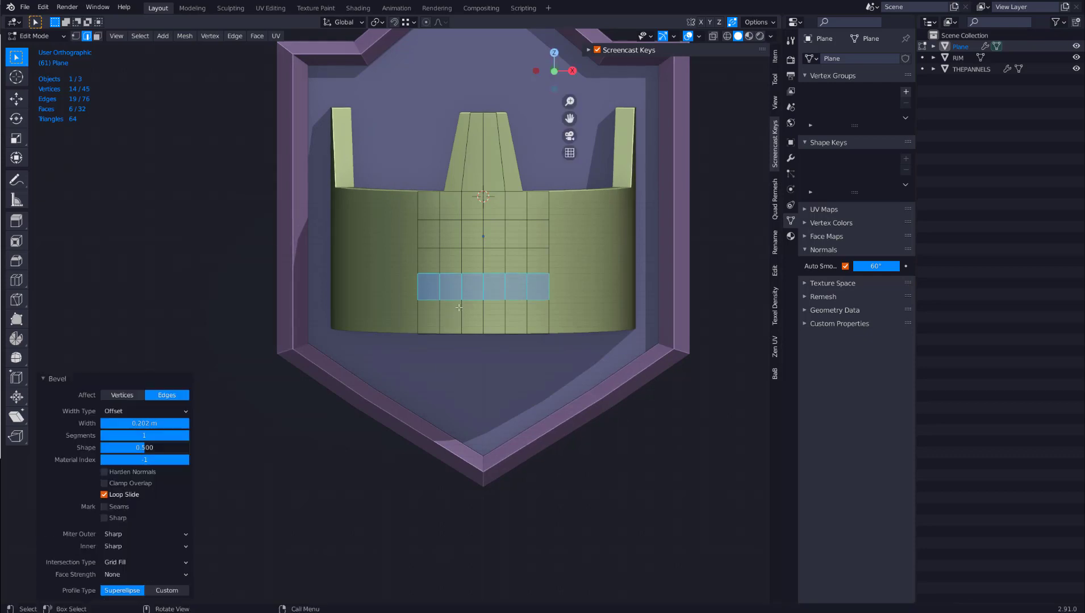
Extrude the bevelled strip of faces outward along its normals by about 0.16 m to form a raised ring around the crown.
middle_drag(459, 307, 523, 306)
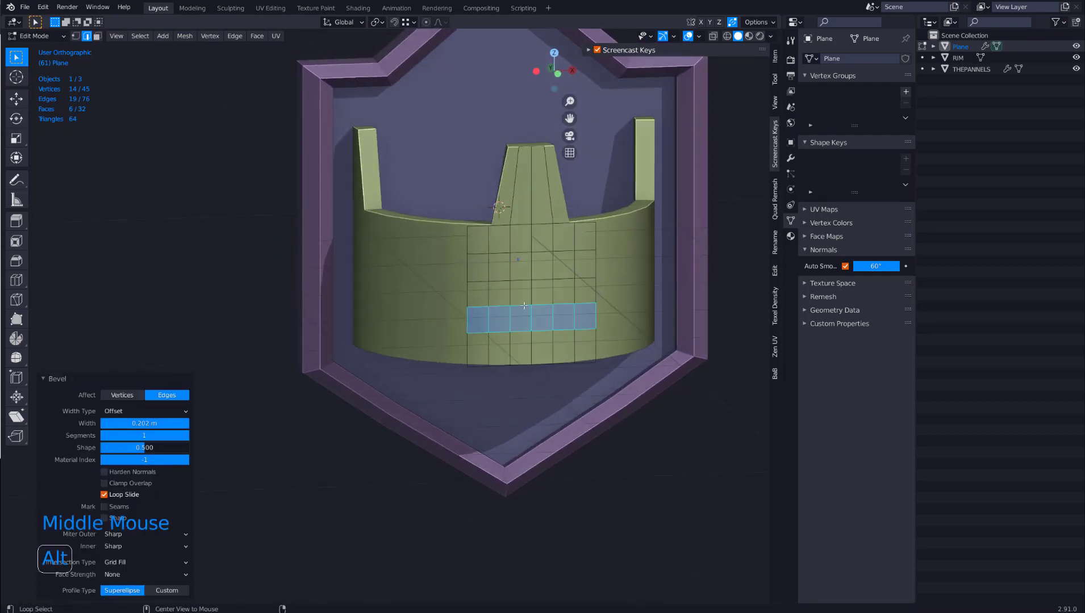
key(alt+e)
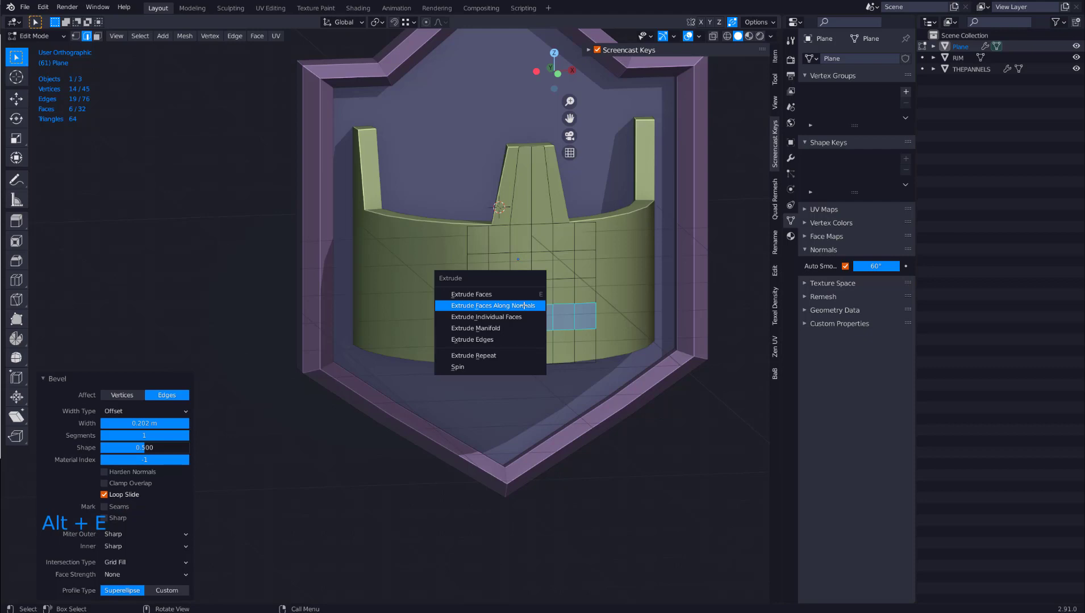
click(524, 306)
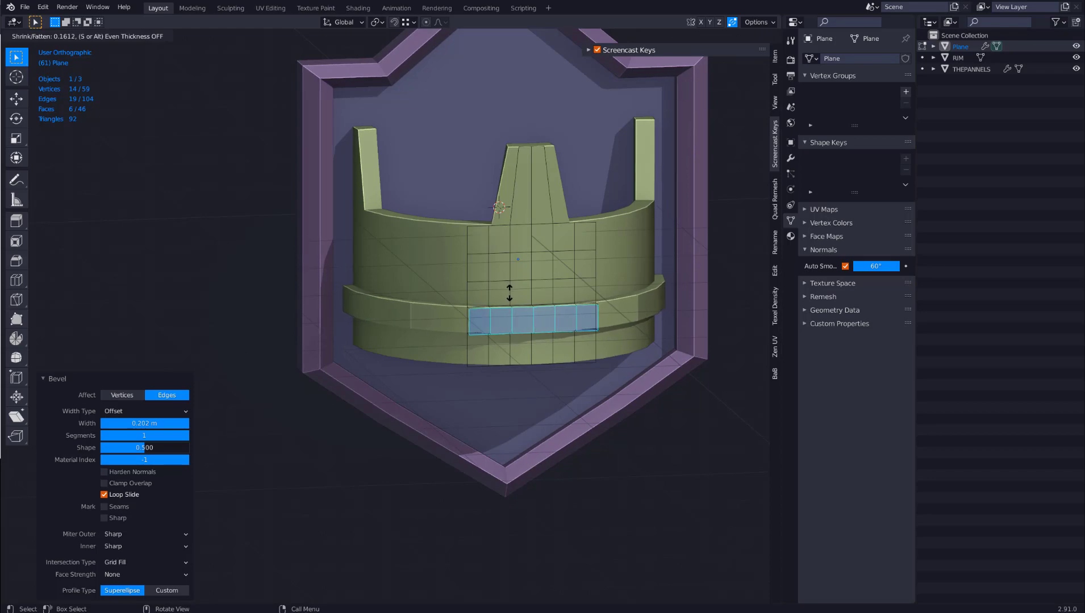
click(510, 293)
Delete the two end-cap faces of the raised strip where the repeated crown sections meet, and return to Object Mode.
middle_drag(510, 293, 352, 311)
scroll(585, 309, up, 3)
shift+middle_drag(352, 311, 388, 296)
scroll(315, 313, up, 2)
click(315, 313)
key(3)
click(334, 314)
shift+click(552, 241)
key(x)
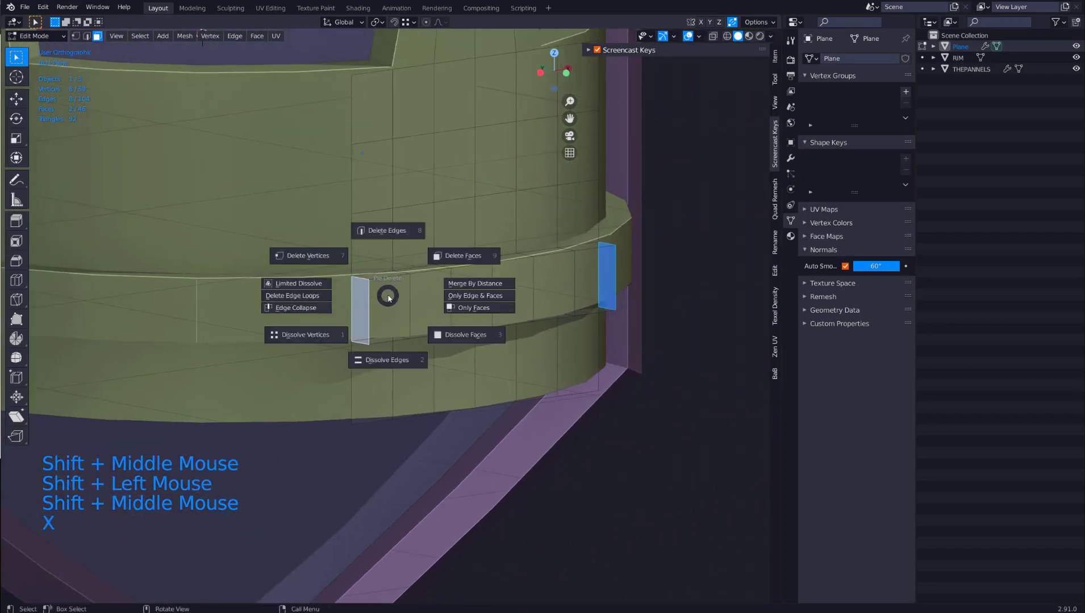
click(455, 256)
scroll(455, 256, down, 3)
middle_drag(454, 256, 378, 271)
key(Tab)
Examine the crown against the shield in front view and from an oblique angle.
scroll(357, 296, down, 3)
middle_drag(378, 271, 387, 291)
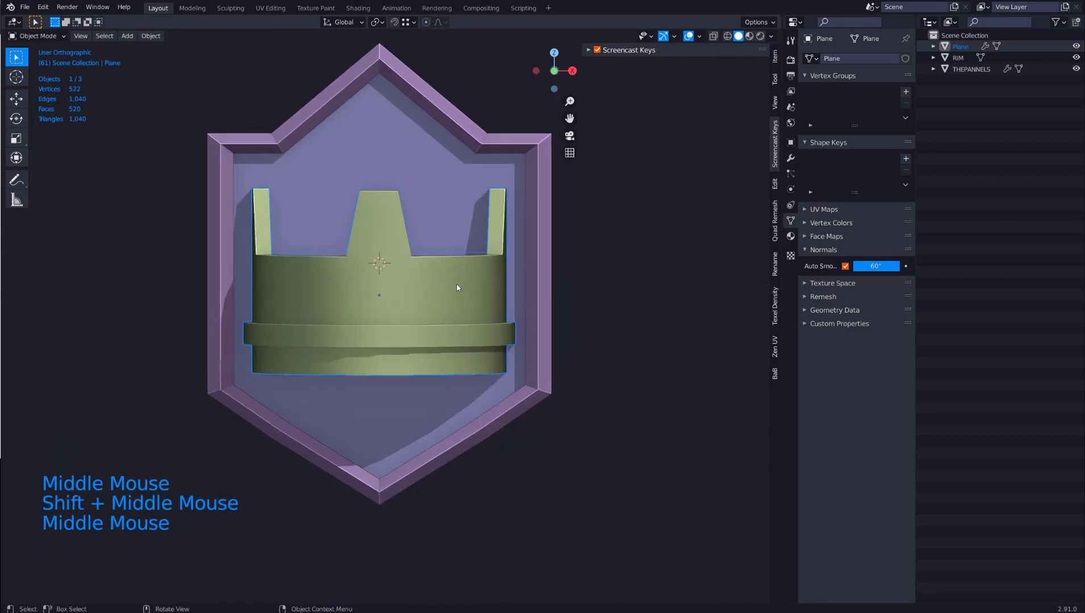
key(grave)
key(grave)
shift+middle_drag(339, 265, 298, 240)
click(565, 270)
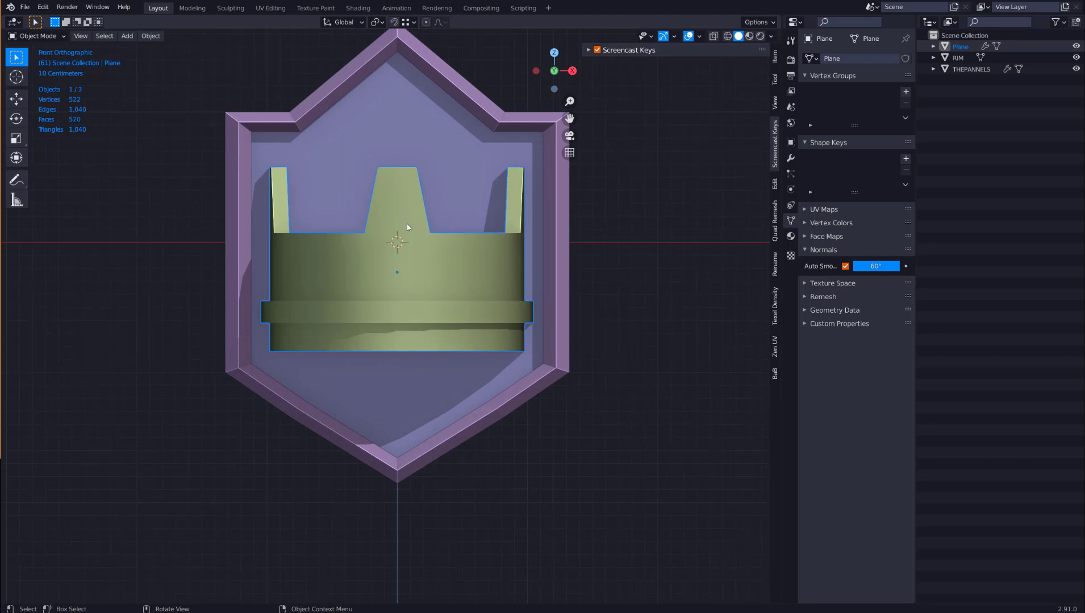
shift+middle_drag(400, 227, 414, 224)
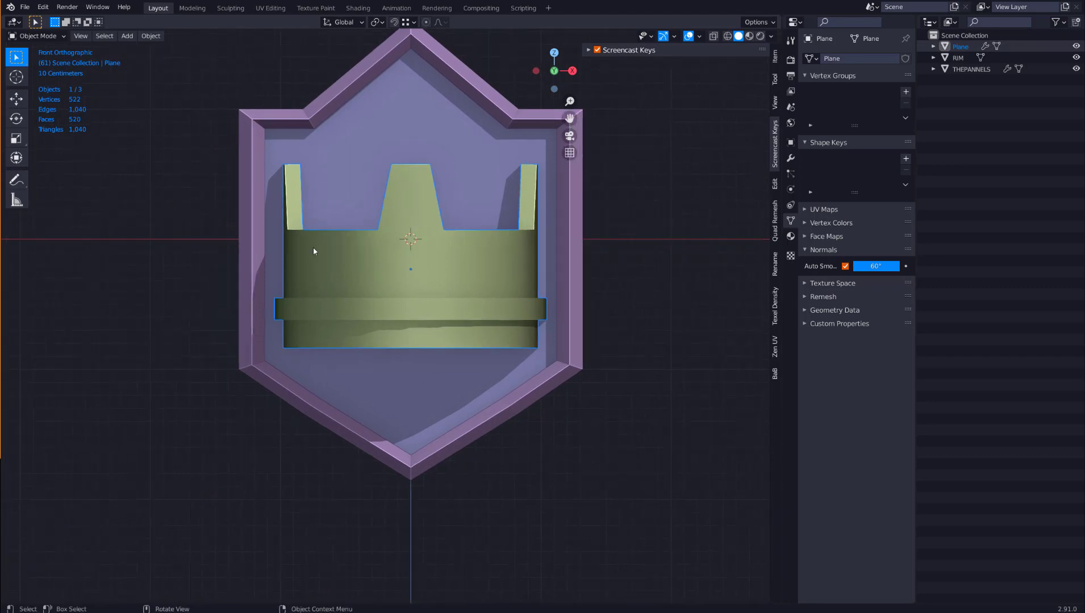
middle_drag(527, 226, 612, 247)
Add a lattice object and scale it up uniformly so it surrounds the crown.
click(640, 261)
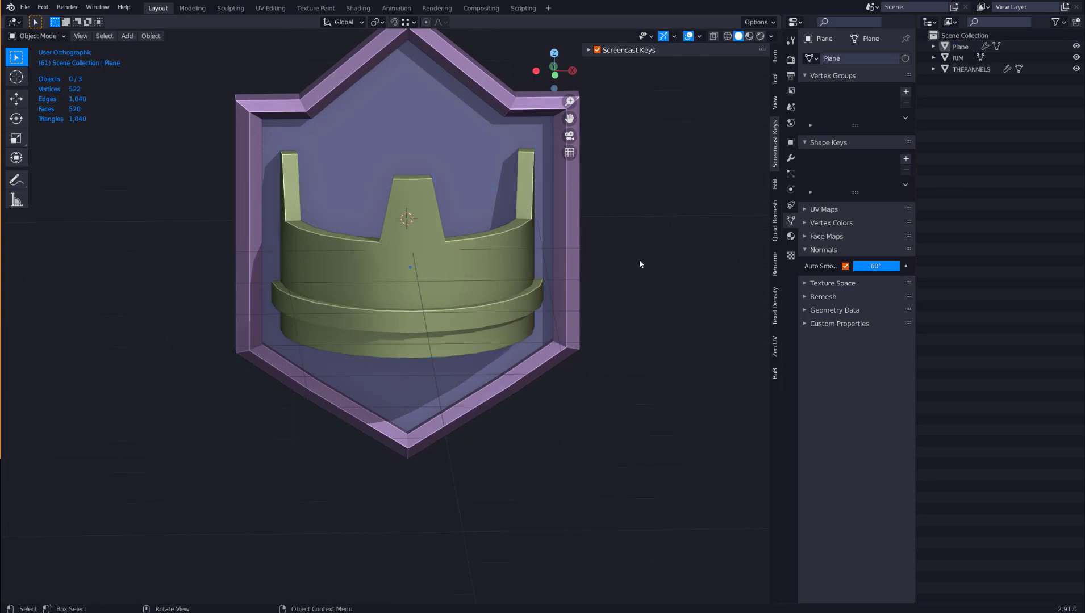
key(shift+a)
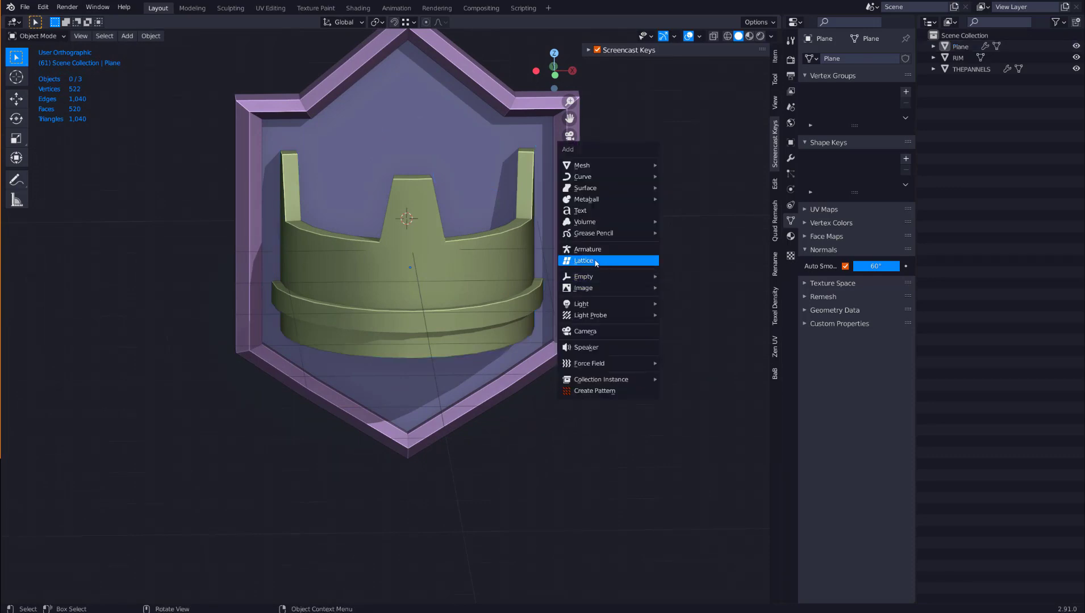
click(591, 260)
scroll(480, 243, down, 3)
middle_drag(480, 243, 503, 282)
key(s)
click(514, 267)
click(502, 286)
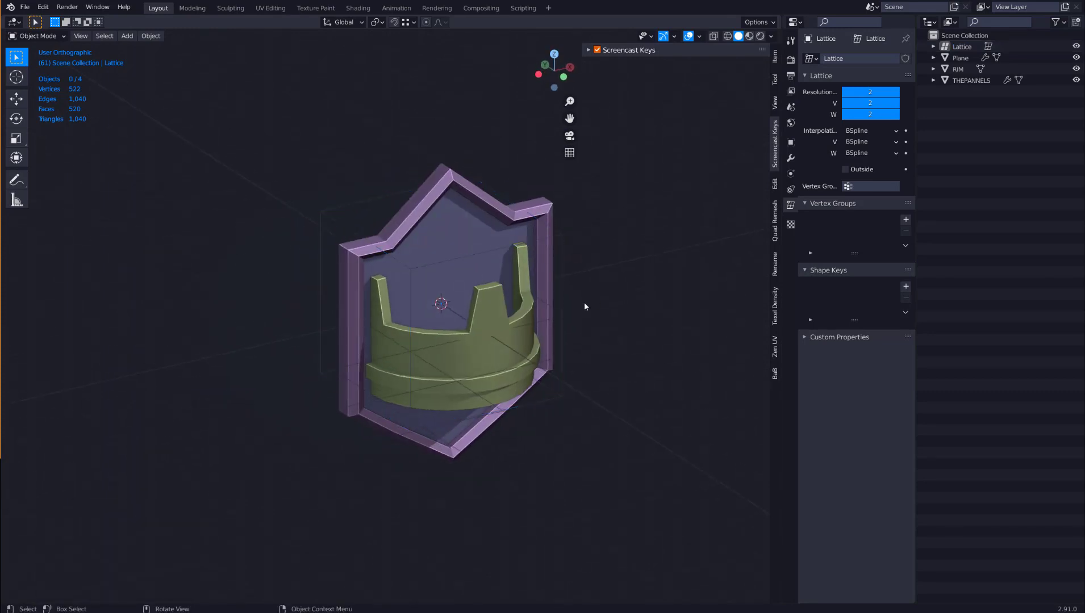
Collapse the crown's existing modifiers and add a Lattice modifier at the end of its stack.
click(790, 159)
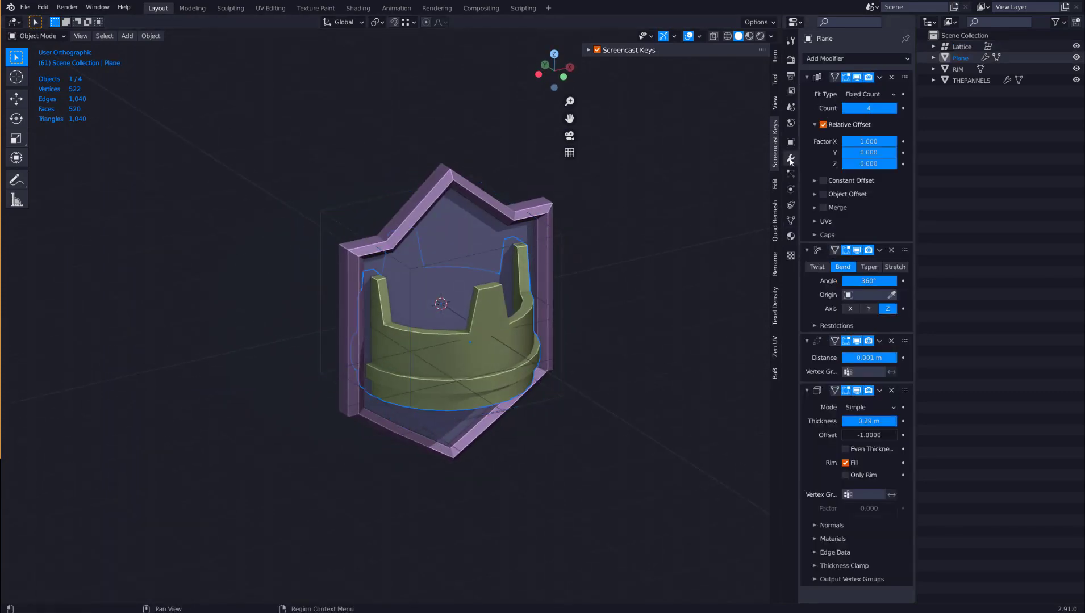
click(806, 77)
click(806, 92)
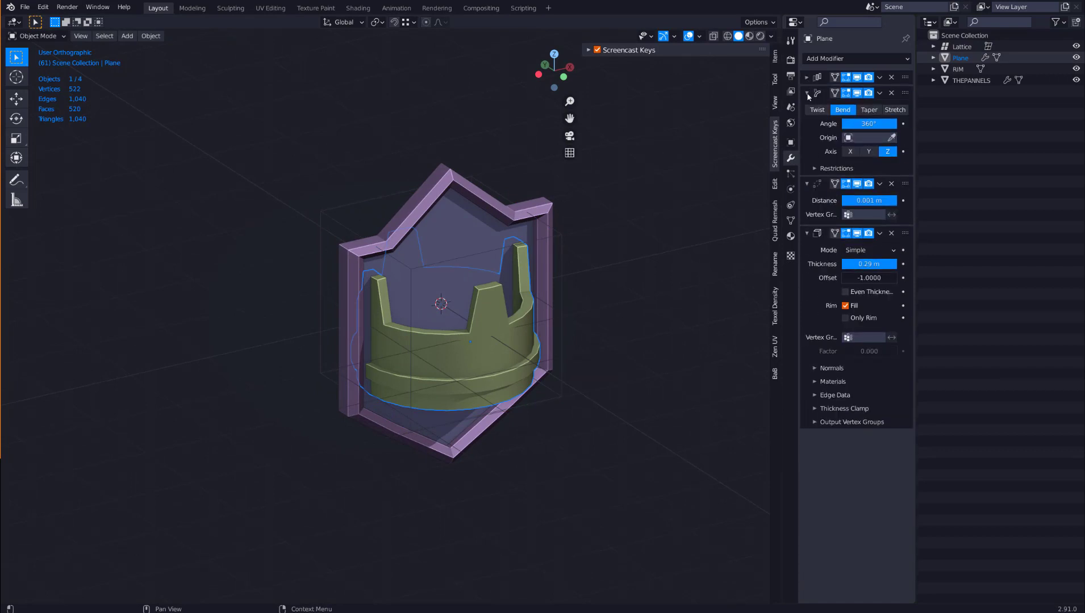
click(807, 108)
click(807, 124)
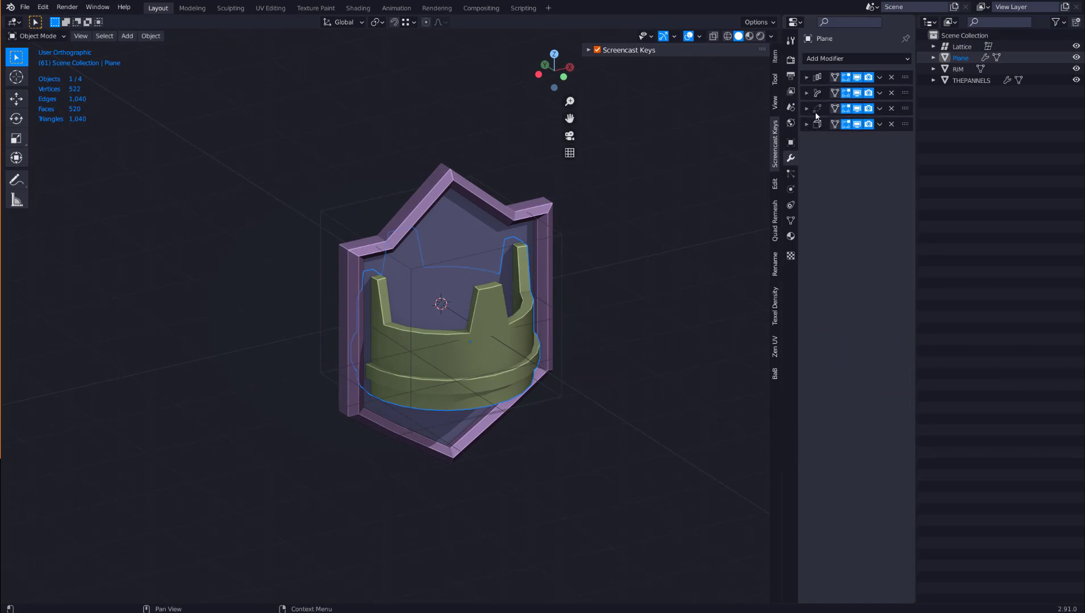
click(829, 60)
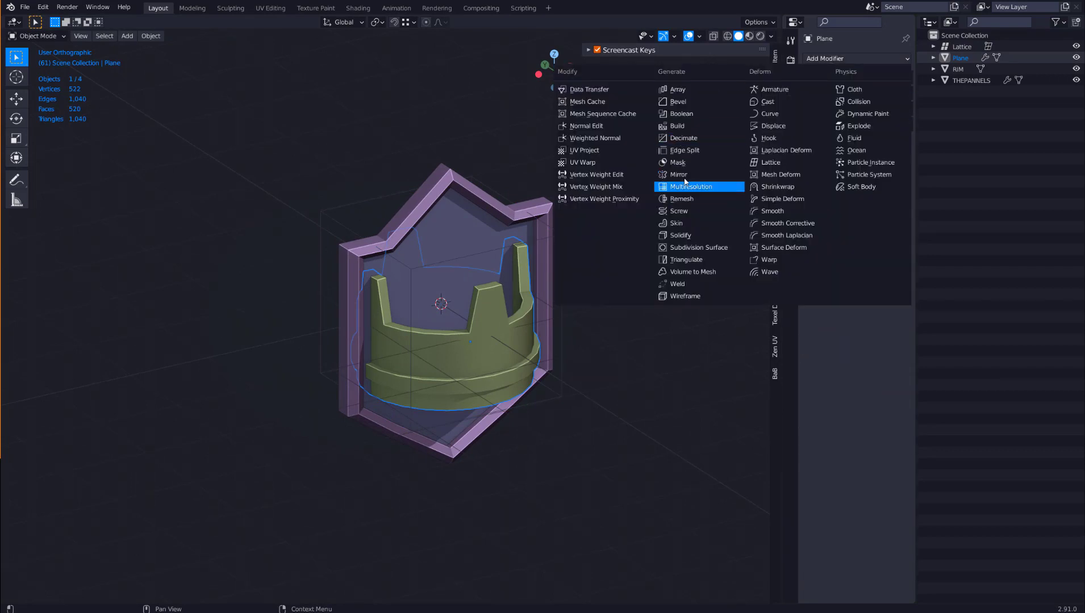
click(770, 163)
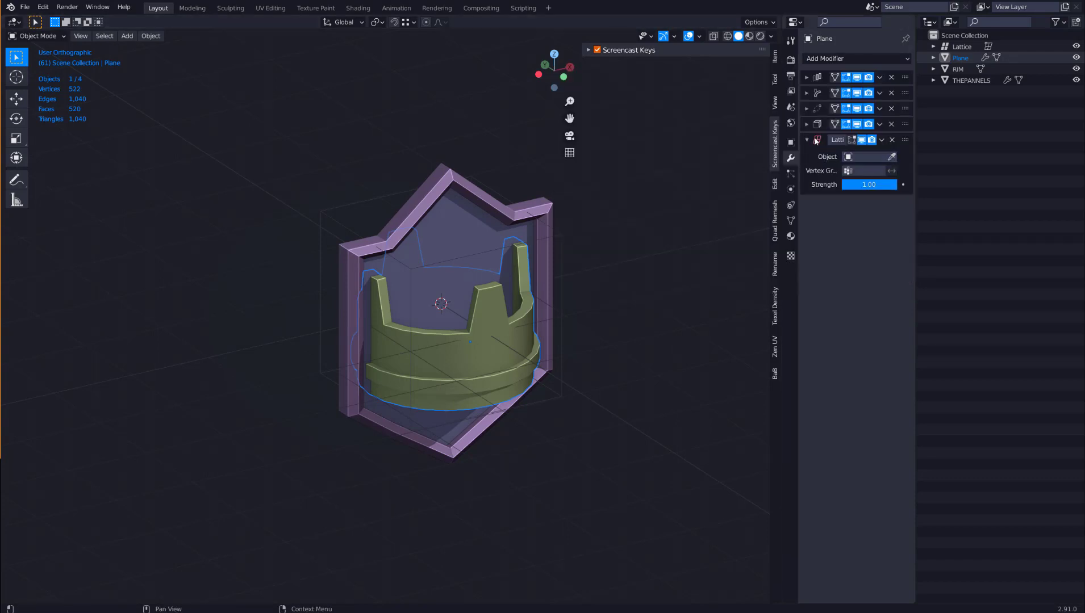
Assign the lattice cage as the object of the crown's Lattice modifier and open the cage for editing.
click(892, 158)
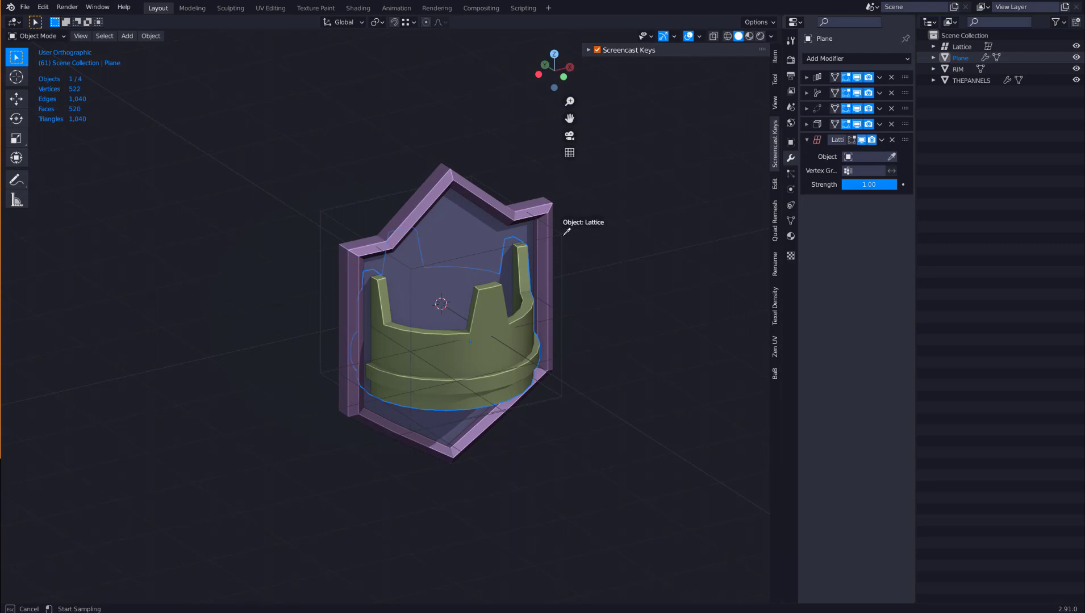
click(565, 231)
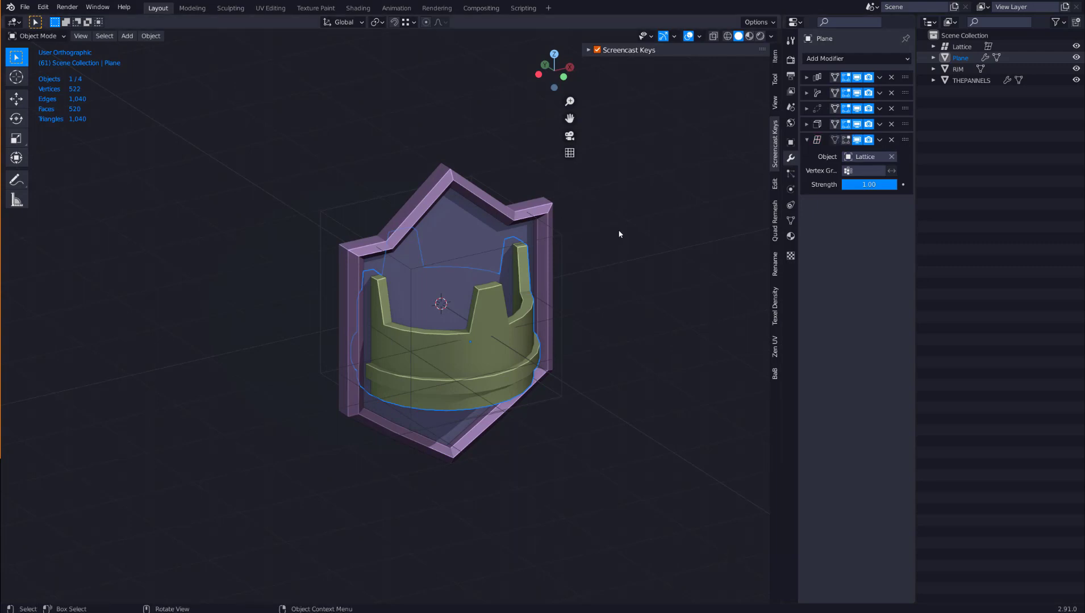
click(560, 237)
key(Tab)
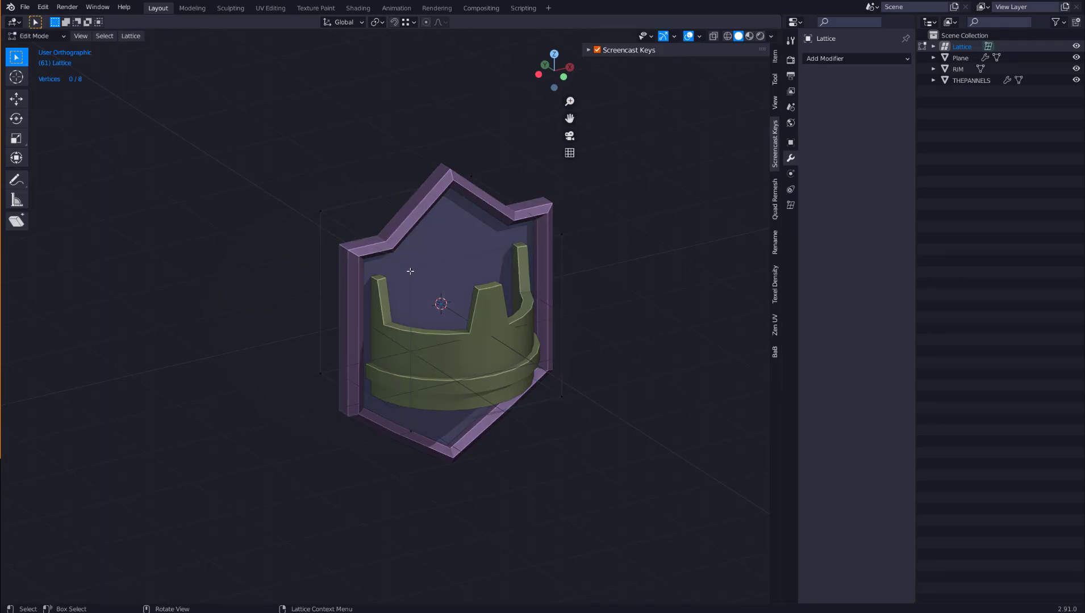
Widen the lattice cage's four top points by a scale of about 1.35 along X.
shift+click(561, 233)
middle_drag(560, 235, 530, 230)
key(s)
key(y)
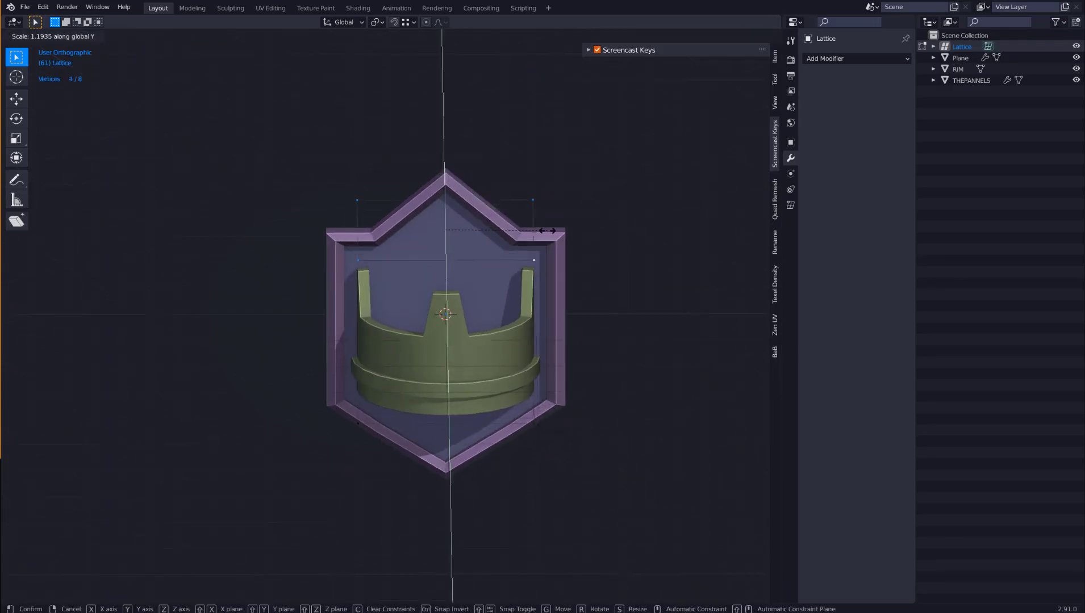
key(x)
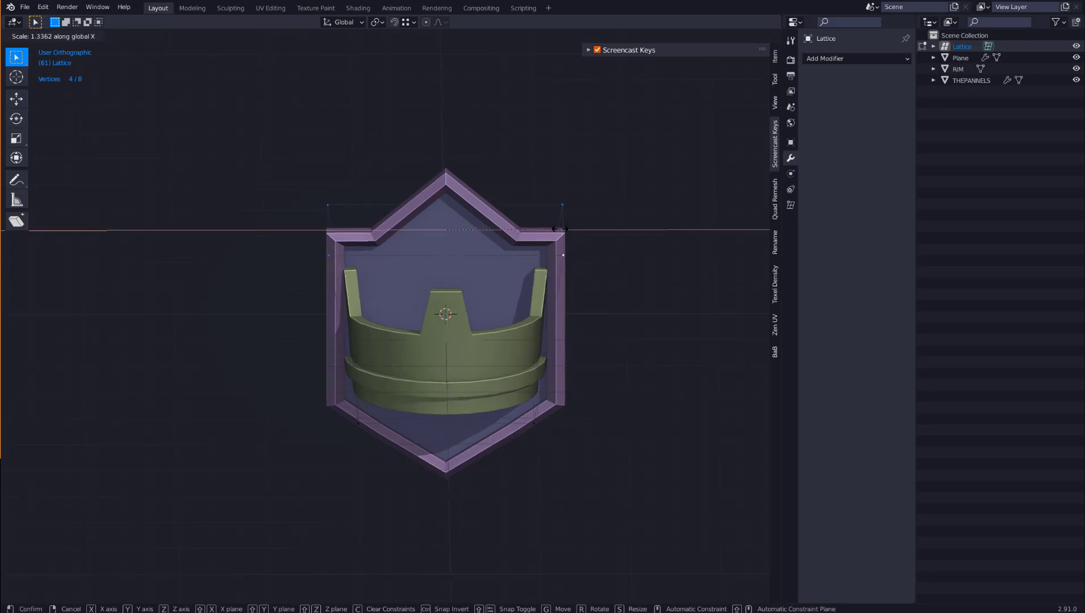
click(560, 229)
Narrow the lattice cage's four bottom points by a scale of about 0.83 along X and return to Object Mode.
middle_drag(535, 271, 525, 225)
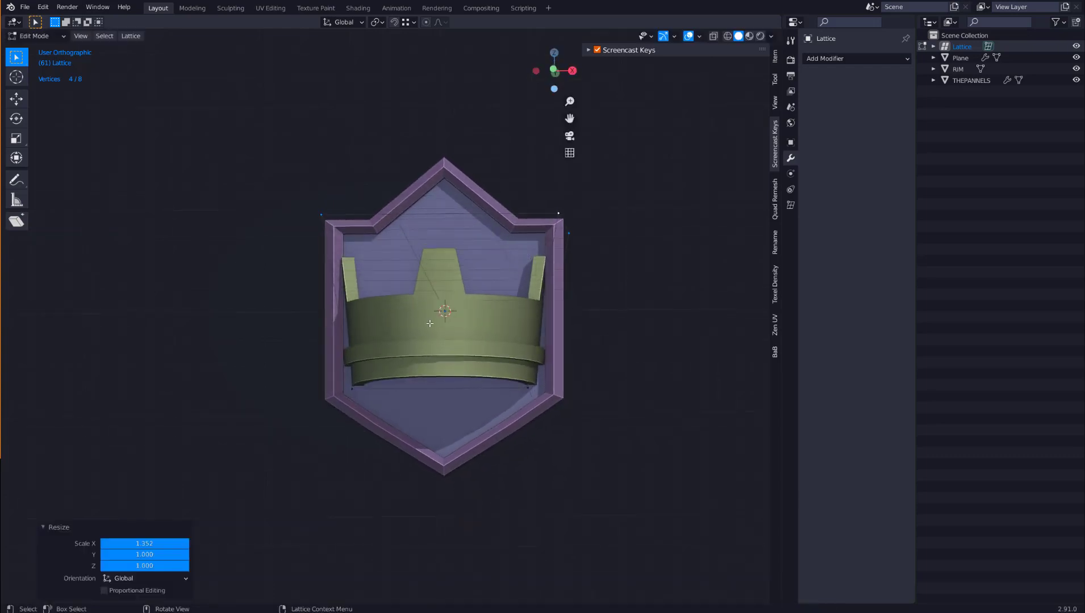
drag(273, 355, 675, 488)
middle_drag(675, 489, 451, 332)
key(s)
key(x)
click(503, 401)
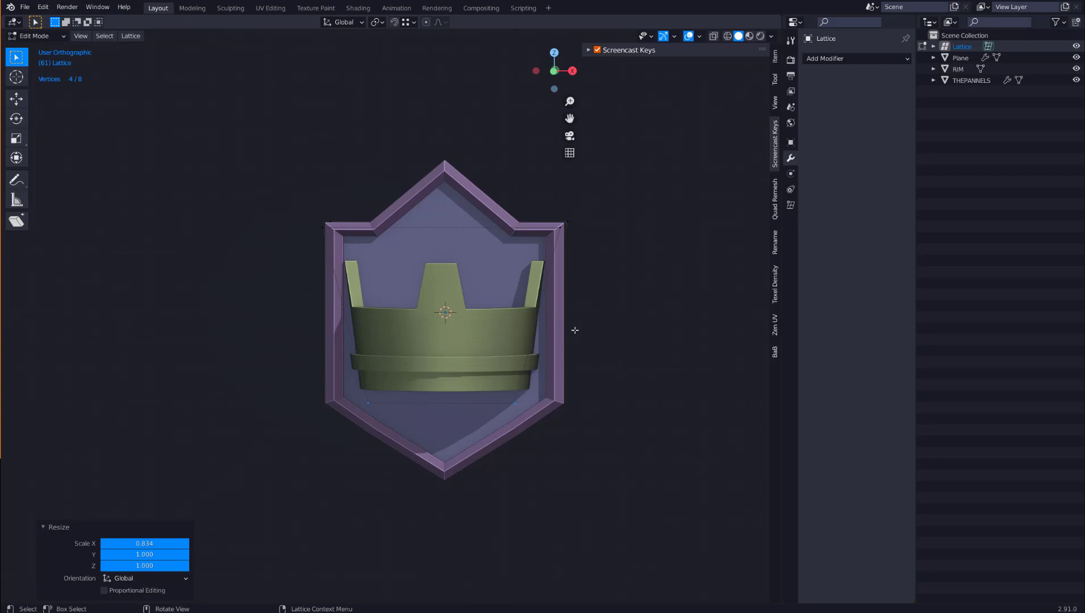
middle_drag(574, 330, 554, 341)
key(Tab)
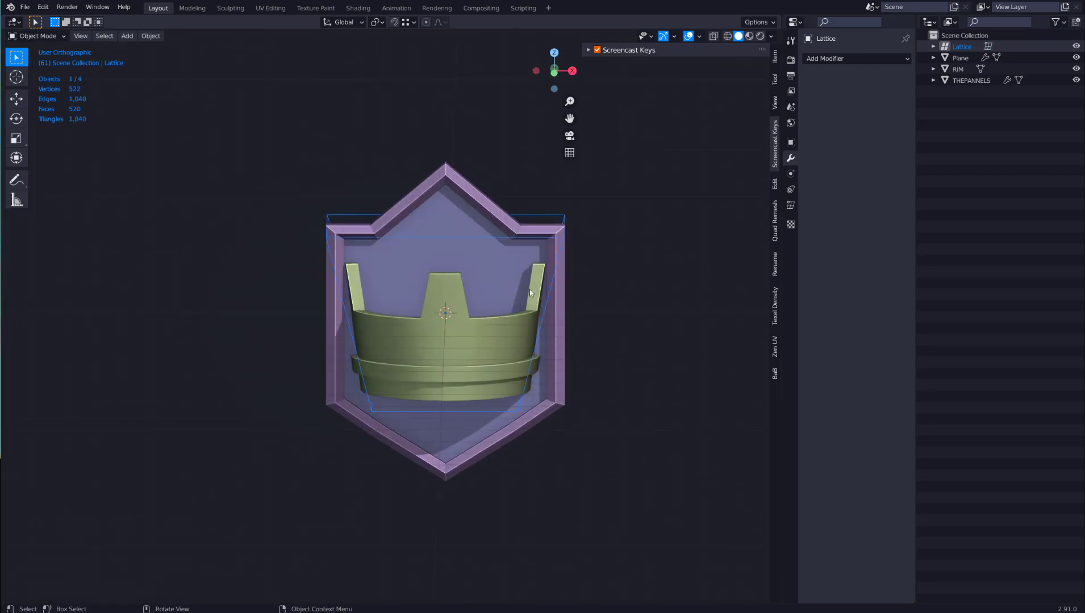
Scale the crown and its lattice cage down together so they fit well inside the shield frame.
click(456, 325)
middle_drag(453, 298, 490, 312)
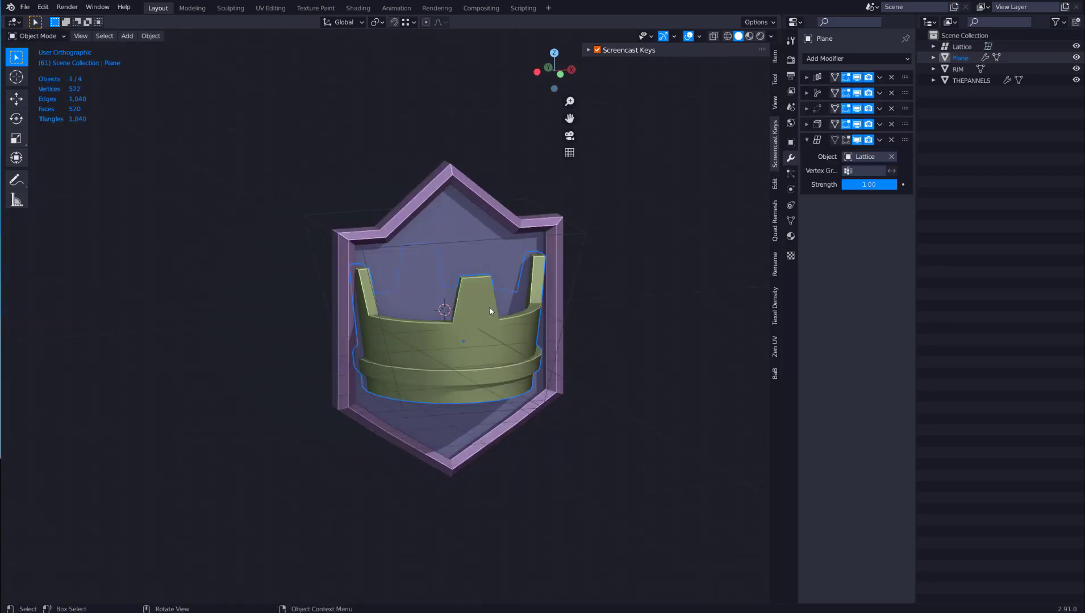
shift+click(582, 238)
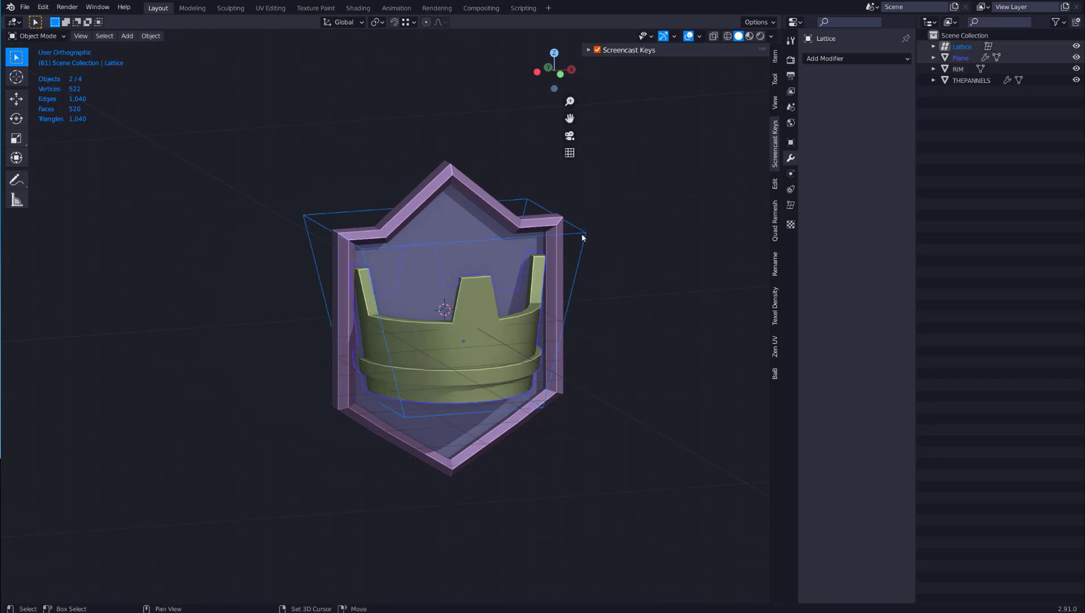
key(s)
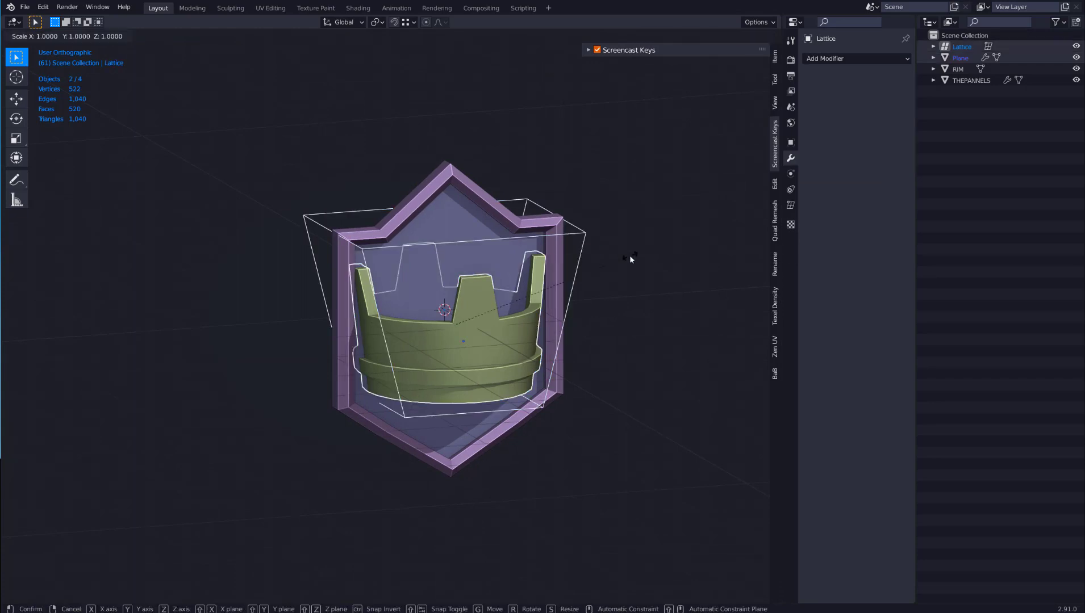
click(587, 267)
mouse_move(525, 279)
middle_down()
mouse_move(625, 286)
mouse_move(519, 278)
middle_up()
click(637, 289)
Extend the crown's base by moving its bottom row of vertices down about 0.22 m along Z.
middle_drag(637, 289, 569, 251)
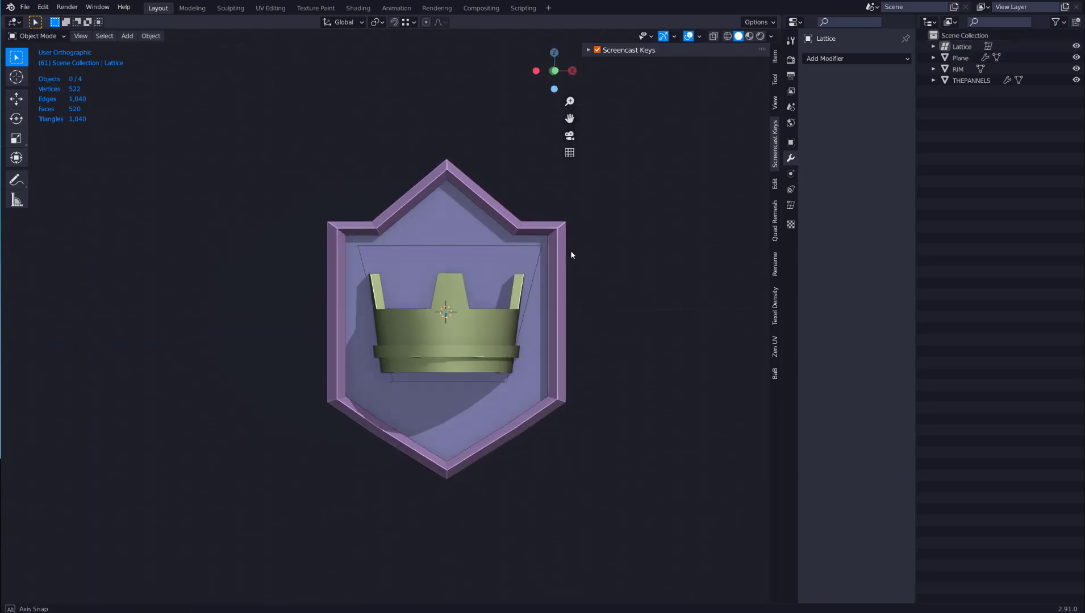
click(375, 249)
shift+click(419, 326)
key(Tab)
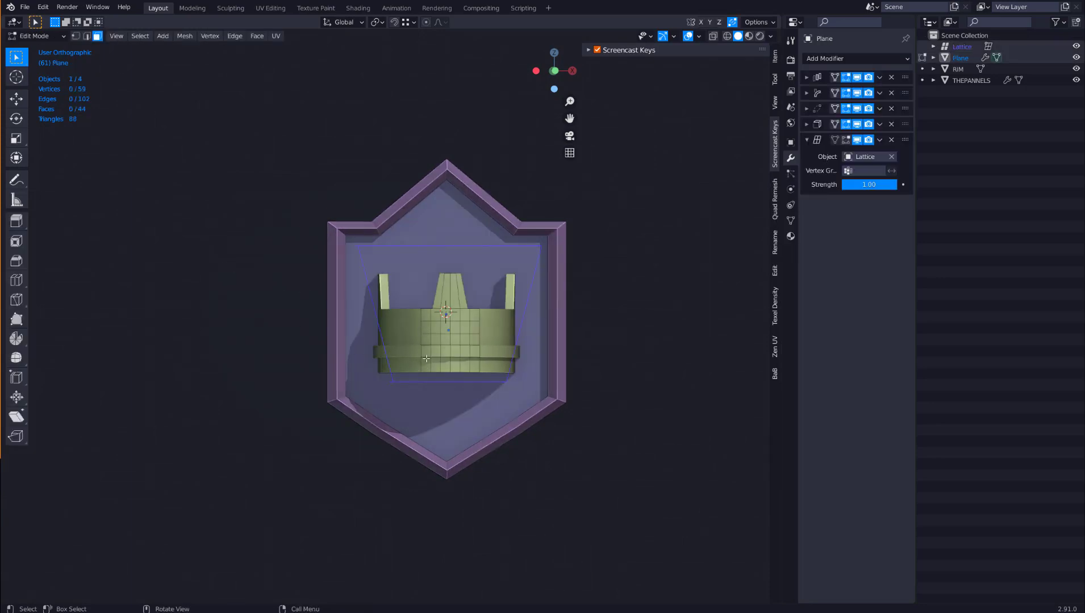
drag(407, 385, 518, 368)
key(g)
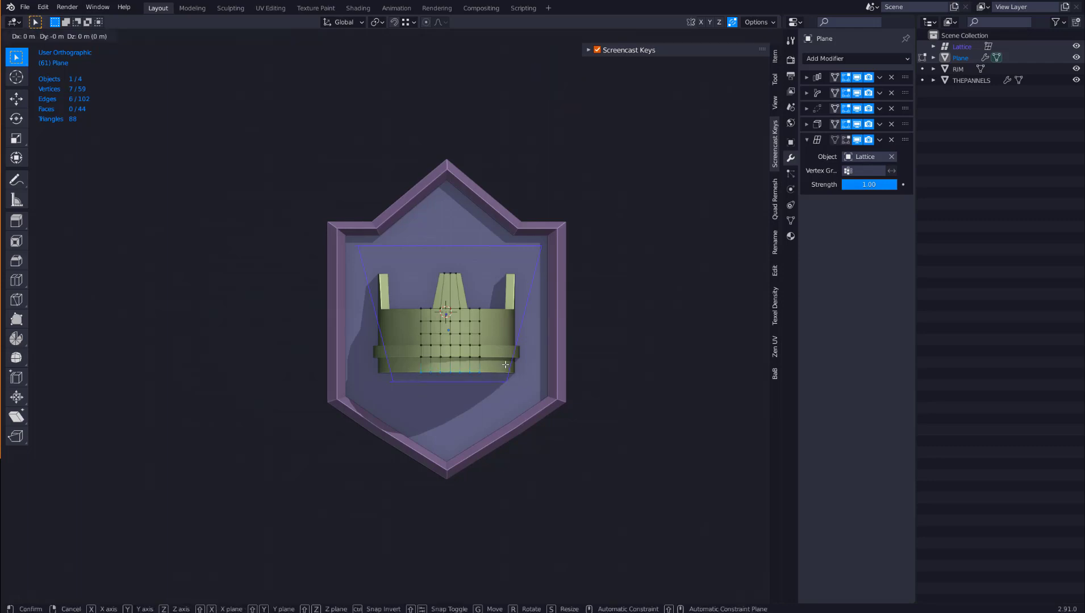
key(z)
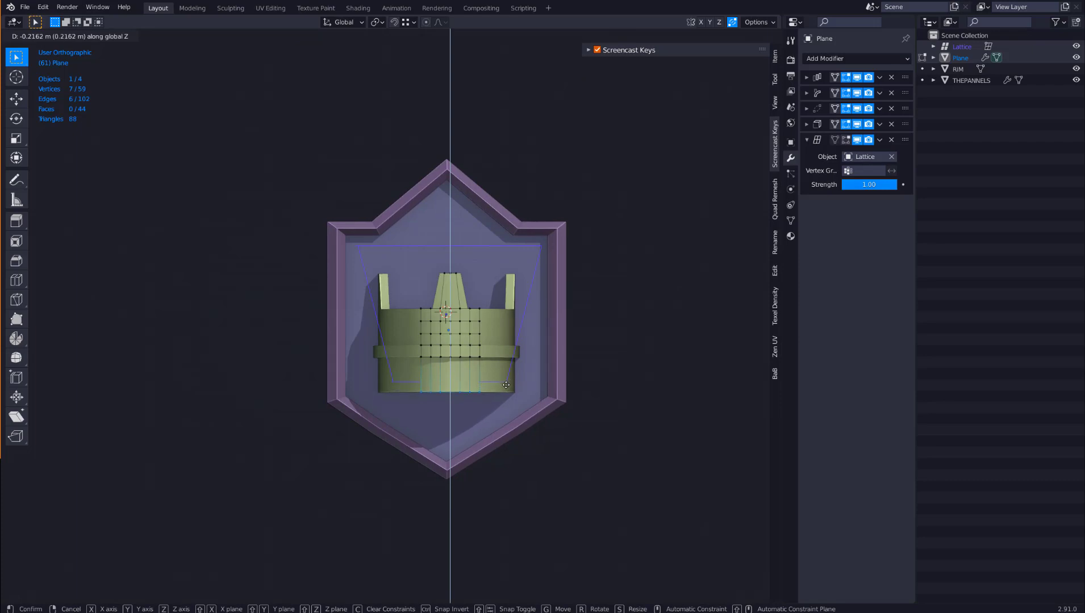
click(504, 388)
key(Tab)
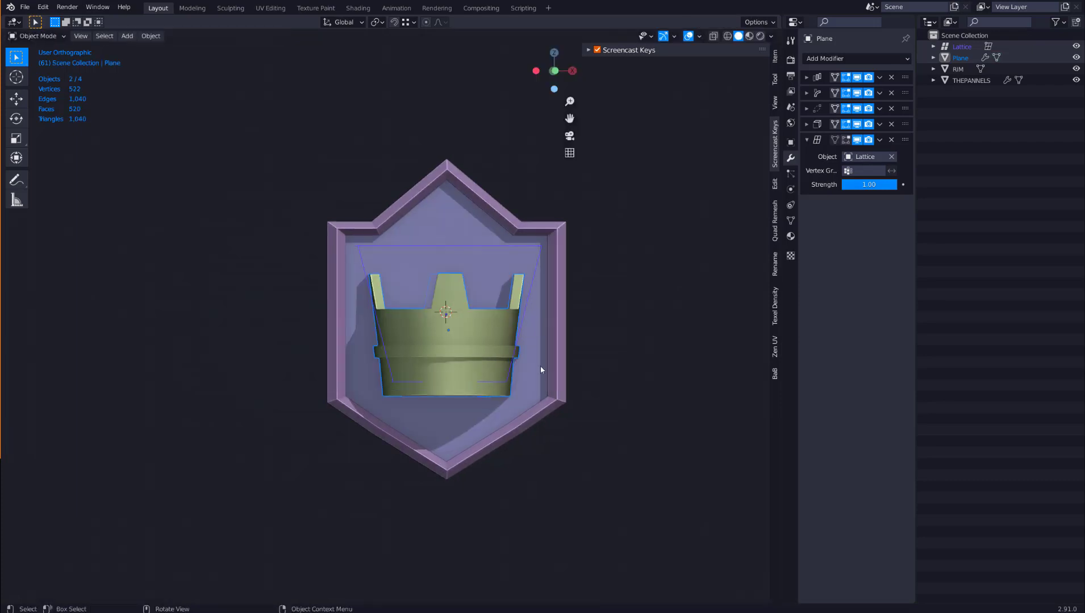
Move the lattice cage down about 0.29 m along Z and deselect everything.
click(538, 262)
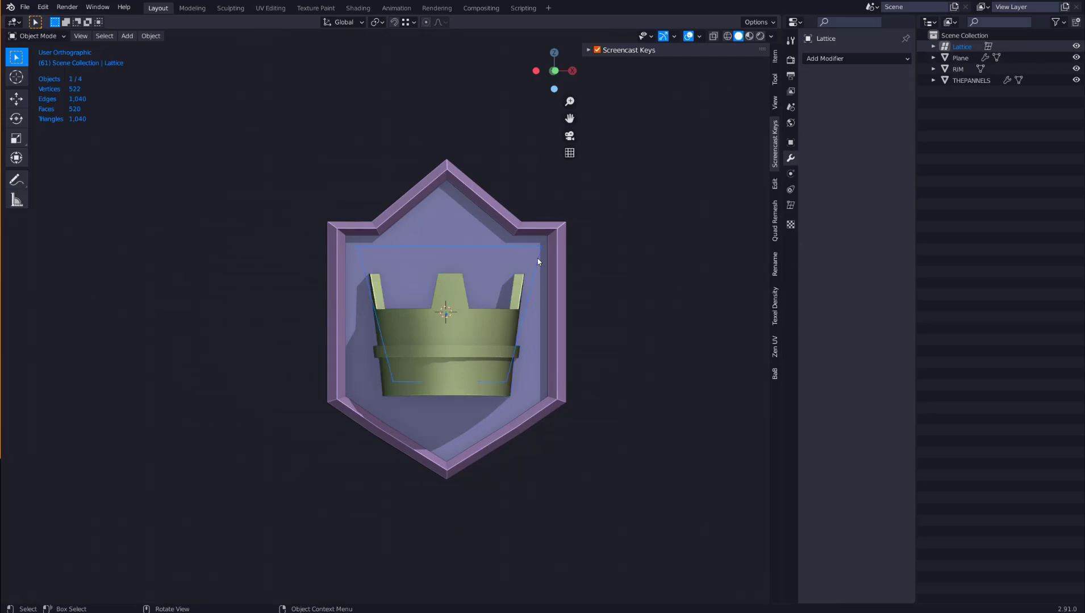
key(g)
key(z)
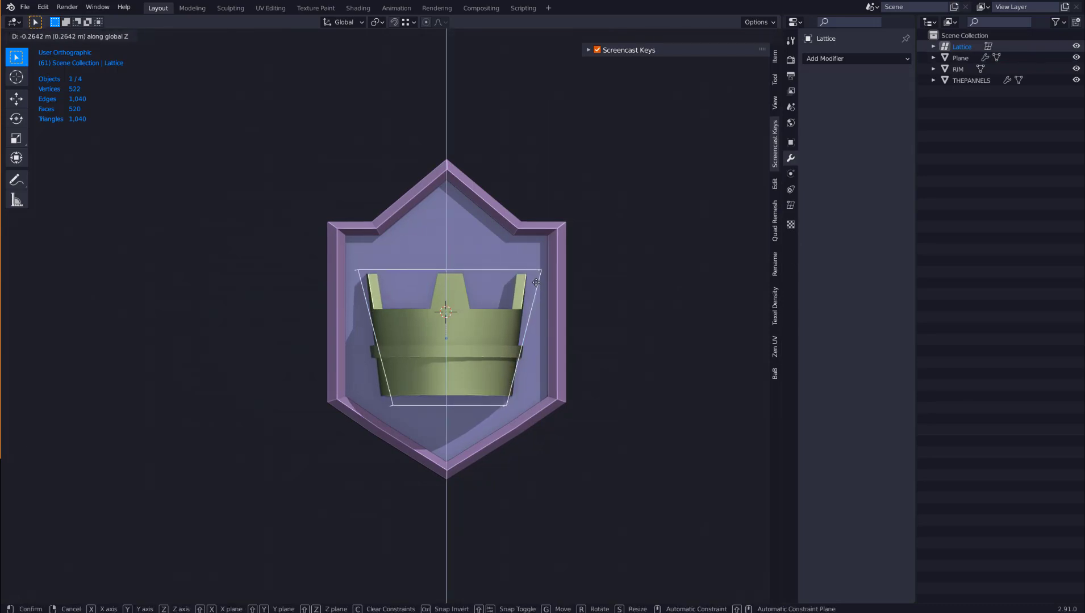
click(534, 285)
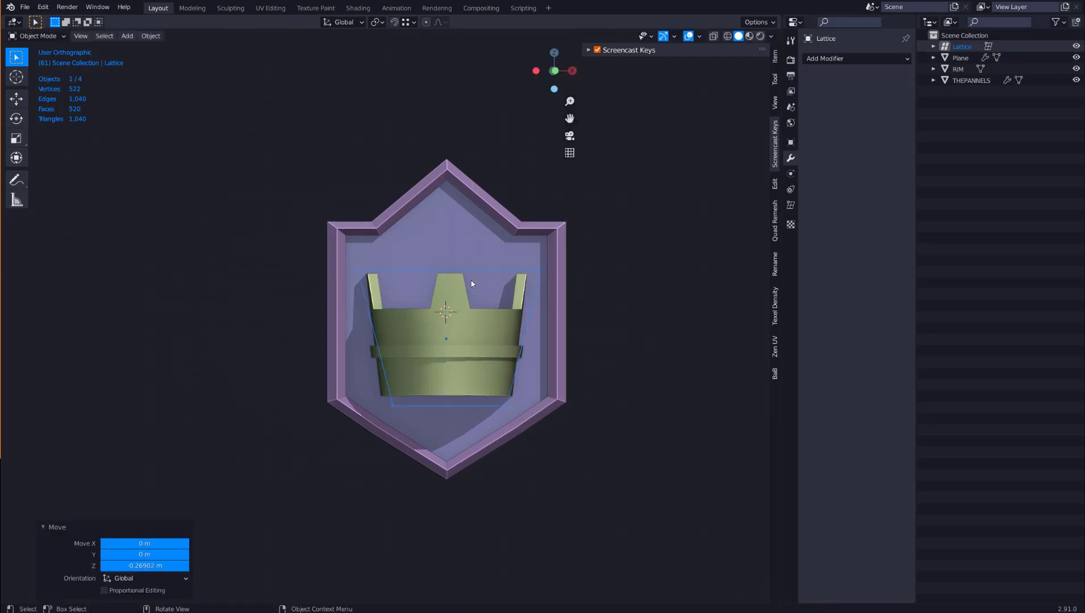
middle_drag(471, 284, 476, 256)
key(alt+a)
Thicken the shield rim by uniformly scaling its outer face loop by about 1.12 and again by about 1.04.
click(462, 254)
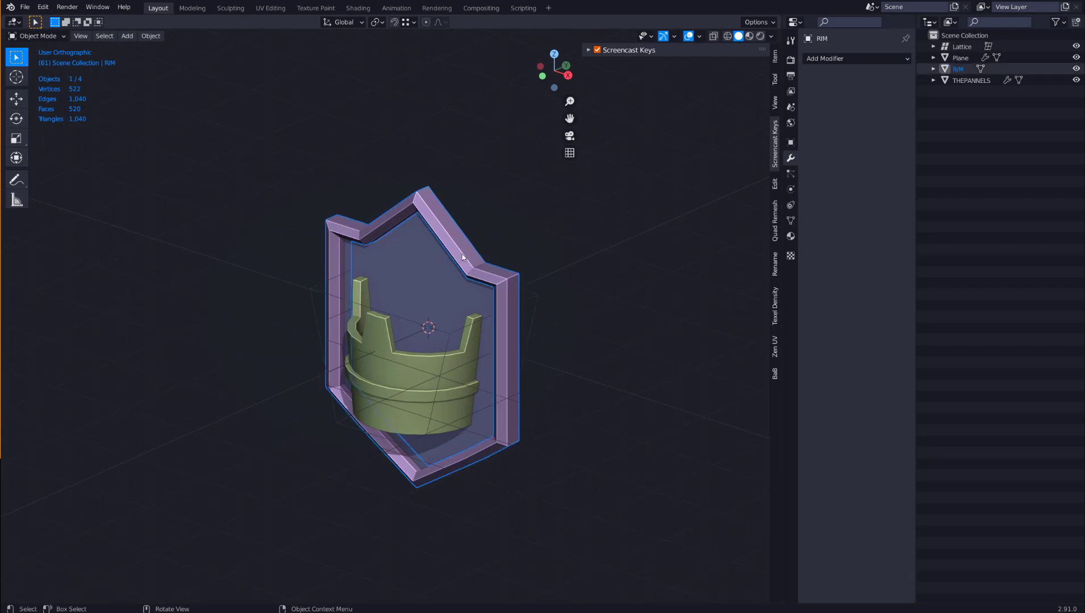
key(Tab)
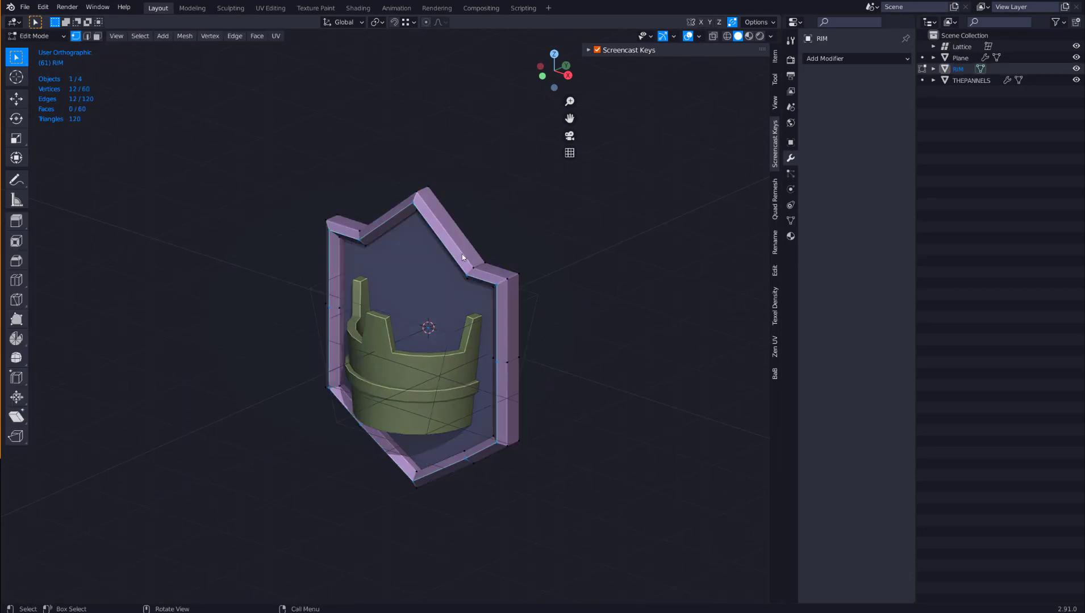
key(3)
click(481, 261)
scroll(488, 257, up, 2)
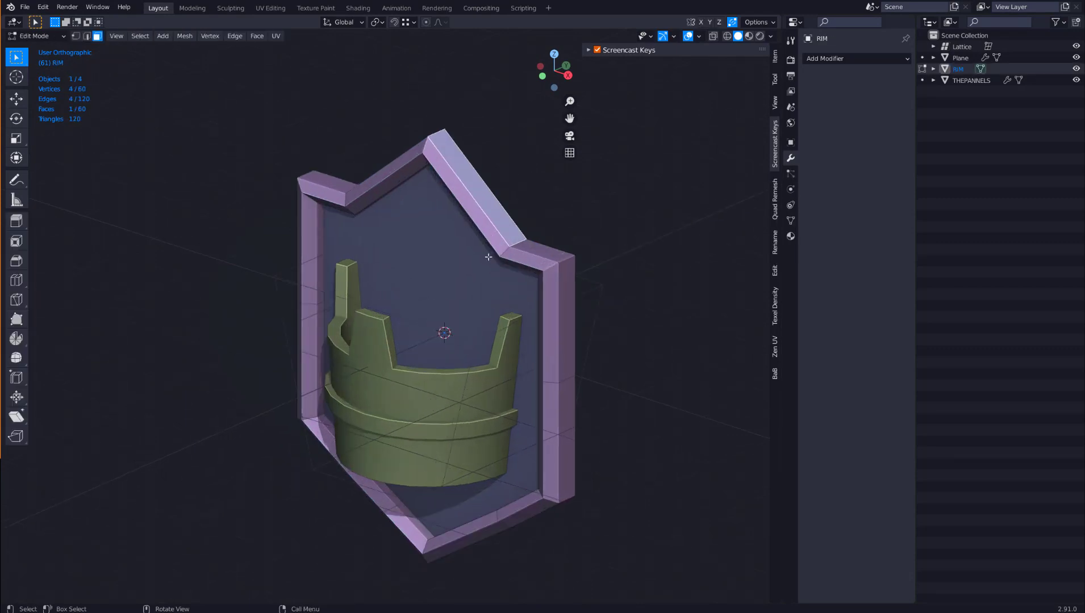
alt+click(518, 243)
mouse_move(513, 243)
middle_down()
mouse_move(461, 179)
mouse_move(574, 230)
mouse_move(526, 253)
mouse_move(508, 245)
middle_up()
key(s)
click(588, 225)
key(s)
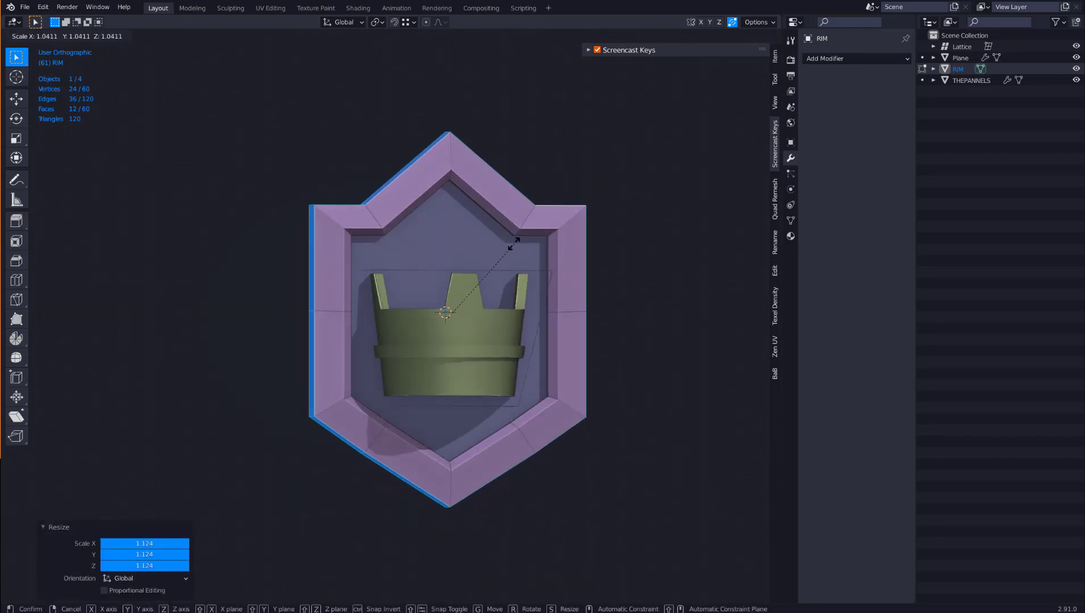
click(514, 241)
middle_drag(515, 240, 537, 260)
key(Tab)
click(598, 248)
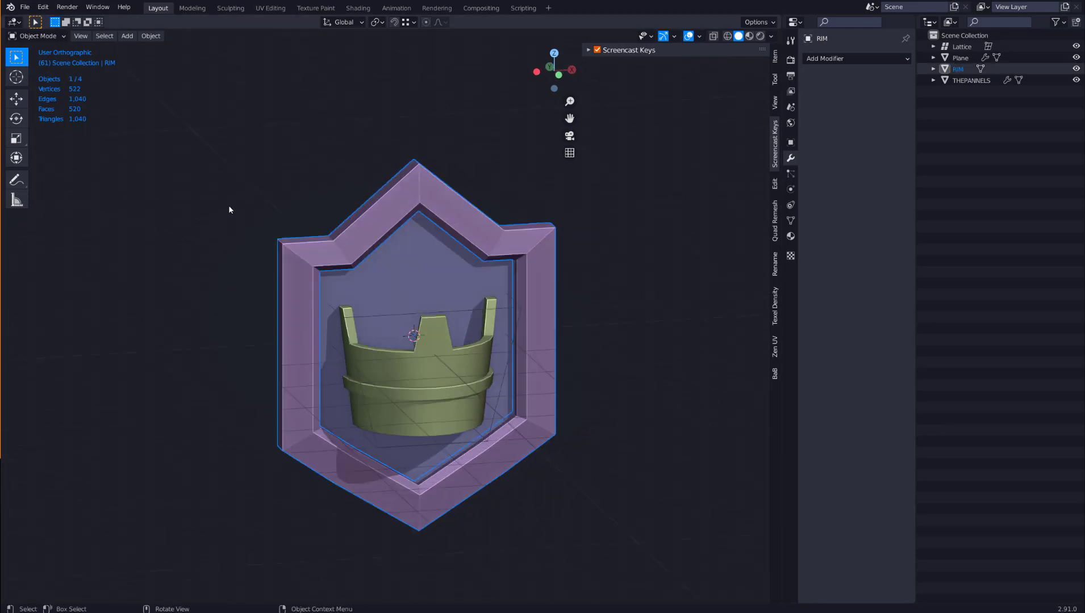
click(228, 206)
click(299, 251)
click(289, 227)
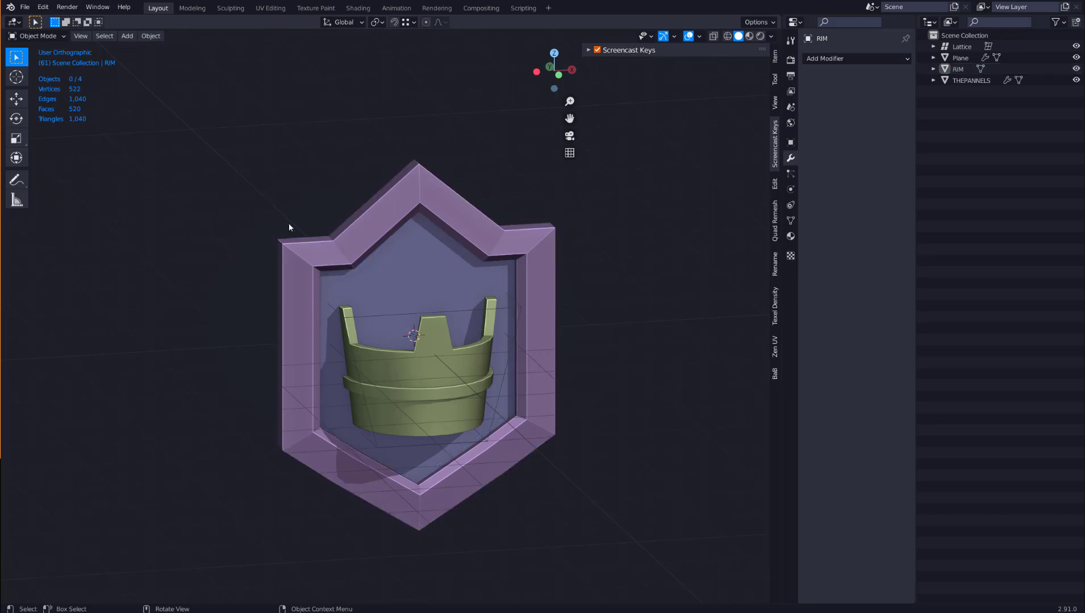
Apply the Solidify modifier on the THEPANNELS object.
middle_drag(423, 273, 420, 237)
click(425, 260)
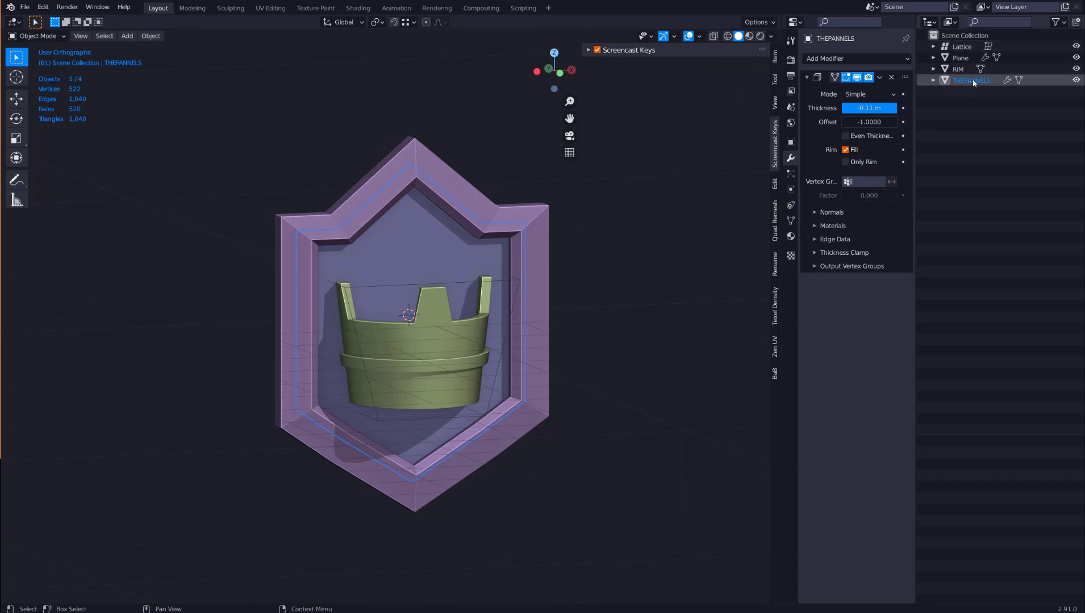
click(879, 78)
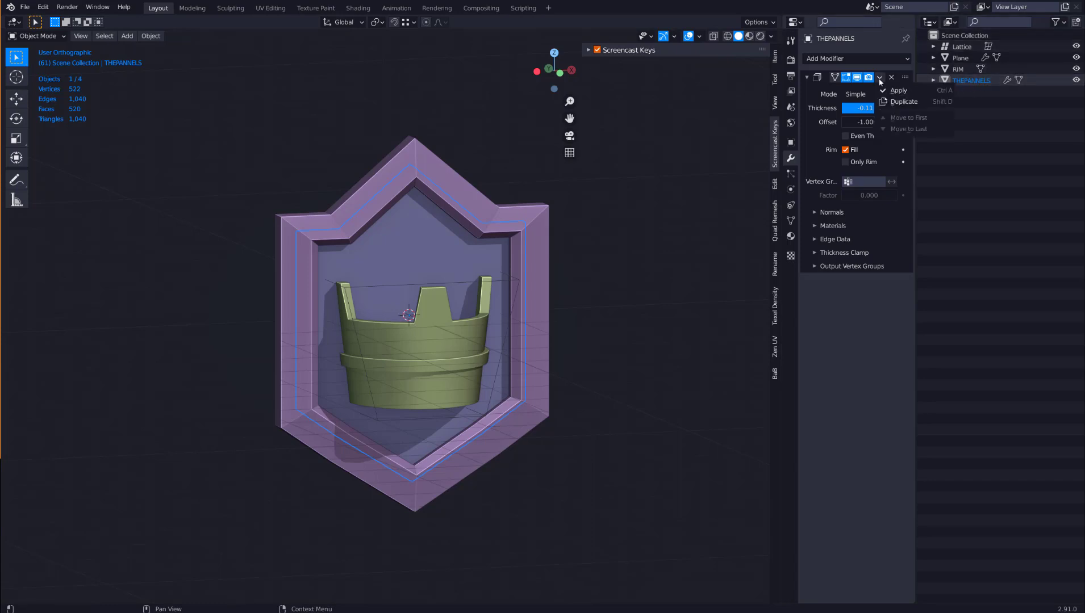
click(896, 91)
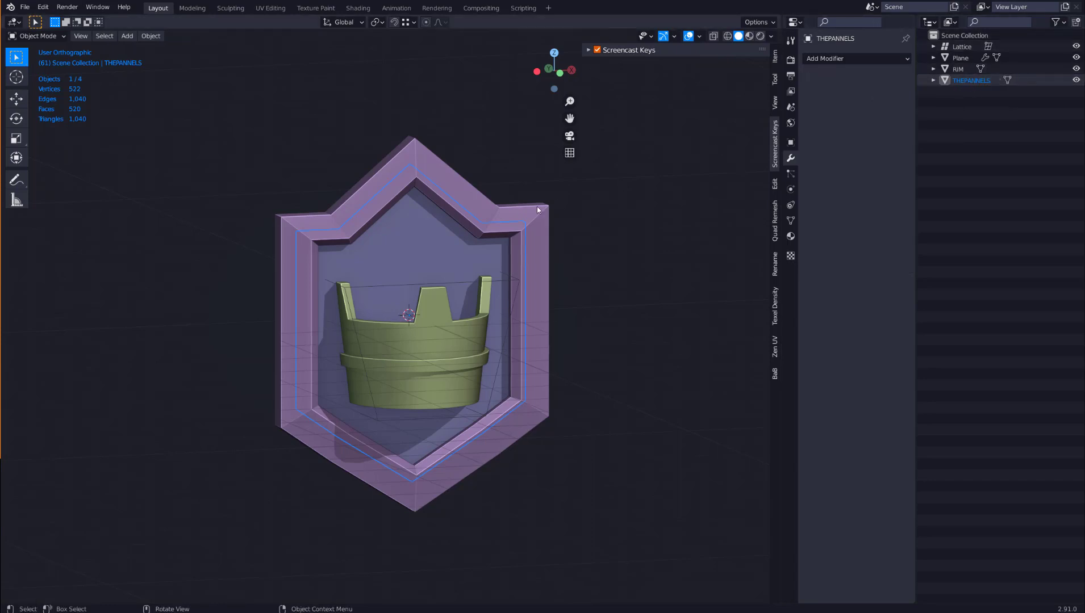
Switch to the Sculpting workspace for the THEPANNELS object and try a Draw brush stroke on the upper back panel.
mouse_move(436, 221)
middle_down()
mouse_move(412, 202)
mouse_move(431, 233)
mouse_move(404, 221)
middle_up()
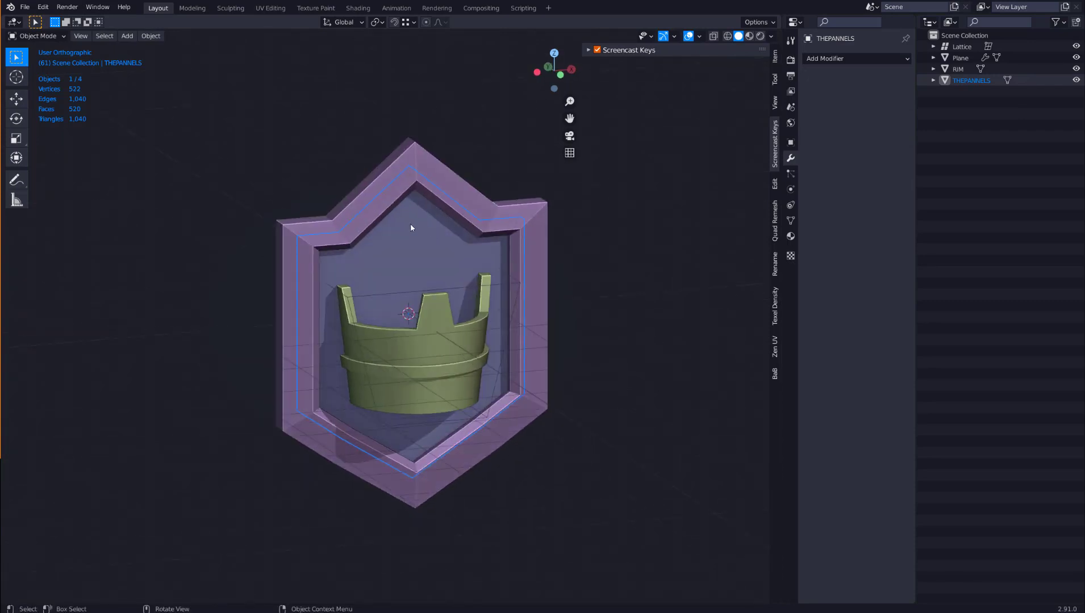
click(226, 13)
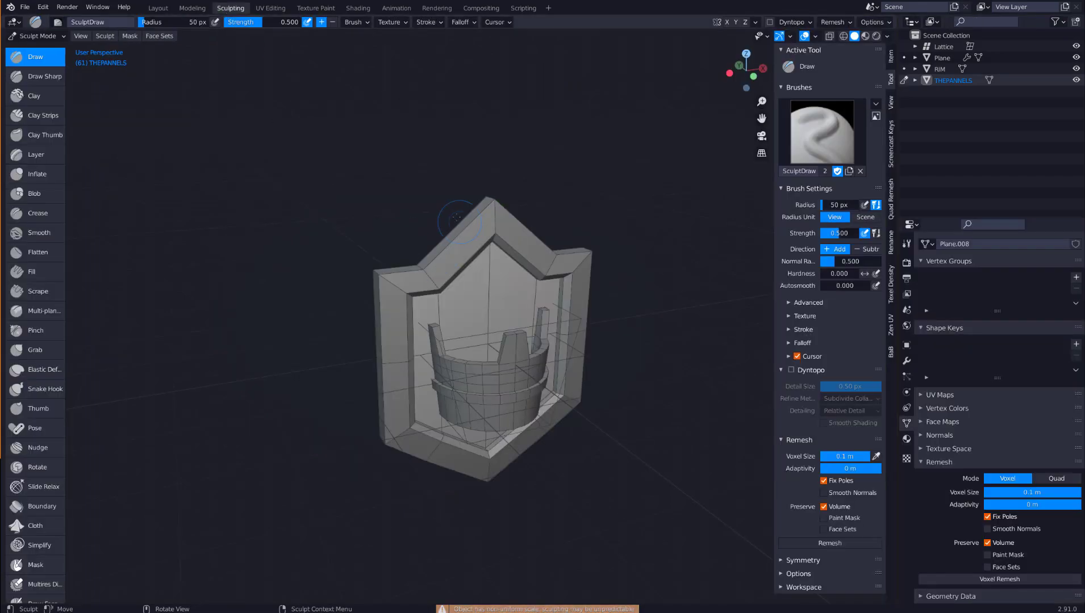
middle_drag(432, 273, 460, 227)
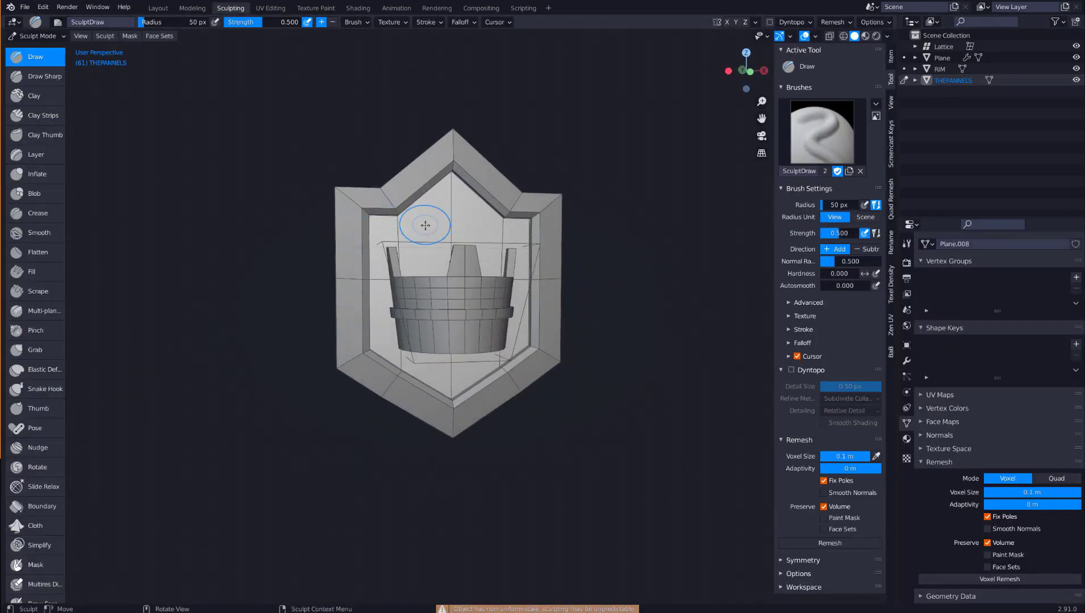
scroll(426, 227, up, 5)
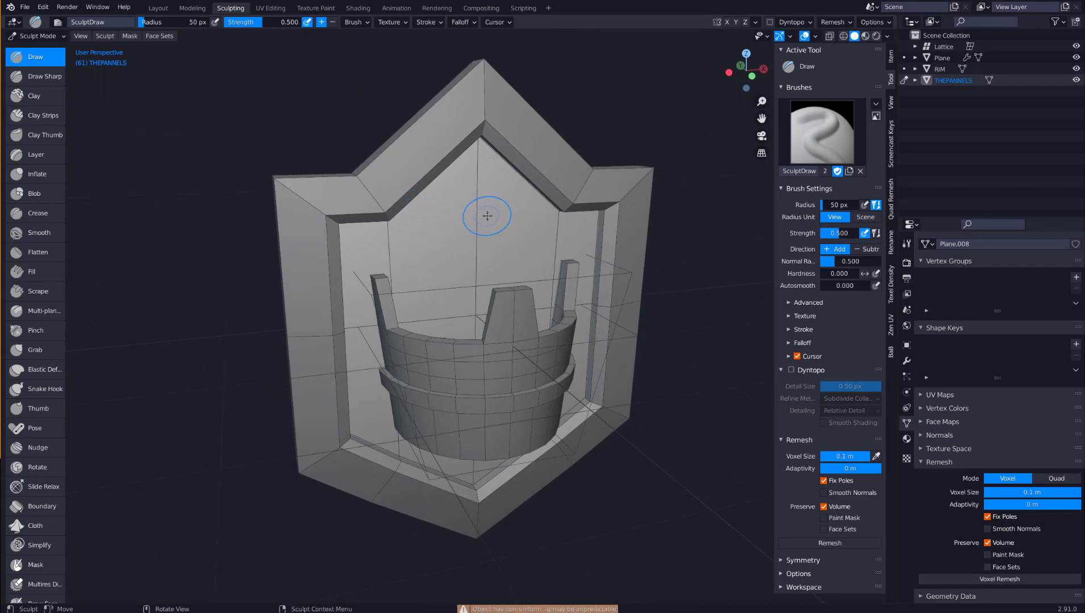
drag(484, 215, 463, 267)
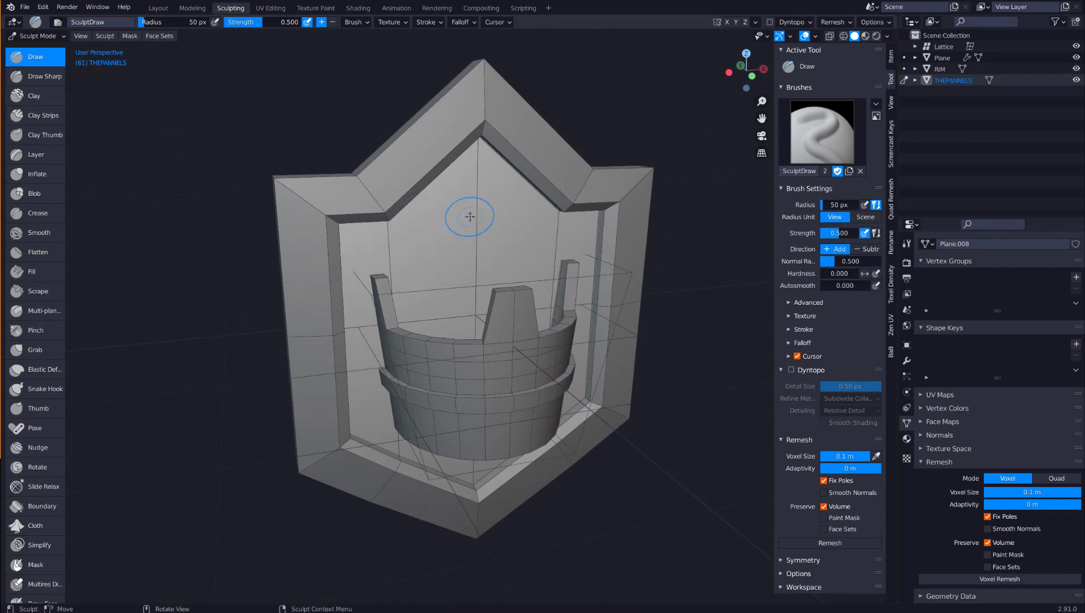
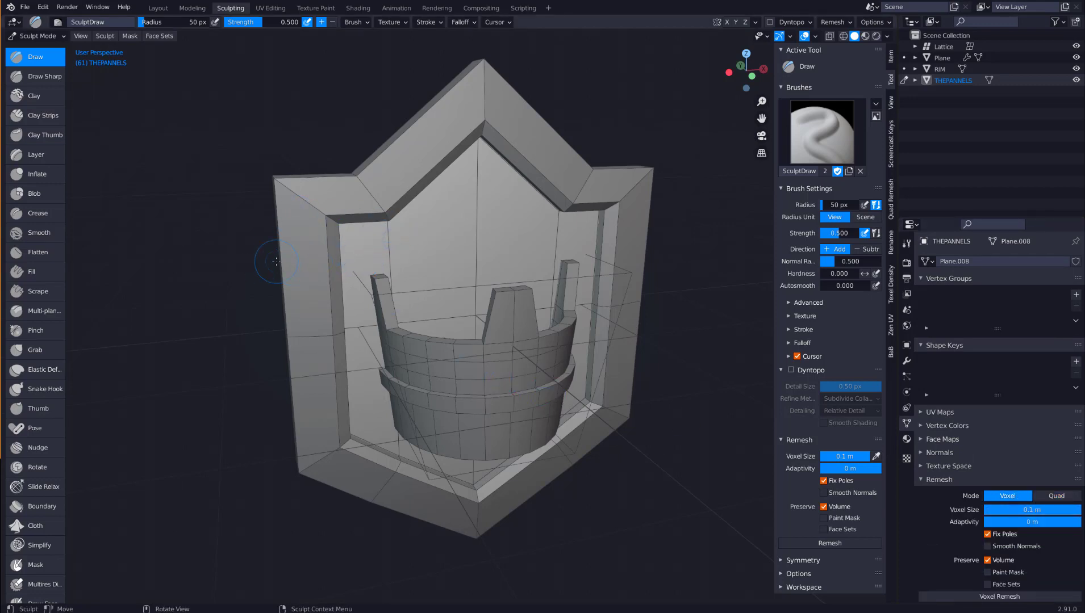
Voxel-remesh THEPANNELS at a voxel size of 0.1079 m, and undo a test Draw stroke on it.
key(r)
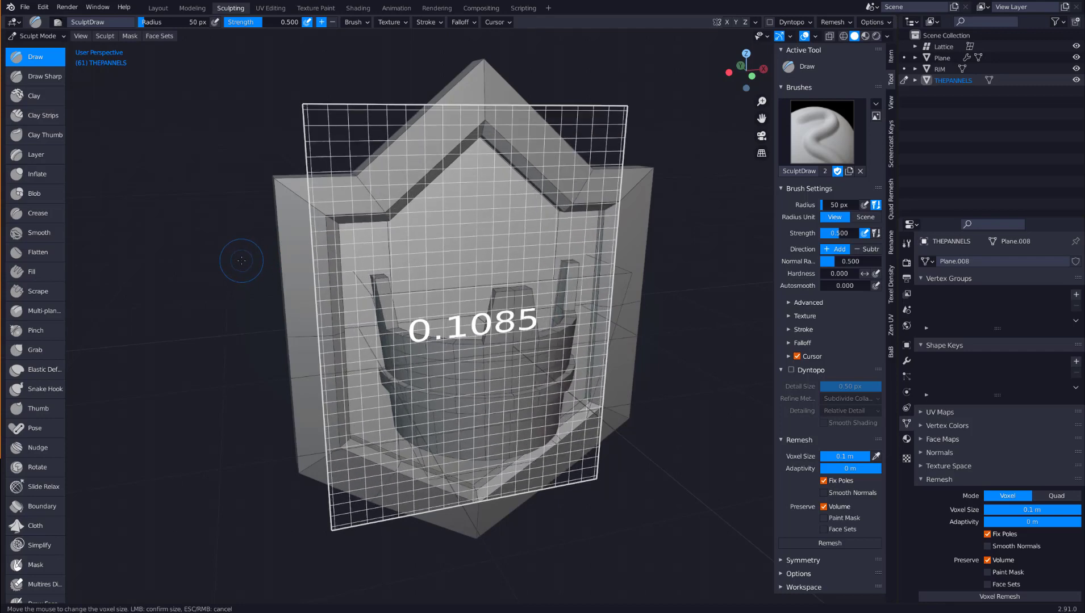
key(Escape)
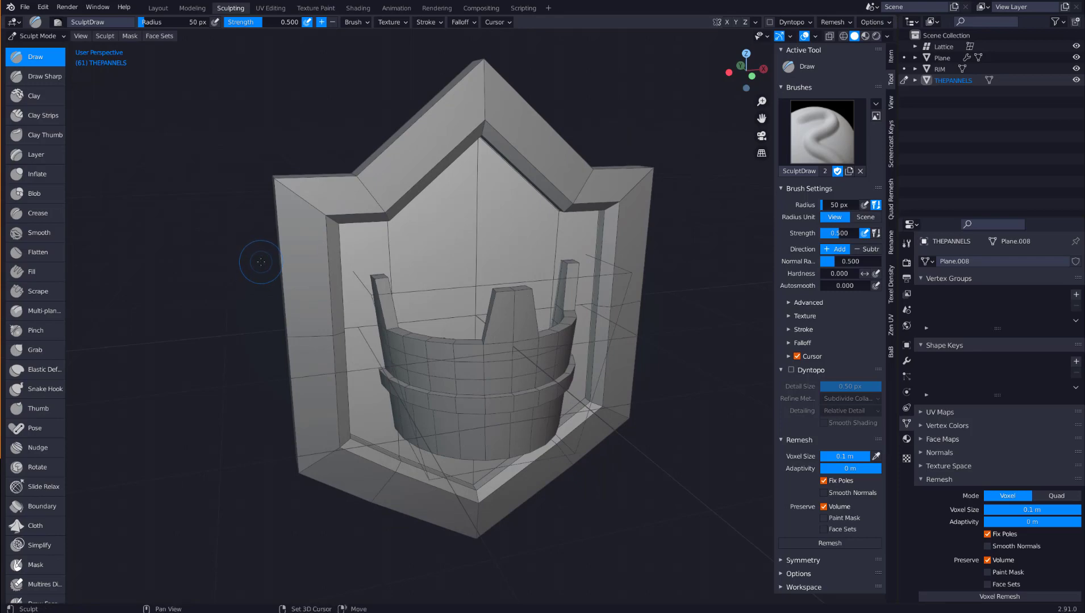
key(r)
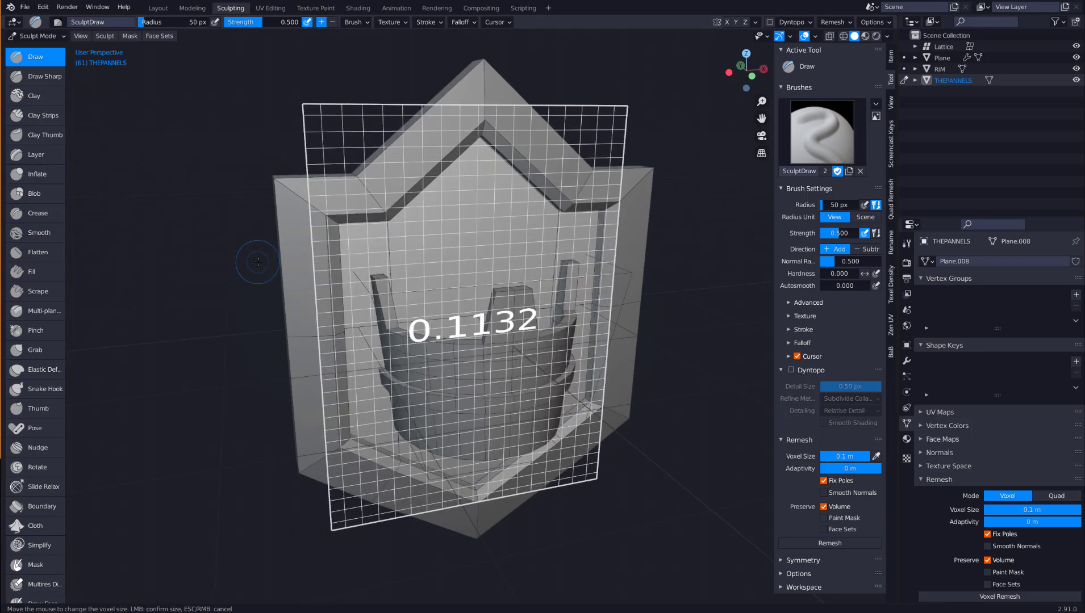
key(Escape)
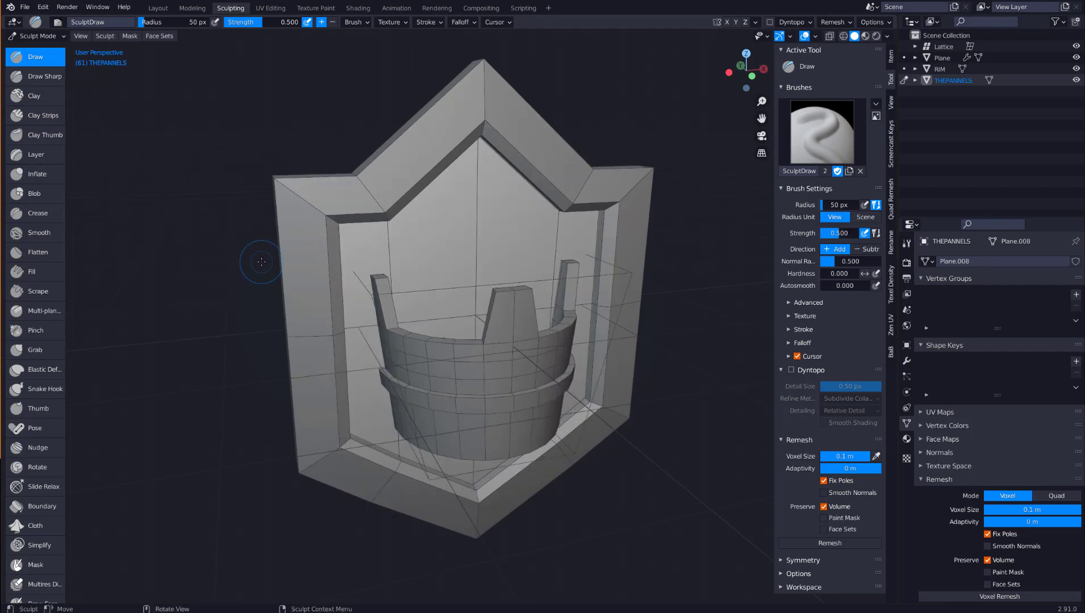
key(ctrl+r)
middle_drag(443, 224, 449, 220)
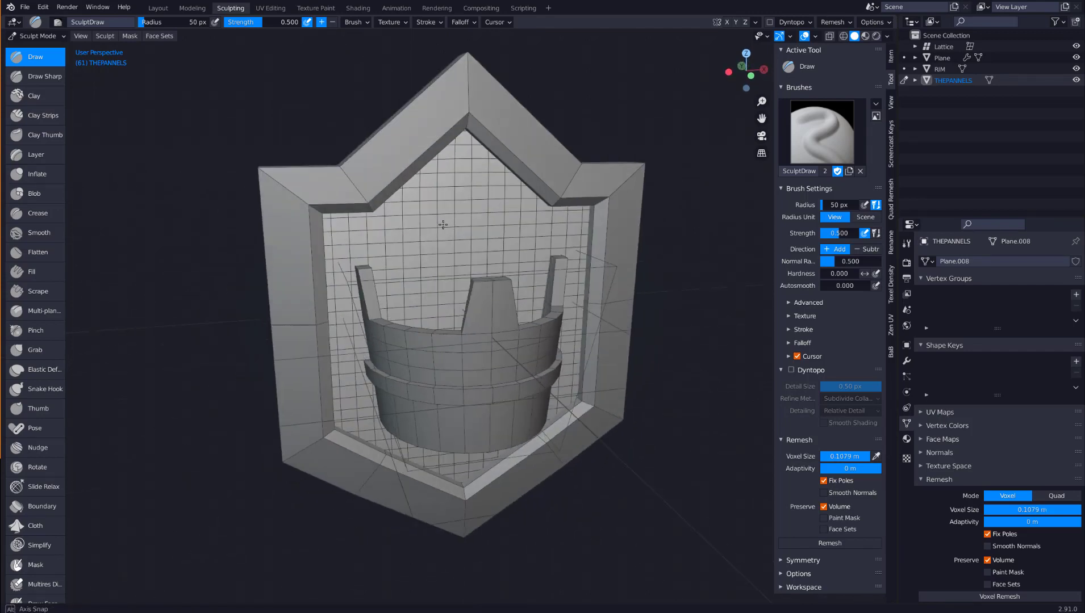
mouse_move(462, 219)
mouse_down()
mouse_move(423, 238)
mouse_move(447, 271)
mouse_up()
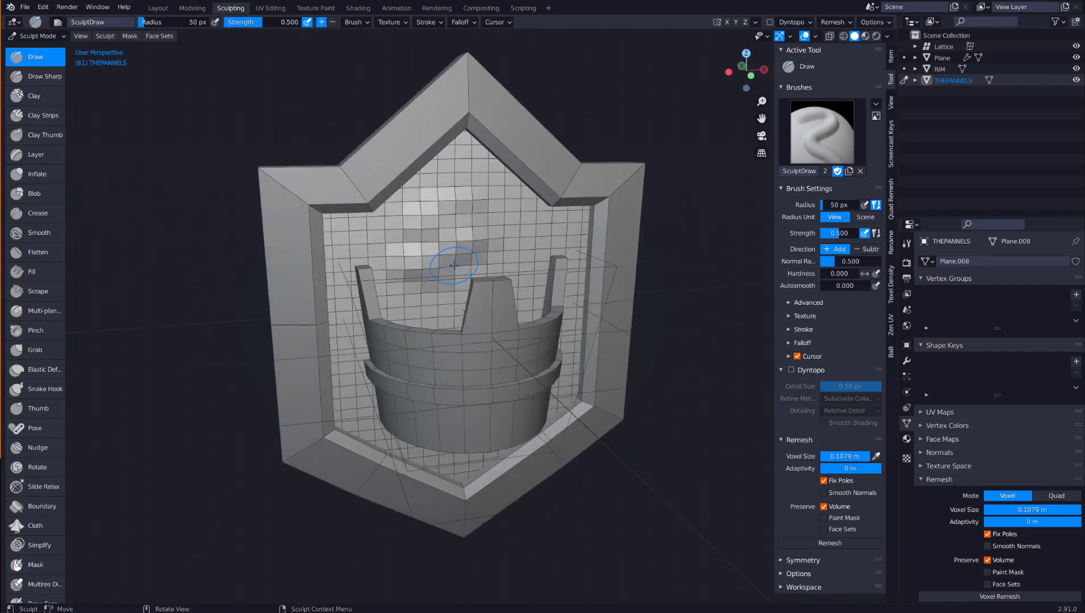
key(ctrl+z)
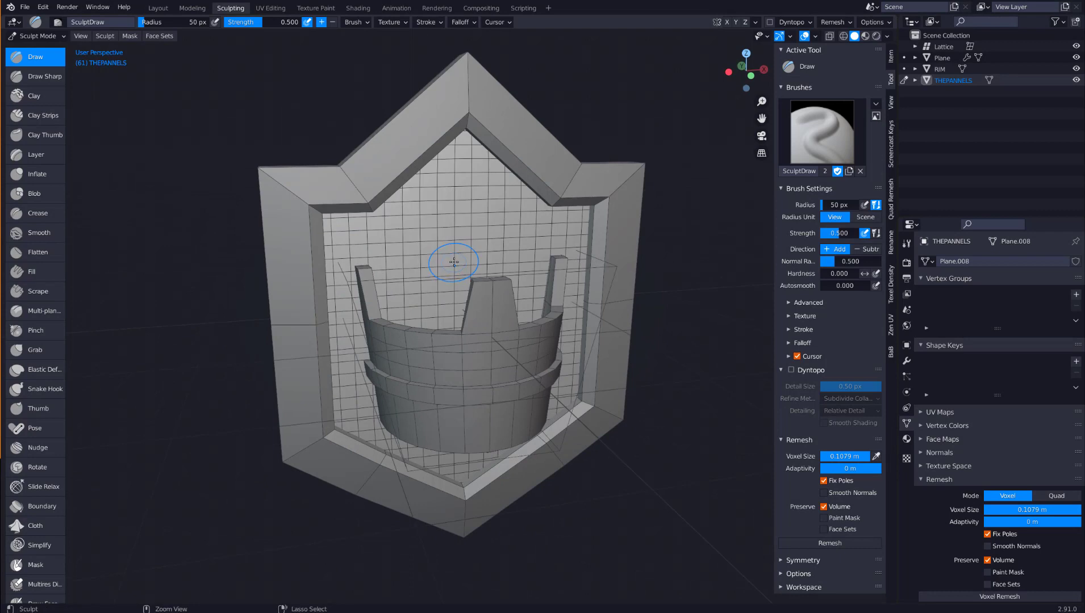
Add a Multiresolution modifier to THEPANNELS and subdivide it to level 4.
click(907, 361)
click(969, 261)
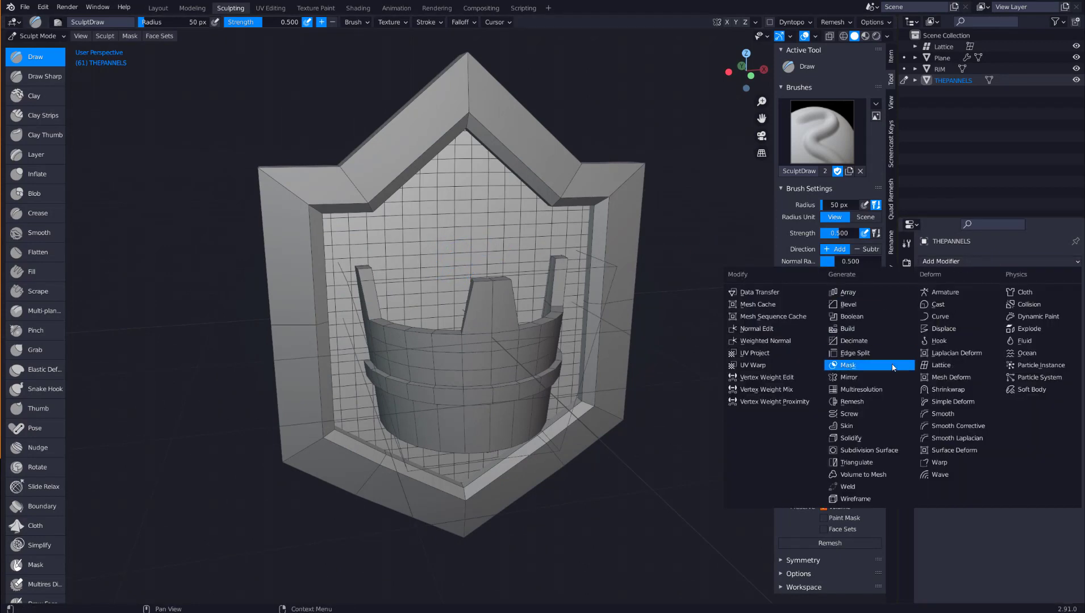
click(881, 387)
click(1017, 375)
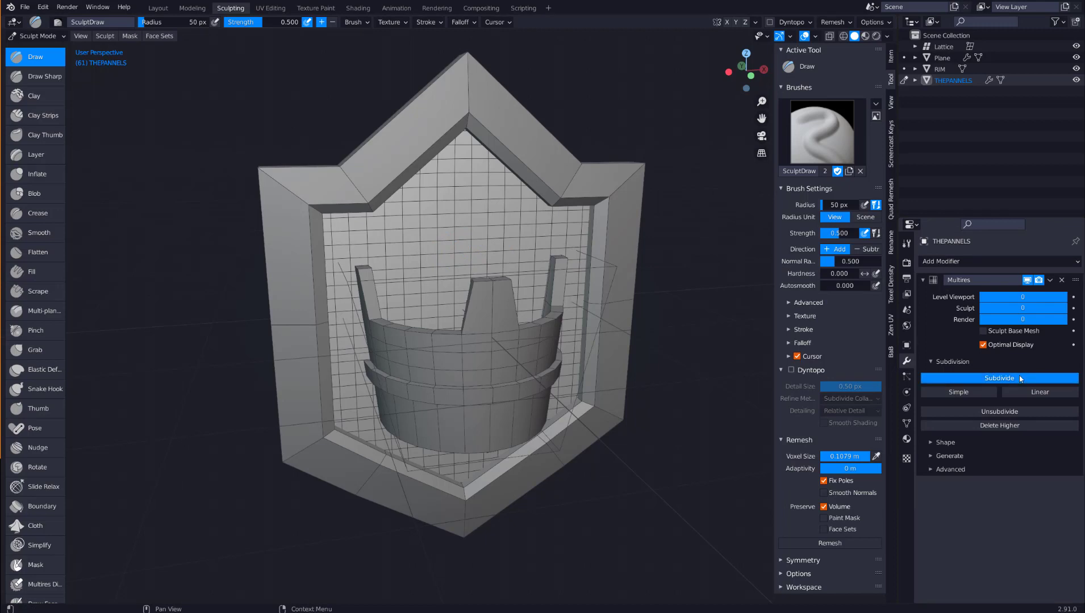
click(1018, 377)
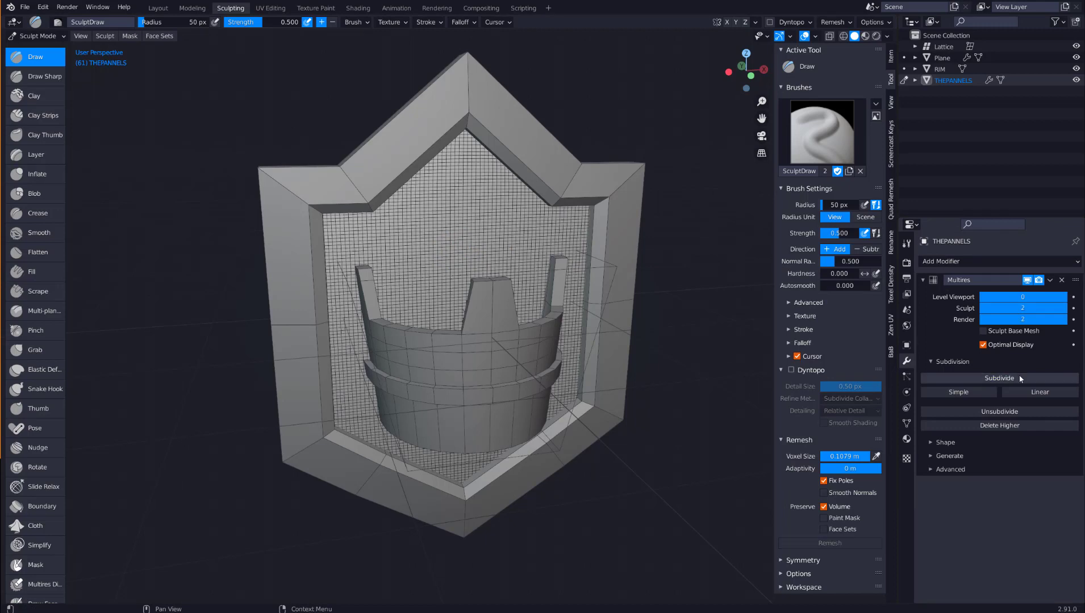
click(1020, 378)
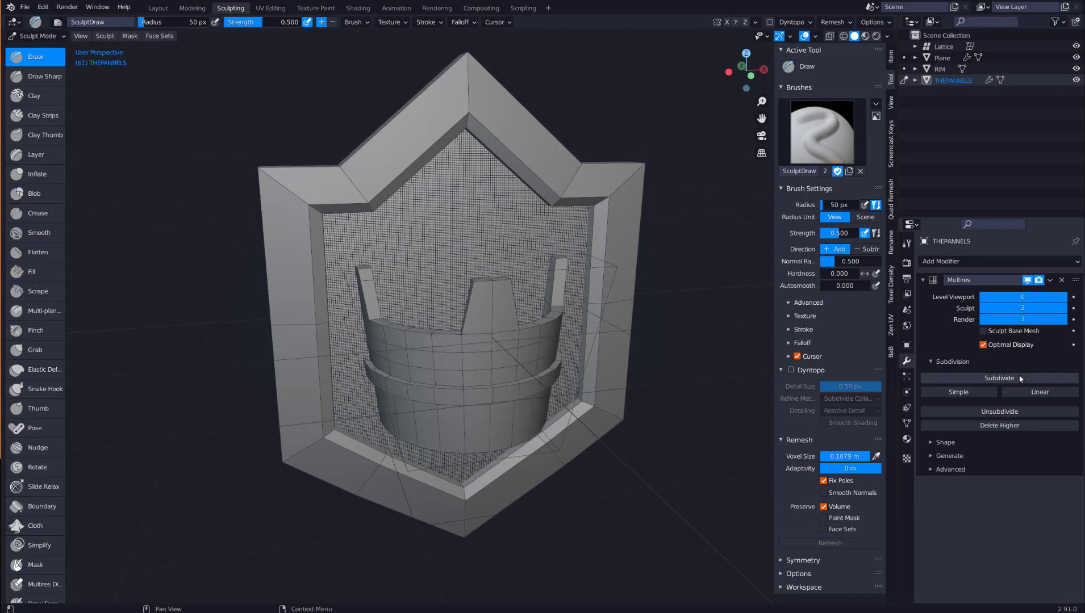
click(1020, 378)
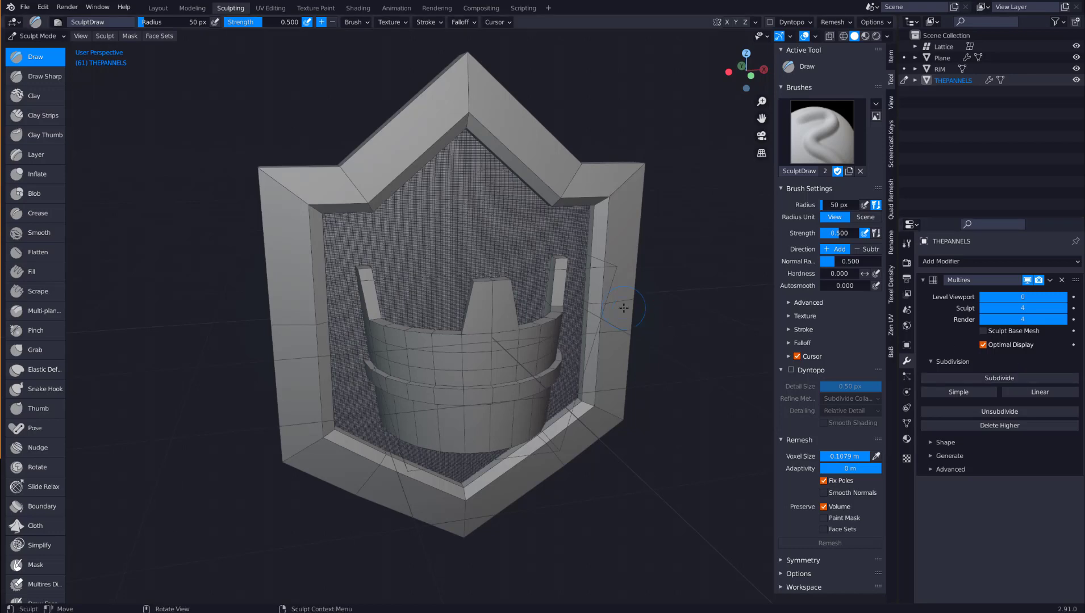
Try a winding Draw stroke on the subdivided back panel above the bucket shape and undo it.
mouse_move(499, 264)
middle_down()
mouse_move(471, 249)
mouse_move(423, 267)
middle_up()
mouse_move(413, 260)
mouse_down()
mouse_move(397, 267)
mouse_move(364, 329)
mouse_move(456, 289)
mouse_move(453, 273)
mouse_up()
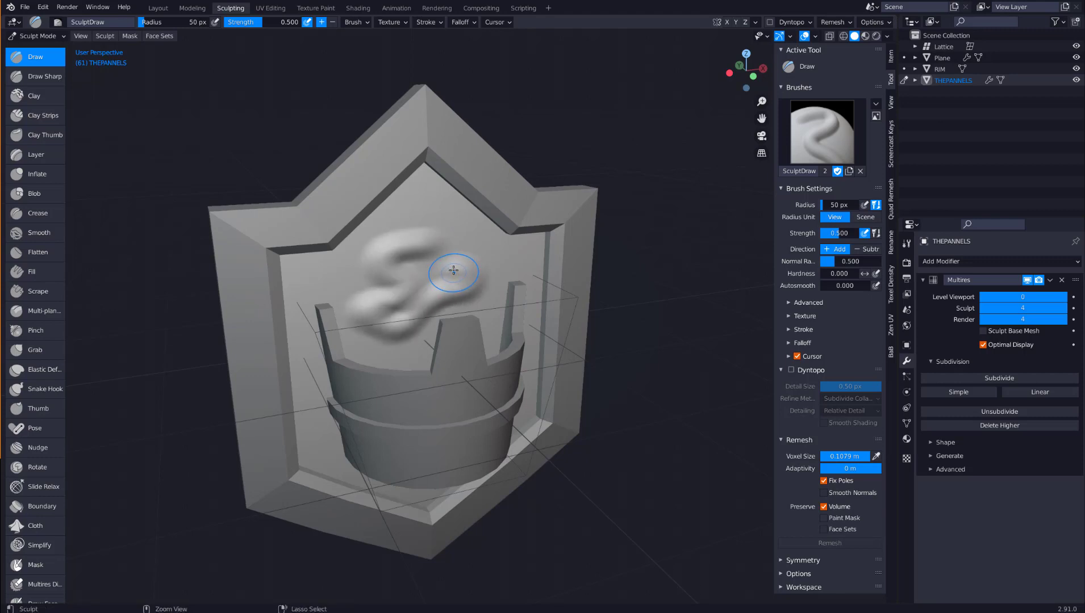
key(ctrl+z)
middle_drag(376, 250, 446, 253)
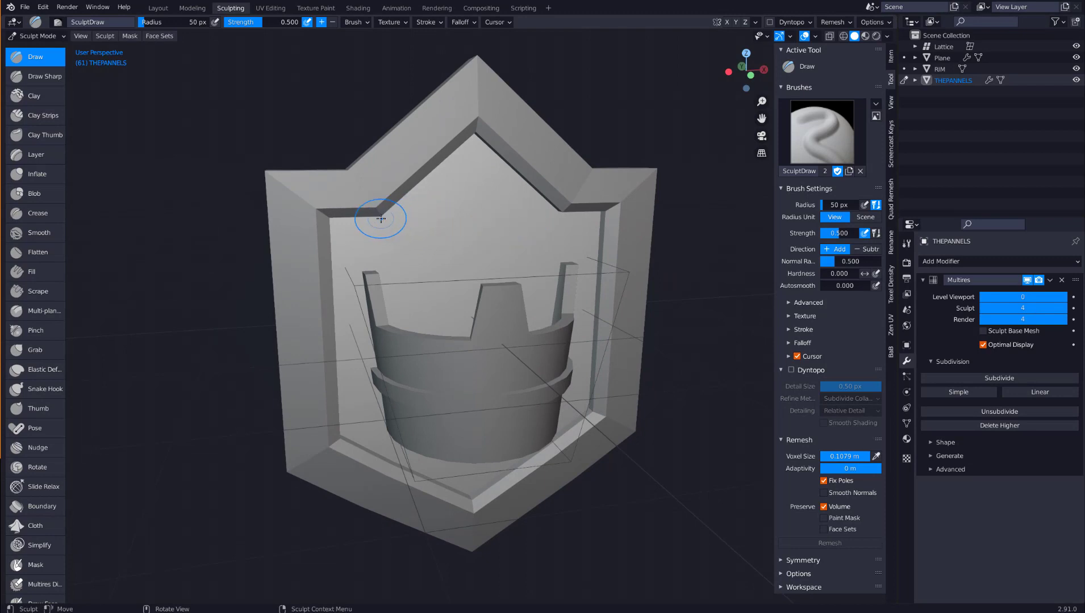
key(f)
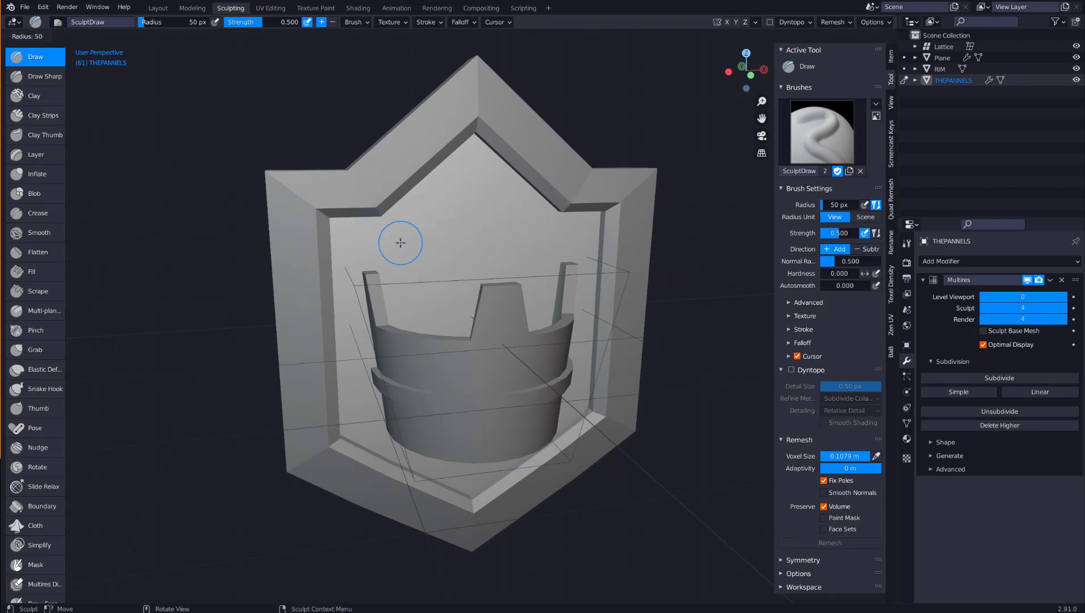
click(400, 243)
middle_drag(436, 230, 496, 268)
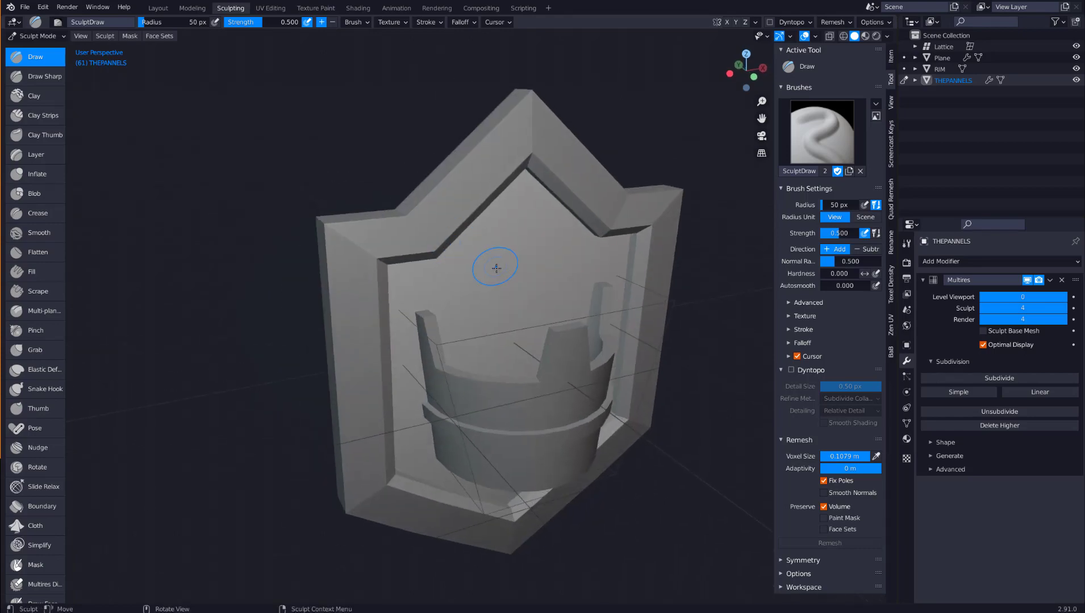
scroll(496, 268, up, 6)
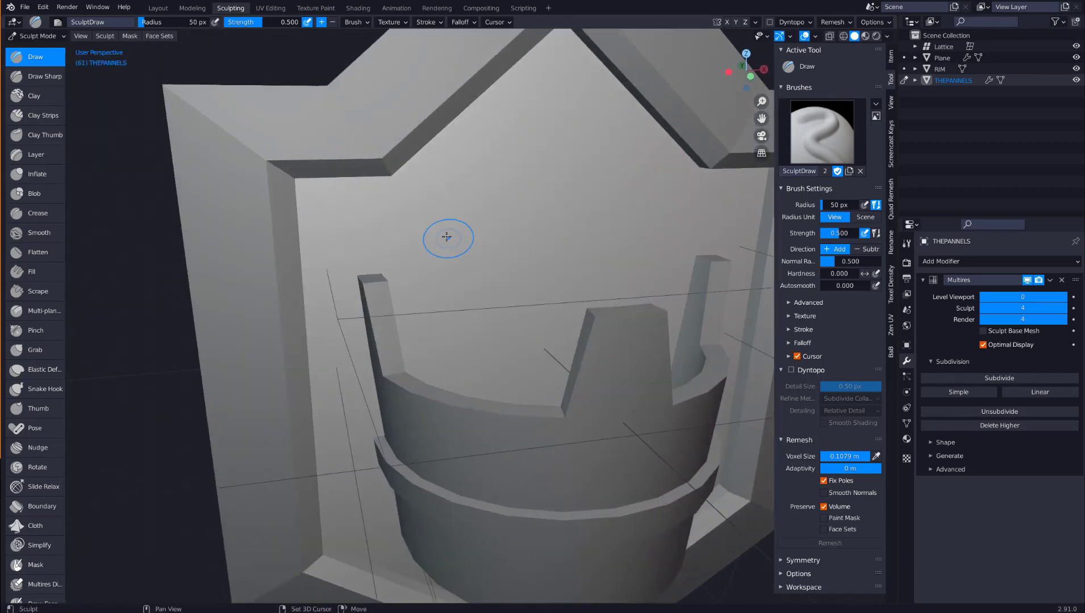
scroll(431, 227, down, 5)
scroll(419, 216, down, 2)
scroll(421, 215, up, 2)
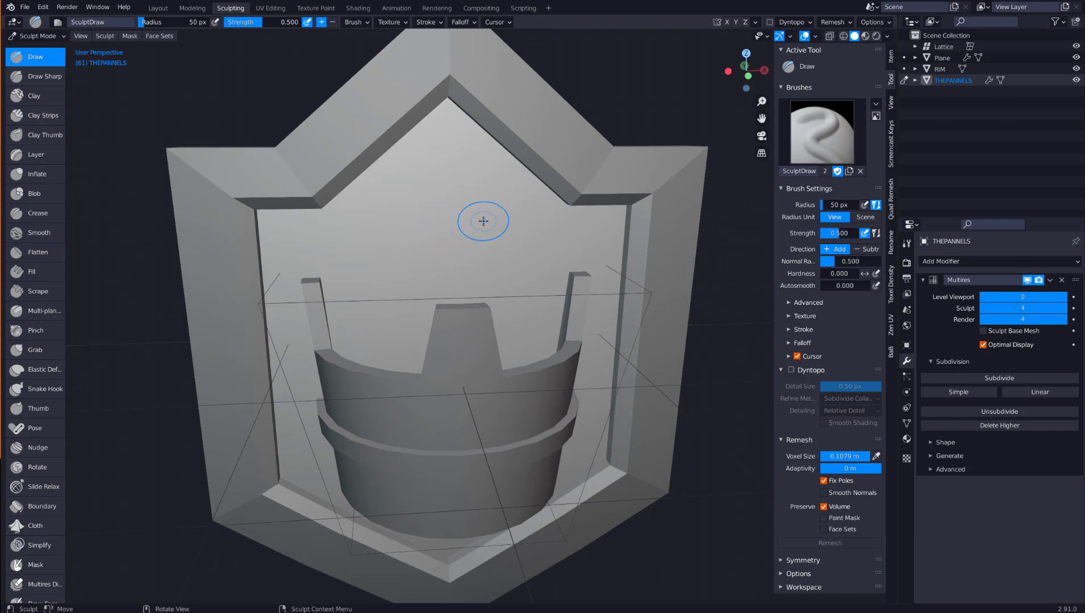
Apply location, rotation and scale to THEPANNELS in the Layout workspace and return to the Sculpting workspace.
click(158, 8)
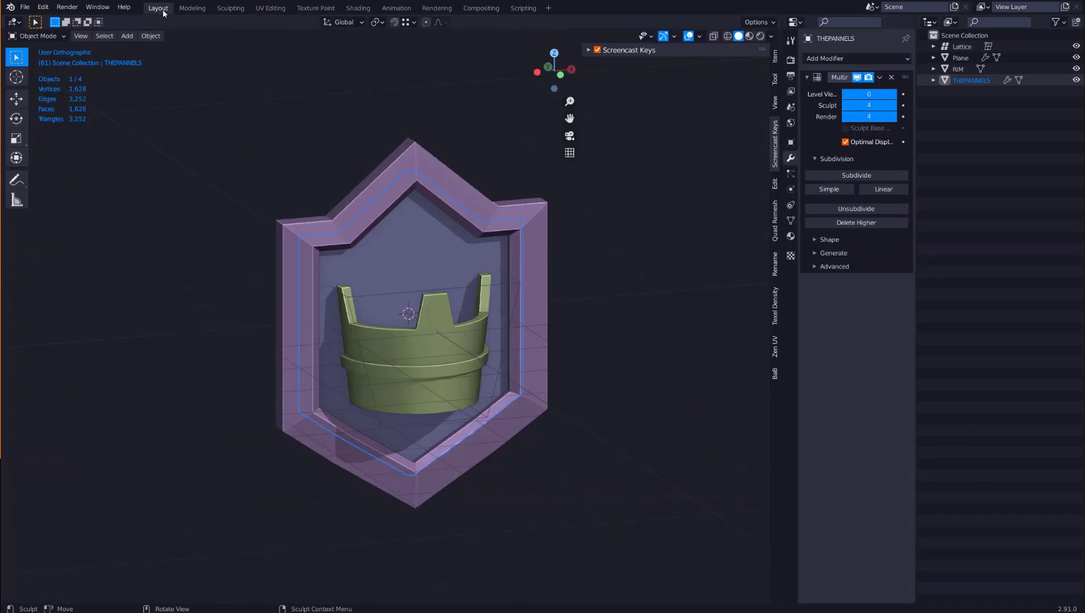
middle_drag(409, 230, 396, 241)
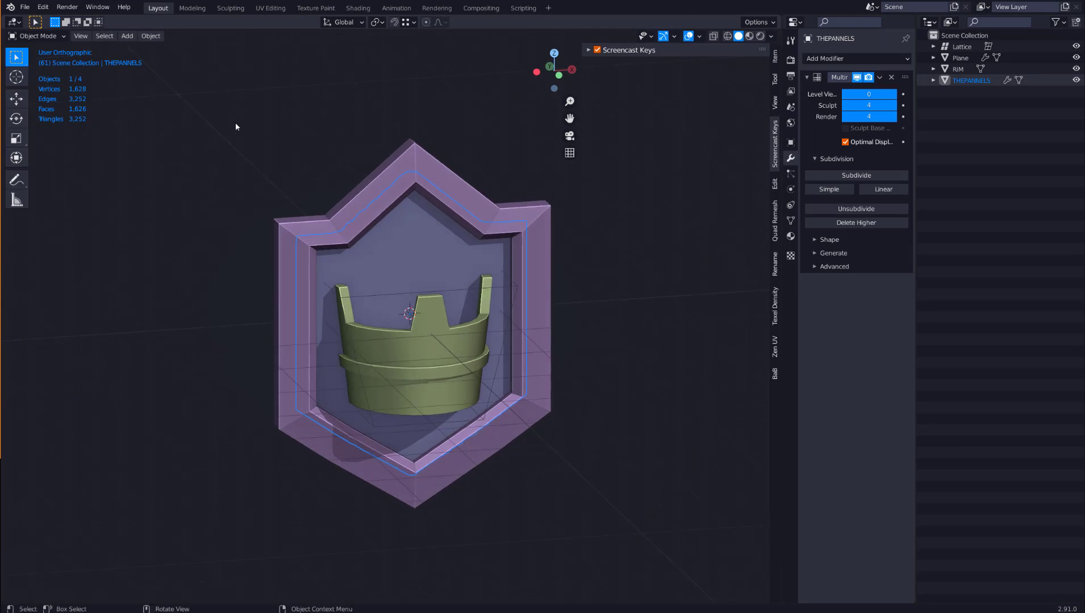
key(ctrl+a)
click(514, 243)
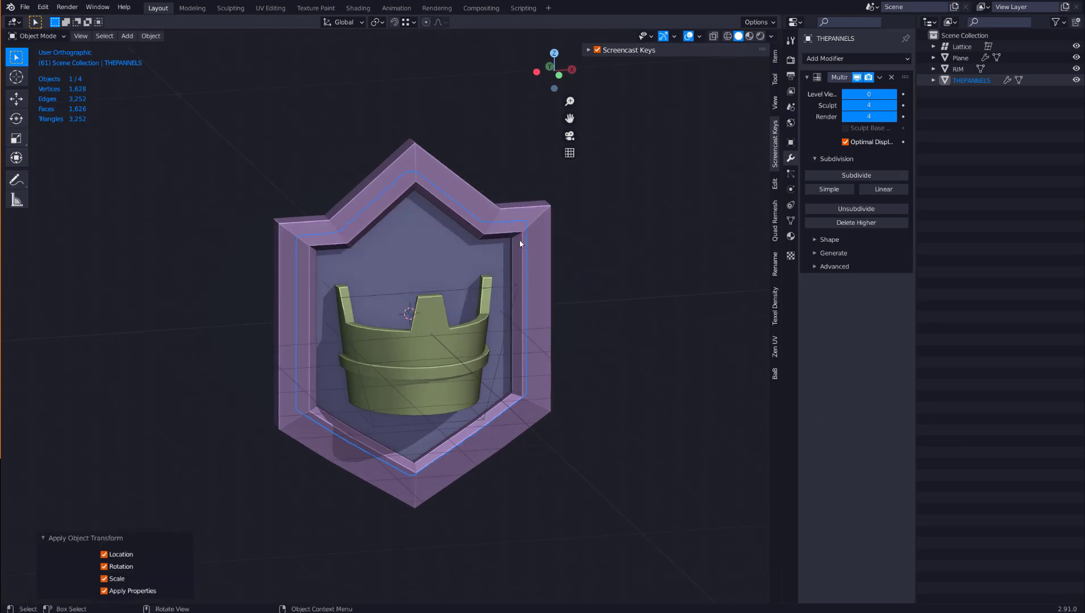
click(228, 9)
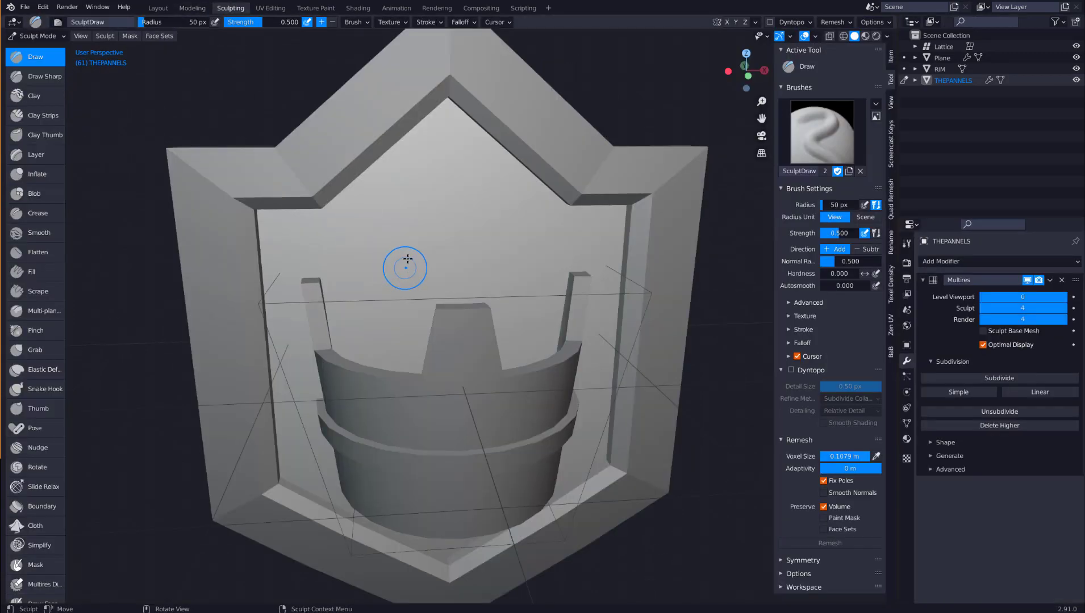
Align the sculpting view to the front of the shield and hide the floor grid overlay.
mouse_move(391, 227)
middle_down()
mouse_move(377, 220)
mouse_move(440, 206)
middle_up()
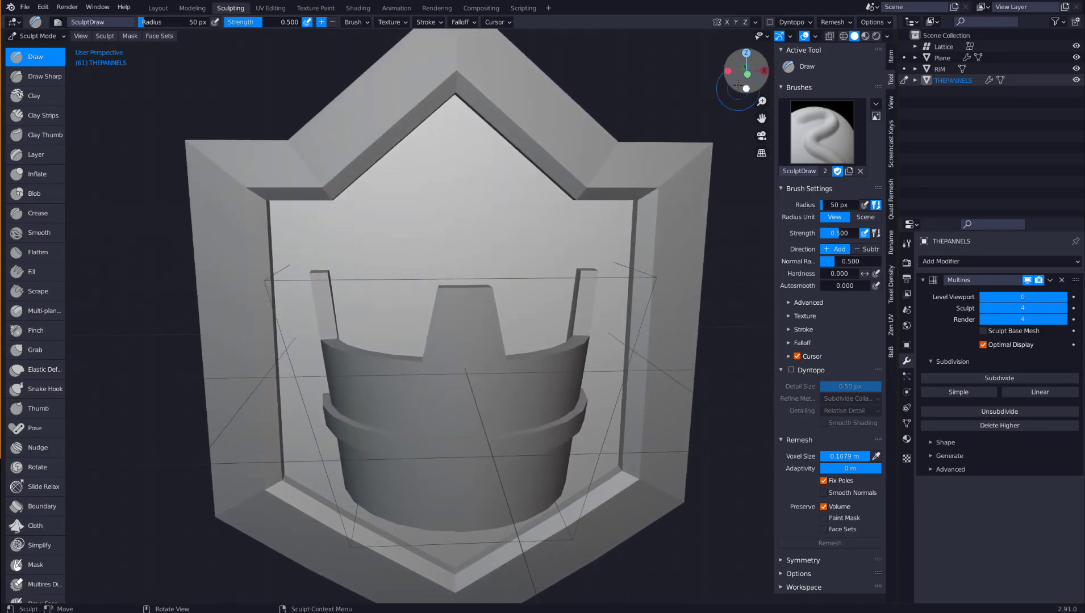
click(744, 67)
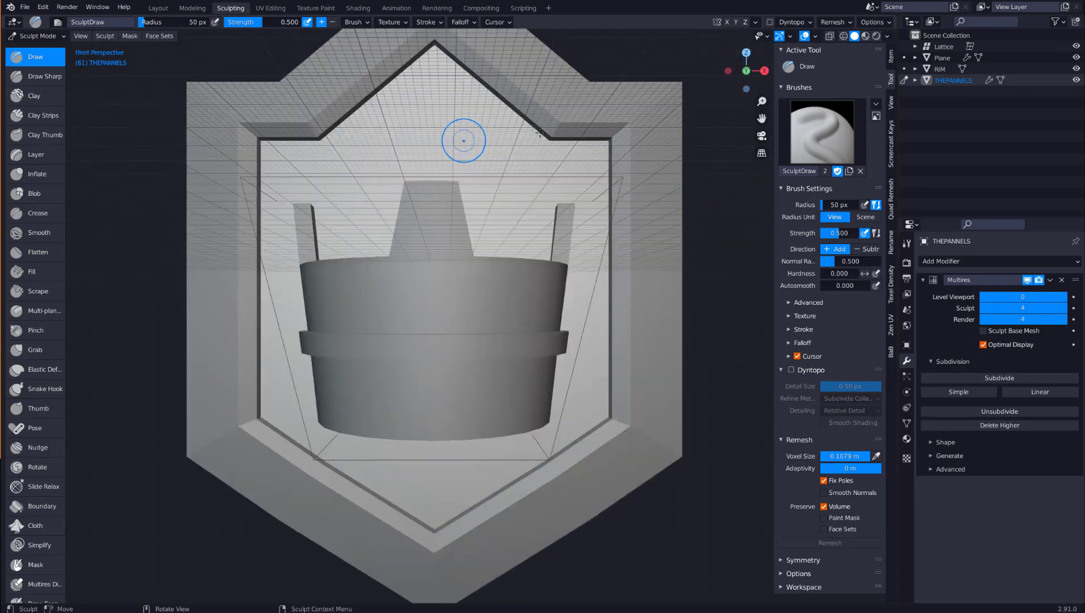
shift+middle_drag(512, 112, 543, 177)
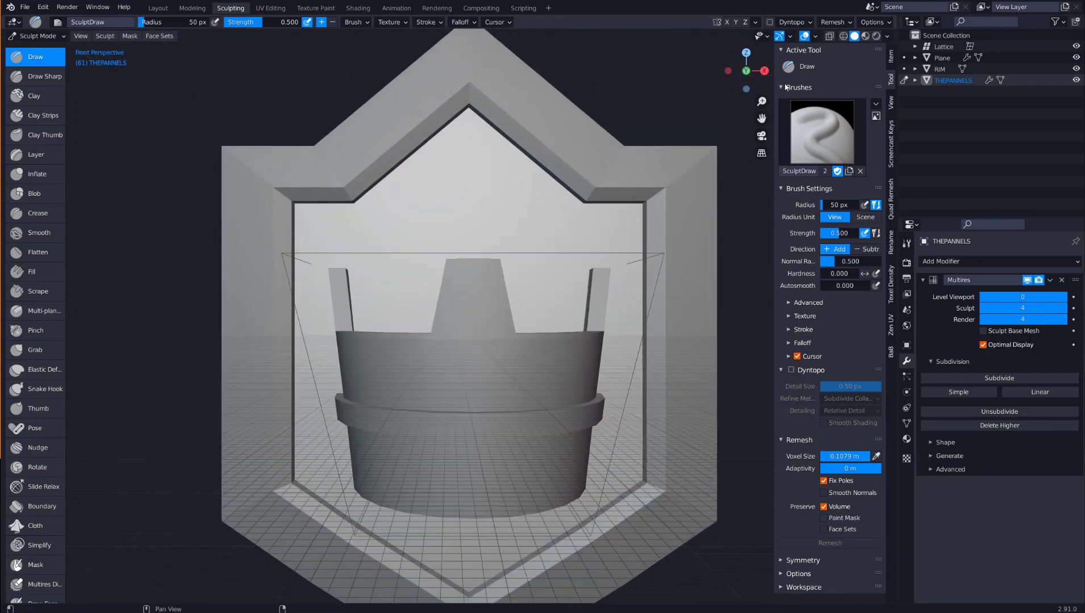
click(816, 37)
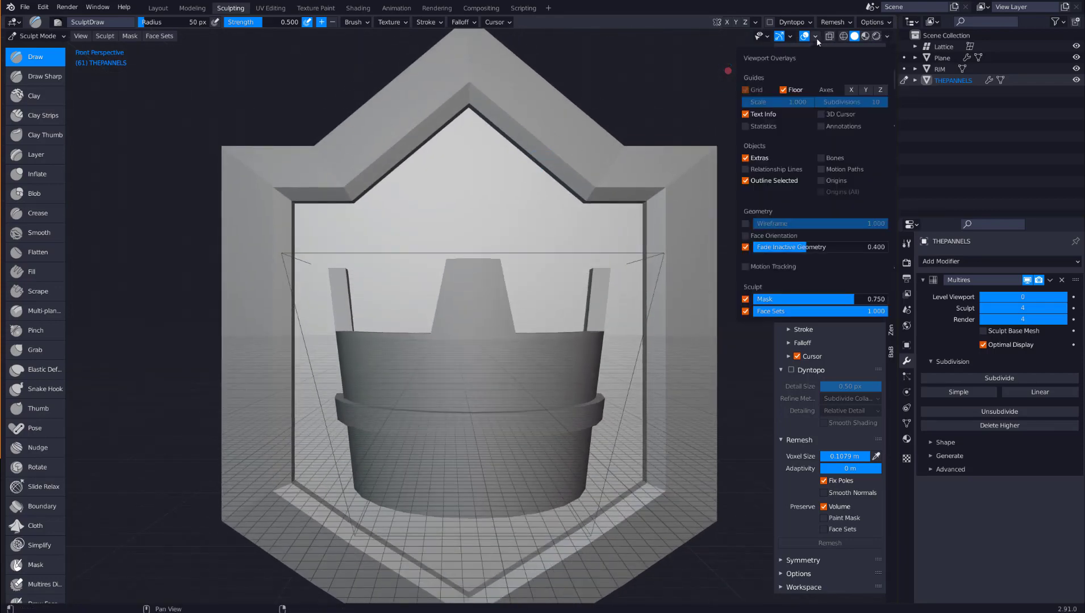
click(783, 93)
shift+middle_drag(541, 184, 562, 157)
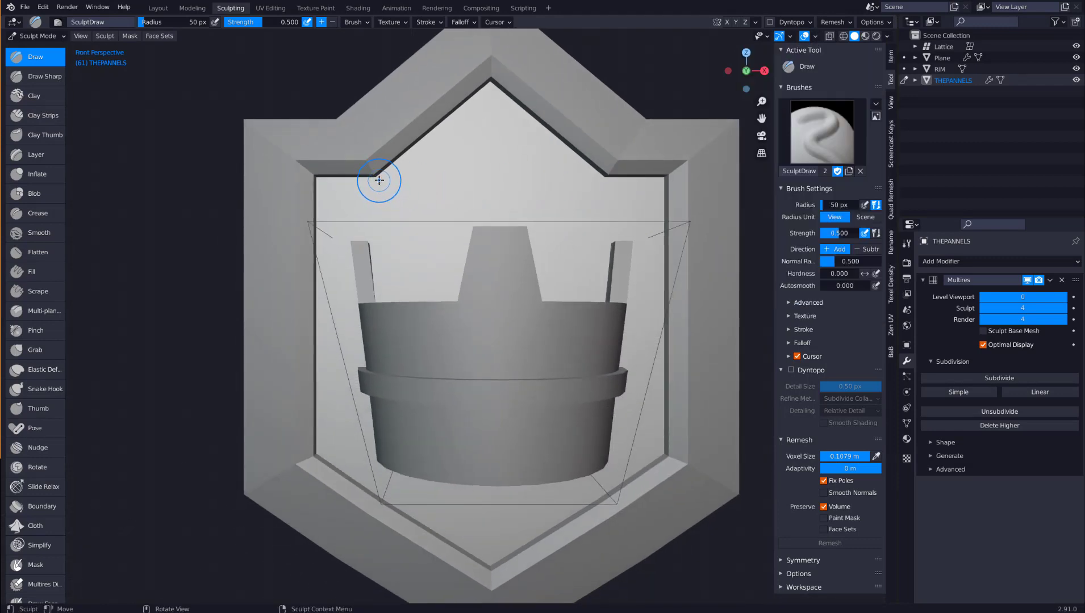
Carve a vertical plank groove with the Draw Sharp brush, from the rim's left inner notch down to the lower rim.
drag(375, 180, 378, 320)
click(31, 77)
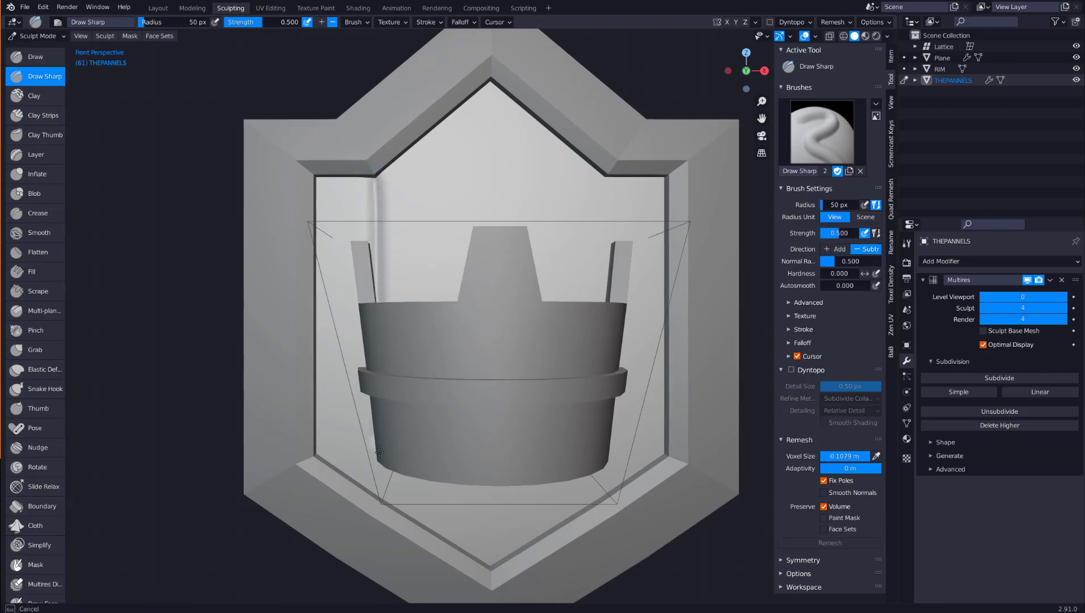
drag(380, 452, 382, 493)
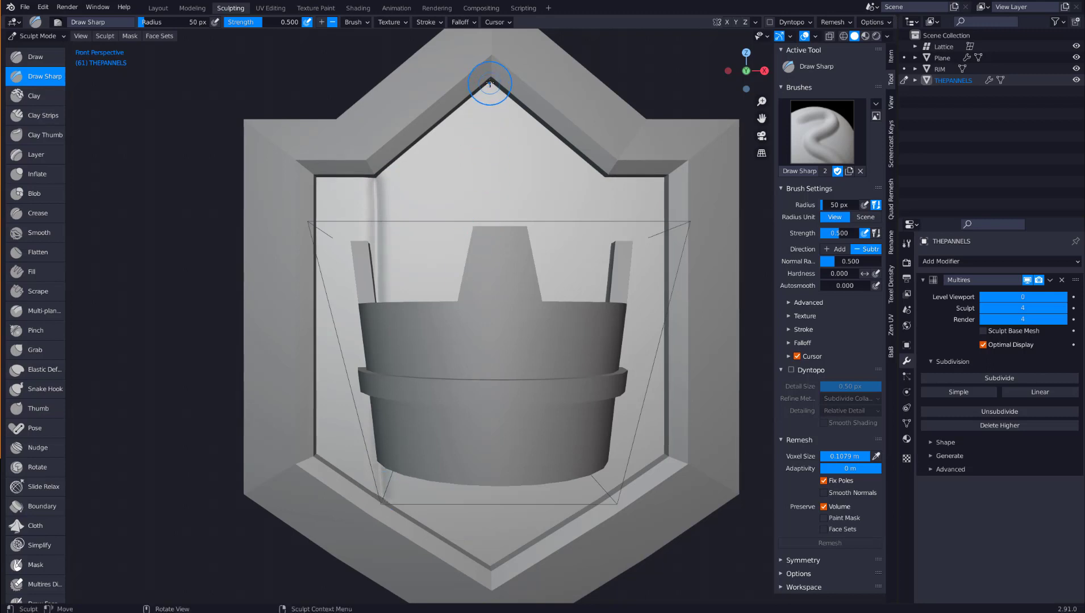
Carve vertical plank grooves down the back panel with Draw Sharp, from the rim's peak and from its right inner notch to the lower rim.
drag(491, 82, 493, 278)
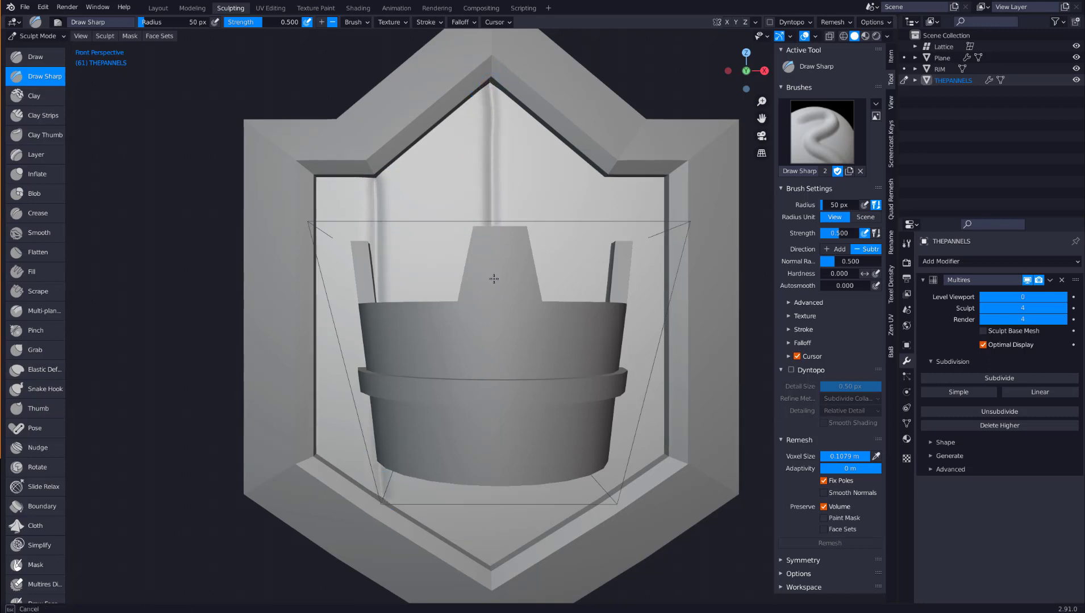
drag(494, 427, 495, 566)
drag(604, 179, 608, 318)
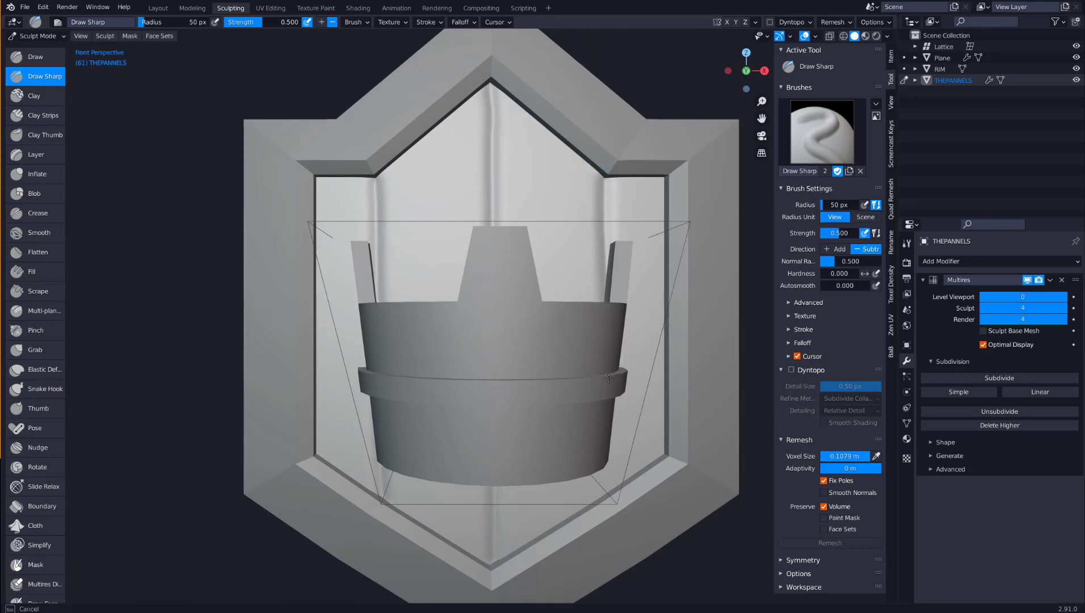
drag(609, 426, 611, 502)
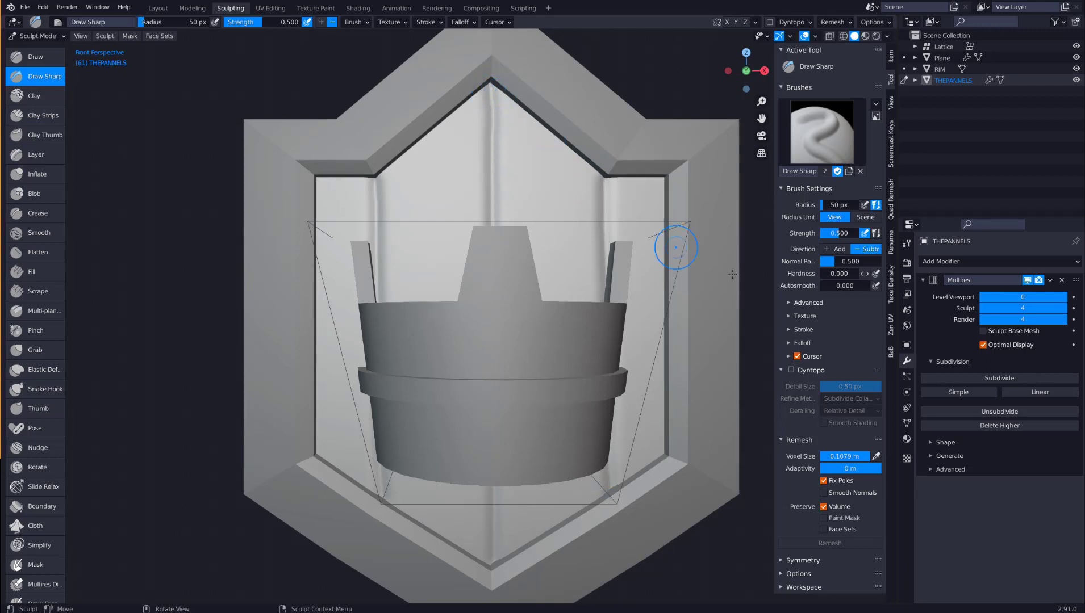
Enable Stabilize Stroke for the Draw Sharp brush and set its stabilizing radius to 128 px.
click(790, 329)
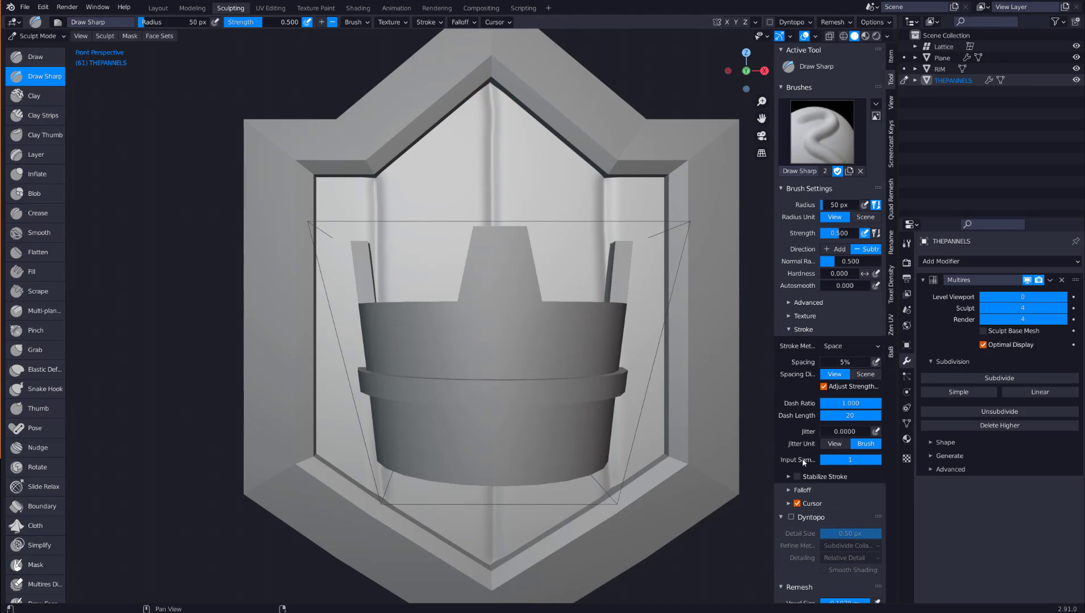
click(789, 476)
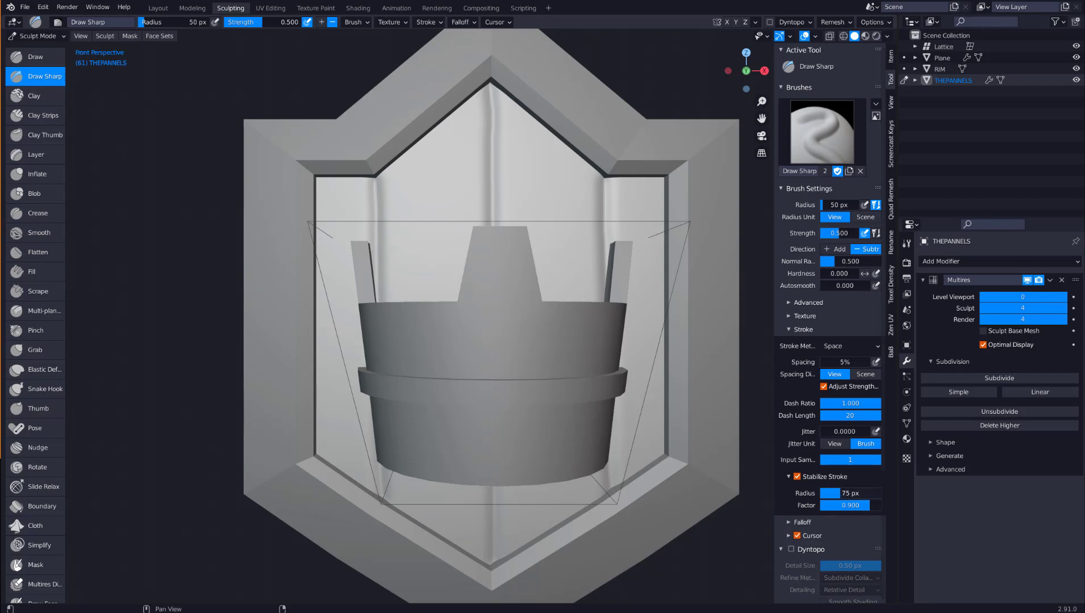
drag(840, 493, 862, 493)
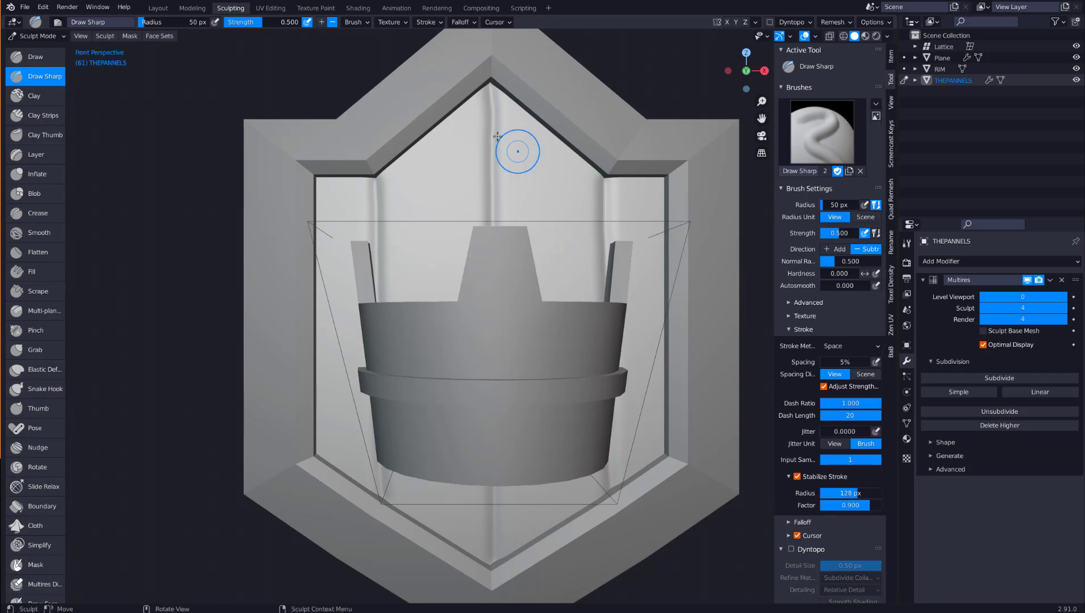
Retrace the center, right and left plank grooves with stabilized strokes, from the upper rim down to the lower rim.
drag(492, 86, 492, 278)
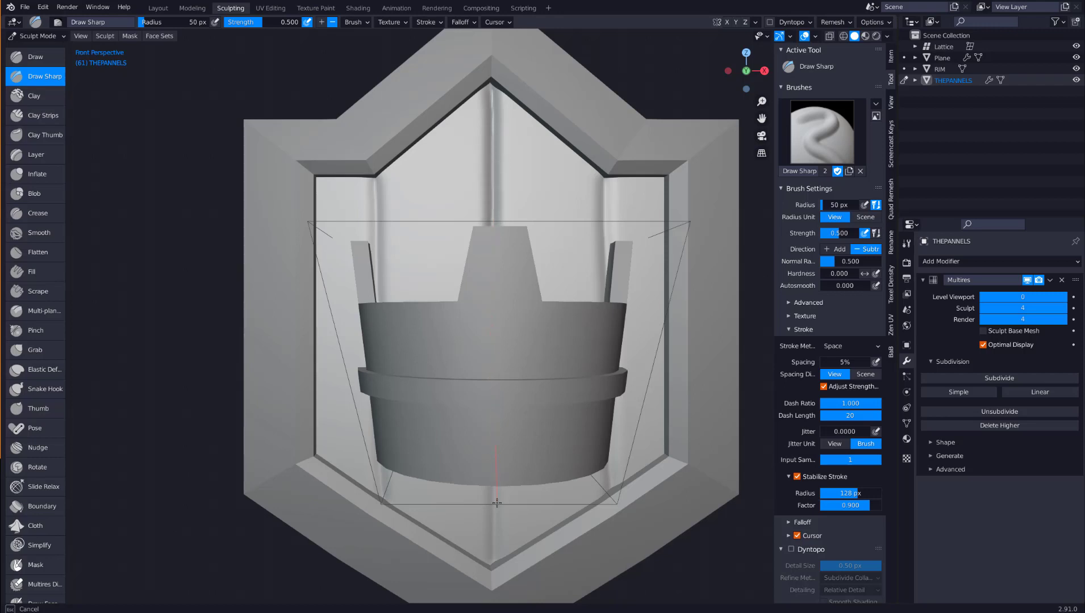
drag(496, 535, 494, 596)
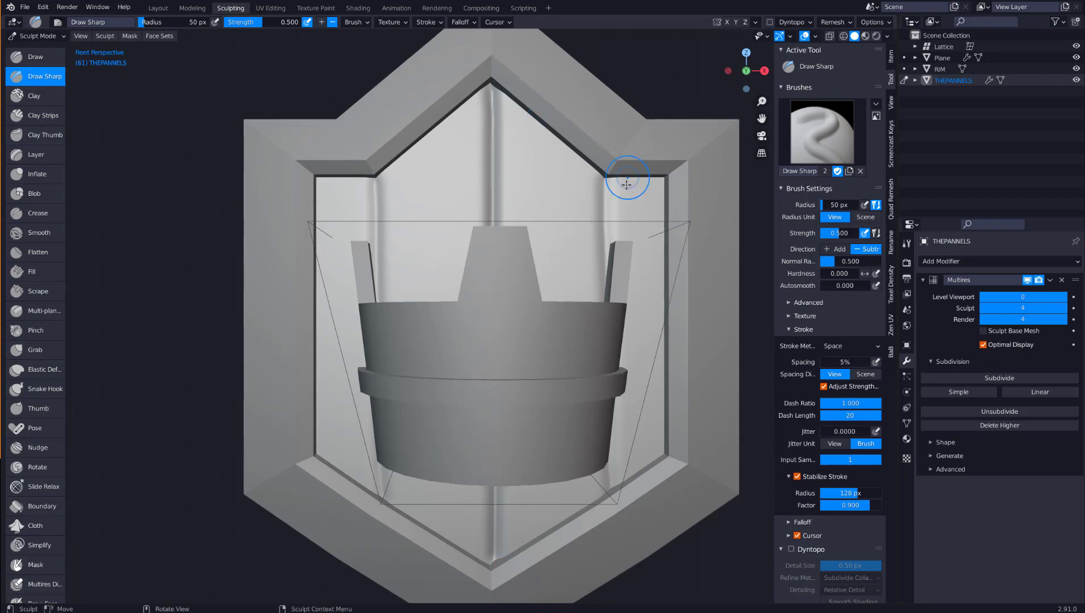
drag(605, 177, 605, 359)
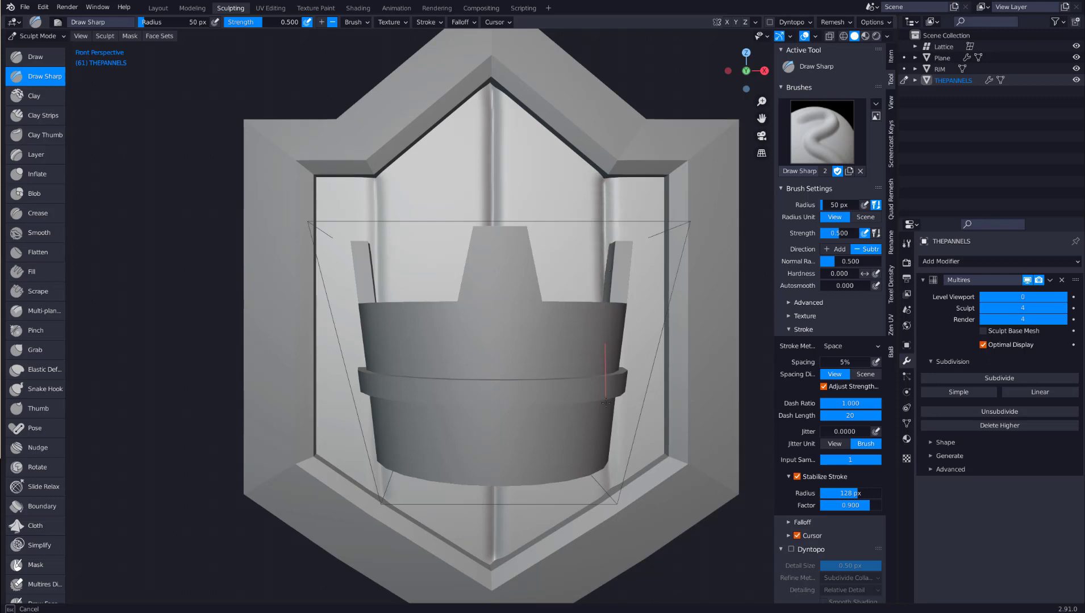
drag(611, 485, 612, 548)
drag(375, 172, 380, 385)
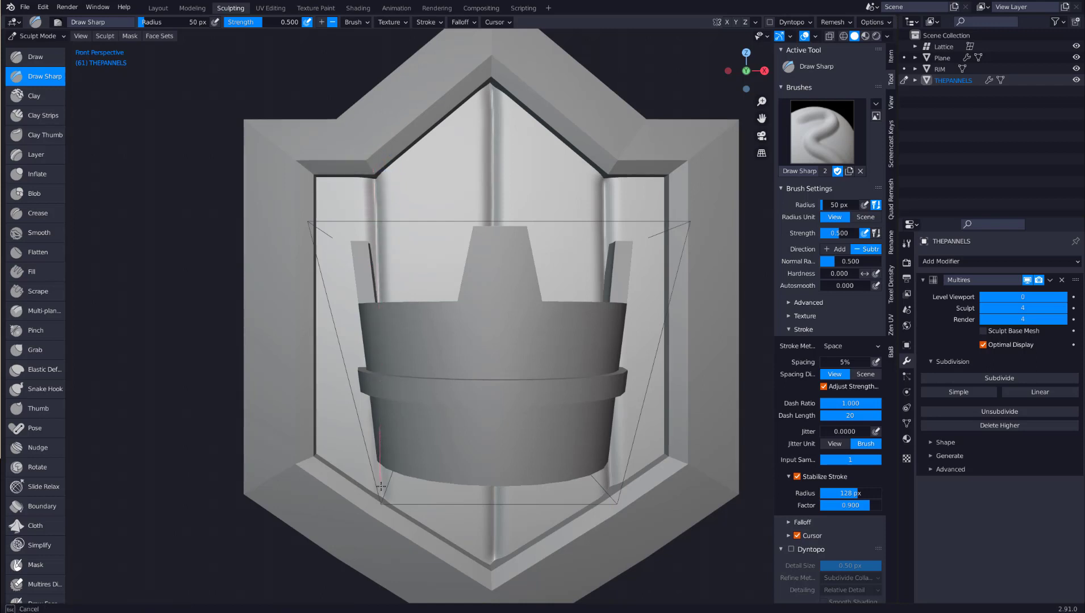
drag(381, 487, 382, 545)
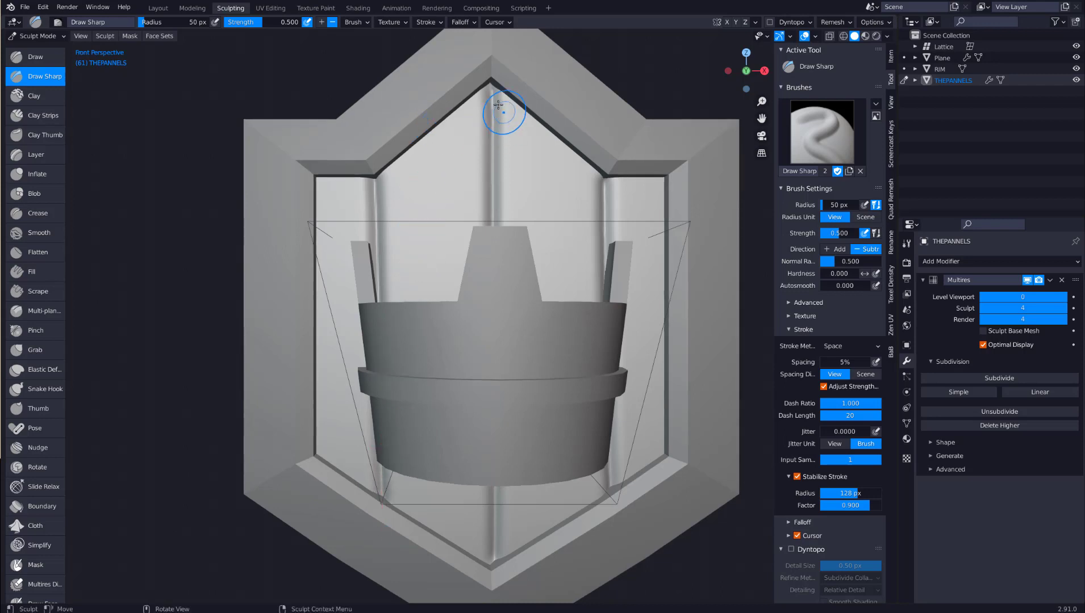
Deepen all three plank grooves with a second pass of stabilized Draw Sharp strokes over their full height.
drag(490, 85, 493, 281)
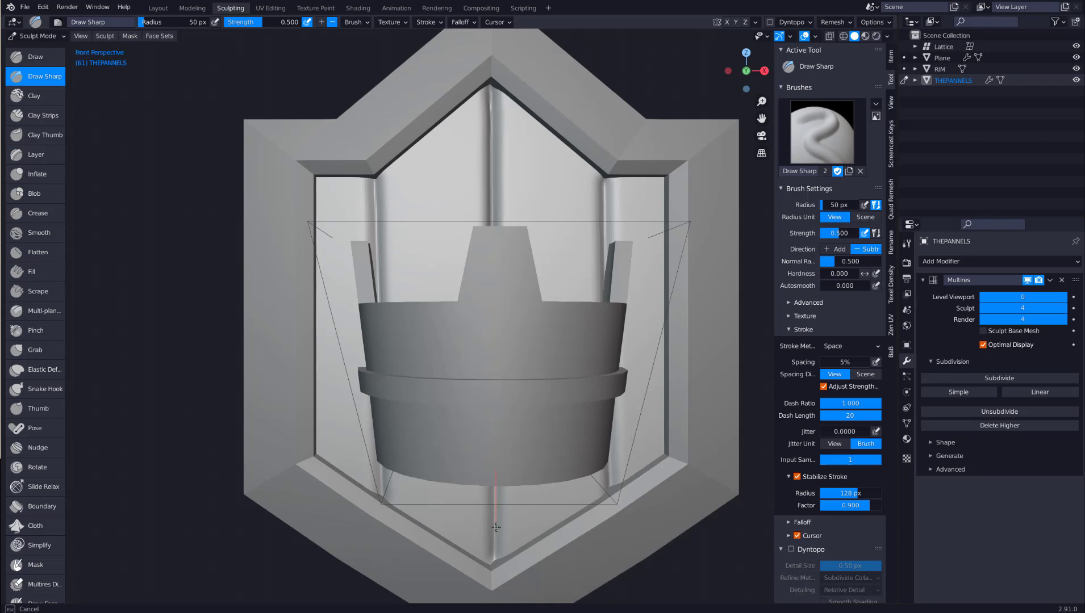
drag(496, 528, 493, 604)
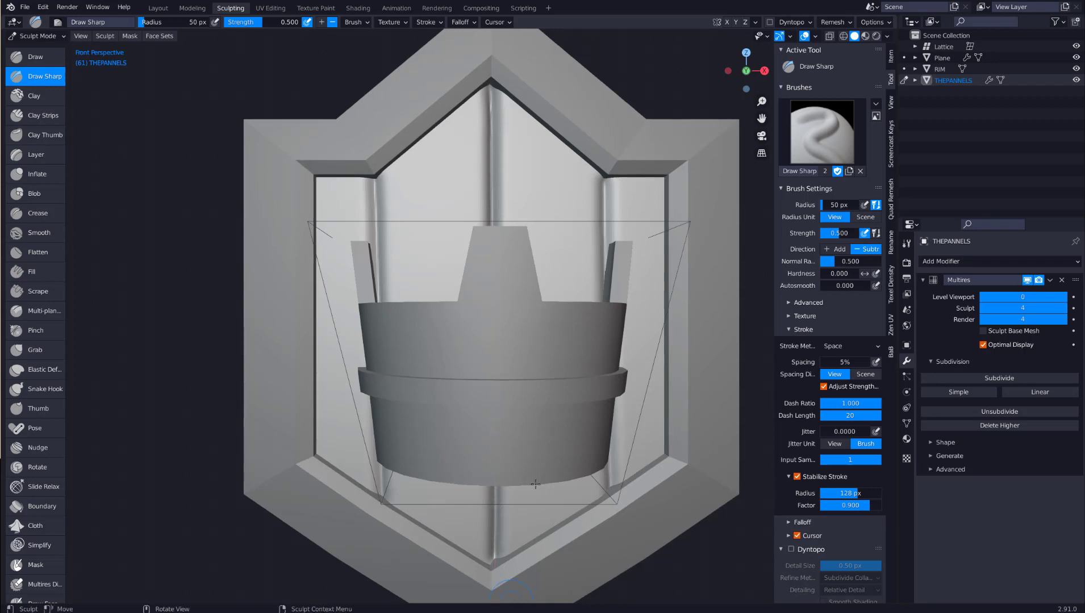
drag(602, 172, 605, 393)
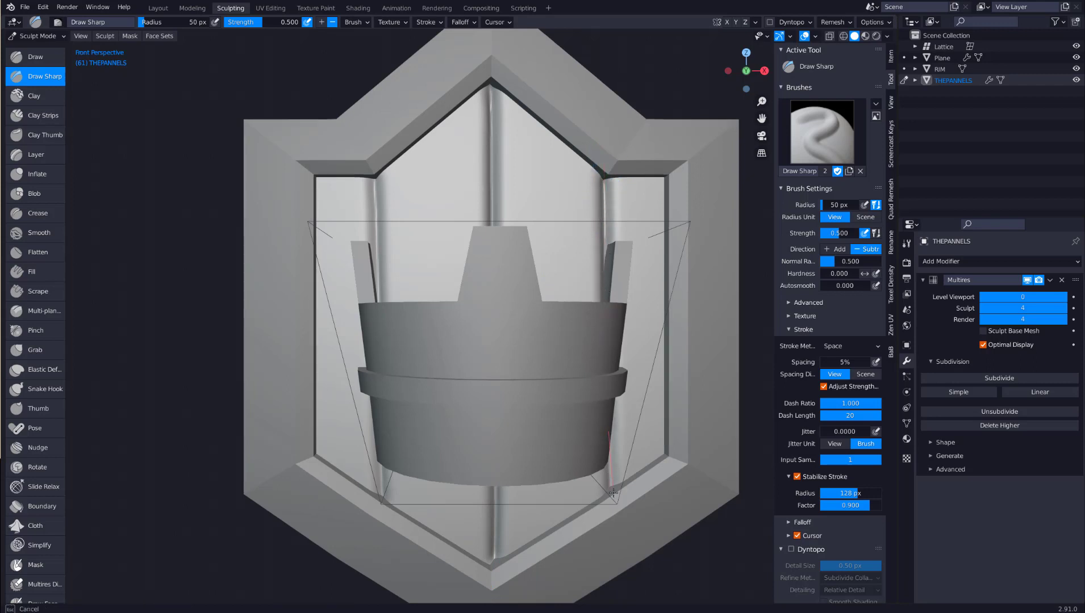
drag(613, 494, 615, 559)
drag(377, 173, 377, 384)
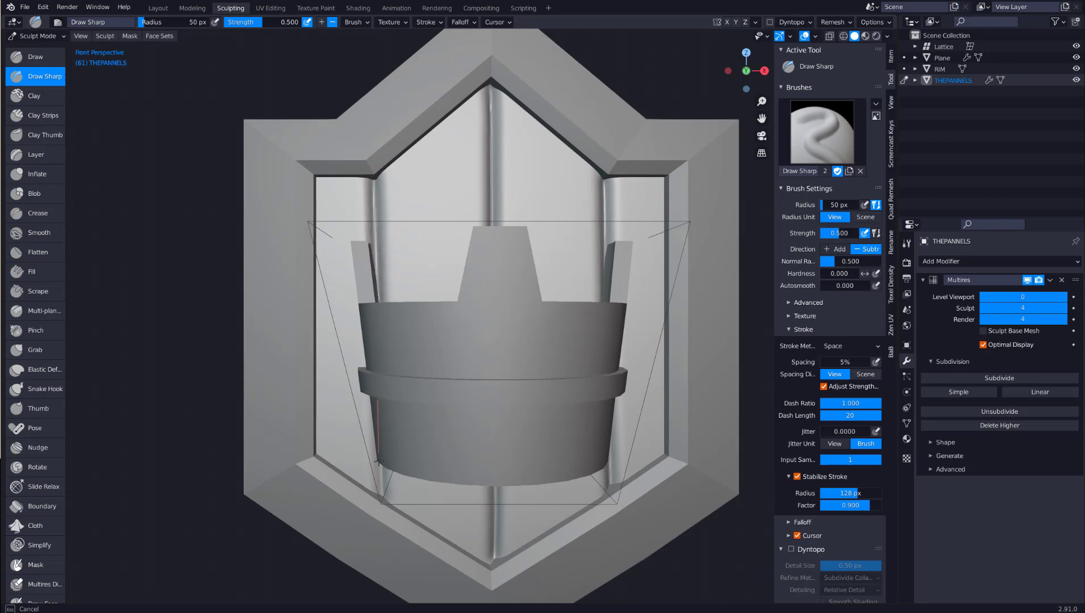
drag(379, 515, 386, 553)
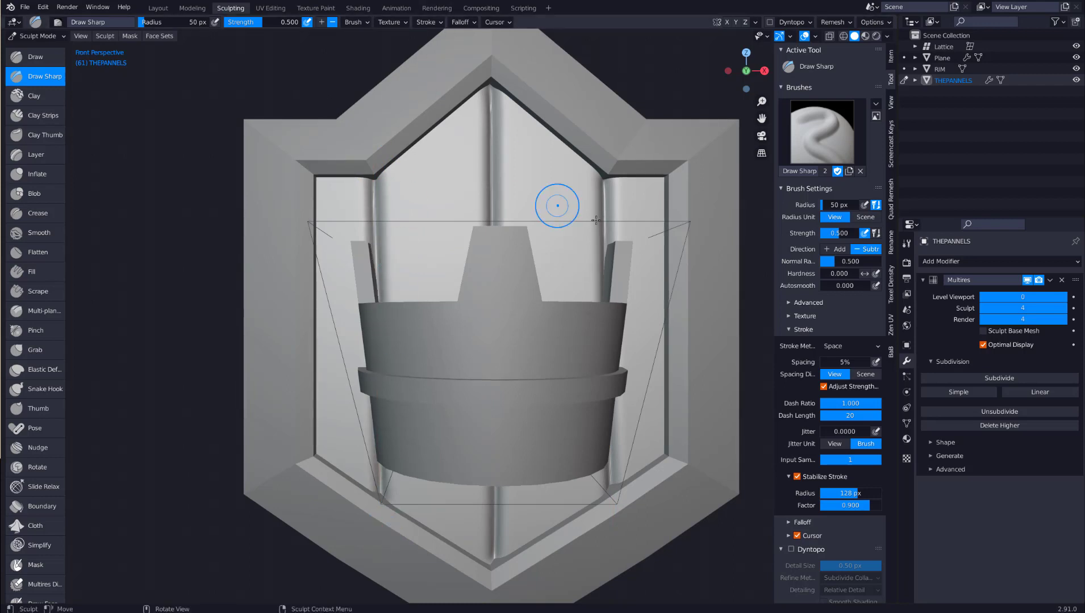
Reduce the Draw Sharp brush to a radius of 14 px and a strength of 0.225.
middle_drag(498, 195, 514, 216)
scroll(568, 227, down, 4)
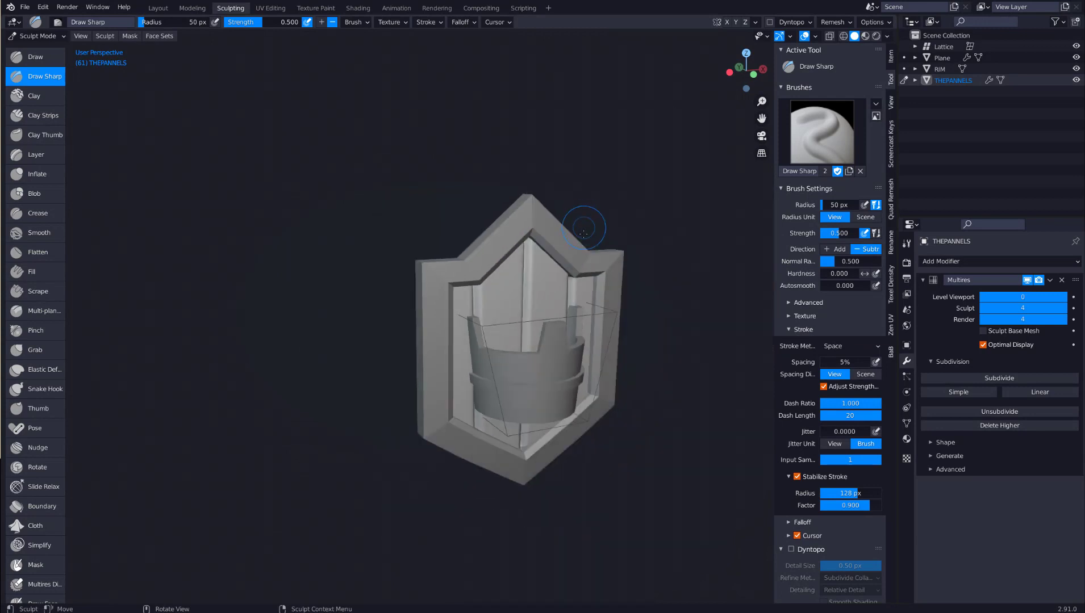
middle_drag(541, 263, 496, 238)
scroll(496, 238, up, 3)
middle_drag(475, 155, 443, 242)
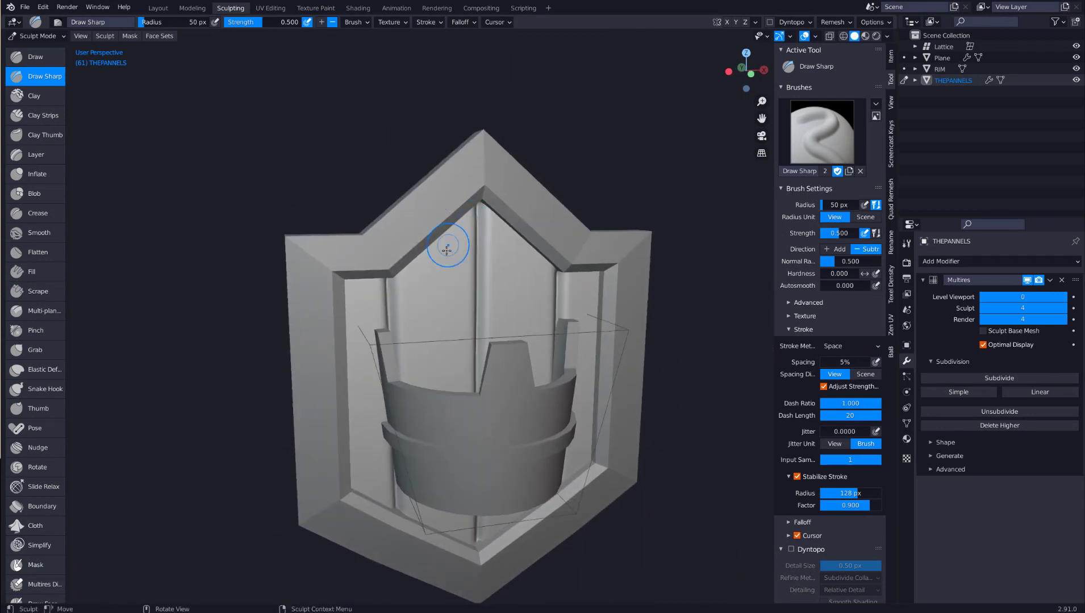
key(f)
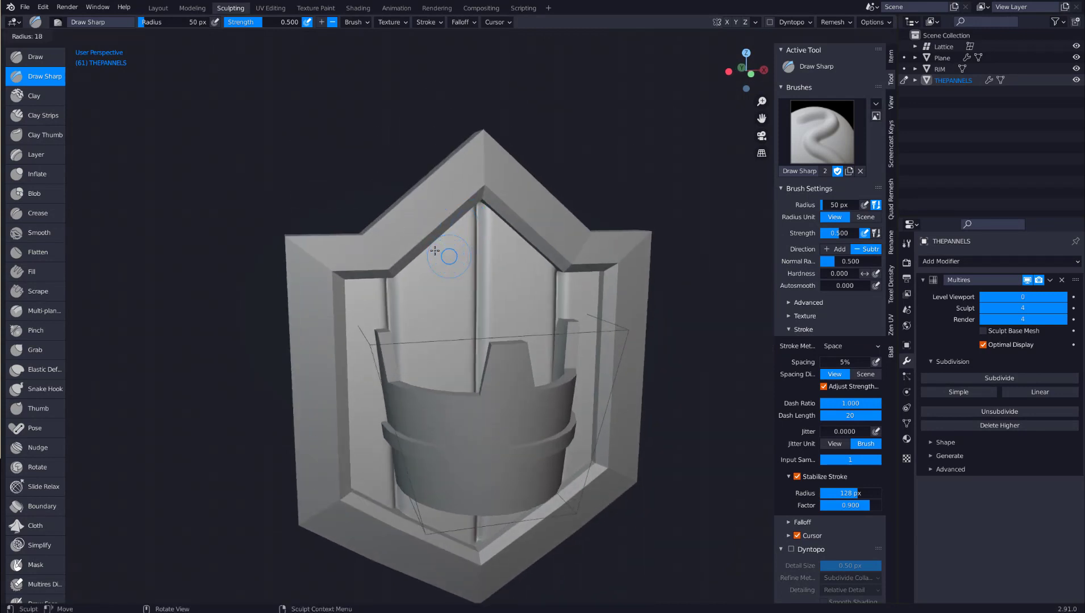
click(433, 251)
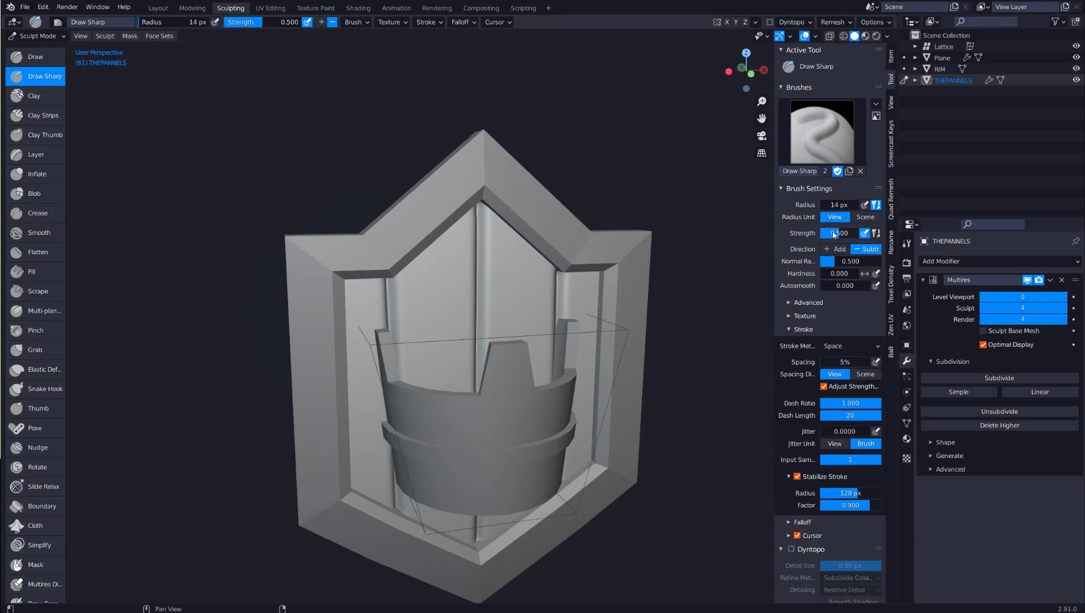
drag(839, 233, 836, 233)
Carve several thin vertical wood-grain lines into the plank between the left and center grooves, running behind the bucket.
drag(431, 236, 433, 248)
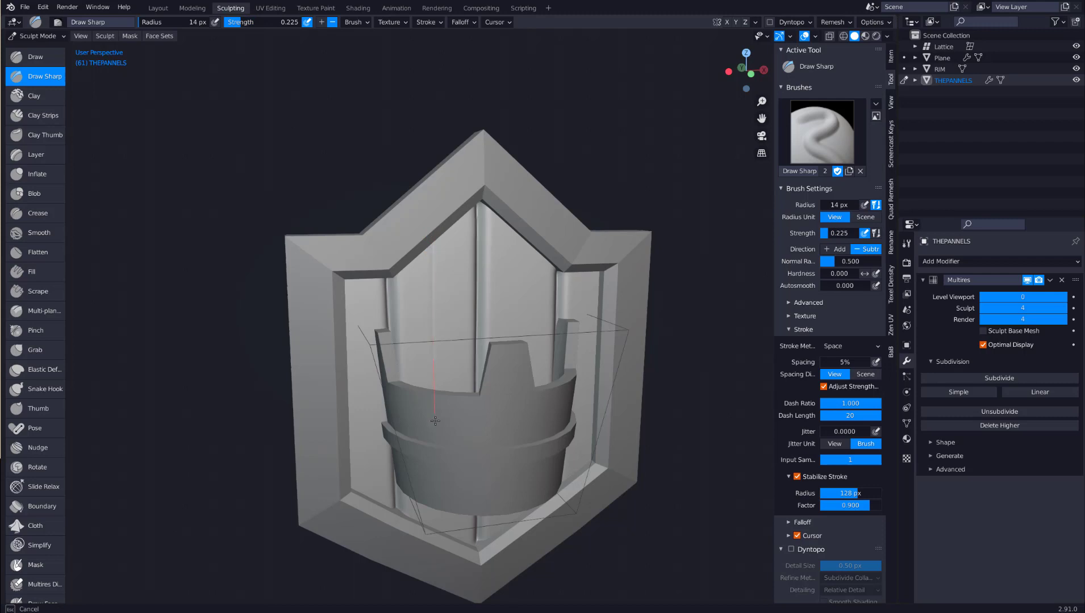
drag(442, 597, 443, 599)
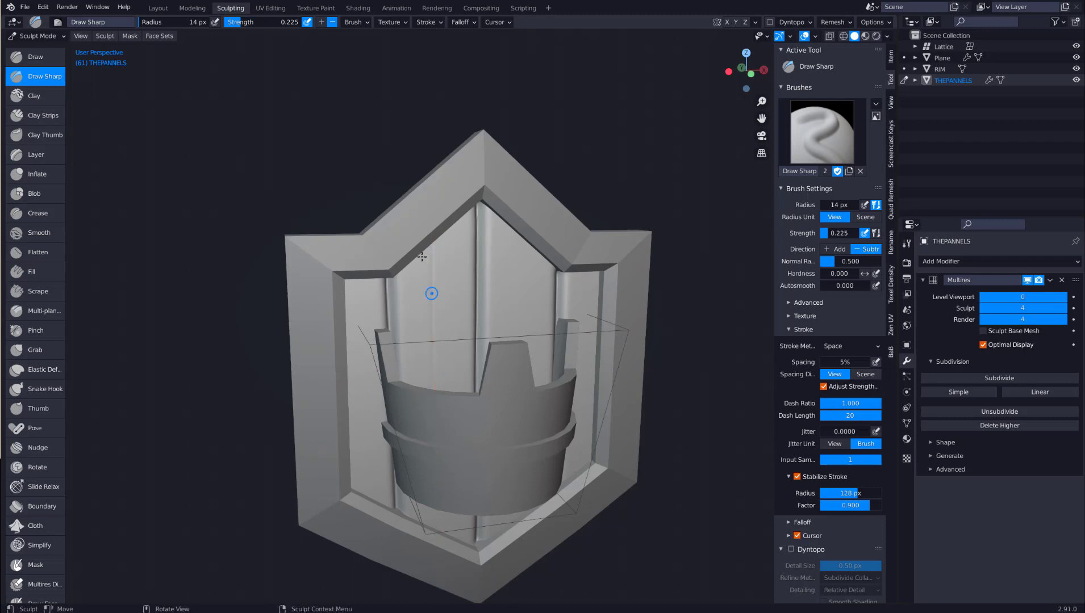
drag(415, 234, 419, 265)
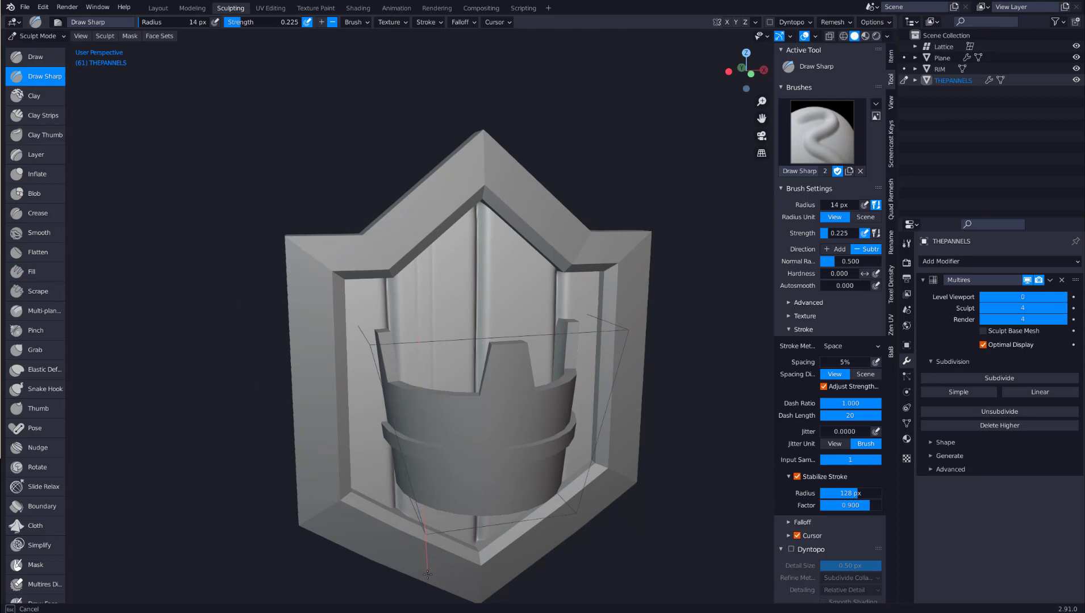
drag(427, 574, 427, 576)
drag(450, 212, 446, 215)
drag(446, 452, 445, 453)
drag(459, 214, 460, 254)
drag(460, 565, 460, 565)
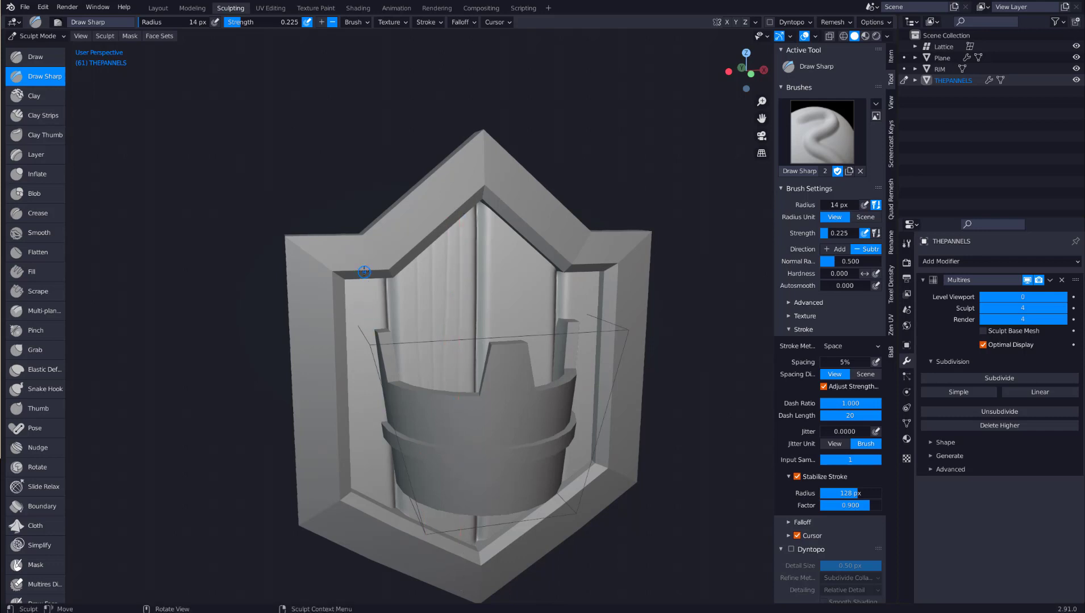
Try carving stabilized curving grain strokes into the upper part of the leftmost plank, and undo them.
drag(364, 273, 367, 328)
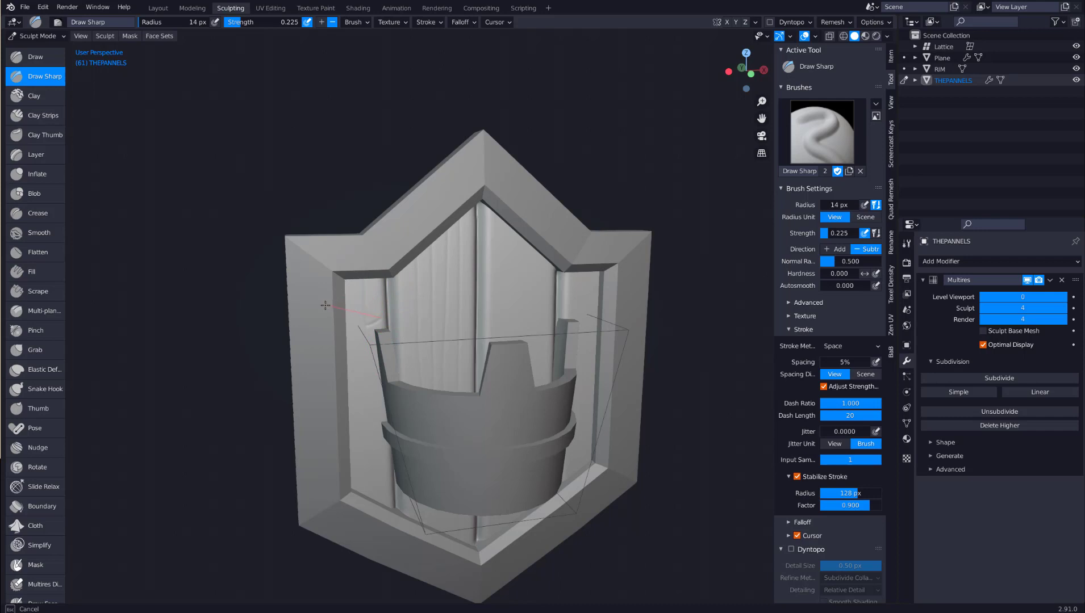
drag(317, 308, 328, 313)
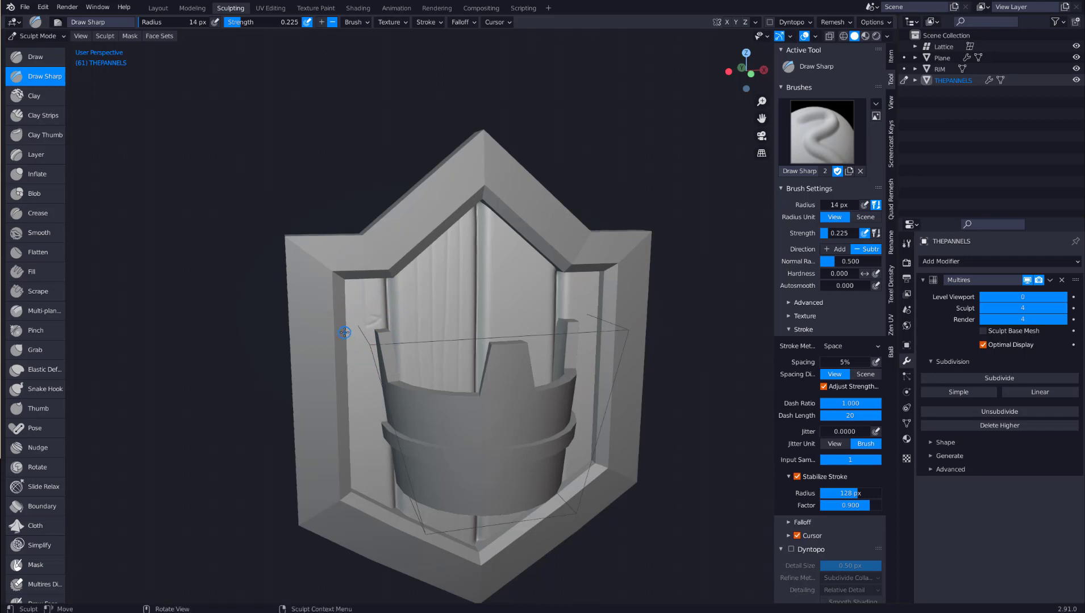
key(ctrl+z)
key(ctrl+z)
key(ctrl+z)
Turn off Stabilize Stroke and carve freehand wood grain with small knots into the leftmost plank.
click(796, 477)
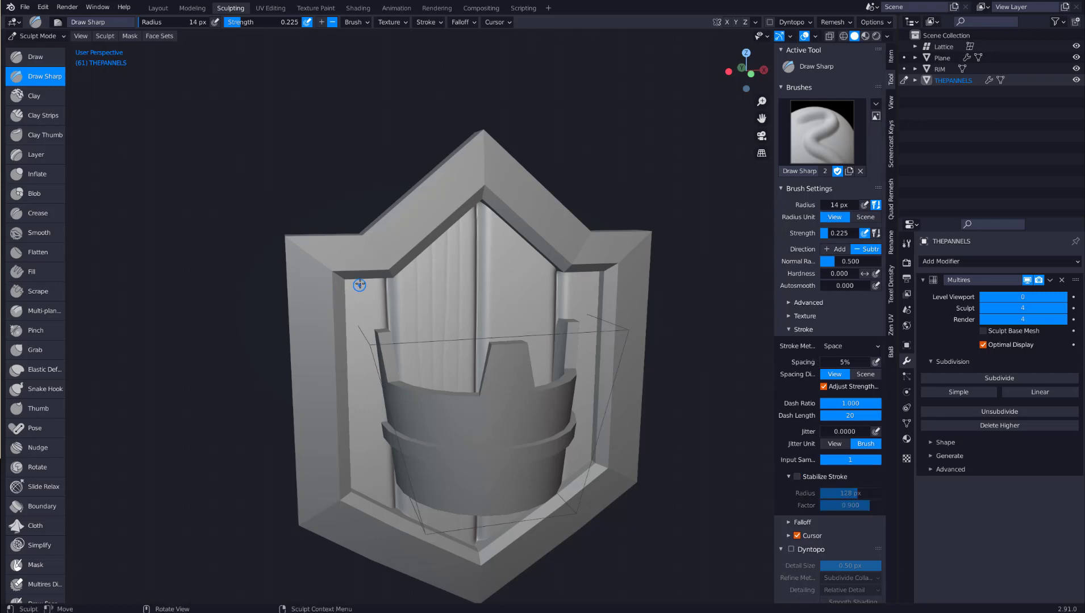
mouse_move(354, 281)
mouse_down()
mouse_move(360, 316)
mouse_move(369, 297)
mouse_up()
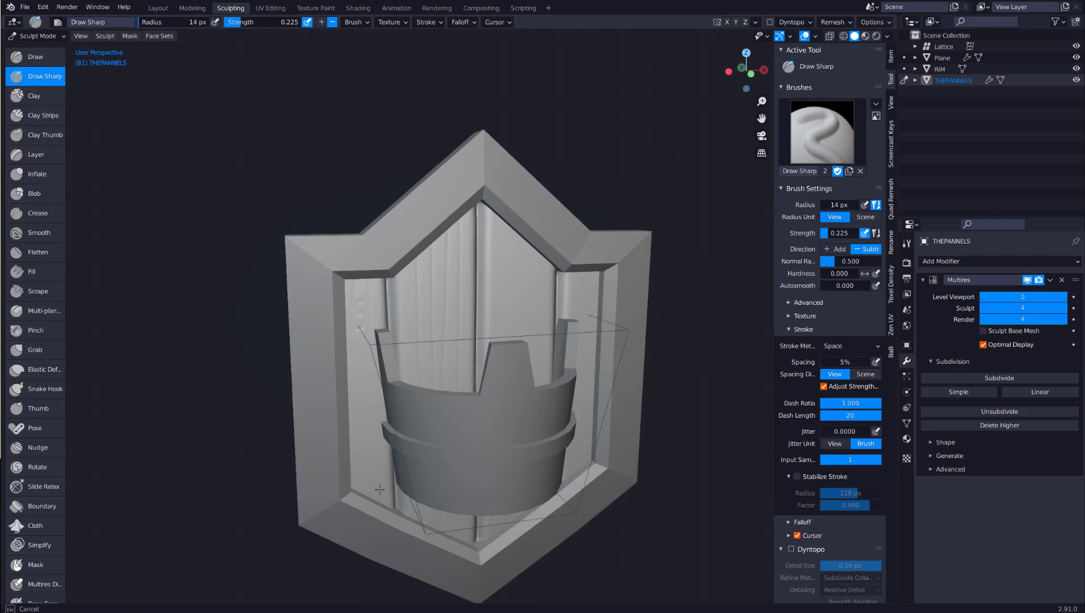
drag(382, 468, 370, 448)
drag(364, 347, 362, 377)
drag(366, 479, 366, 493)
drag(381, 397, 381, 472)
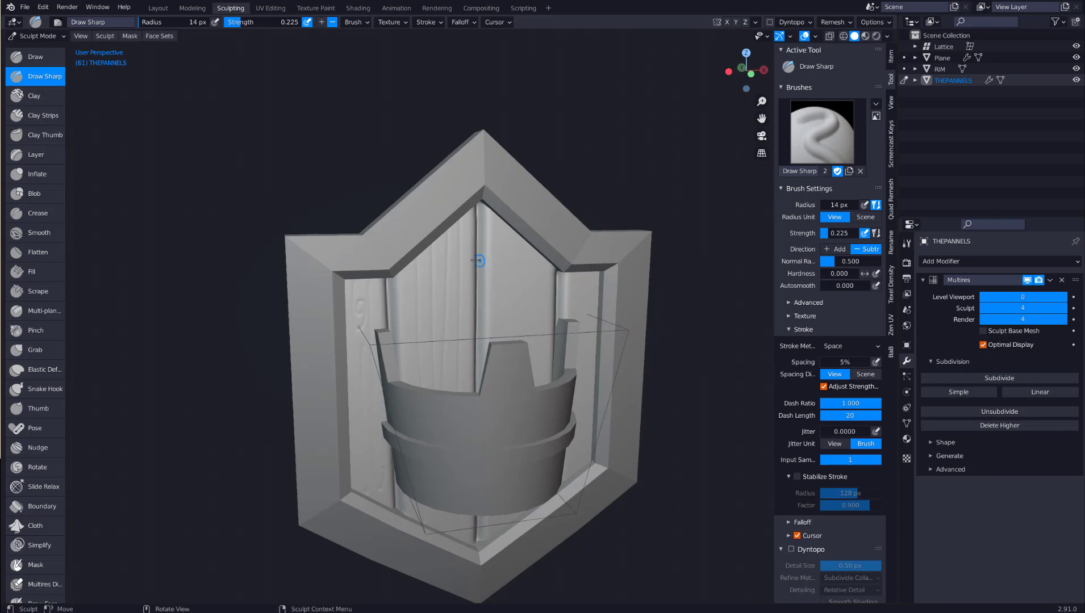
Carve a spiral wood knot and vertical grain lines into the plank between the center and right grooves.
drag(493, 227, 503, 286)
mouse_move(500, 221)
mouse_down()
mouse_move(500, 252)
mouse_move(499, 211)
mouse_up()
mouse_move(505, 285)
mouse_down()
mouse_move(500, 338)
mouse_move(515, 381)
mouse_up()
drag(509, 508, 508, 539)
drag(529, 252, 529, 320)
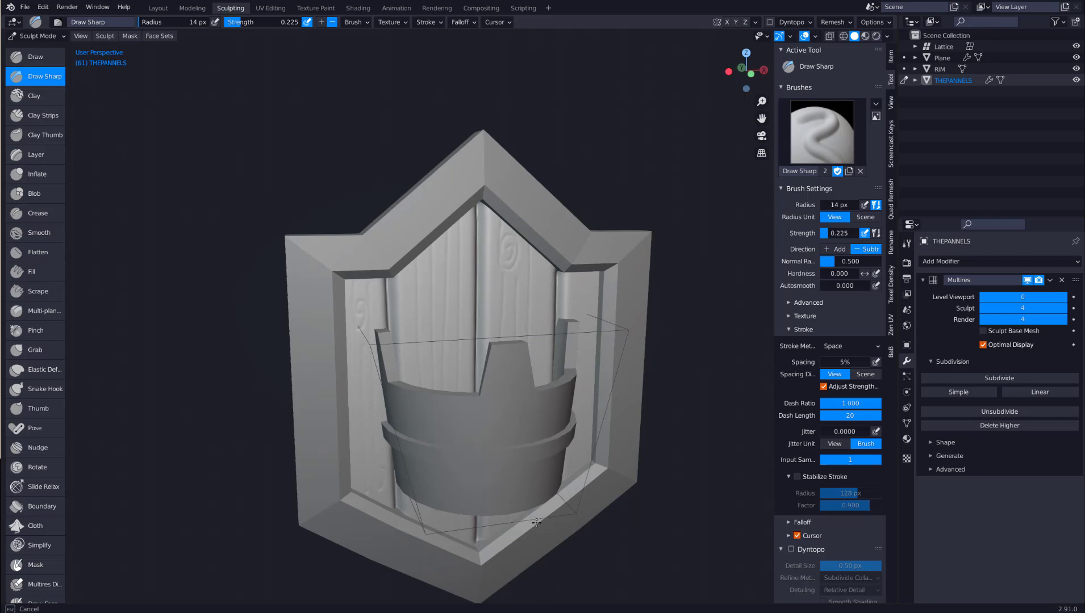
drag(537, 522, 536, 523)
drag(544, 267, 543, 390)
drag(536, 522, 536, 523)
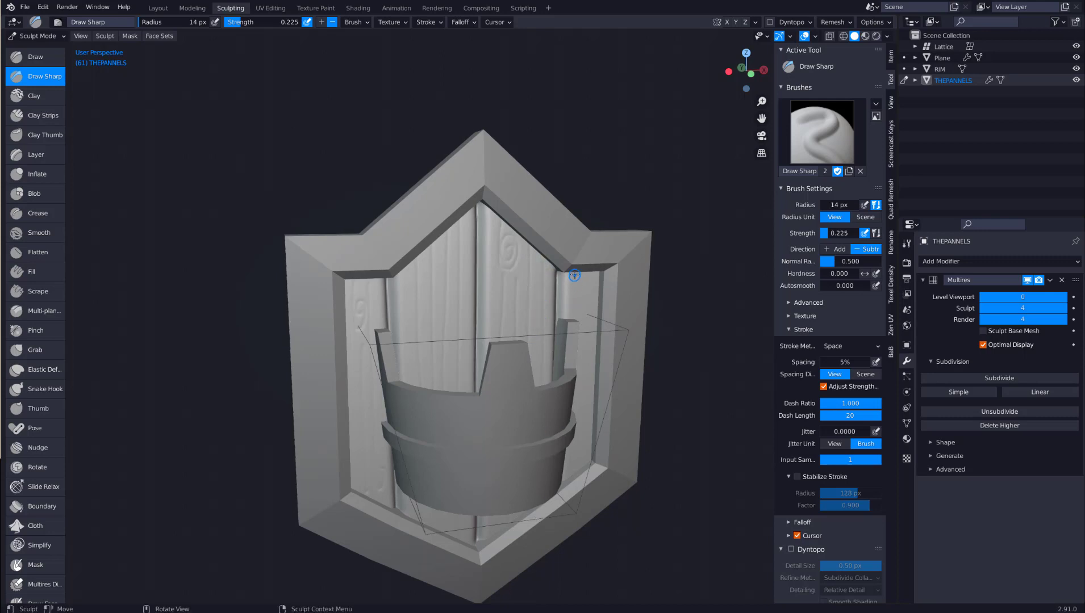
Carve thin vertical grain lines down the rightmost plank, from the upper rim to the lower rim.
drag(574, 270, 574, 389)
drag(572, 448, 572, 452)
drag(584, 271, 584, 272)
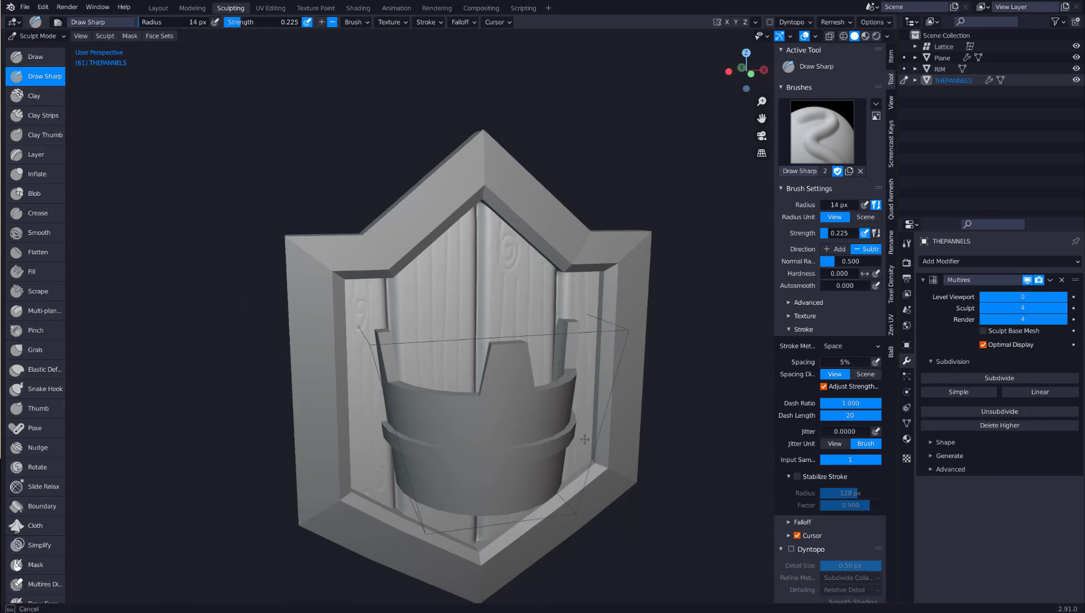
drag(584, 440, 584, 485)
drag(597, 266, 596, 463)
Carve short vertical grain strokes into the lower ends of the middle planks, just above the bottom rim.
scroll(560, 234, up, 2)
mouse_move(553, 228)
middle_down()
mouse_move(532, 230)
mouse_move(509, 274)
middle_up()
drag(446, 562, 443, 586)
drag(480, 535, 482, 571)
drag(387, 514, 385, 569)
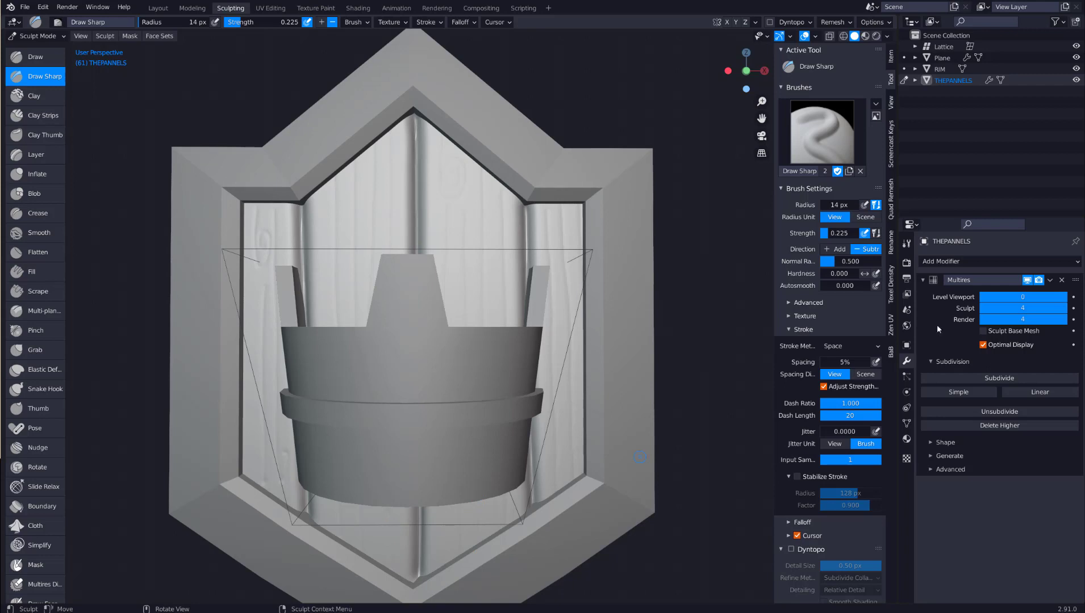
Set the stroke's spacing distance to Scene and carve more grain lines on both sides of the center groove beneath the bucket.
click(861, 376)
middle_drag(457, 527, 415, 381)
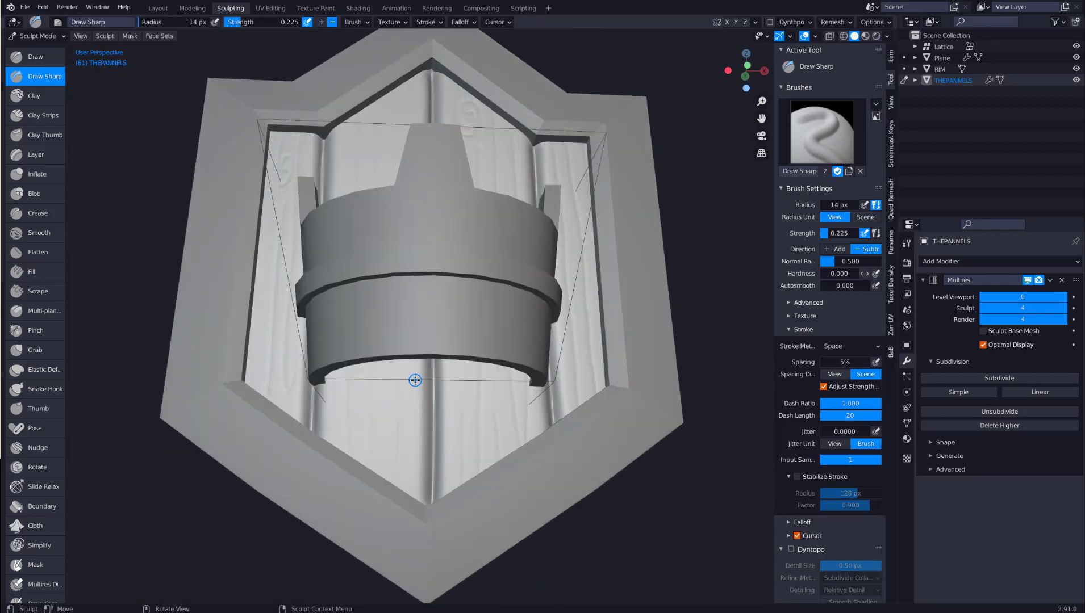
drag(415, 380, 411, 449)
drag(408, 498, 407, 502)
drag(386, 371, 380, 483)
drag(467, 376, 457, 416)
drag(458, 490, 459, 493)
drag(486, 388, 487, 415)
middle_drag(468, 147, 472, 223)
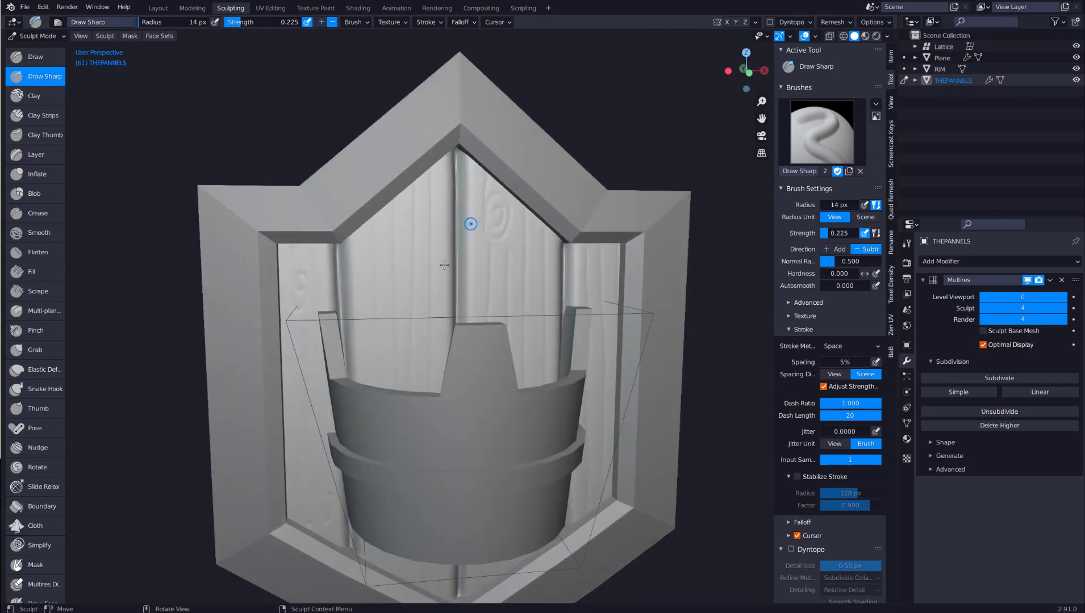
Carve test grain strokes down the middle plank beside the center groove with scene-based stroke spacing.
scroll(429, 284, down, 4)
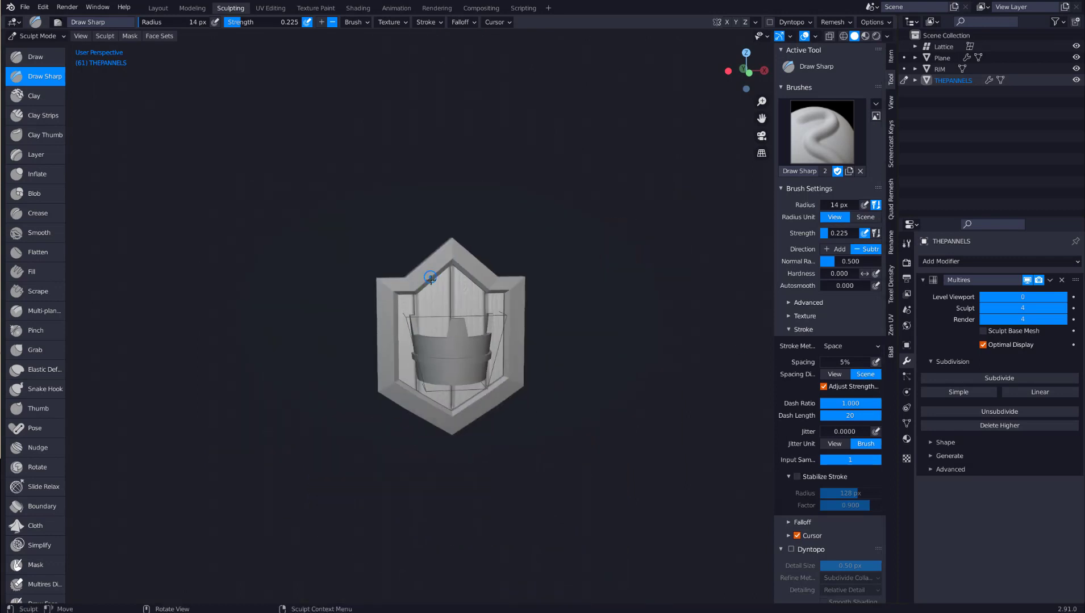
scroll(440, 299, up, 7)
drag(439, 203, 437, 258)
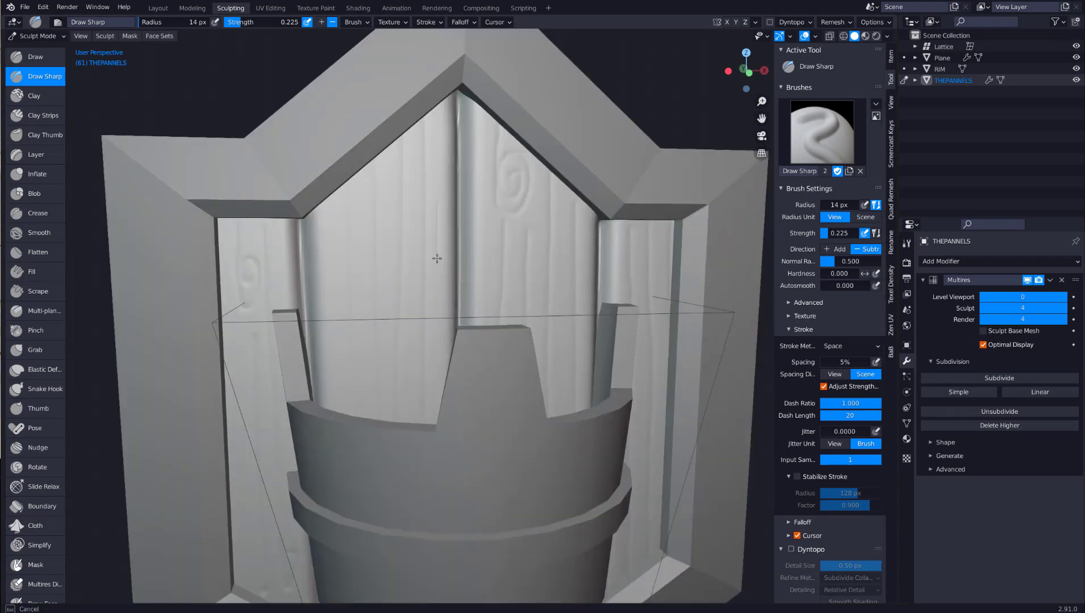
drag(437, 360, 437, 361)
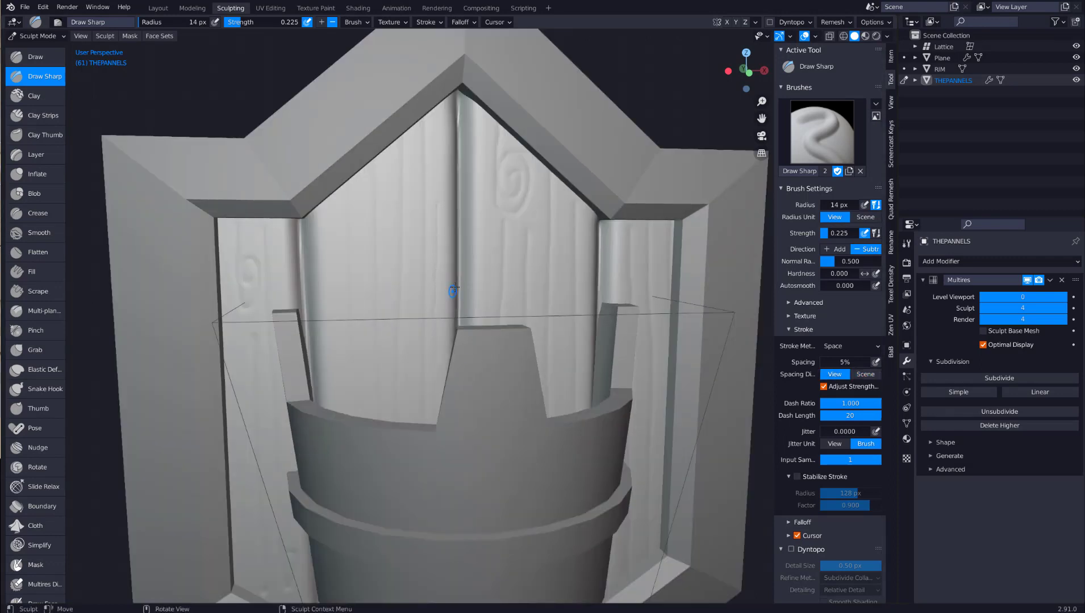
Carve test grain strokes into the middle plank from several zoom distances with the stroke's spacing distance set to View.
scroll(436, 288, down, 5)
scroll(438, 287, up, 4)
scroll(448, 237, down, 6)
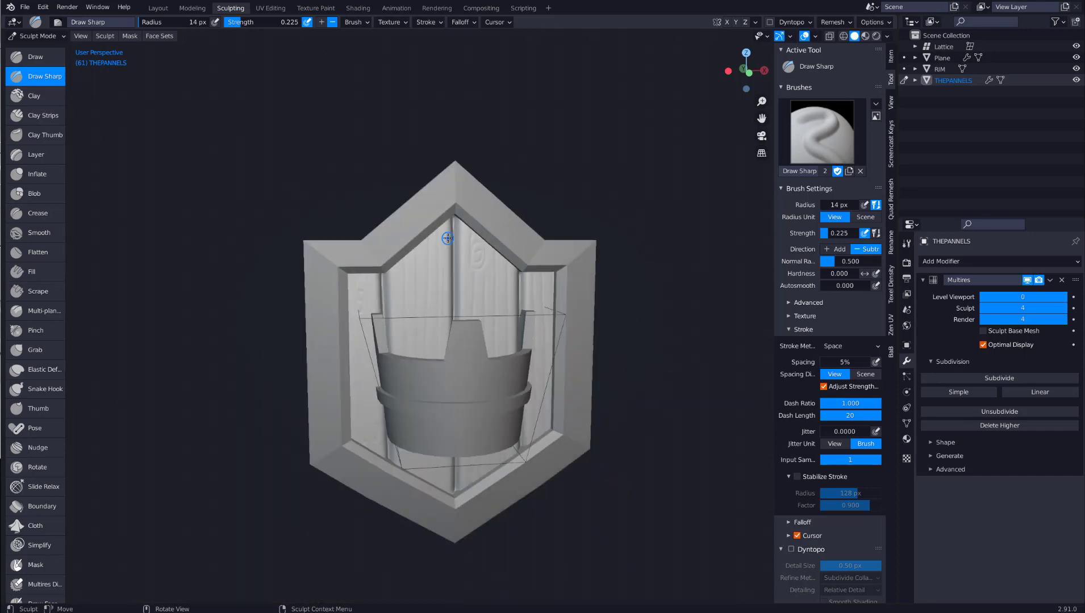
scroll(440, 255, up, 6)
scroll(429, 278, down, 4)
drag(420, 280, 420, 300)
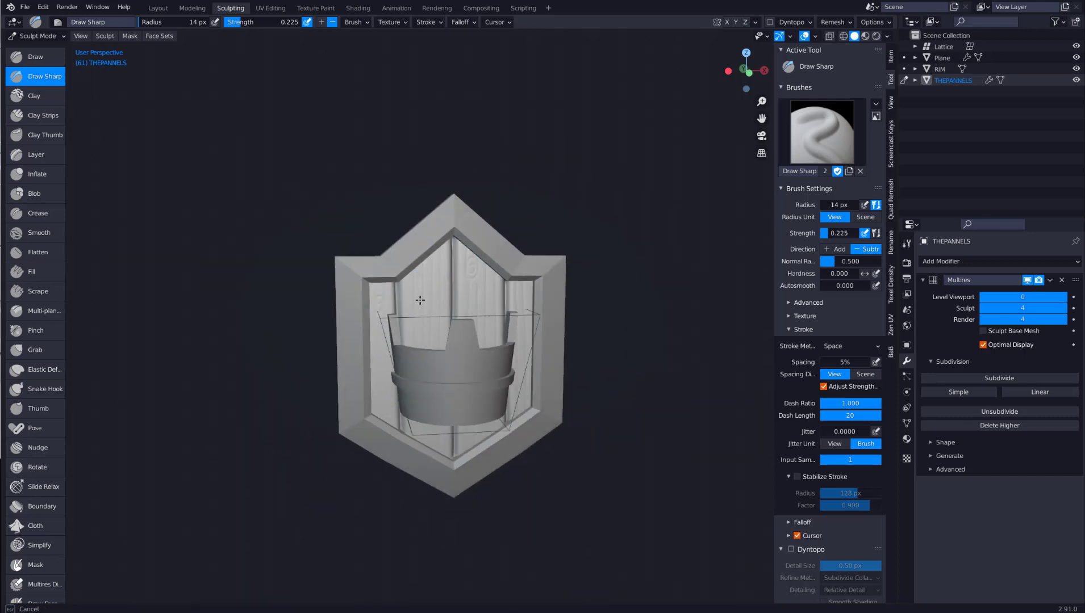
drag(420, 345, 412, 290)
scroll(405, 288, up, 6)
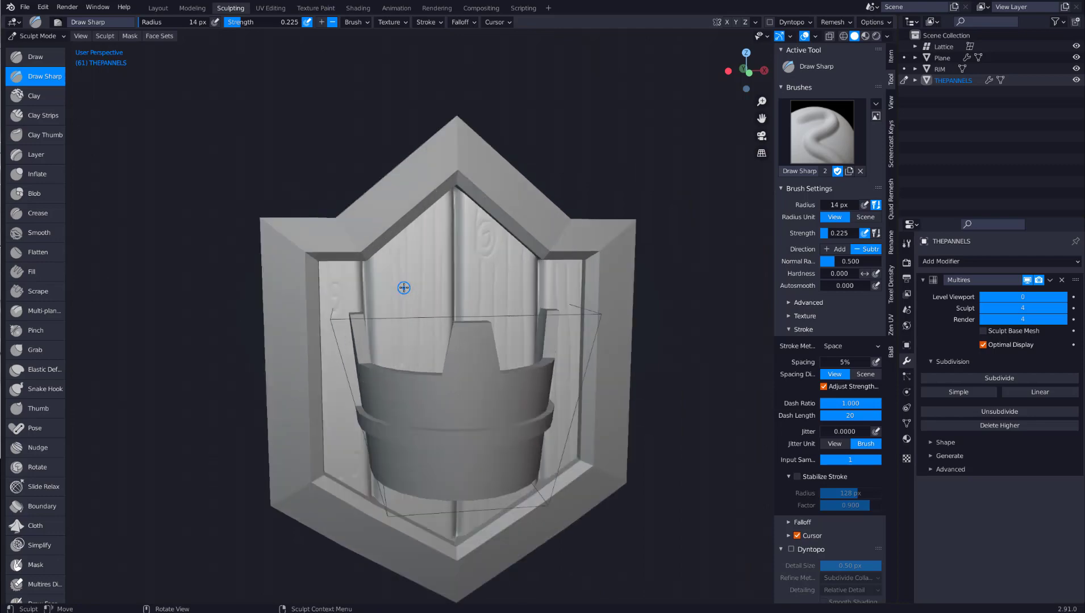
drag(365, 157, 400, 100)
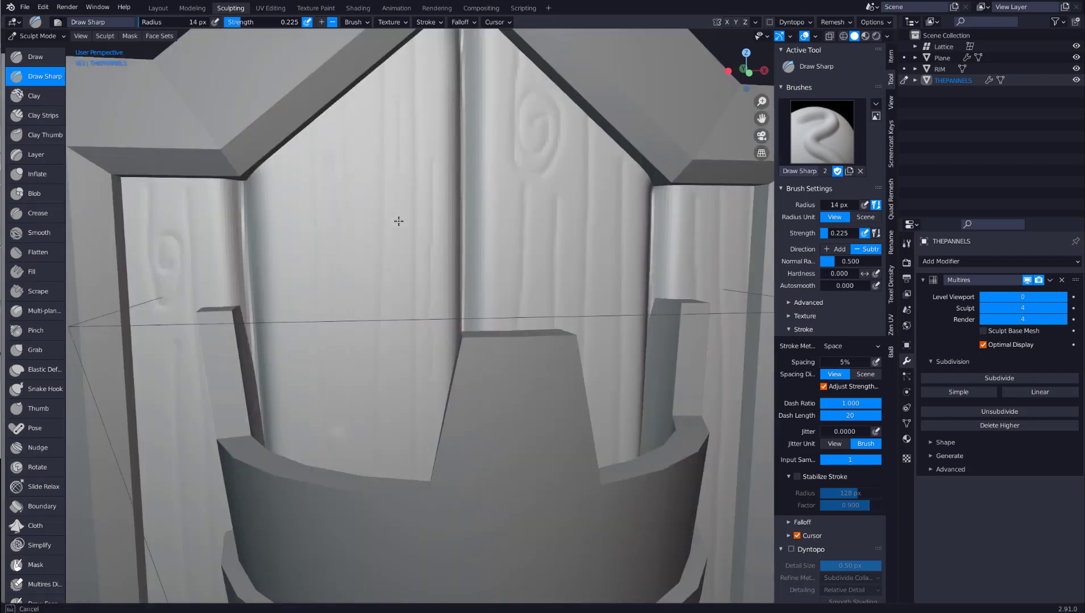
drag(398, 221, 399, 249)
Set the stroke's spacing distance back to Scene and reduce the brush radius to 4 px.
scroll(404, 272, down, 6)
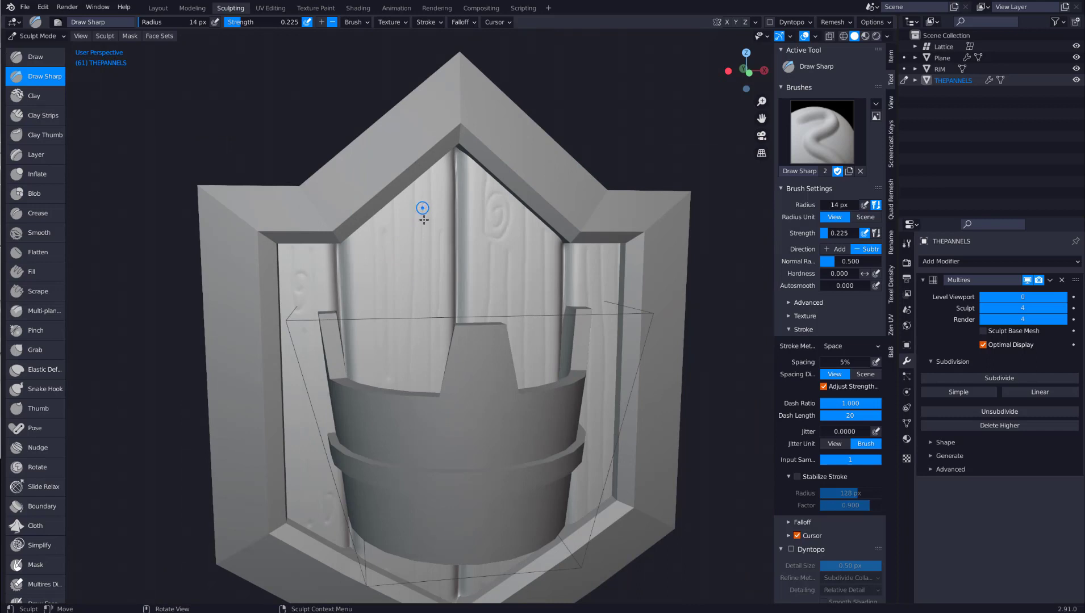
scroll(419, 215, up, 2)
scroll(420, 216, down, 4)
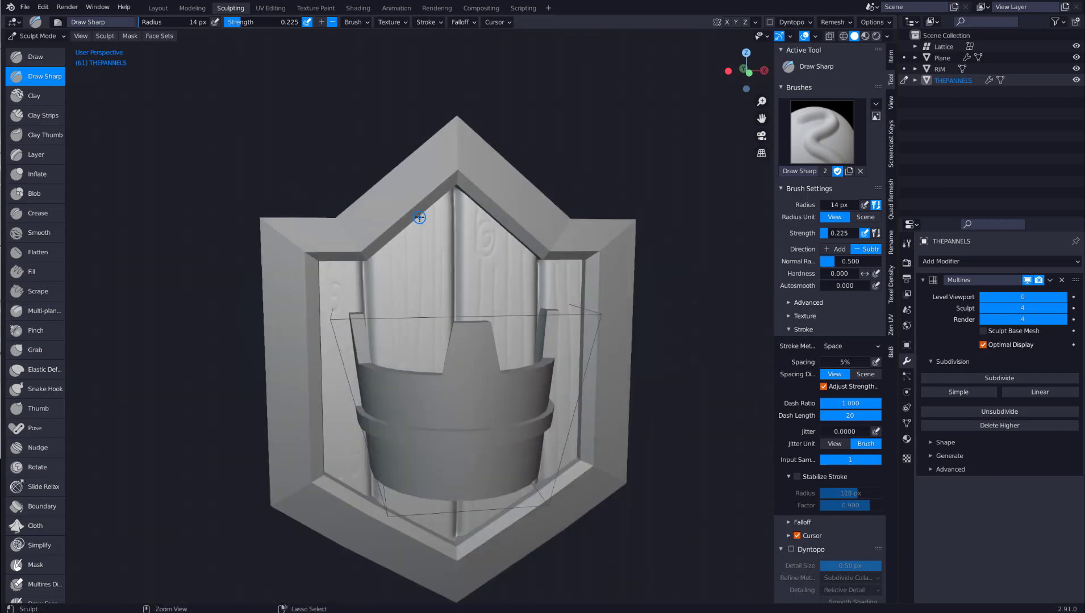
scroll(420, 218, up, 2)
click(866, 374)
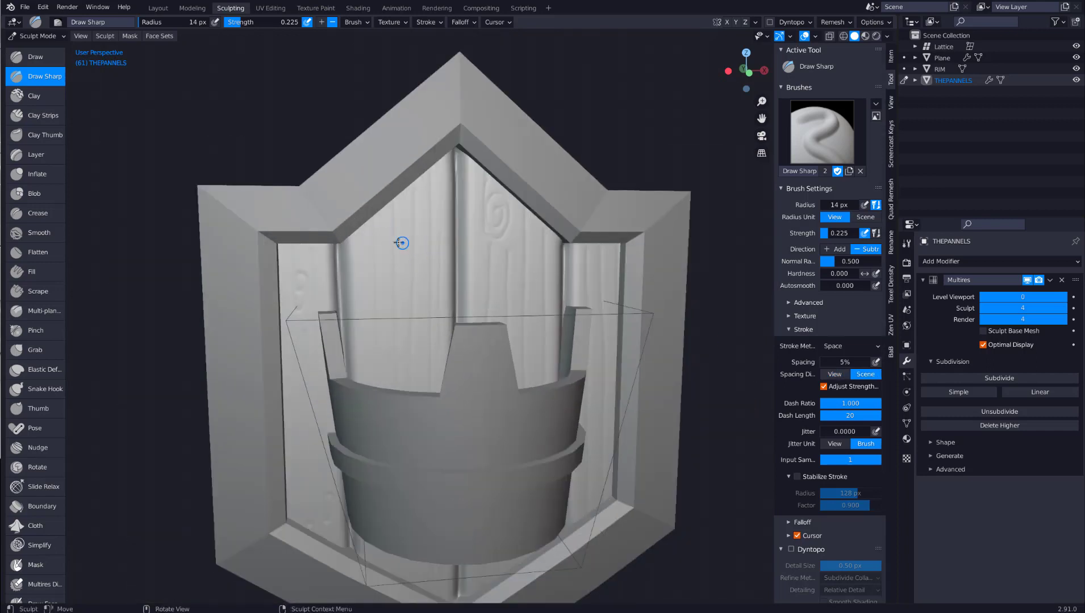
key(f)
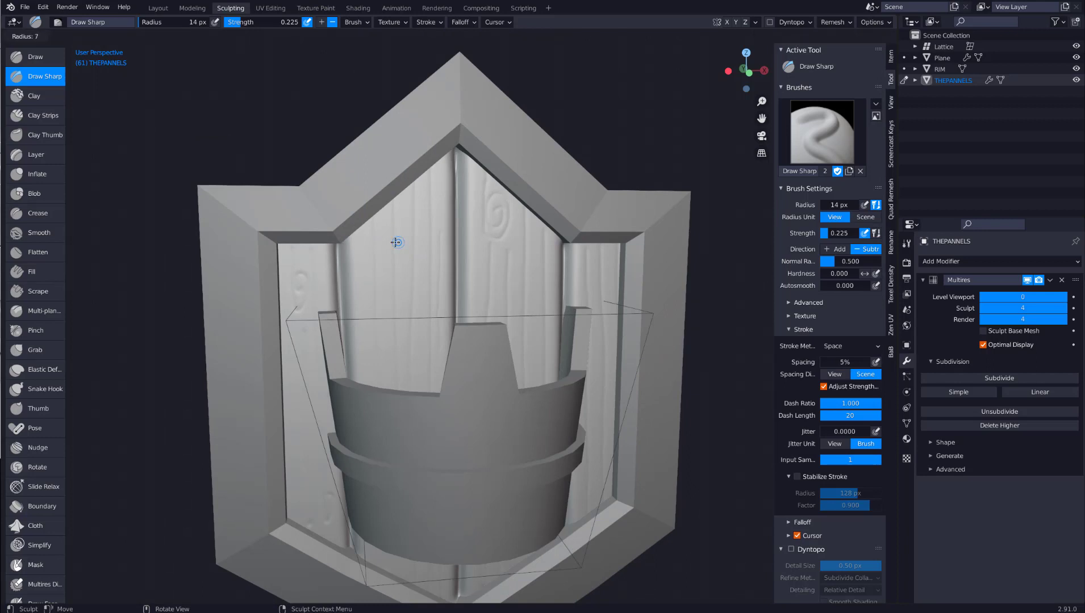
click(395, 243)
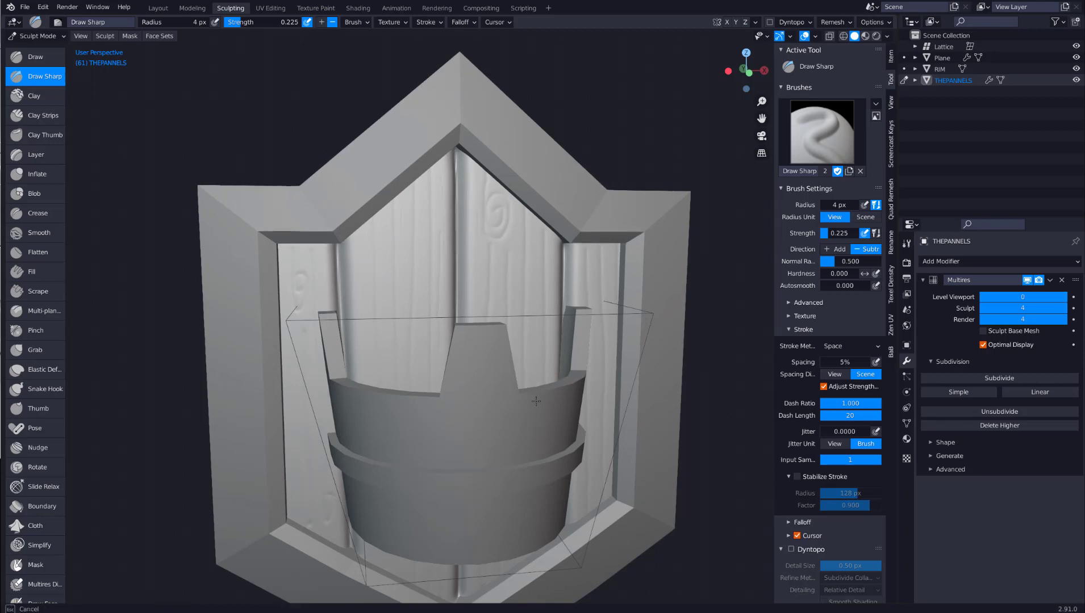
Carve fine grain lines with the 4 px brush into the planks around the bucket and down the outer left plank.
drag(552, 290, 596, 355)
mouse_move(431, 289)
mouse_down()
mouse_move(363, 266)
mouse_move(379, 456)
mouse_up()
drag(394, 545, 375, 547)
drag(288, 314, 289, 428)
drag(304, 254, 288, 255)
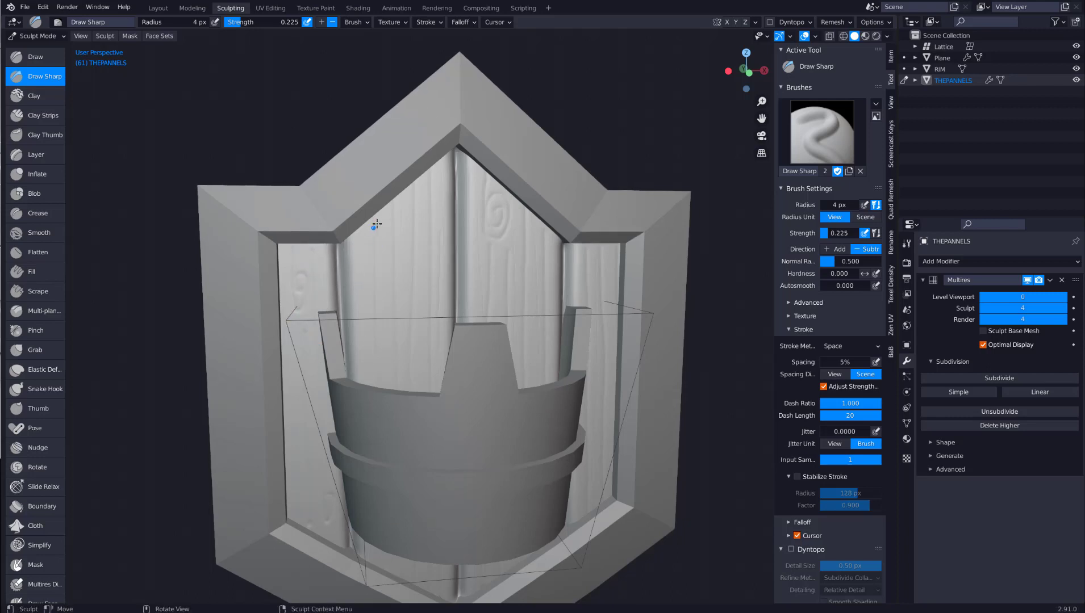
drag(386, 230, 382, 386)
drag(380, 549, 381, 563)
Carve fine vertical grain lines down both middle planks and the outer right plank.
drag(425, 201, 421, 383)
drag(517, 230, 516, 341)
mouse_move(554, 245)
mouse_down()
mouse_move(555, 283)
mouse_move(500, 267)
mouse_up()
drag(442, 203, 441, 391)
drag(585, 247, 583, 338)
scroll(607, 333, down, 5)
mouse_move(607, 334)
middle_down()
mouse_move(561, 328)
mouse_move(570, 340)
middle_up()
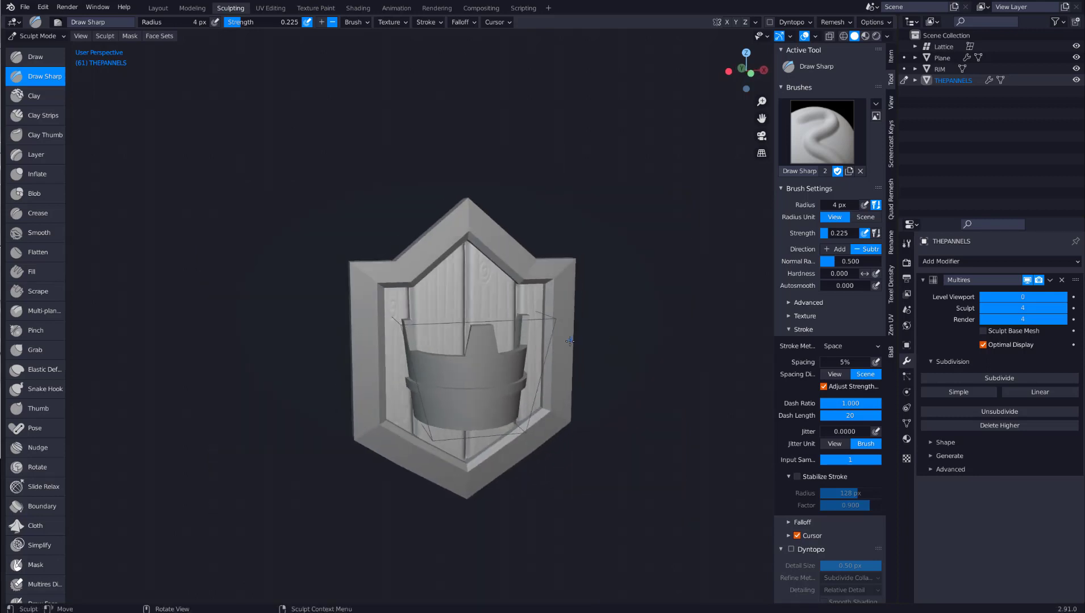
Return to the Layout workspace and raise the back panel's Multires viewport level to 4.
click(158, 8)
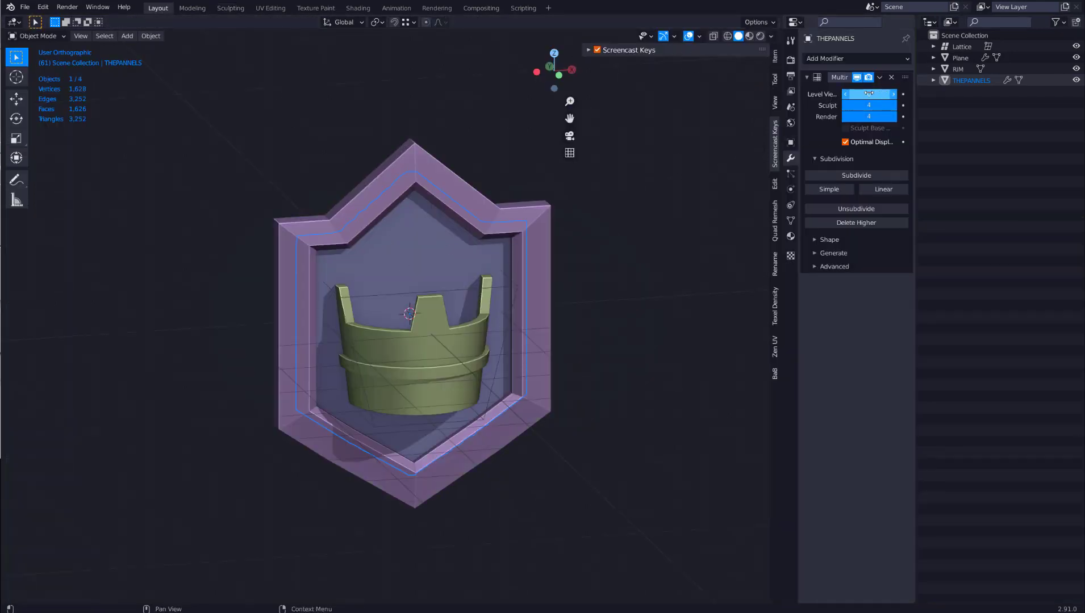
click(894, 94)
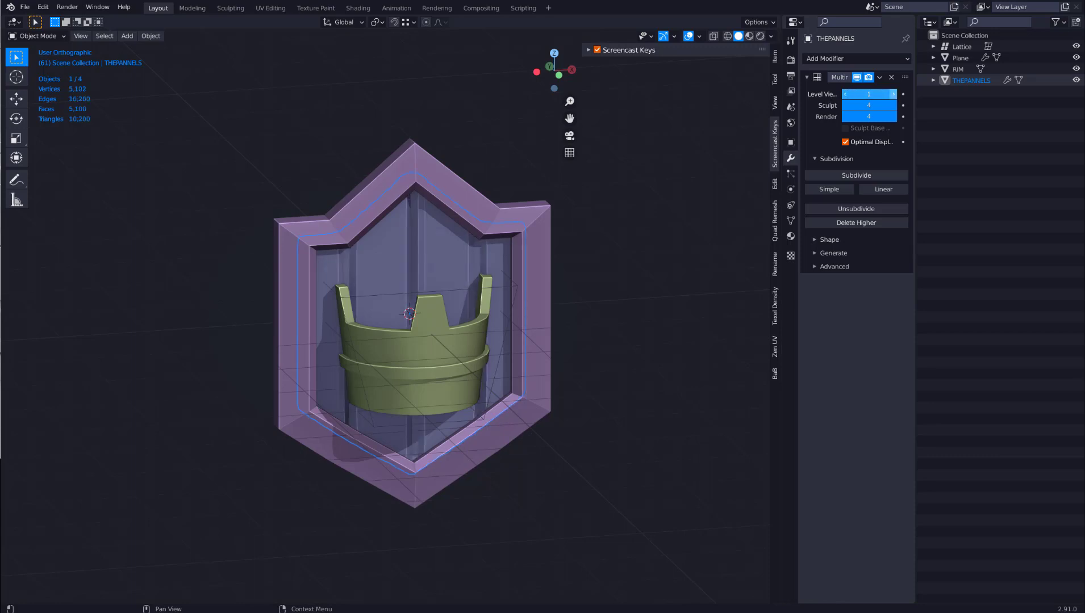
click(894, 94)
click(893, 94)
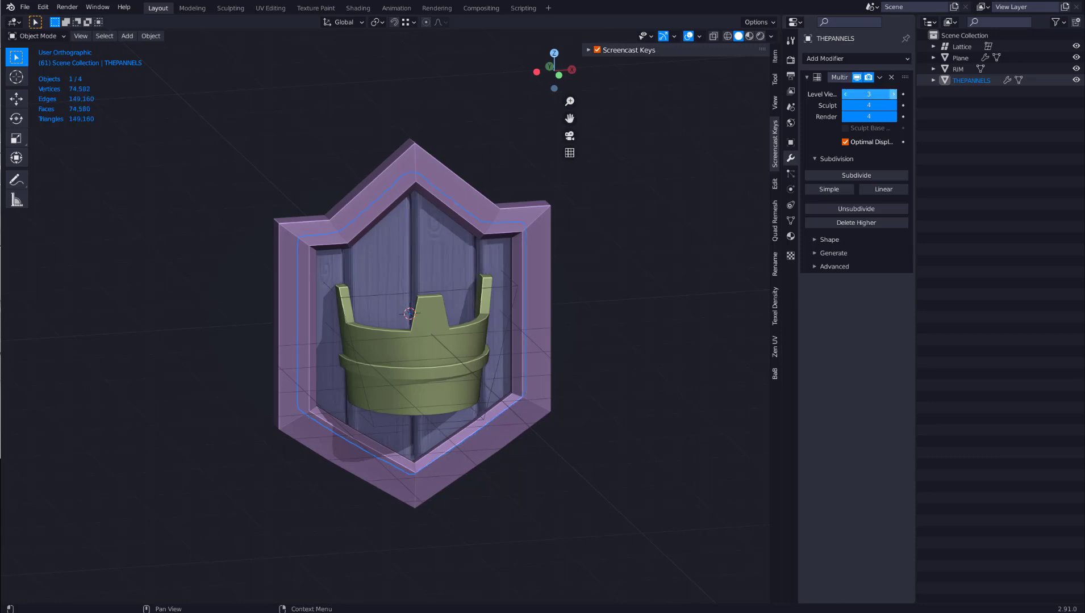
click(893, 94)
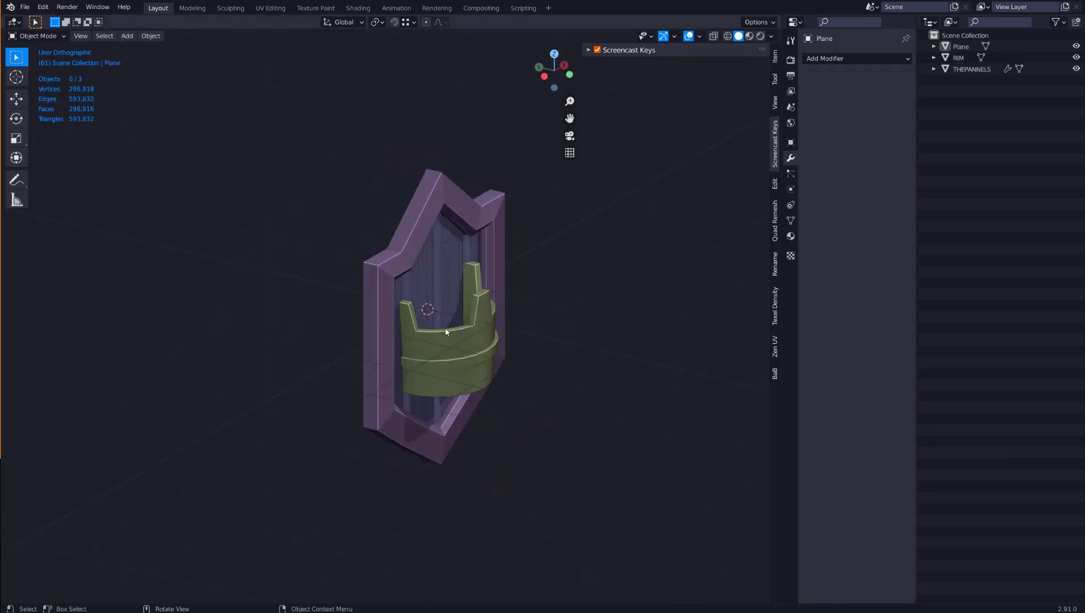
Add a 2 m cube and move it about 0.97 m along Y so it sits behind the shield.
middle_drag(416, 276, 427, 315)
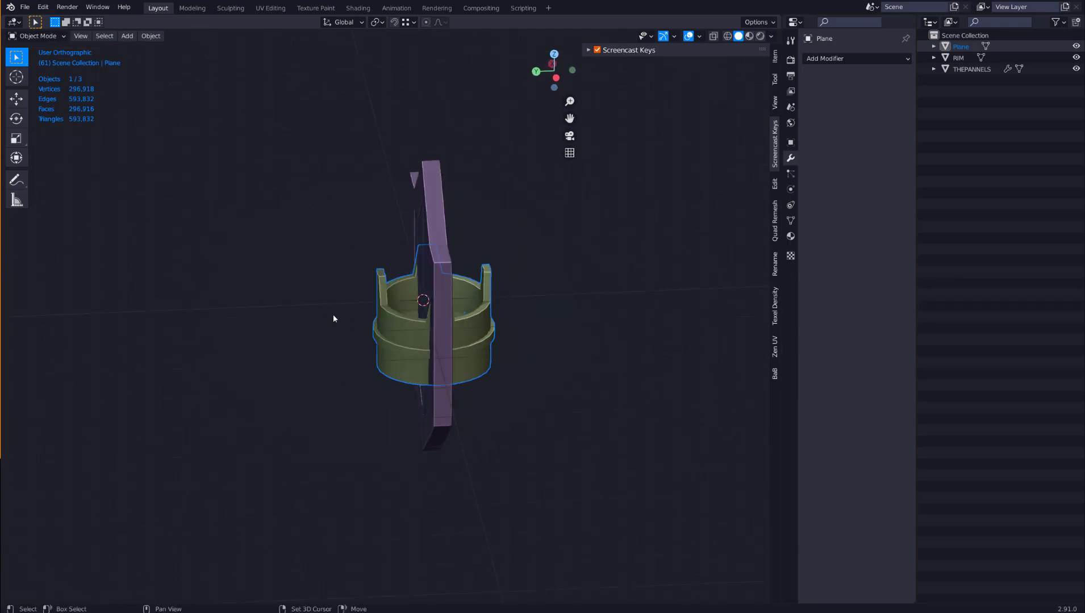
key(shift+a)
mouse_move(333, 314)
click(368, 324)
key(g)
key(y)
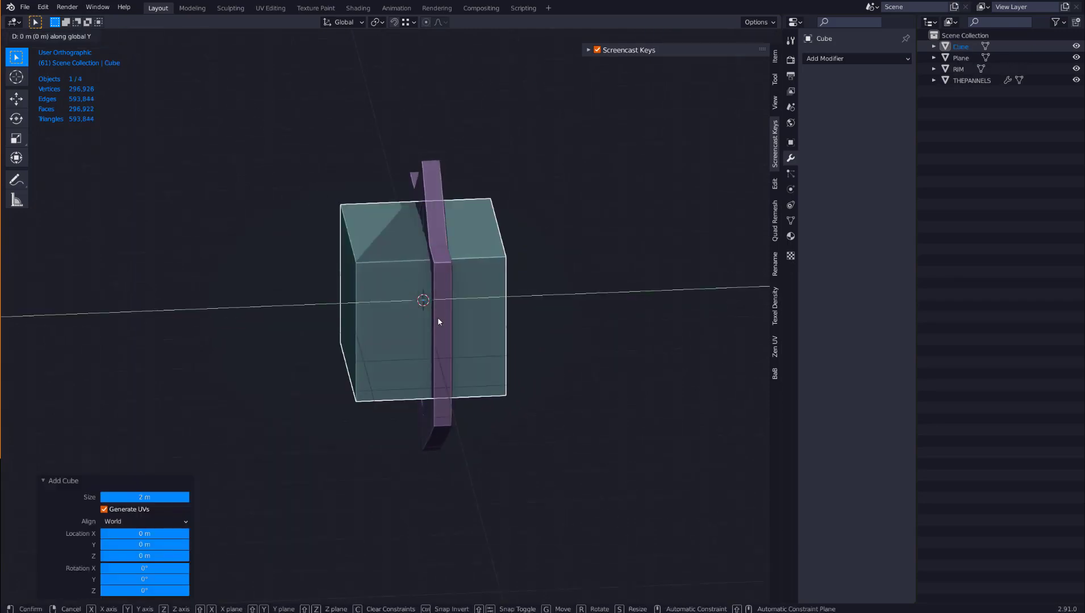
click(365, 319)
Add a Boolean Difference modifier to the bucket with the cube as its object and the Self option enabled.
middle_drag(434, 312, 487, 323)
click(488, 322)
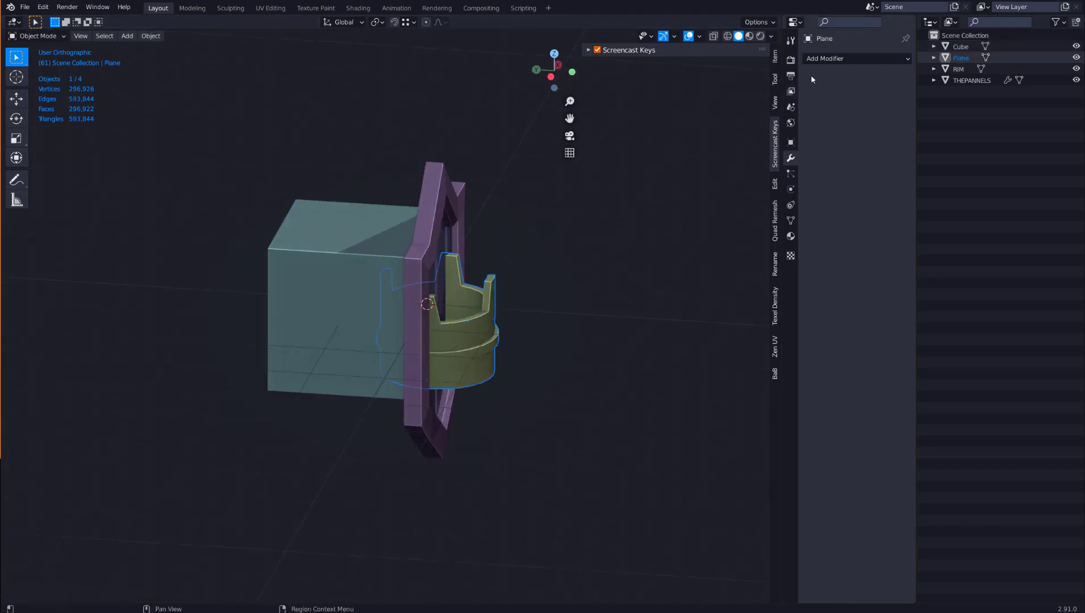
click(835, 59)
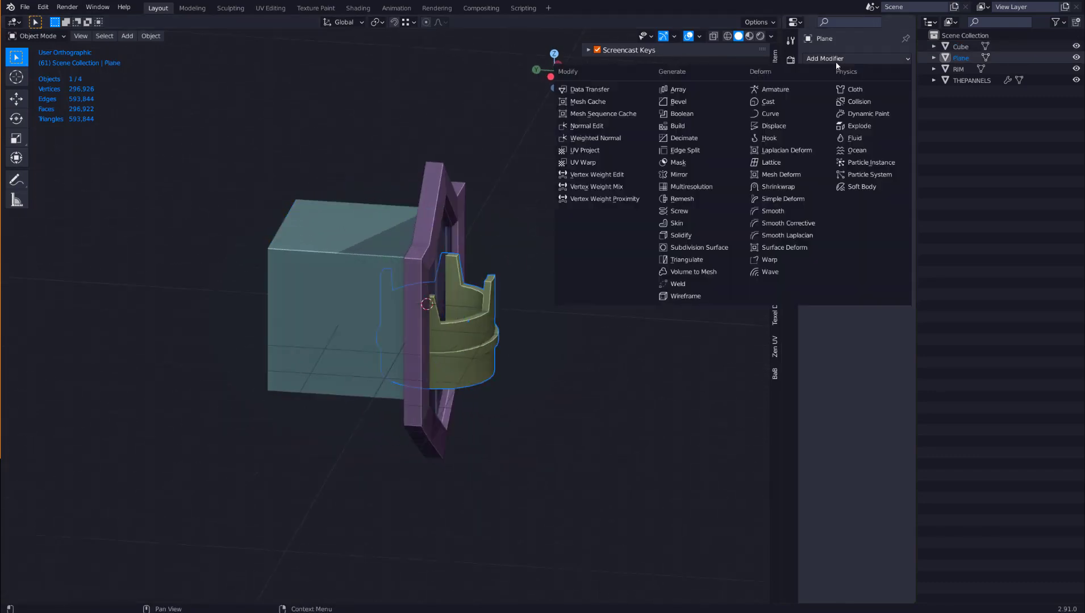
click(684, 113)
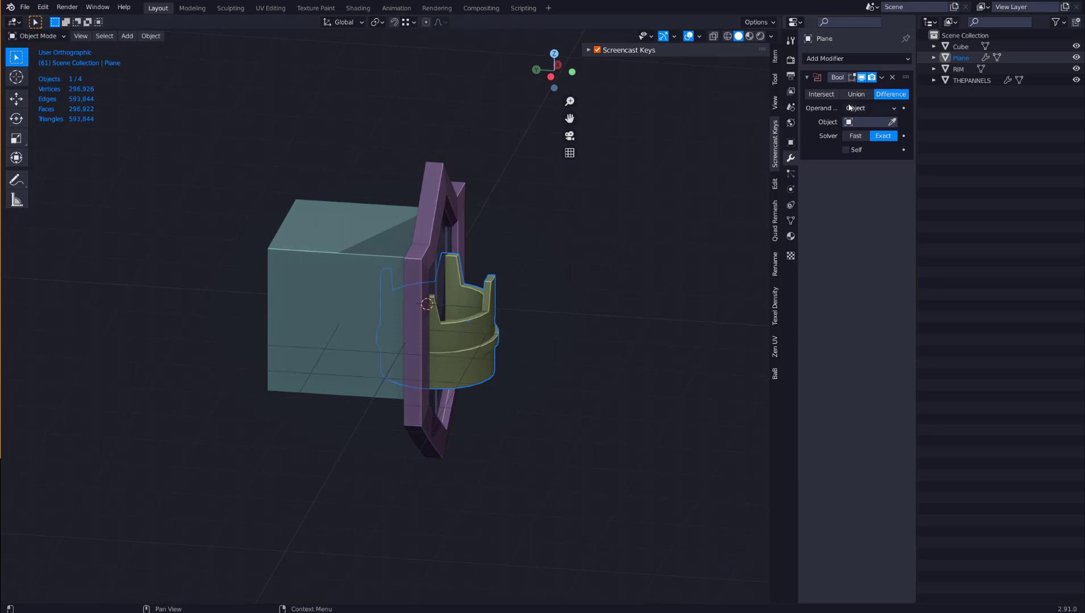
click(892, 122)
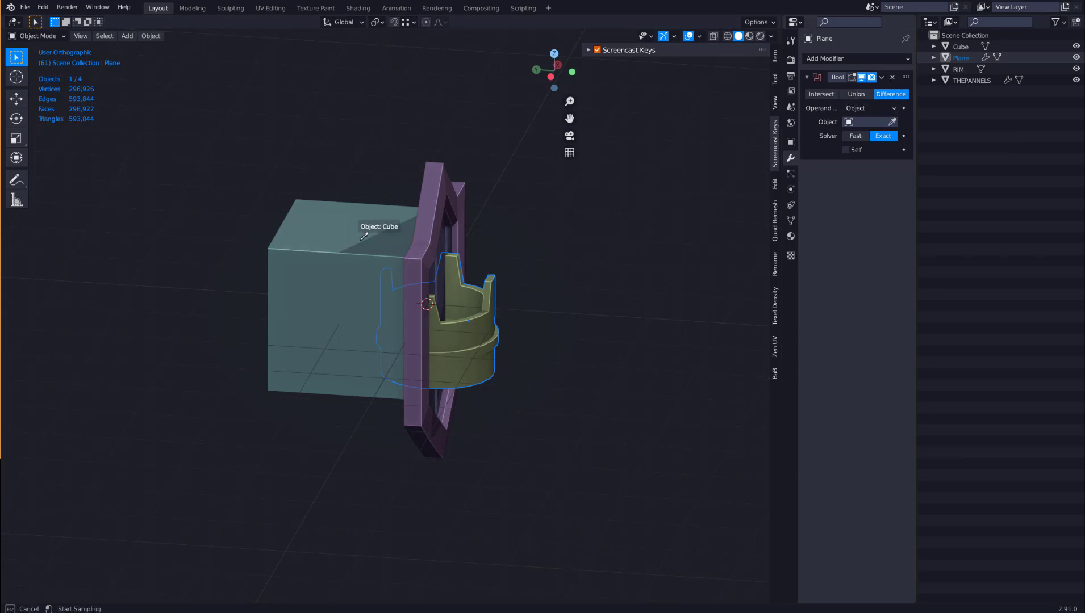
click(378, 226)
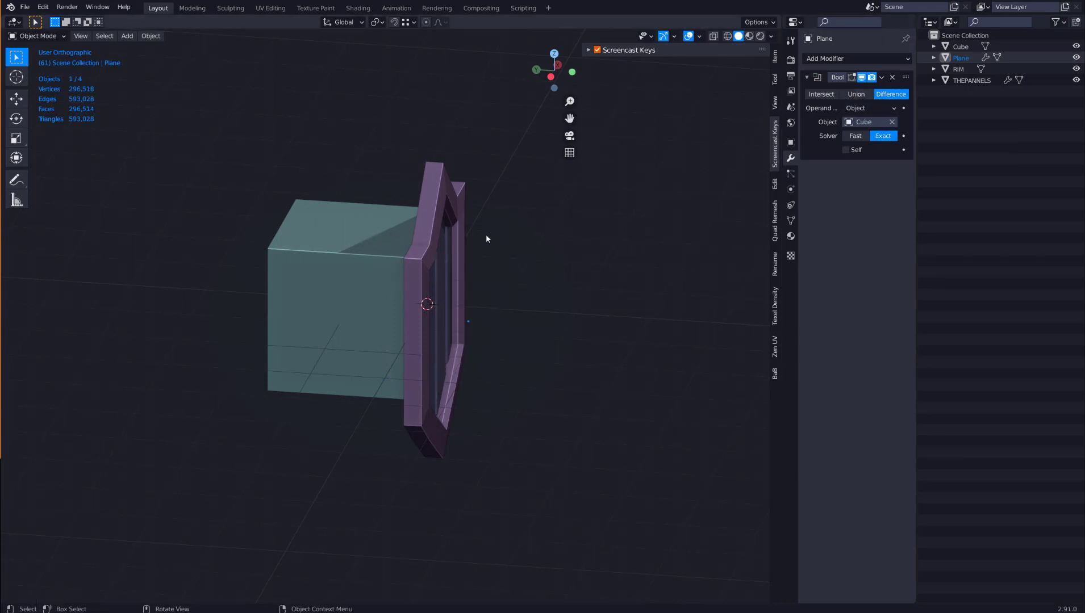
click(845, 150)
click(509, 266)
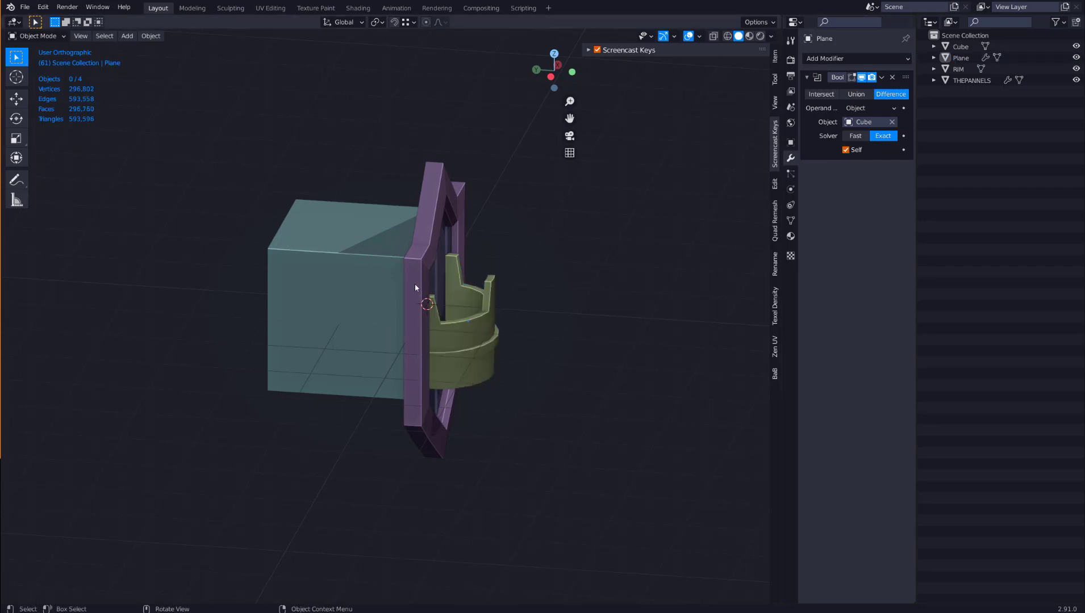
Set the cutter cube's viewport display to Wire.
click(386, 260)
mouse_move(353, 242)
middle_down()
mouse_move(381, 235)
mouse_move(338, 240)
mouse_move(356, 245)
mouse_move(325, 256)
mouse_move(340, 253)
middle_up()
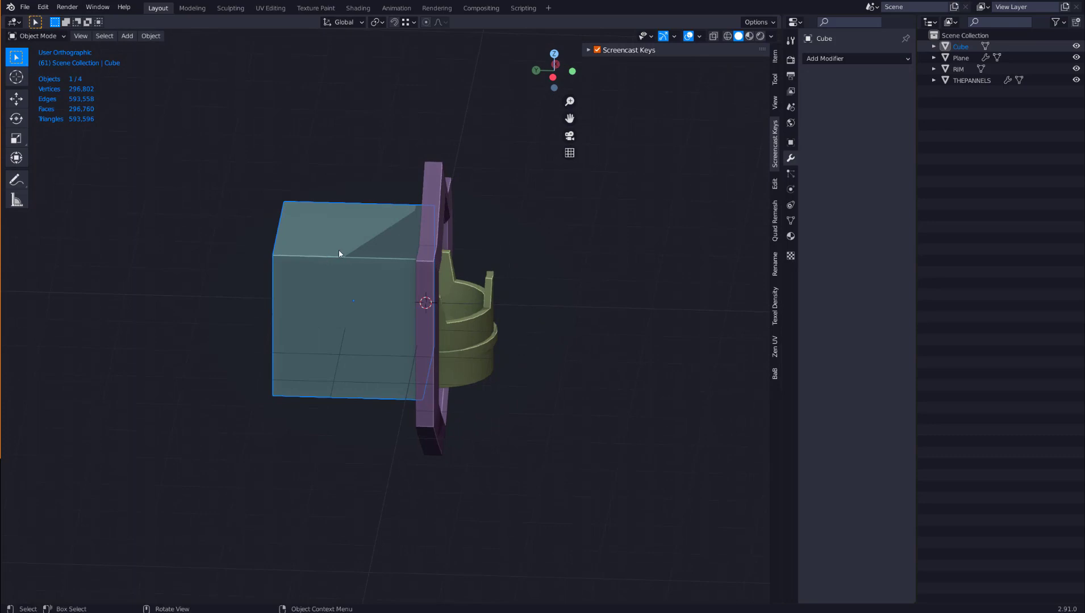
click(793, 147)
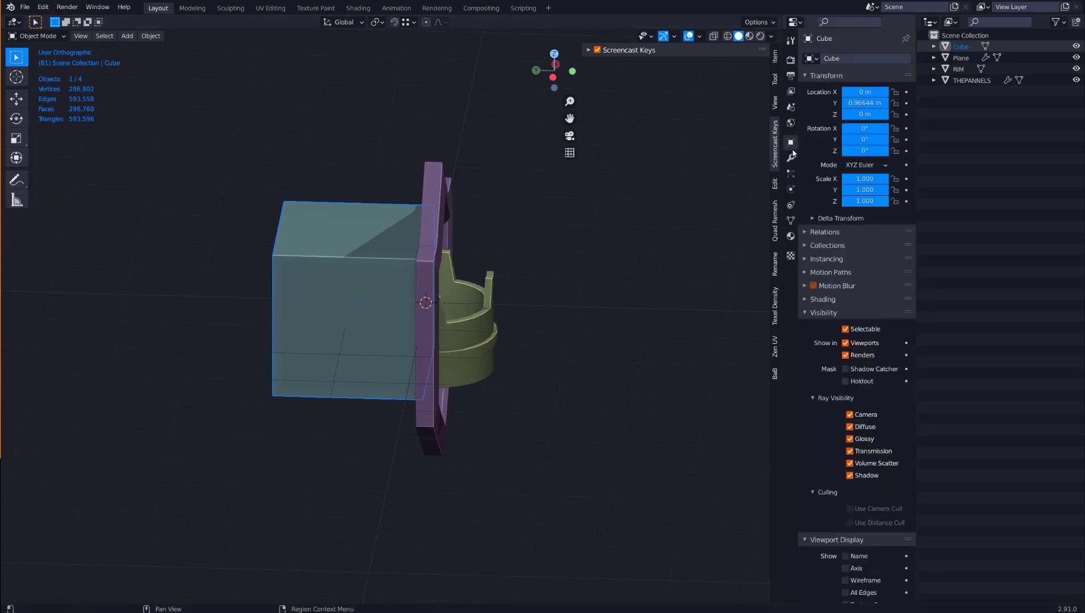
scroll(830, 432, down, 5)
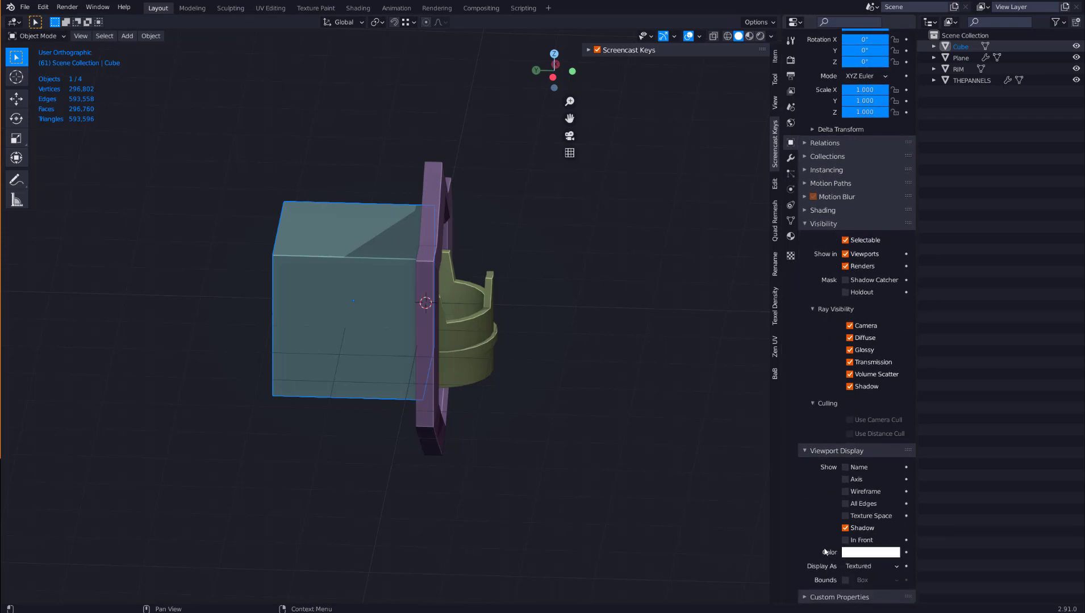
click(873, 567)
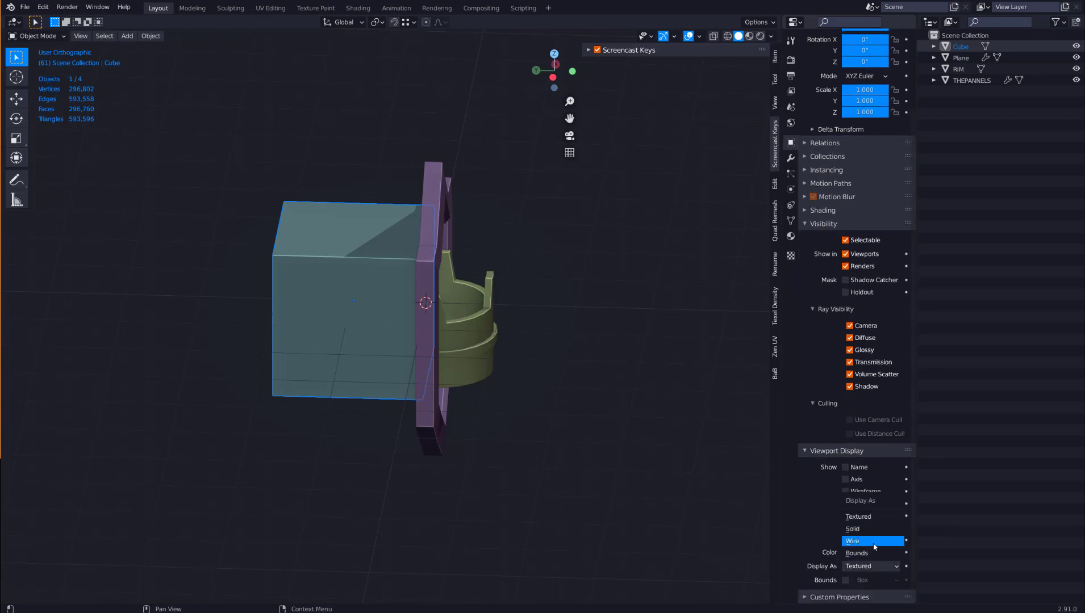
click(872, 543)
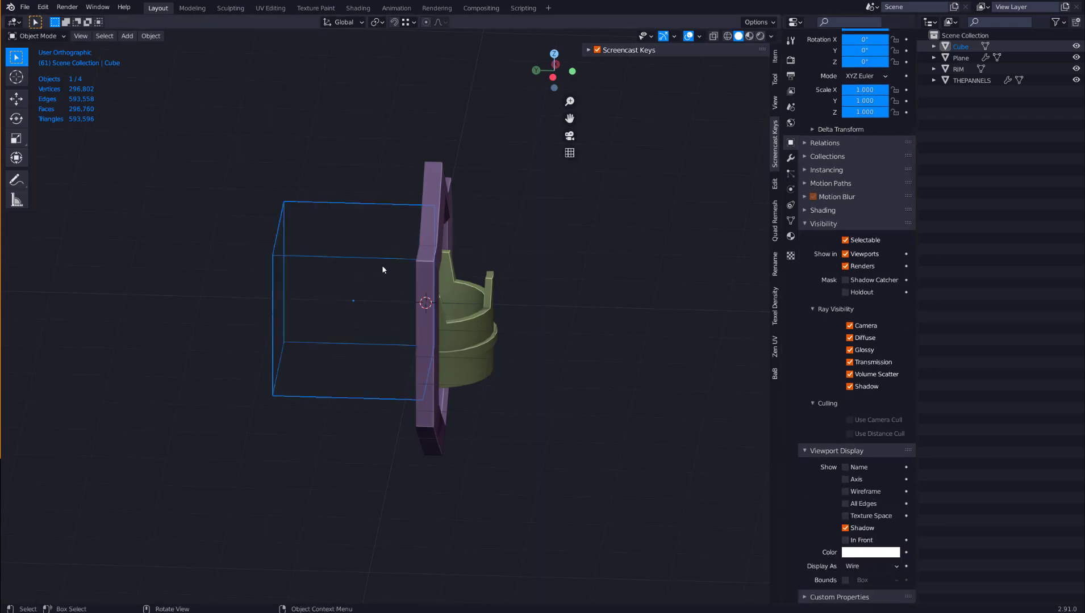
Try shifting the cutter cube toward the bucket and lowering it about 0.22 m along Z.
middle_drag(381, 264, 388, 254)
key(g)
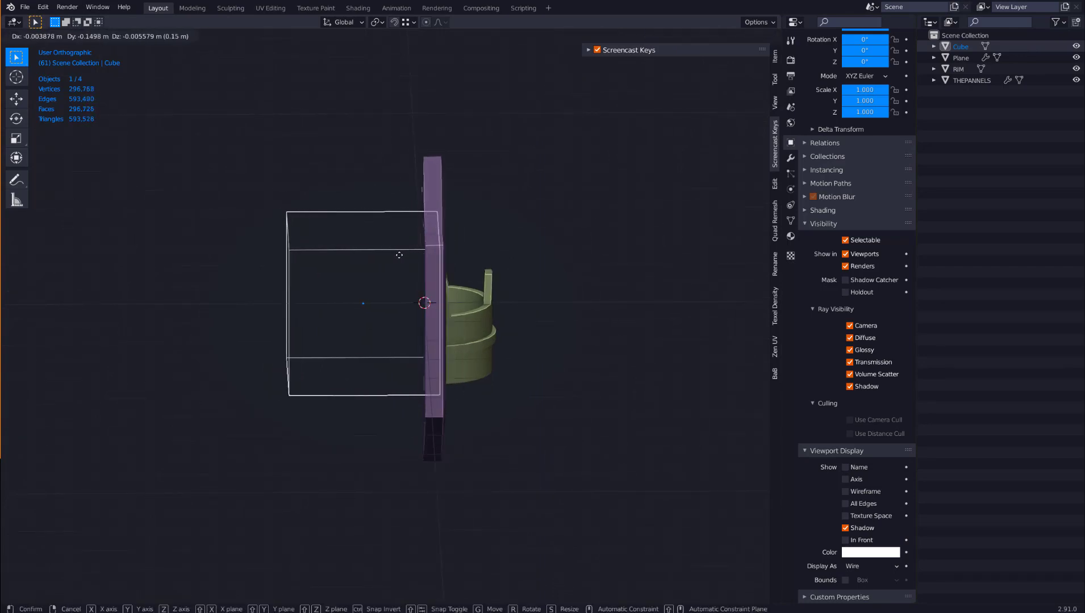
click(396, 252)
middle_drag(436, 260, 438, 282)
key(g)
key(z)
click(427, 271)
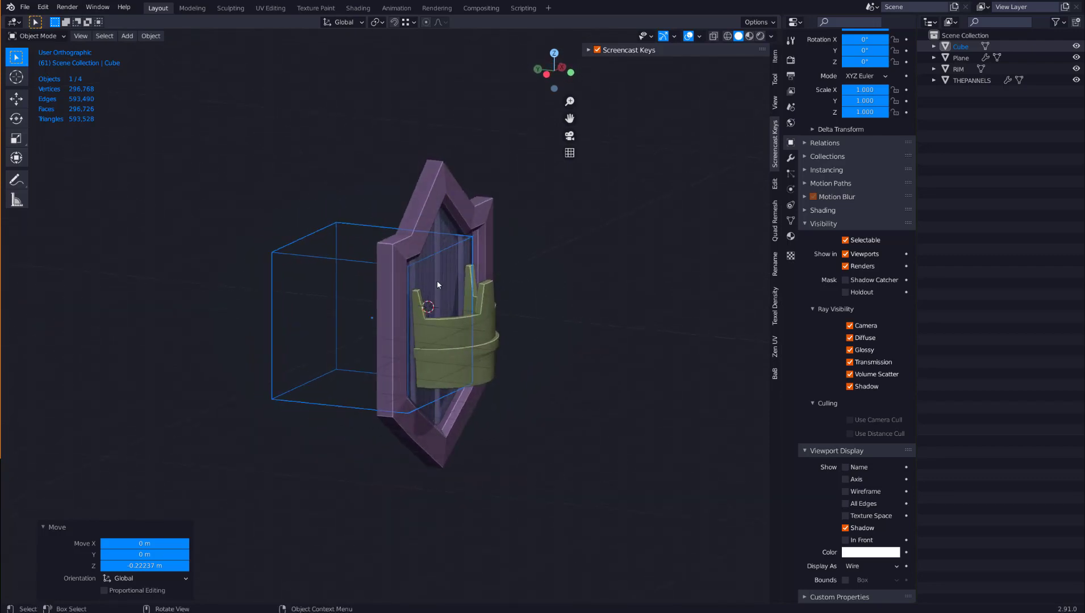
click(790, 158)
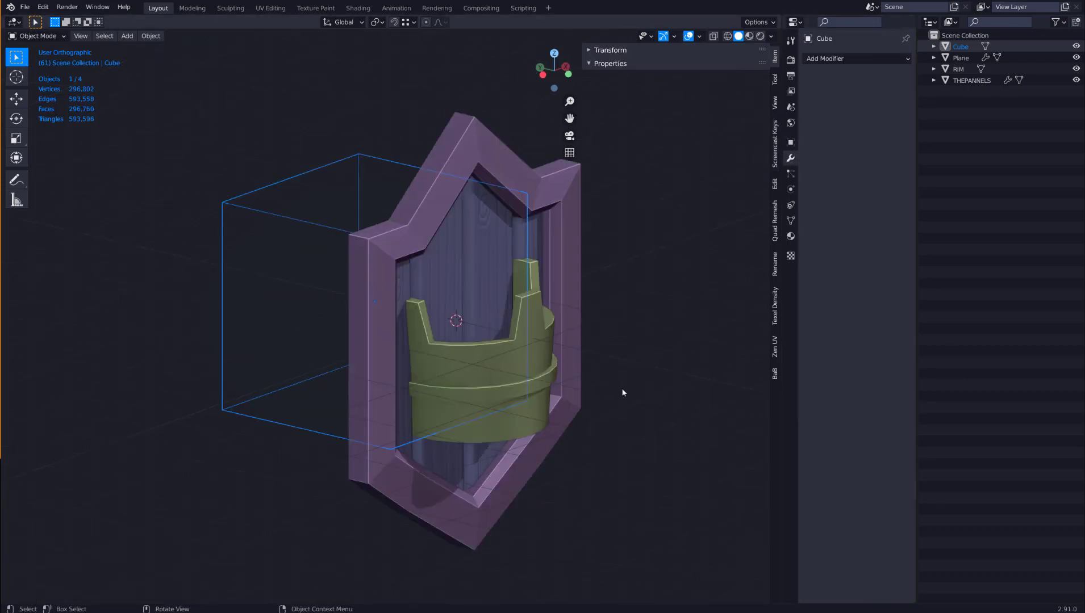
middle_drag(622, 392, 555, 368)
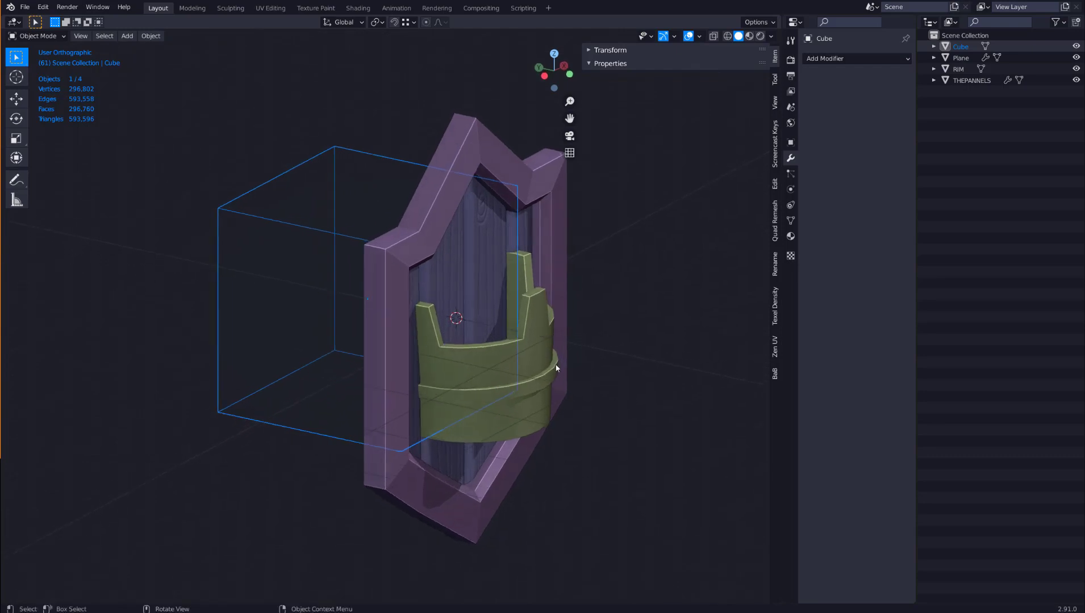
Apply the Boolean modifier on the bucket.
click(458, 345)
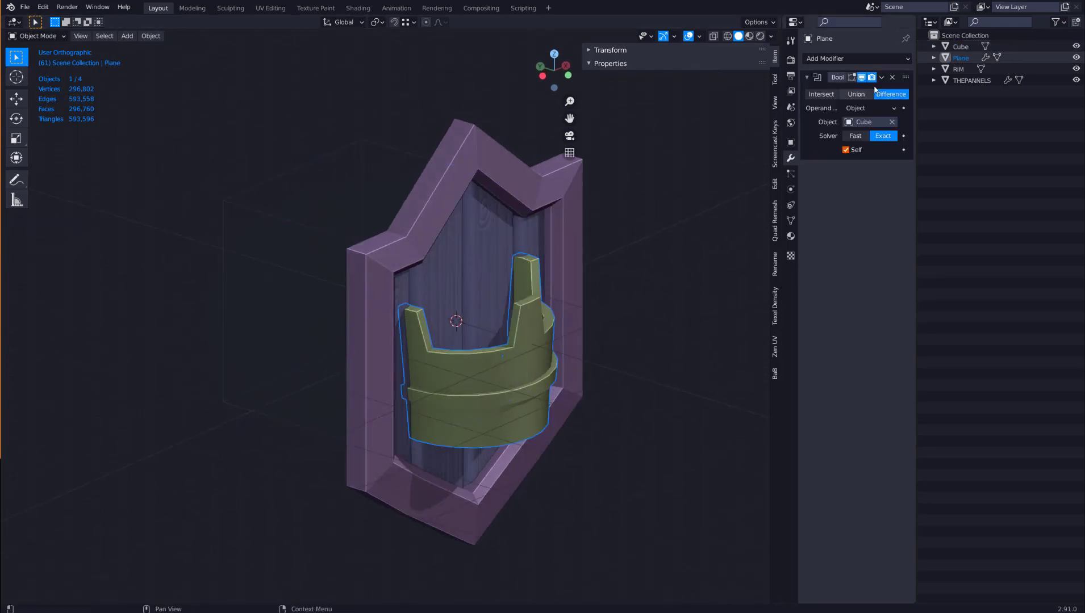
click(881, 77)
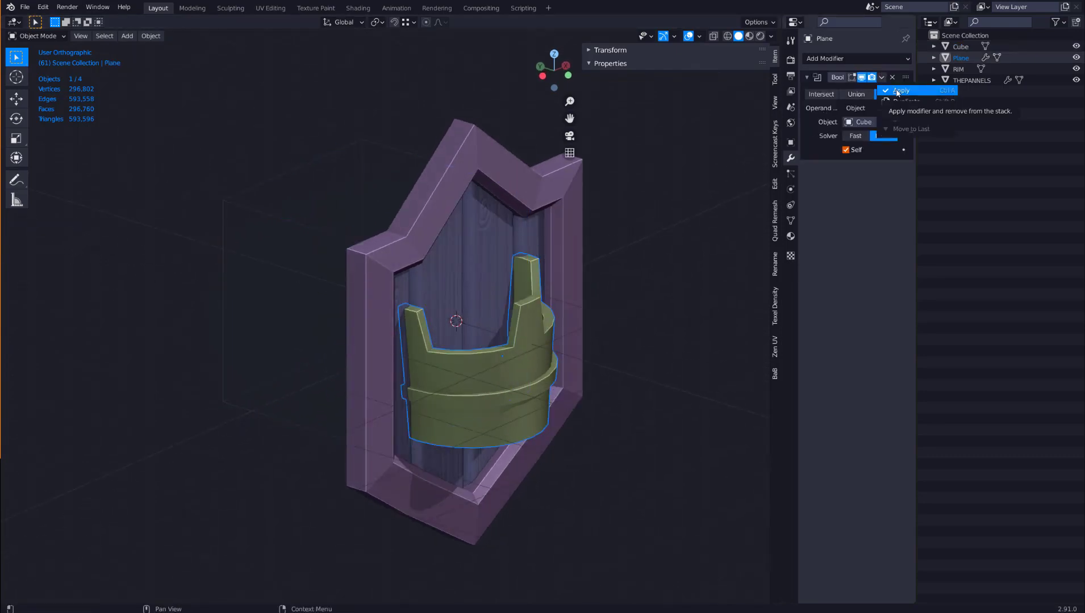
click(900, 91)
Delete the wireframe cutter cube behind the shield.
click(635, 284)
middle_drag(635, 284, 423, 271)
click(399, 248)
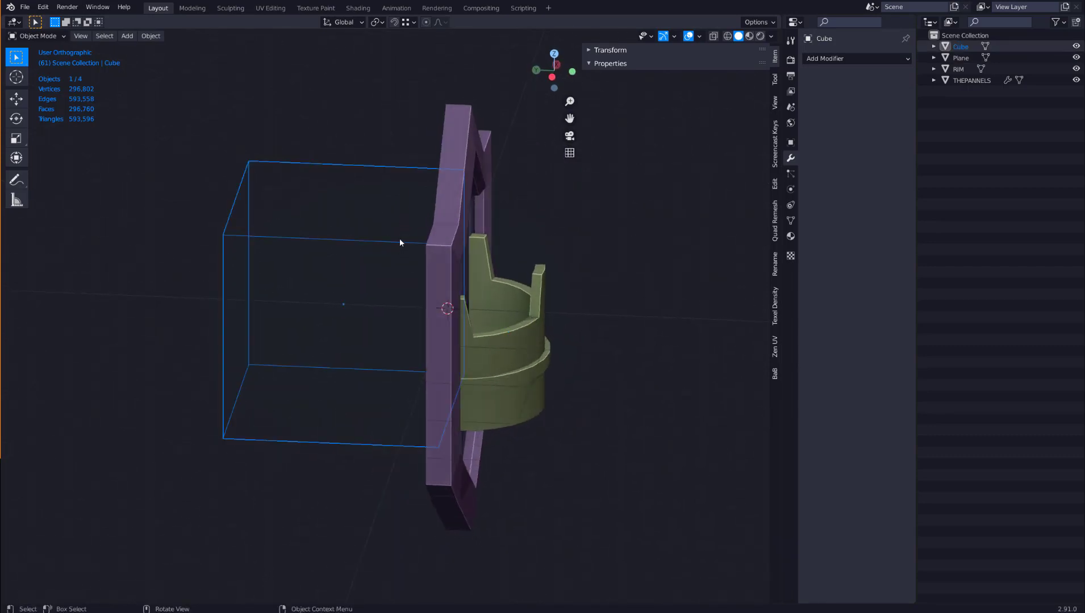
key(x)
click(399, 238)
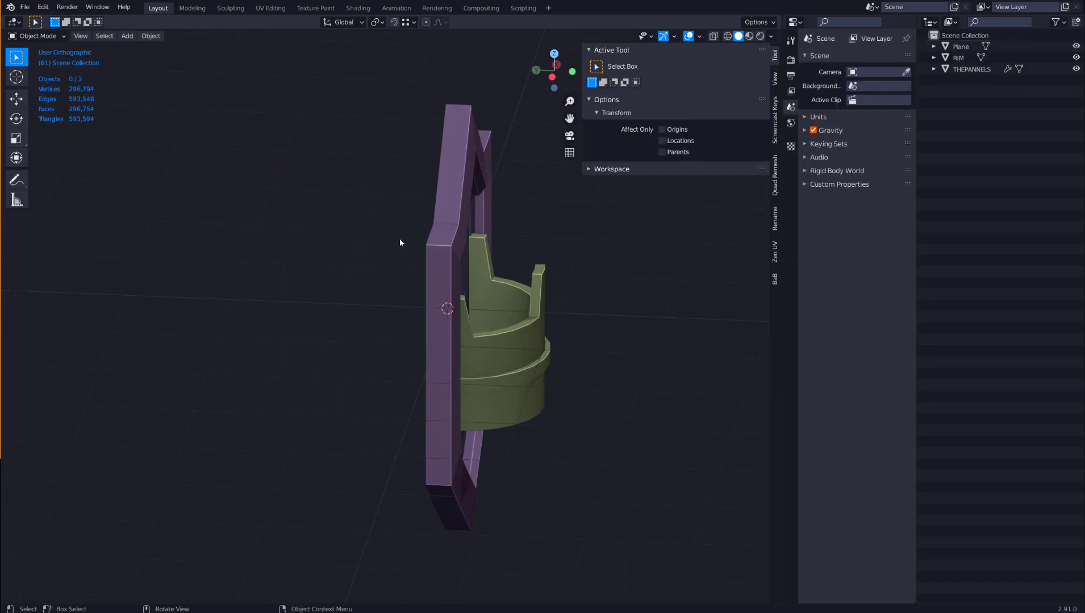
Edit the bucket's mesh and select the outer edge loops along the rim cutouts on both sides of the middle stave.
middle_drag(584, 269, 474, 311)
click(516, 338)
scroll(474, 310, up, 3)
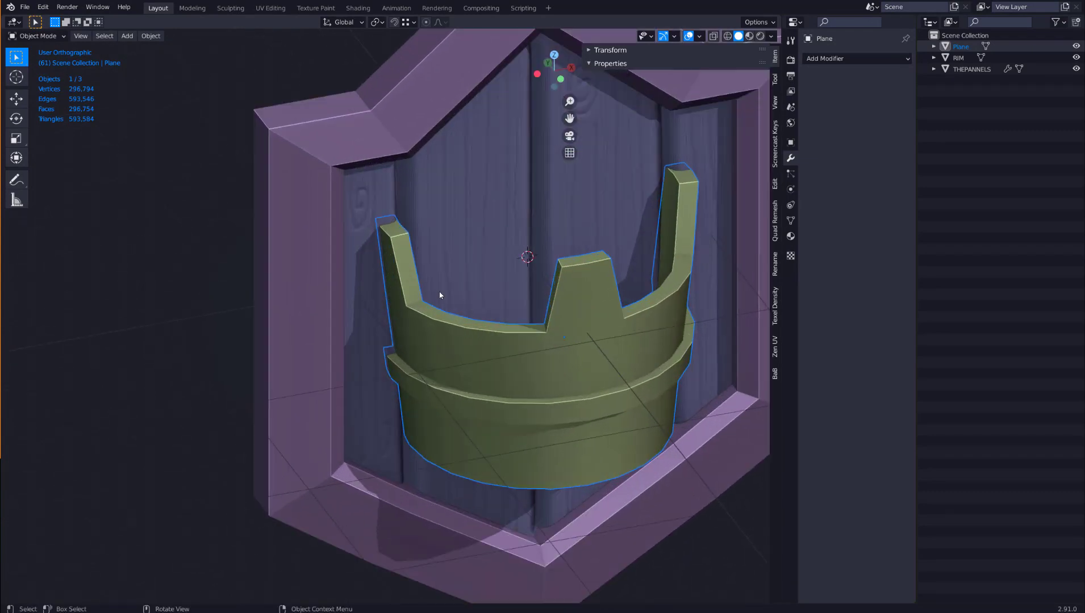
key(Tab)
alt+click(393, 246)
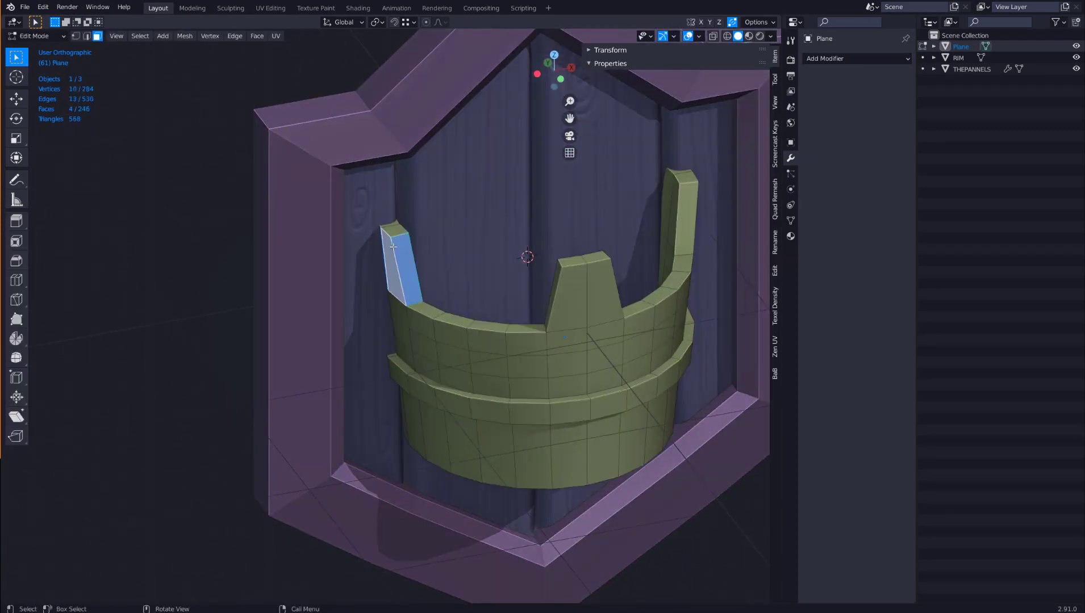
key(2)
click(393, 248)
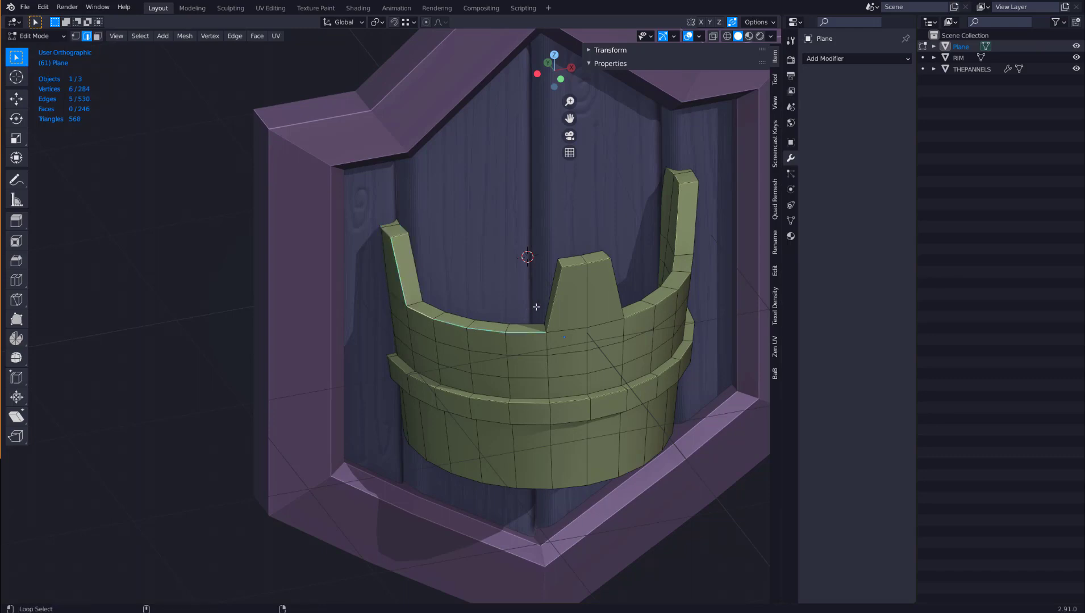
alt+shift+click(649, 307)
Add the inner edge loops of the bucket's upper rim and stave cutouts to the edge selection.
middle_drag(650, 306, 562, 307)
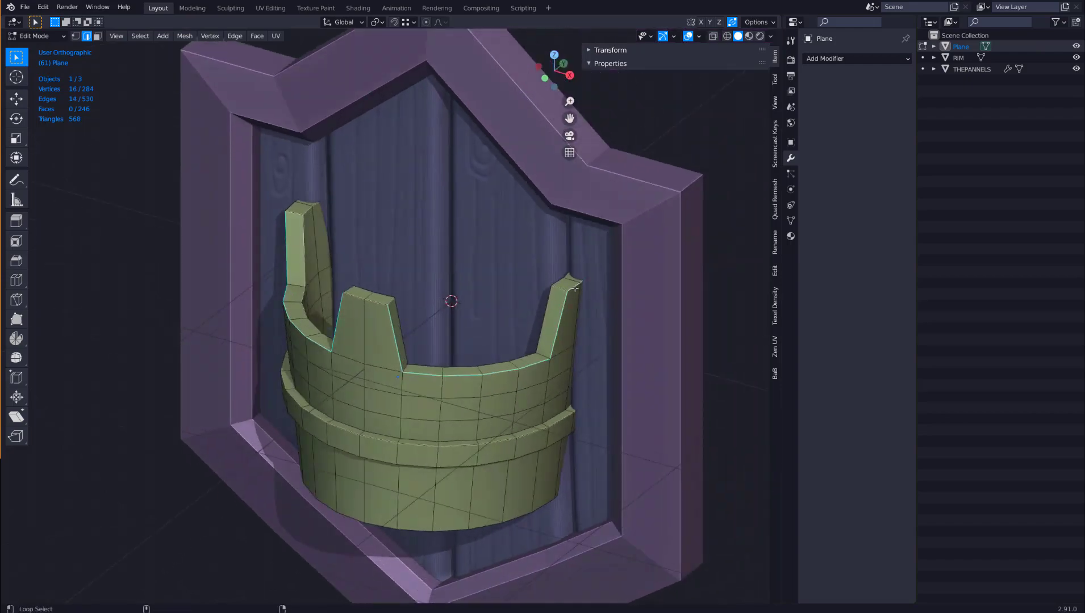
middle_drag(372, 290, 448, 297)
scroll(386, 248, up, 1)
alt+shift+click(395, 240)
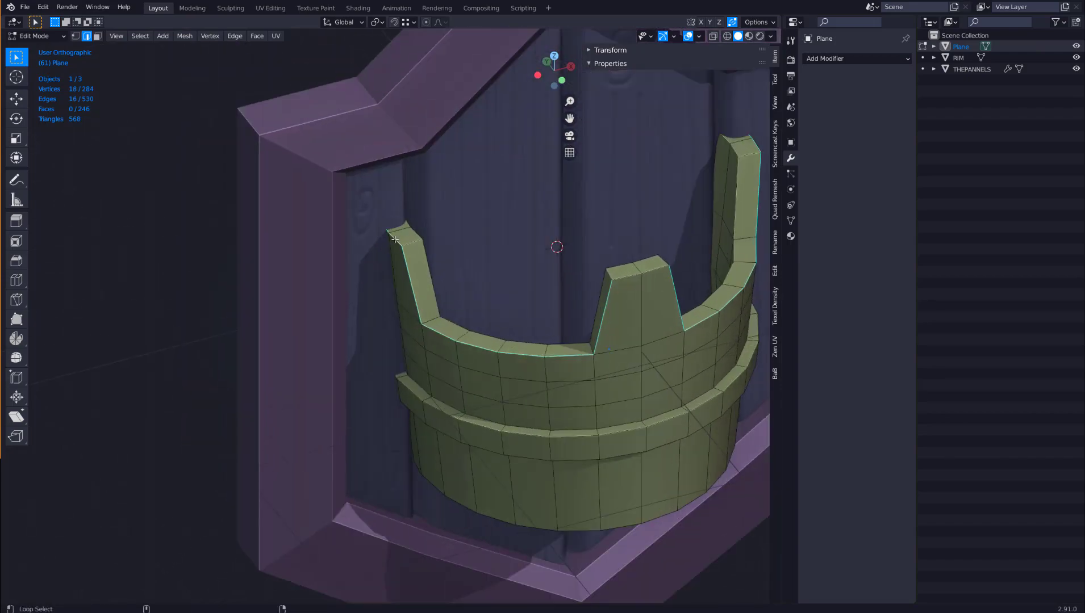
alt+shift+click(460, 326)
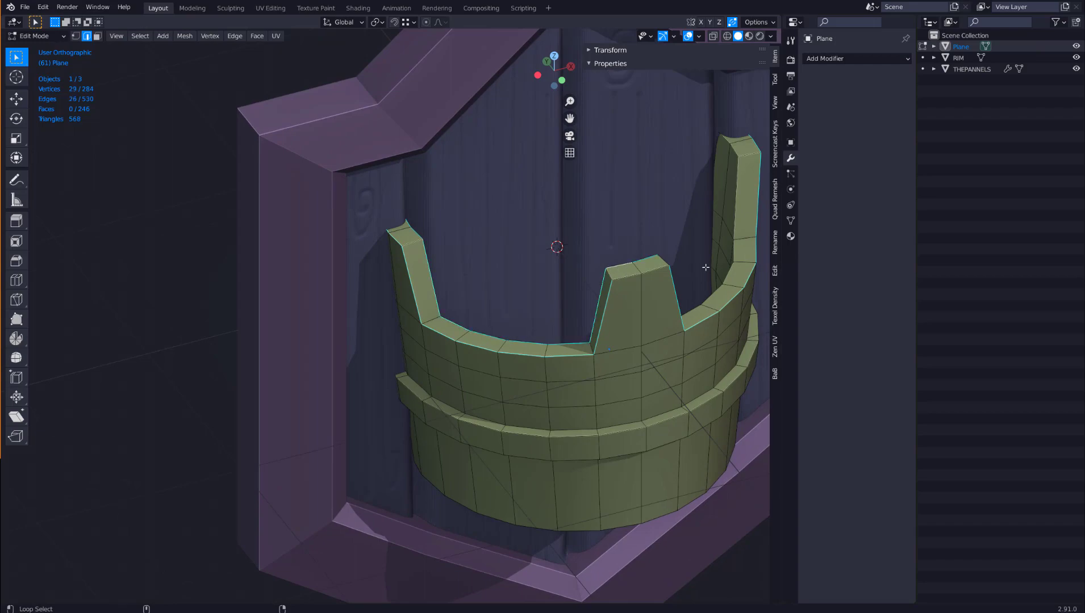
middle_drag(705, 268, 602, 271)
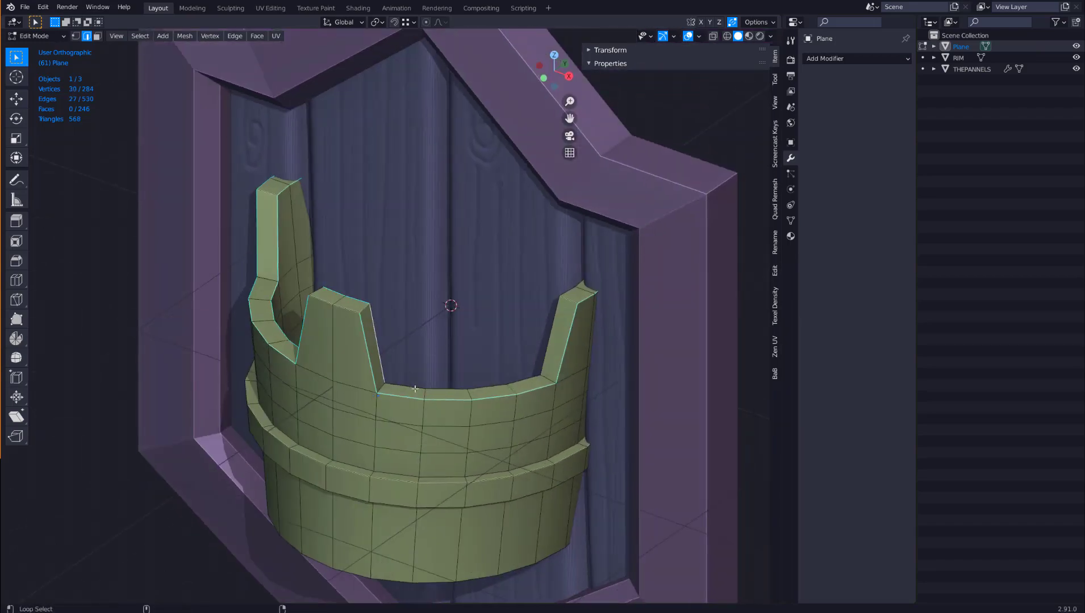
alt+shift+click(503, 386)
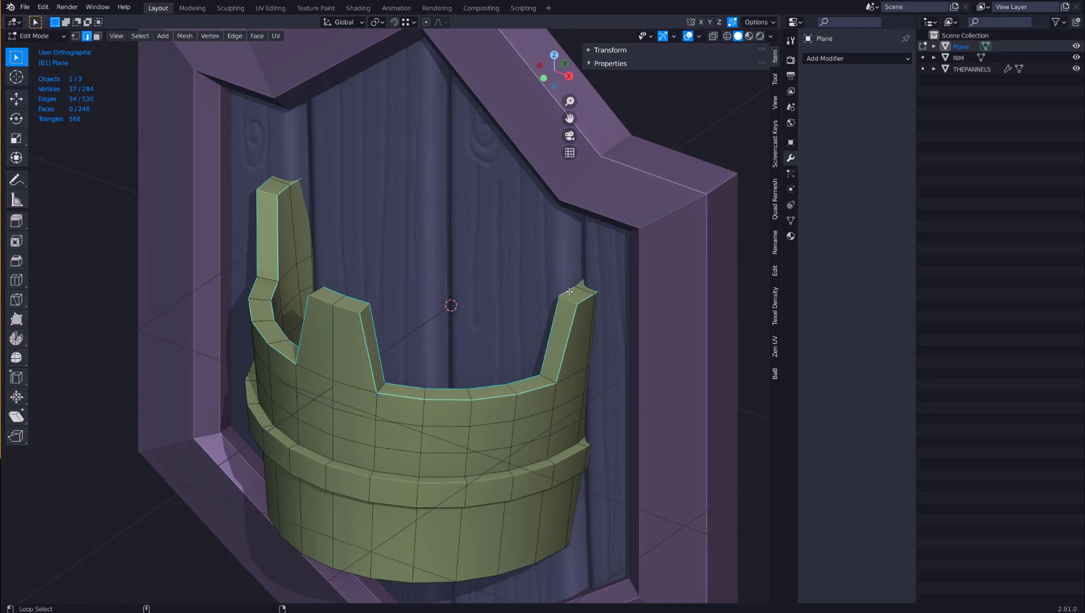
Extend the edge selection with the edge loops of the raised band and the bucket's bottom rim.
scroll(557, 299, down, 3)
middle_drag(544, 308, 603, 290)
scroll(545, 318, up, 3)
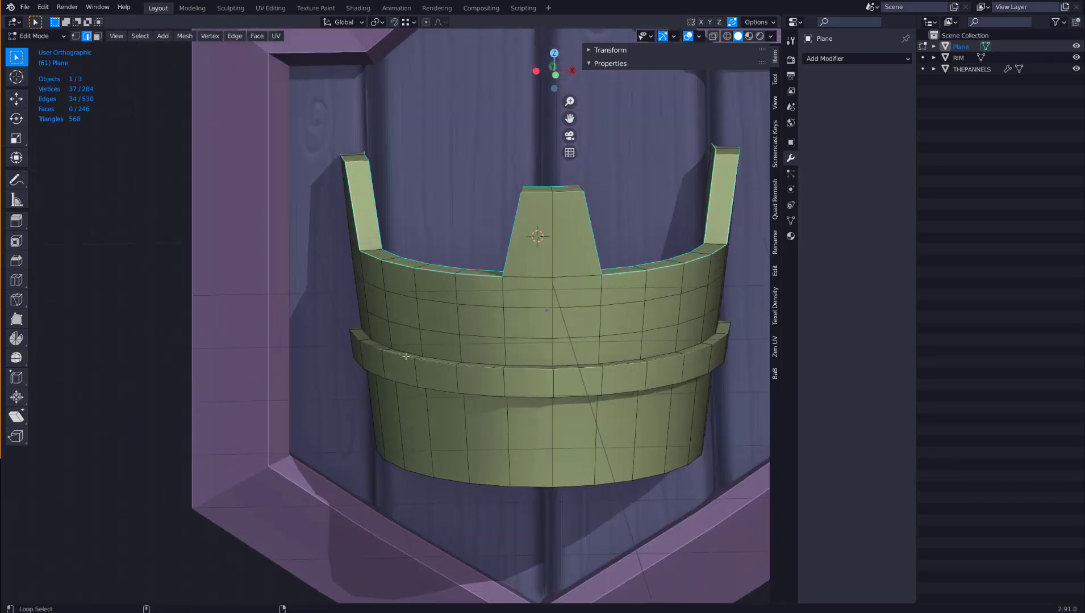
alt+shift+click(405, 356)
middle_drag(405, 356, 443, 306)
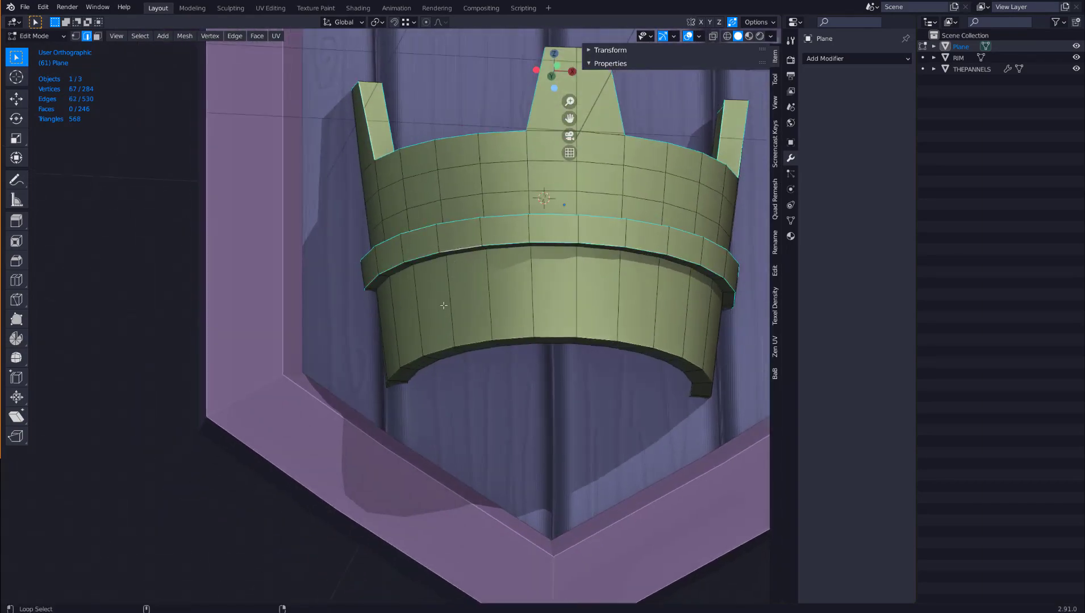
alt+shift+click(461, 354)
alt+shift+click(443, 358)
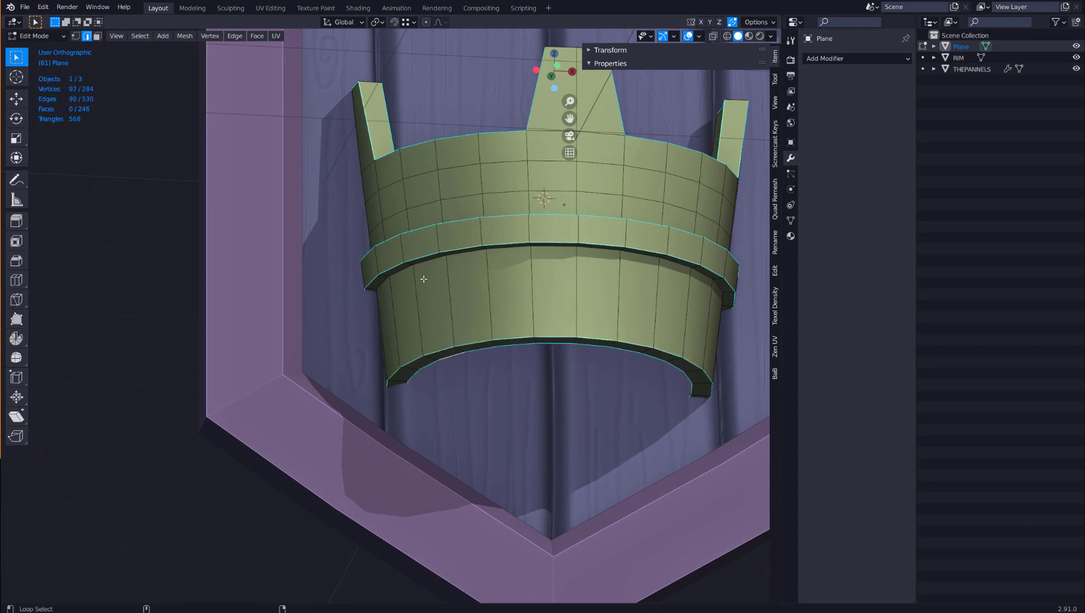
Check the band and rim loops and add the middle stave's front top edges to the edge selection.
middle_drag(398, 269, 430, 316)
scroll(427, 316, up, 1)
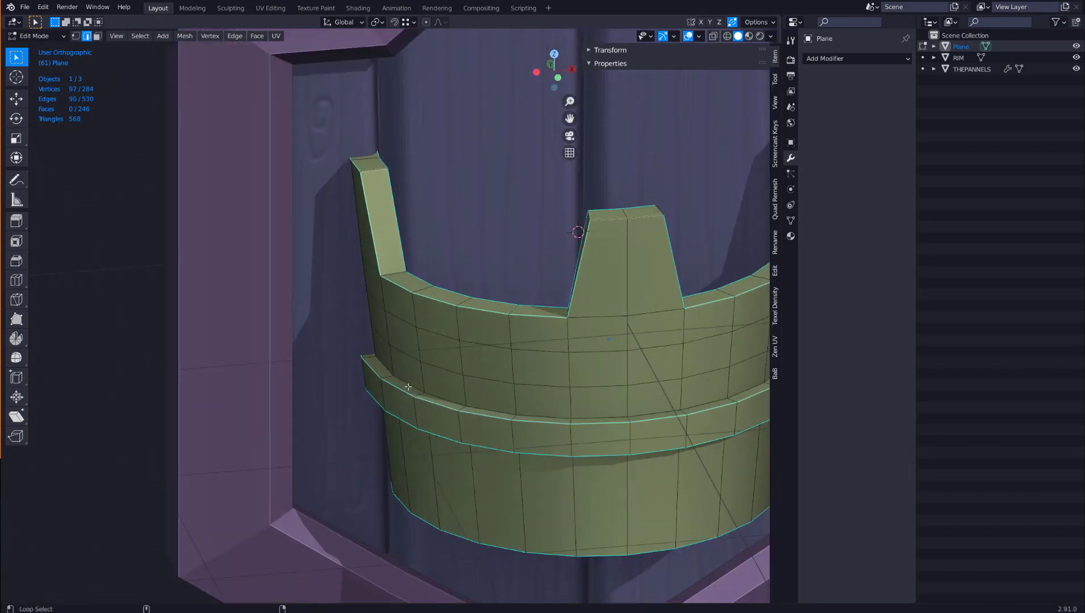
alt+shift+click(408, 388)
middle_drag(407, 387, 461, 316)
alt+shift+click(459, 255)
alt+shift+click(443, 376)
middle_drag(443, 376, 520, 346)
alt+shift+click(465, 234)
scroll(465, 235, down, 5)
scroll(465, 353, up, 2)
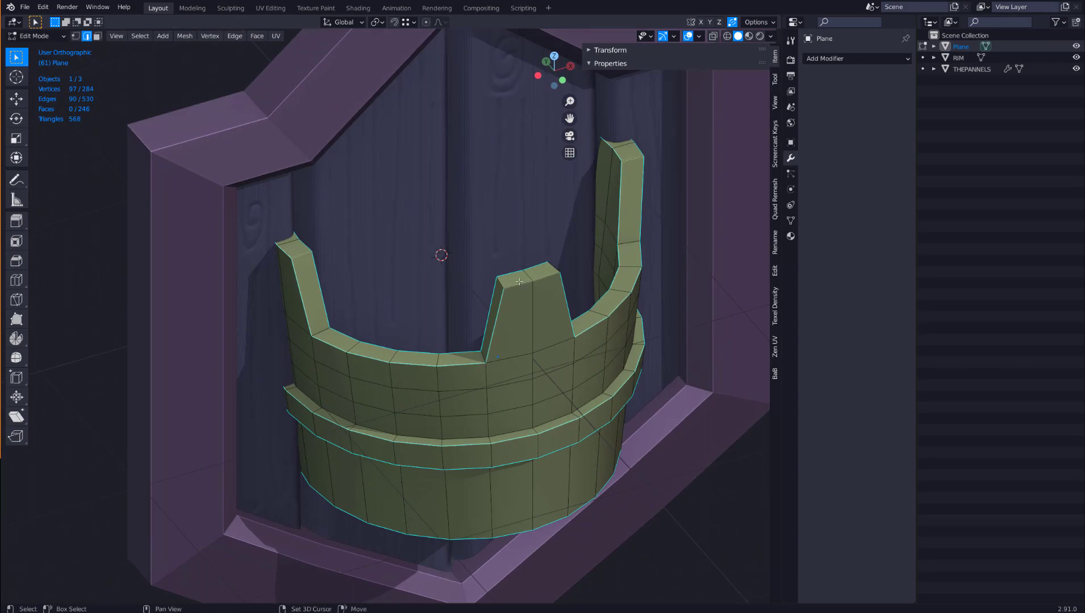
middle_drag(610, 188, 570, 227)
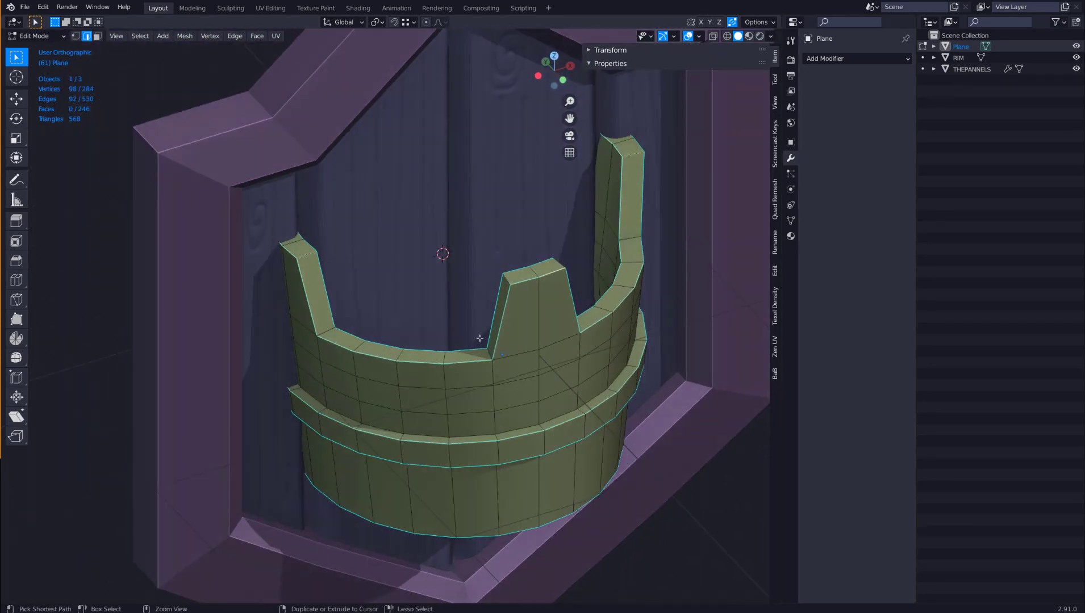
Try bevelling the selected bucket edges by about 0.055 m with 5 segments and inspect the rounded rims.
key(ctrl+b)
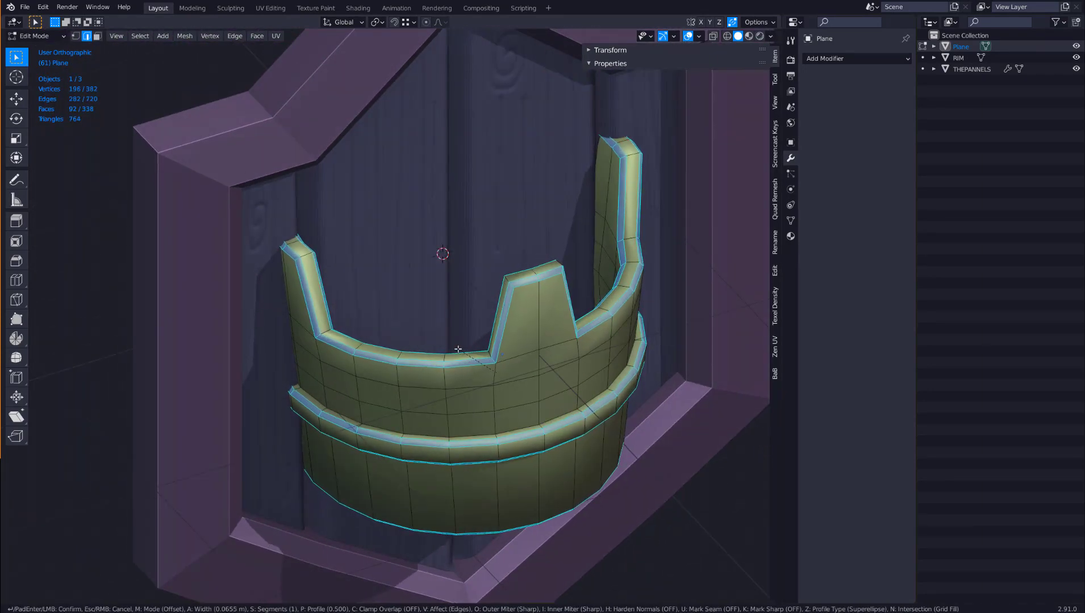
scroll(456, 352, up, 3)
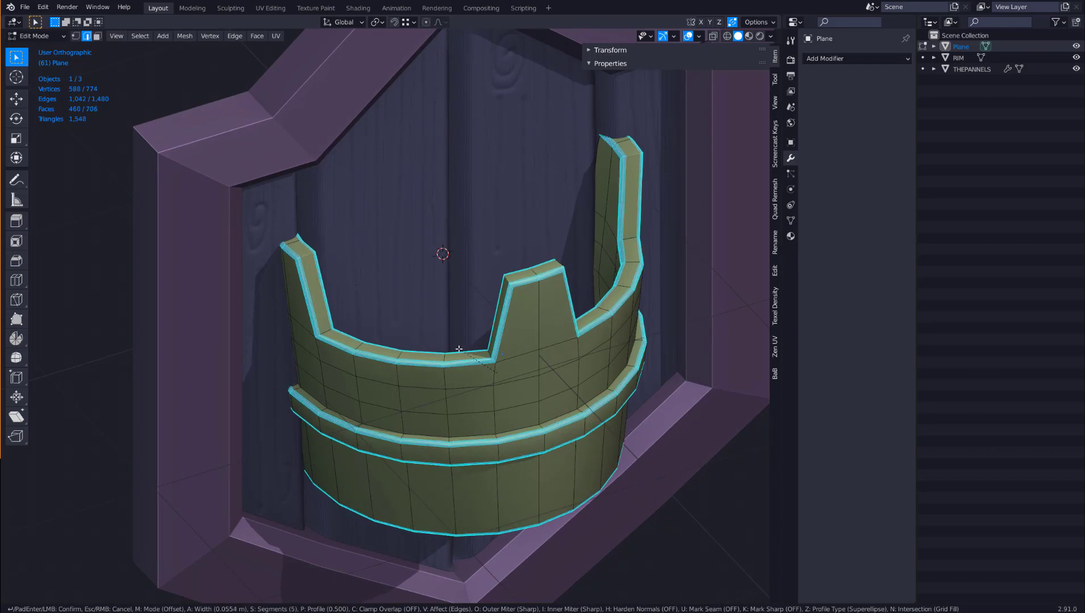
click(459, 349)
scroll(462, 354, down, 2)
key(Tab)
middle_drag(472, 270, 499, 285)
scroll(452, 278, down, 2)
scroll(470, 313, up, 4)
scroll(466, 305, up, 1)
scroll(480, 300, down, 2)
scroll(485, 305, up, 1)
scroll(485, 299, down, 1)
scroll(498, 287, up, 1)
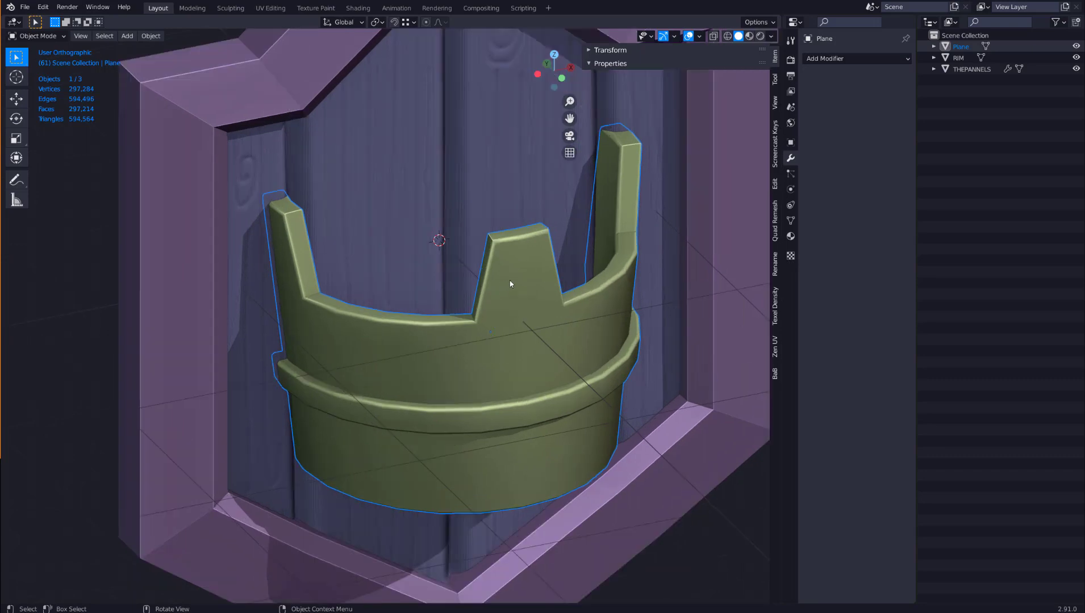
key(Tab)
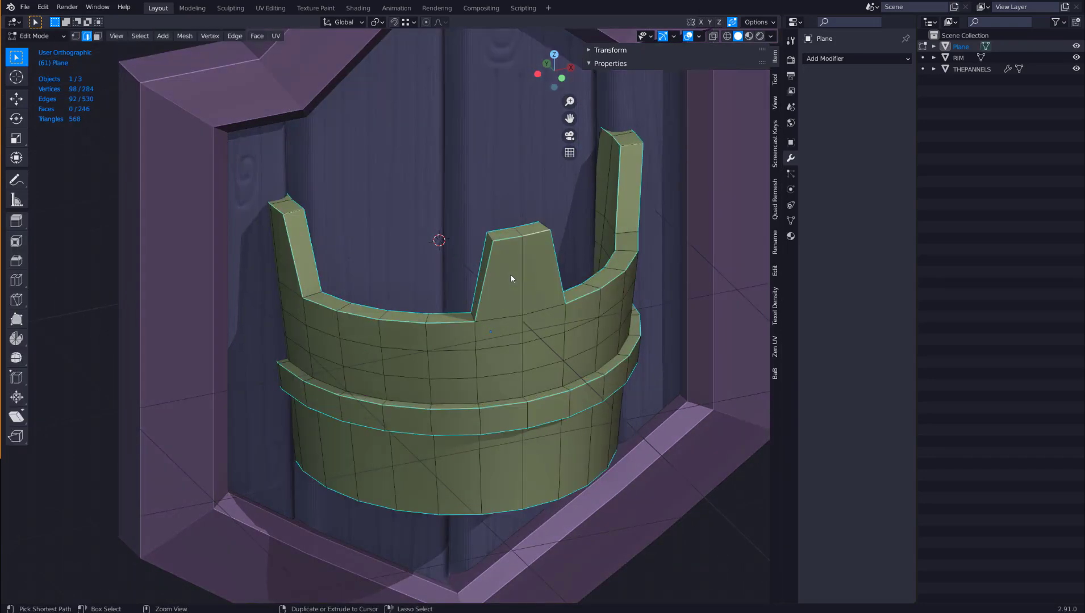
Set the mean bevel weight of the selected bucket edges to 1.00.
middle_drag(510, 265, 497, 270)
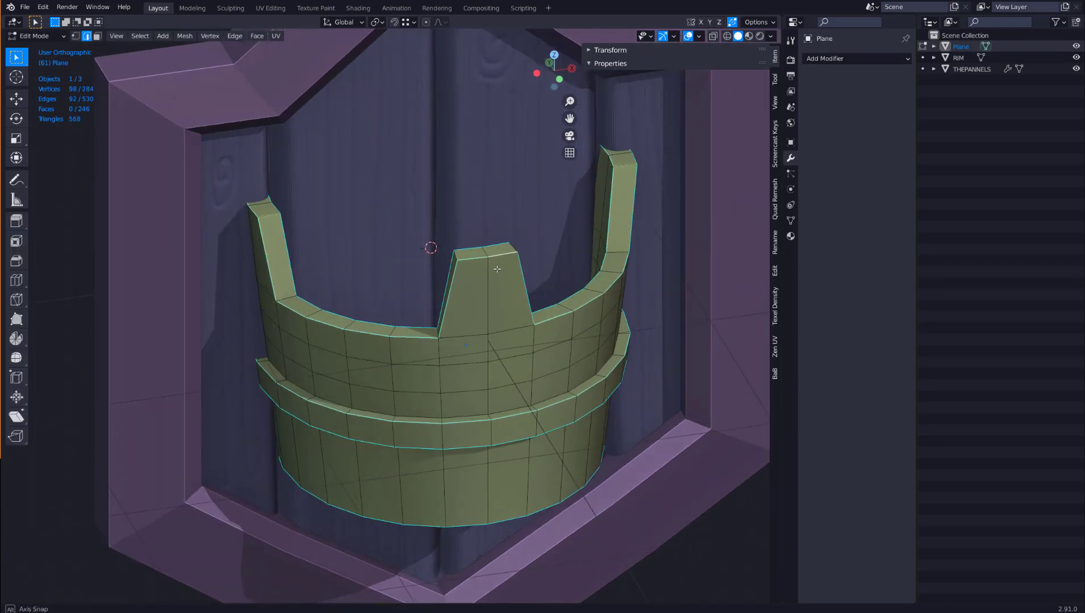
click(775, 79)
click(774, 59)
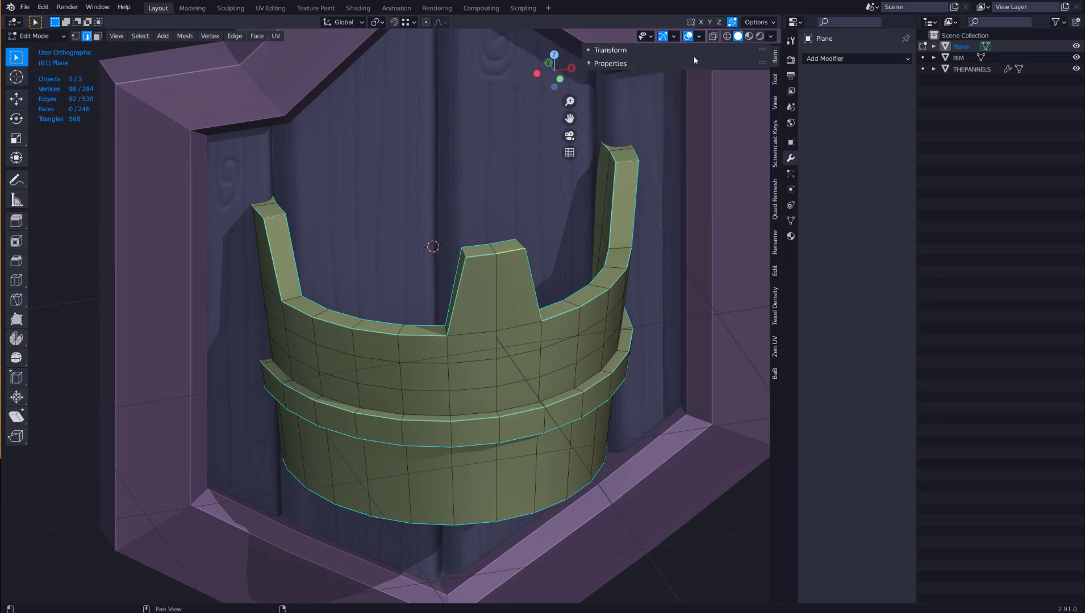
click(590, 50)
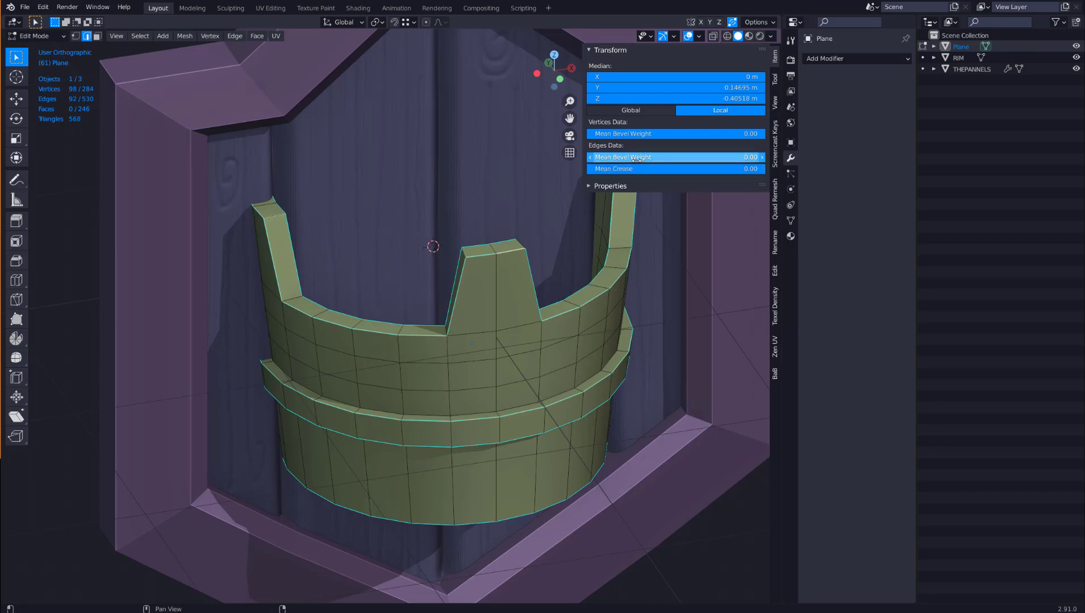
drag(673, 159, 704, 159)
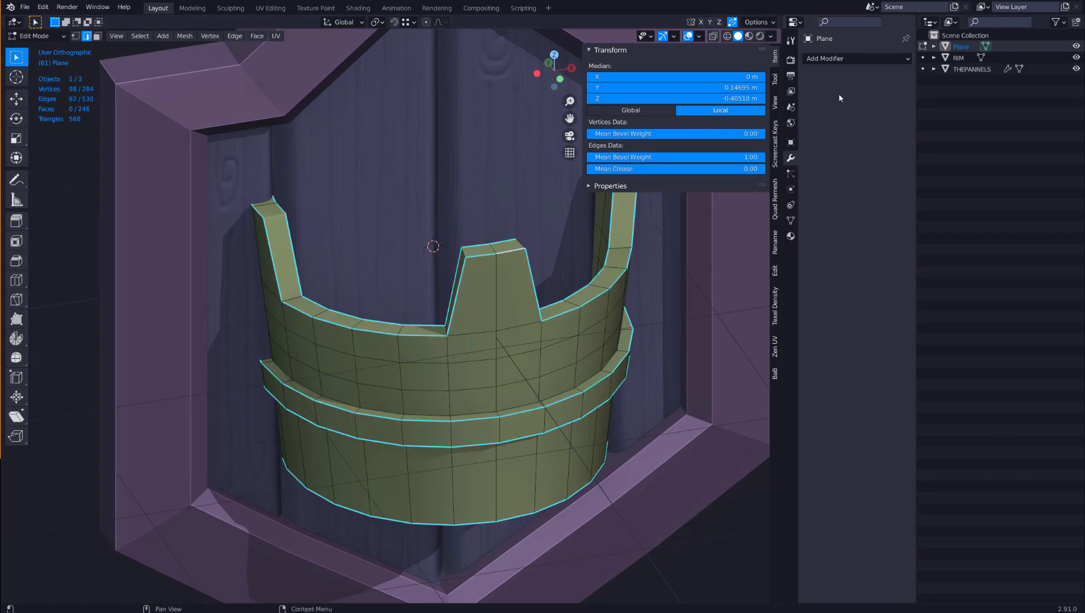
Add a Bevel modifier to the bucket with its limit method set to Weight.
click(848, 59)
click(697, 102)
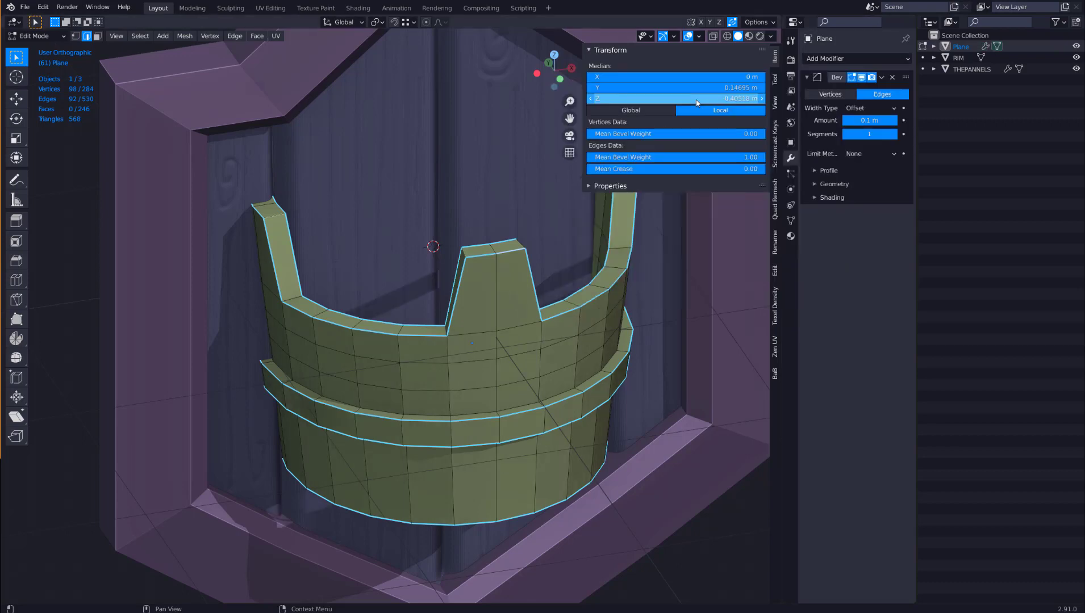
click(870, 154)
click(873, 189)
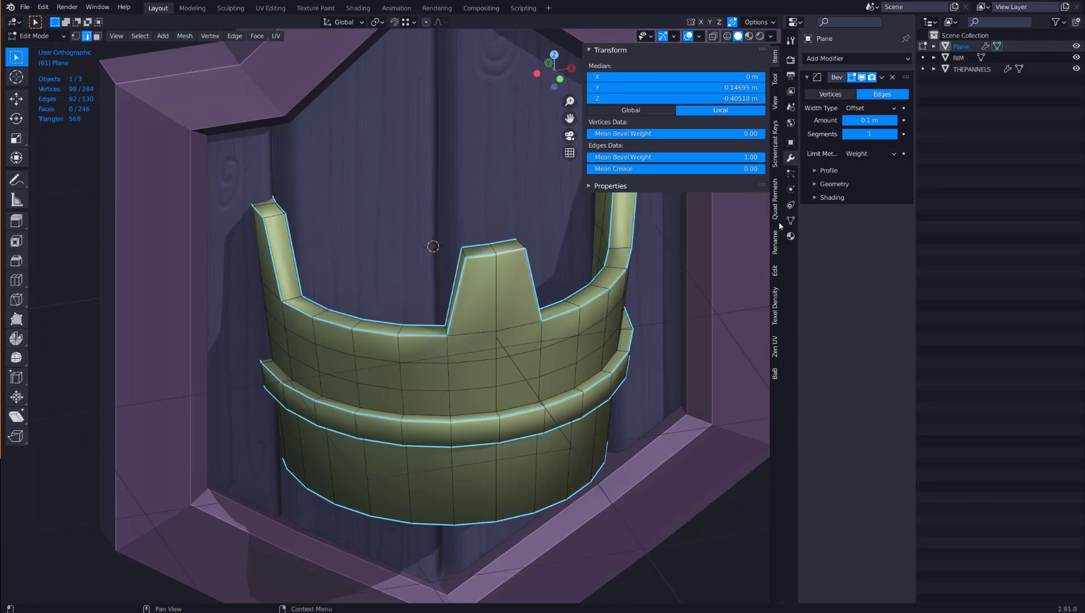
Disable Clamp Overlap in the Bevel modifier, set 4 segments and a 0.07 m amount, and return to Object Mode.
scroll(369, 339, up, 1)
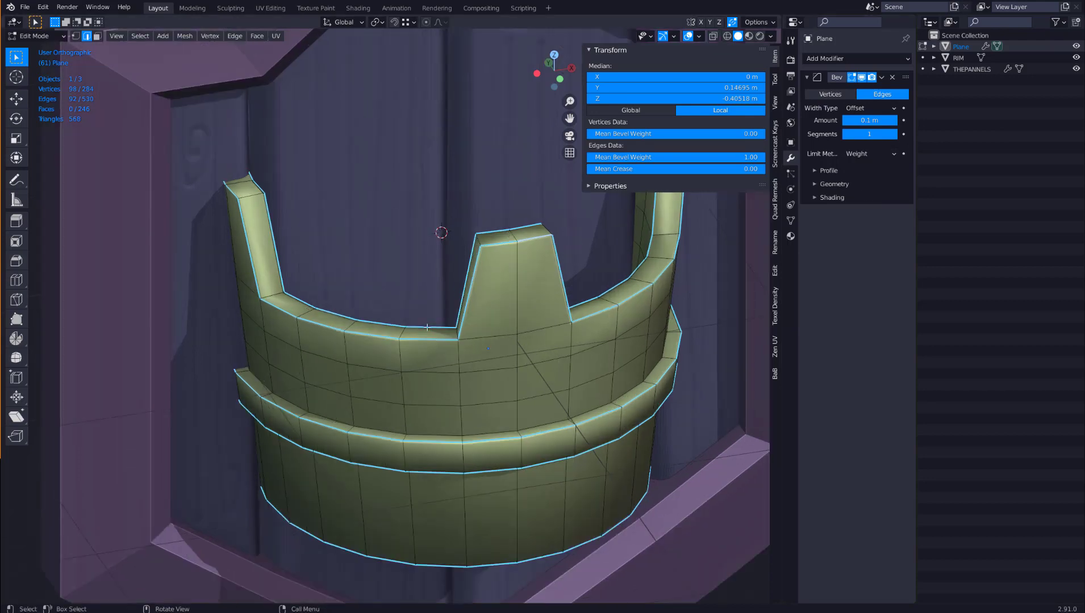
click(815, 185)
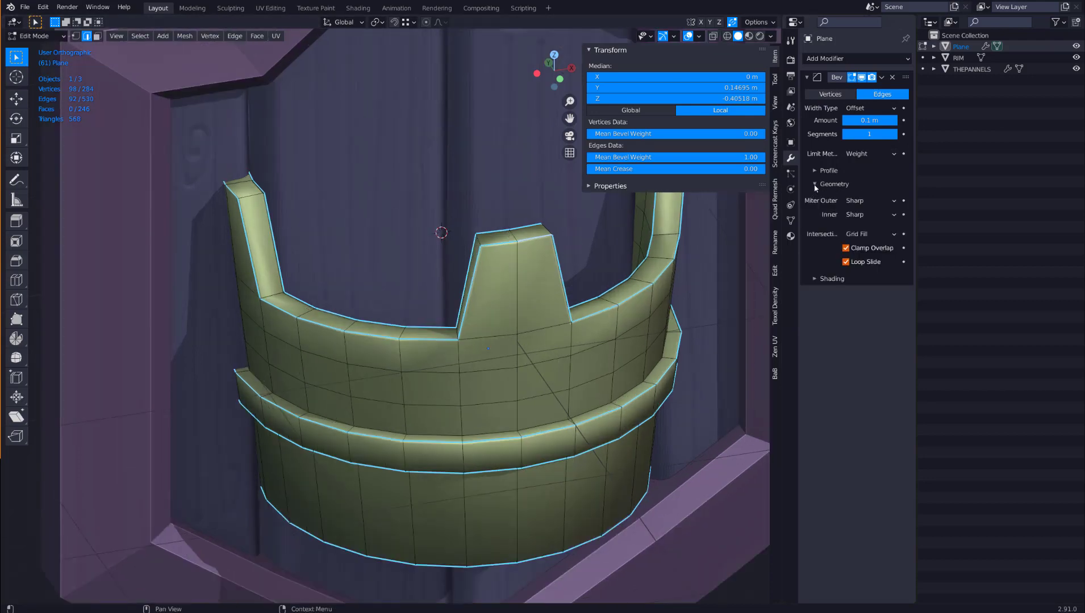
click(845, 248)
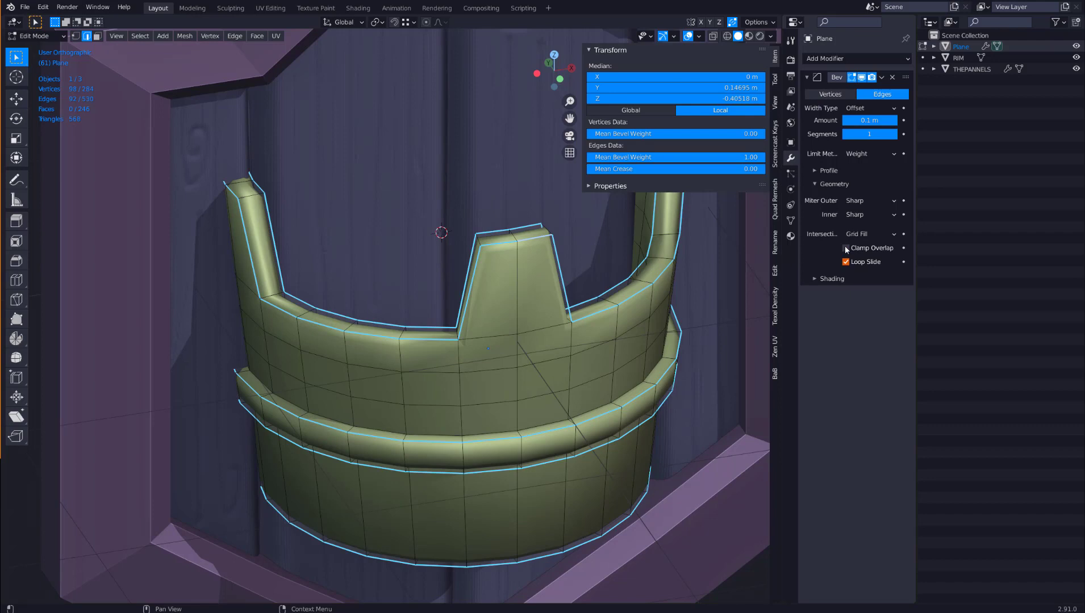
click(895, 134)
click(895, 134)
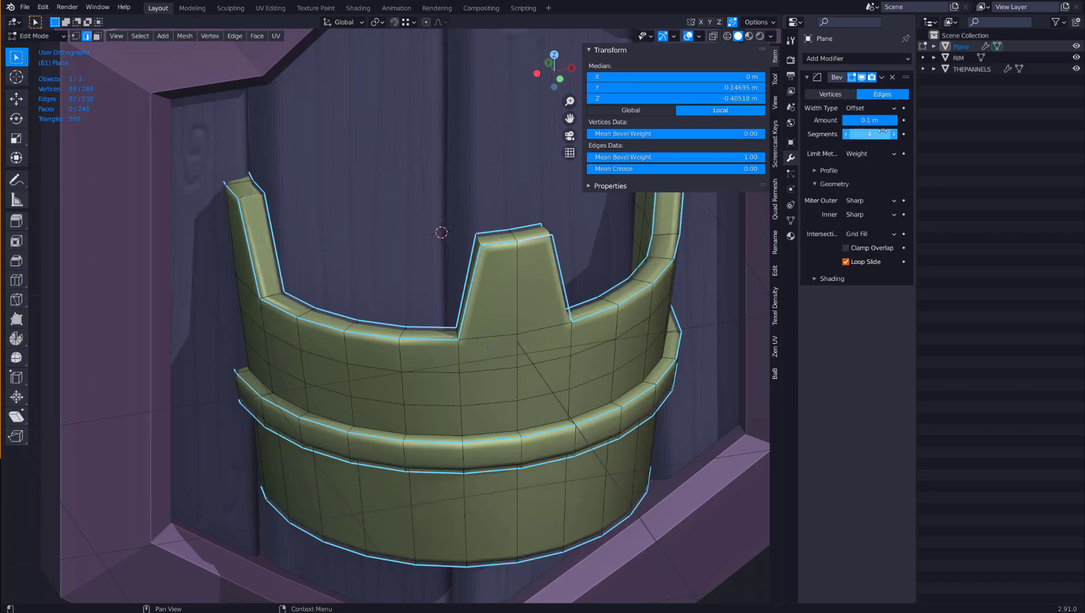
drag(869, 120, 846, 120)
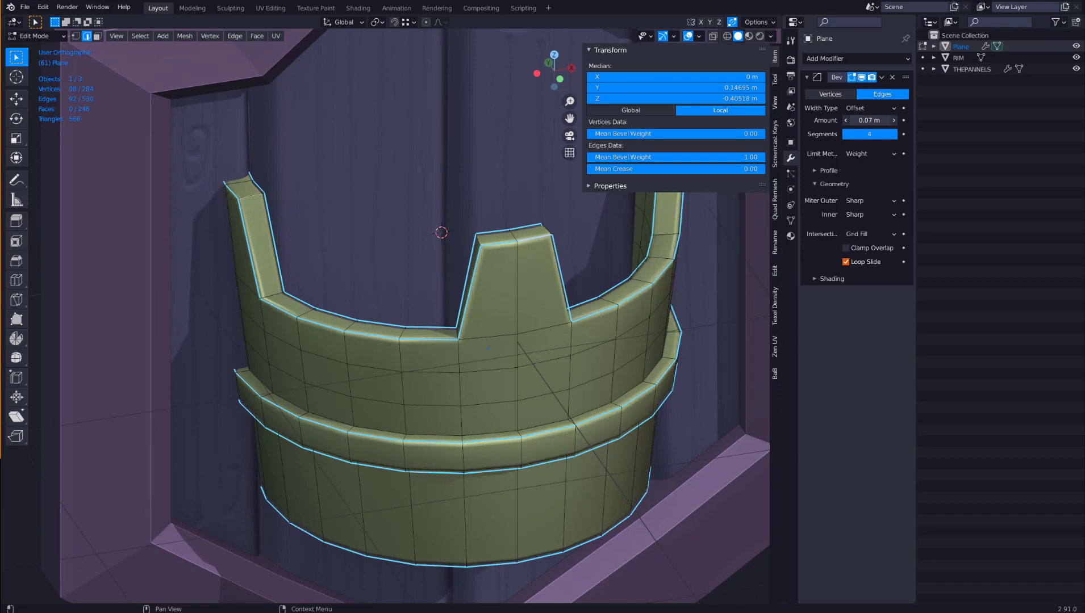
key(Tab)
scroll(553, 329, down, 5)
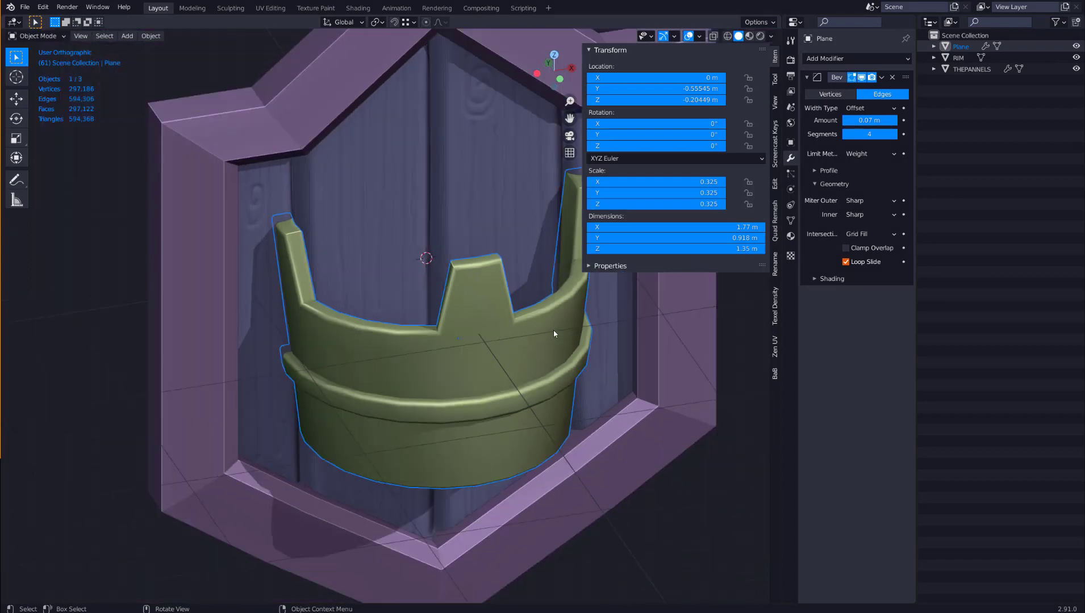
middle_drag(478, 311, 546, 325)
shift+middle_drag(507, 300, 439, 319)
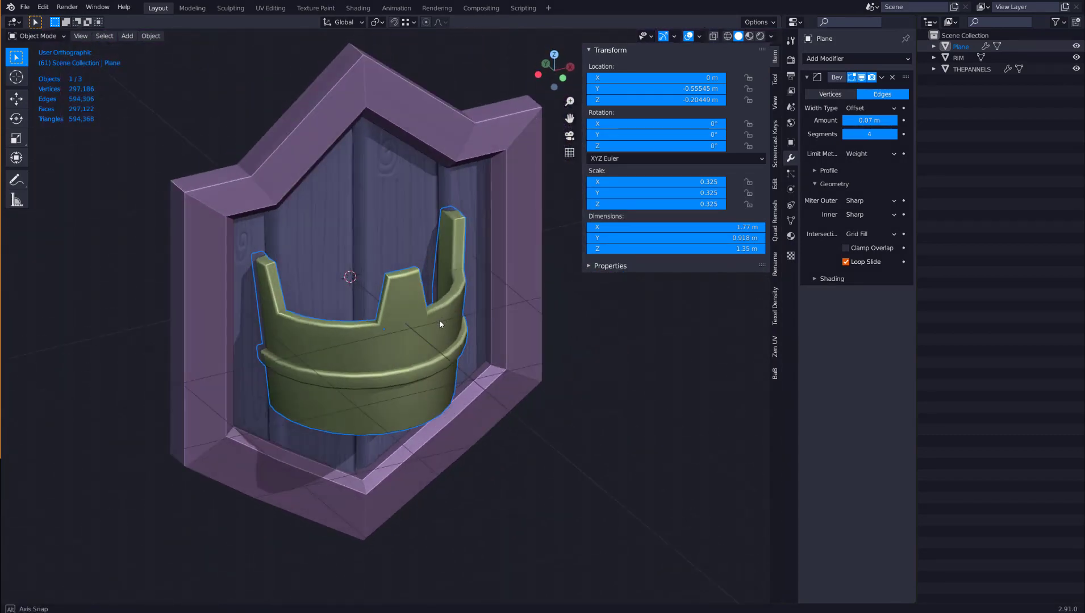
In Edit Mode on the rim, select the outer and inner edge loops bordering its front face.
shift+middle_drag(339, 161, 381, 206)
click(395, 220)
key(Tab)
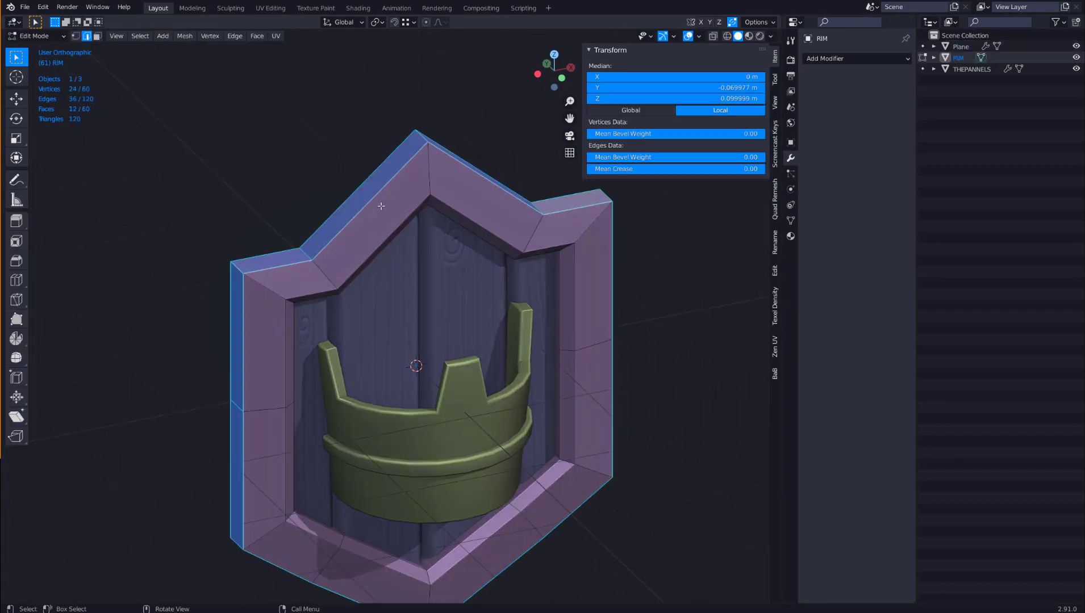
click(285, 264)
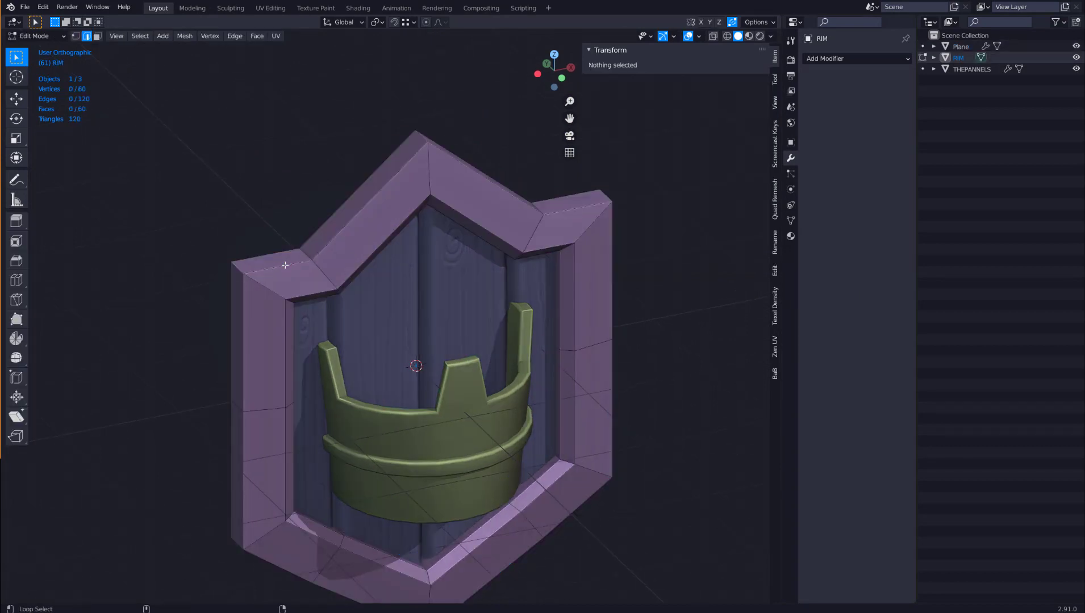
alt+click(285, 265)
middle_drag(431, 204, 335, 265)
alt+shift+click(362, 202)
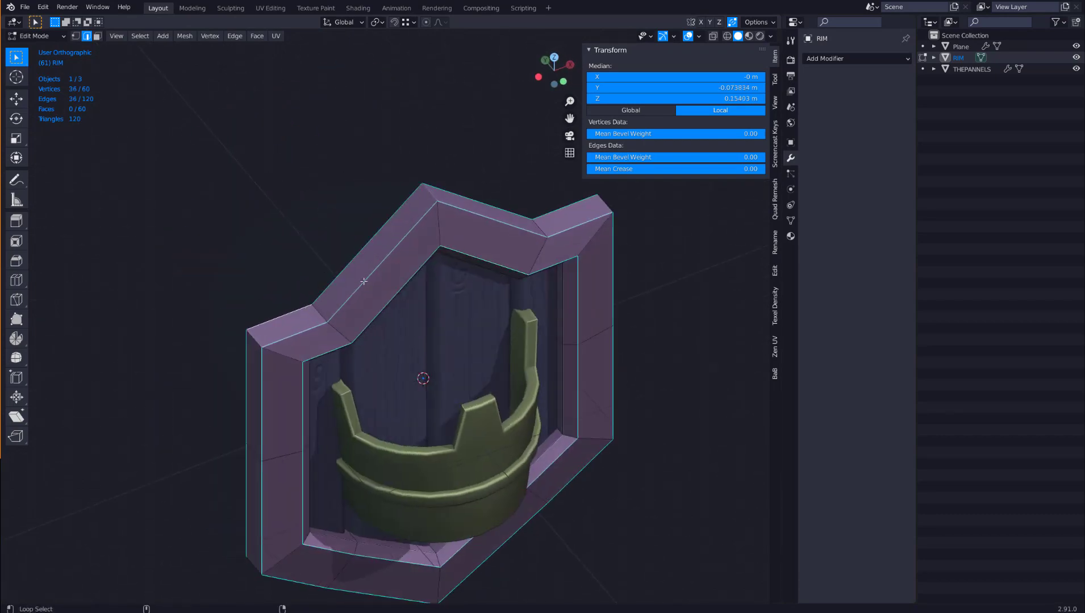
alt+shift+click(305, 310)
middle_drag(305, 309, 342, 217)
alt+shift+click(402, 246)
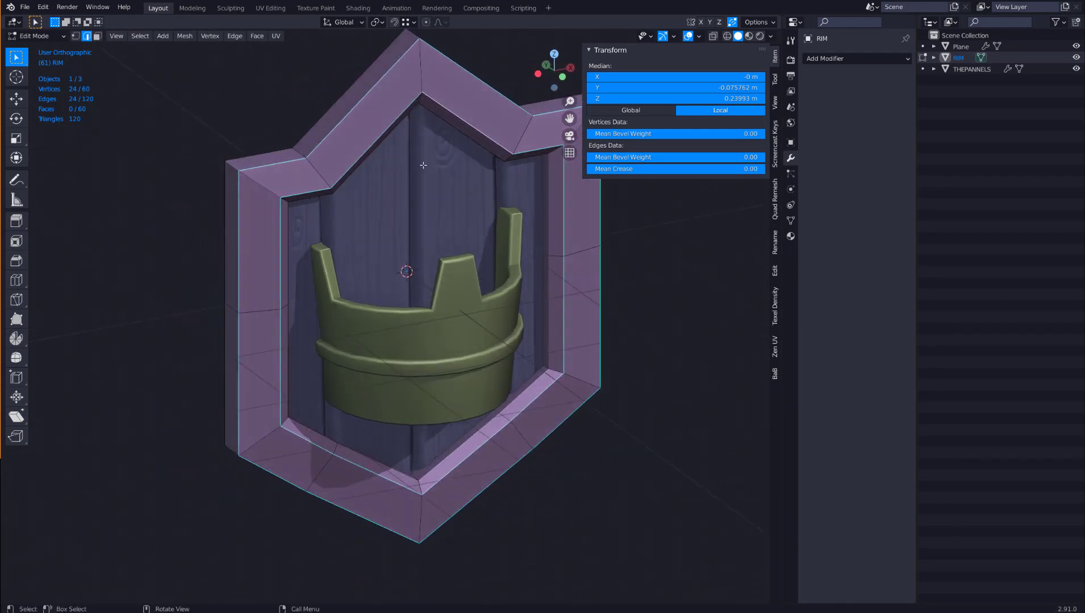
Set the mean bevel weight of the selected rim edges to 1.00.
shift+middle_drag(423, 165, 396, 223)
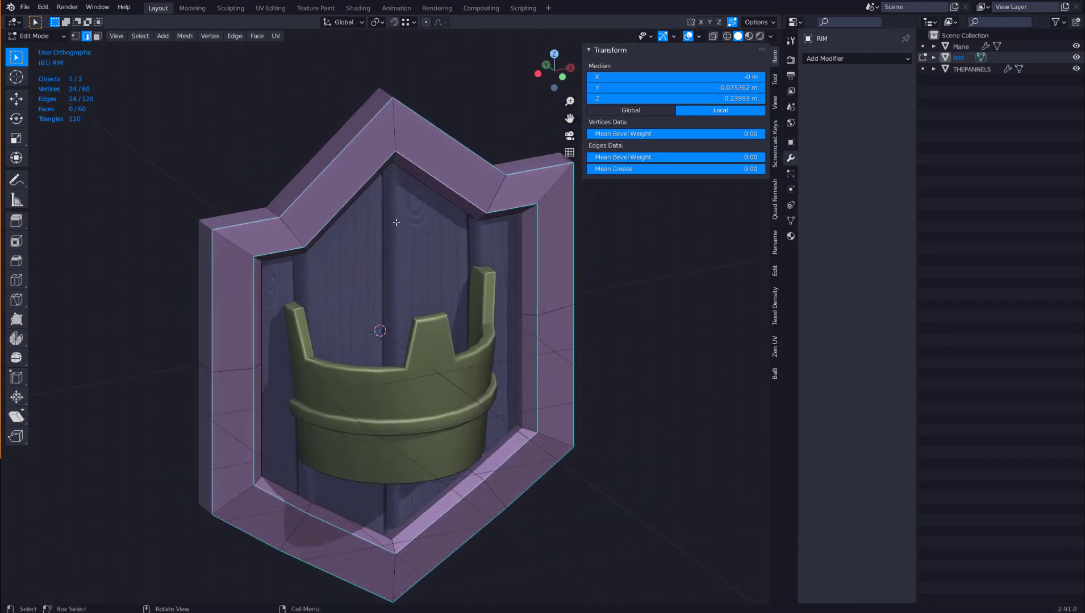
double_click(753, 157)
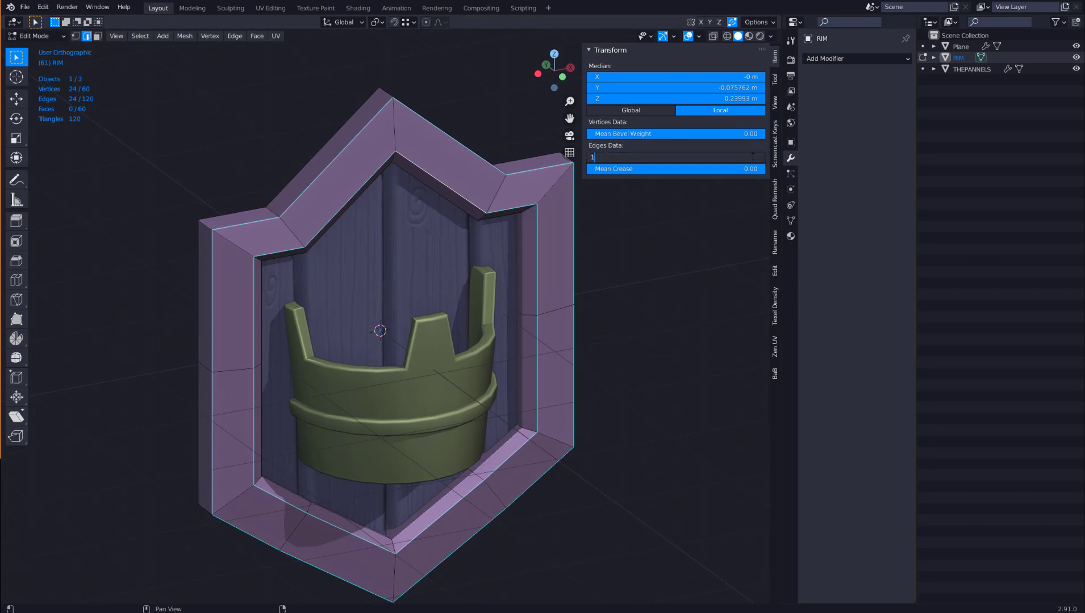
key(Return)
Add a Bevel modifier to the rim with a 0.02 m amount, 5 segments and the limit method set to Weight.
click(838, 58)
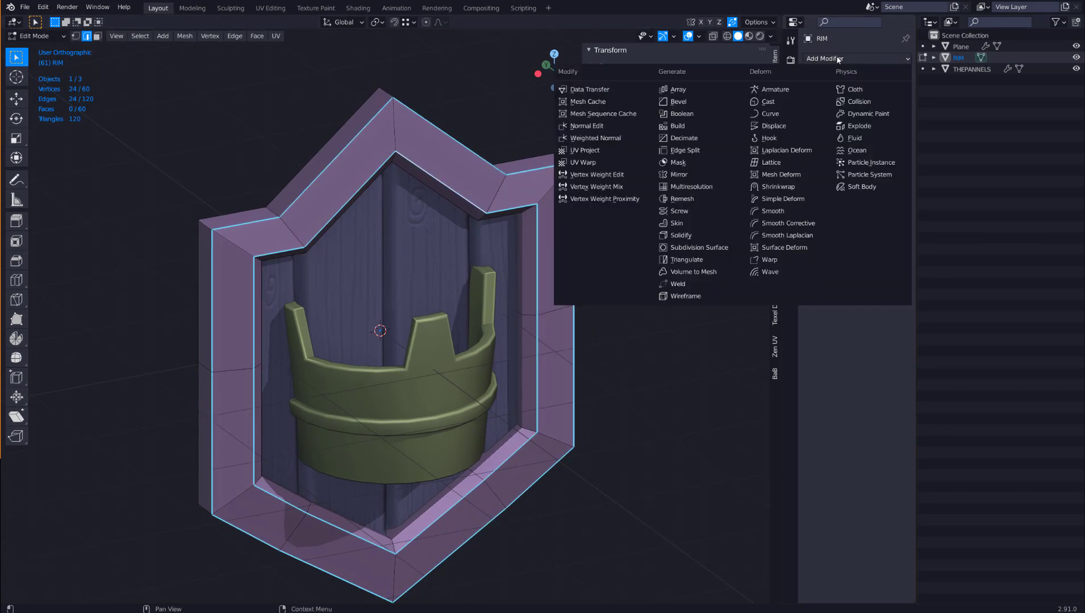
click(701, 102)
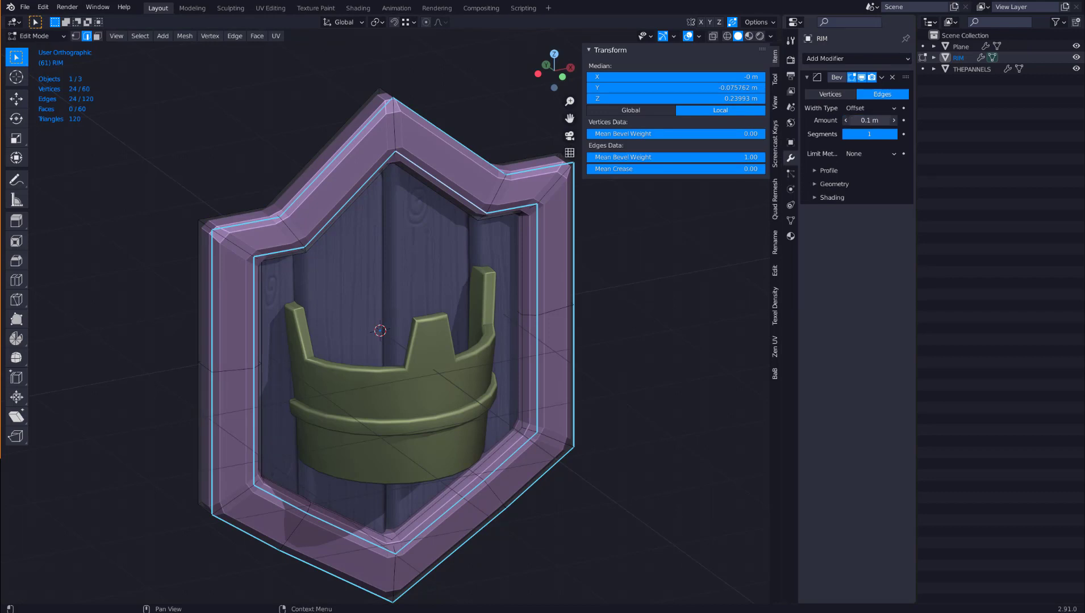
drag(868, 120, 857, 120)
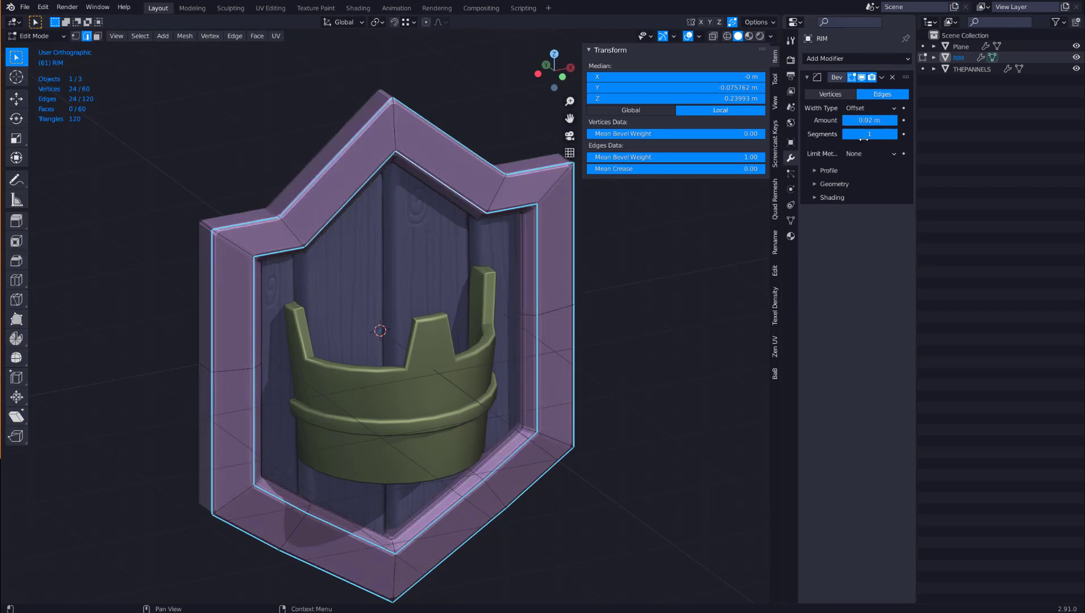
click(893, 134)
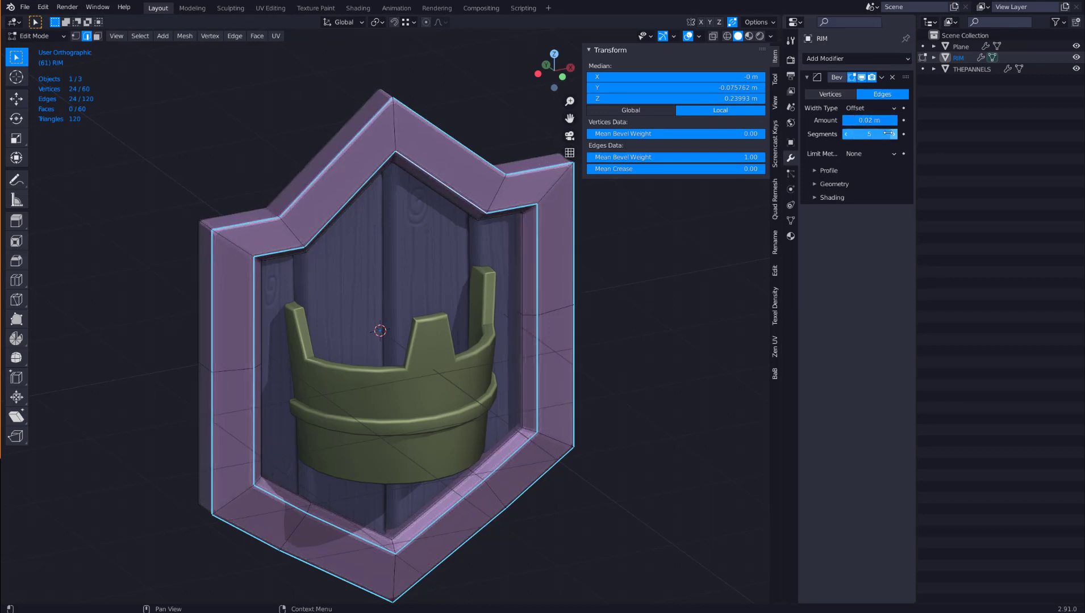
scroll(237, 217, up, 6)
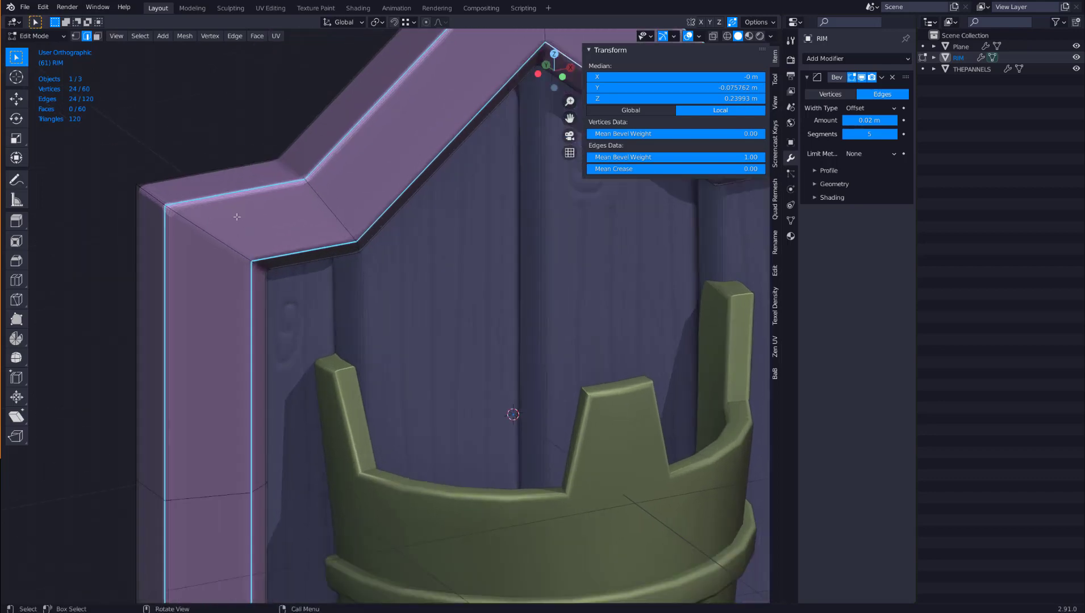
shift+middle_drag(208, 203, 259, 215)
click(864, 154)
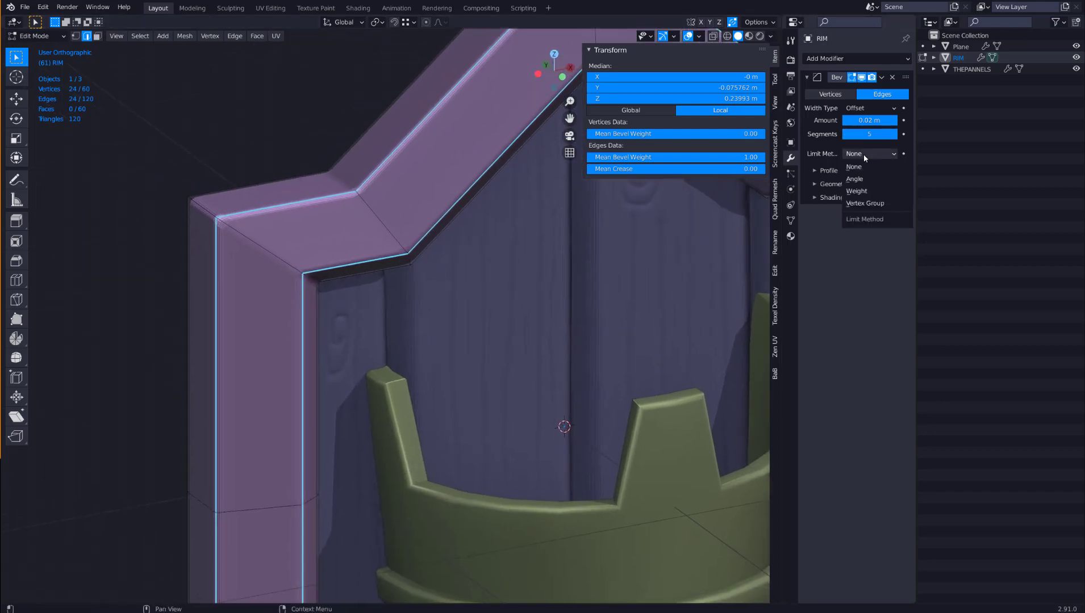
click(866, 191)
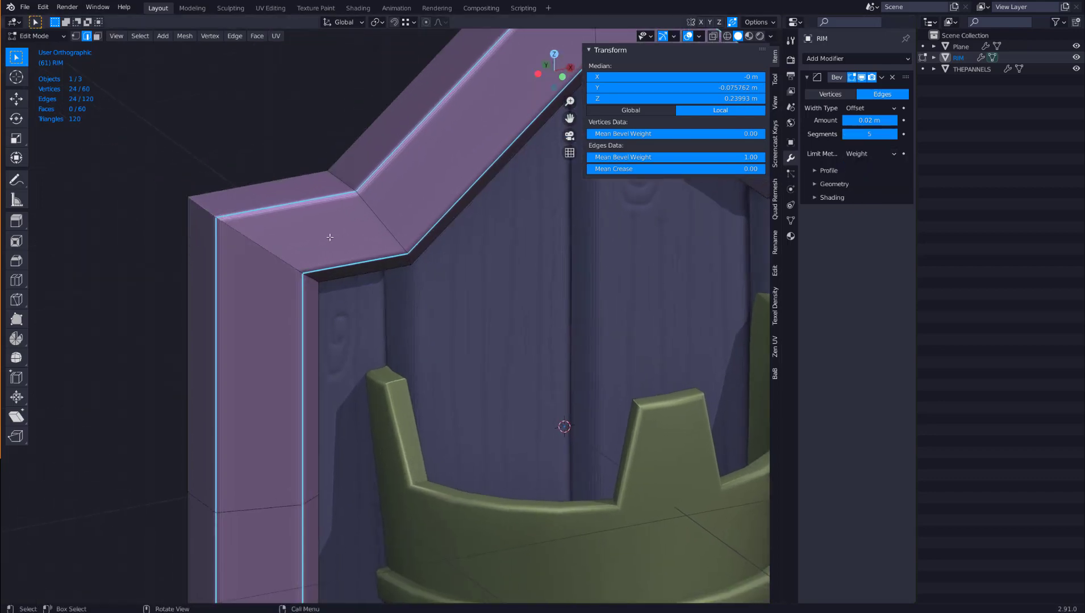
Return to Object Mode, inspect the bevelled rim up close and from the side, and deselect it.
mouse_move(331, 235)
middle_down()
mouse_move(343, 237)
mouse_move(320, 238)
mouse_move(332, 198)
mouse_move(376, 215)
mouse_move(310, 210)
mouse_move(327, 226)
middle_up()
scroll(310, 234, down, 2)
key(Tab)
scroll(213, 225, up, 3)
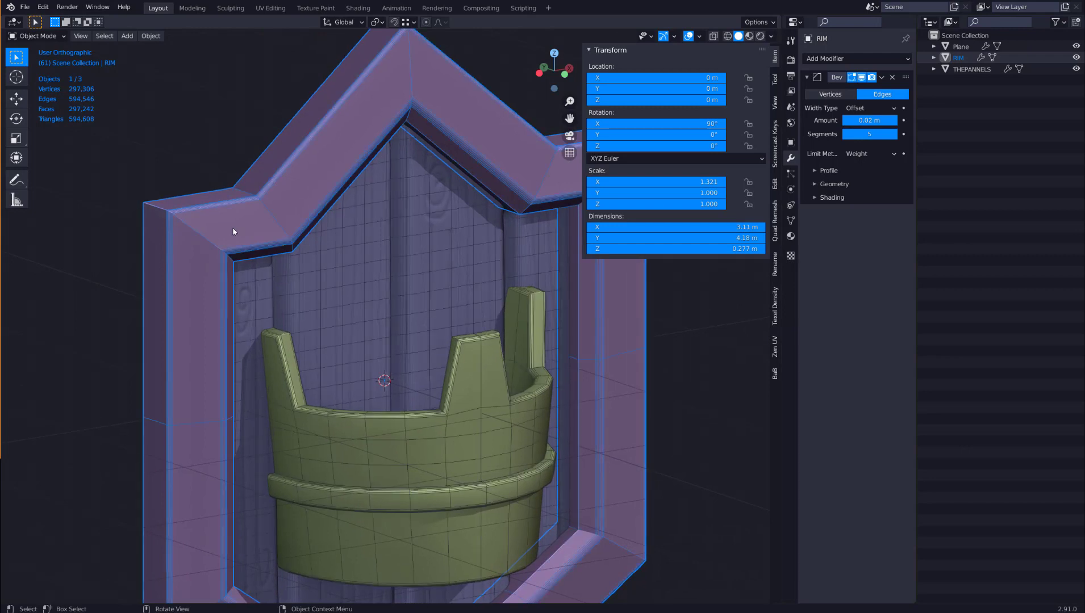
scroll(233, 231, down, 5)
middle_drag(233, 232, 496, 226)
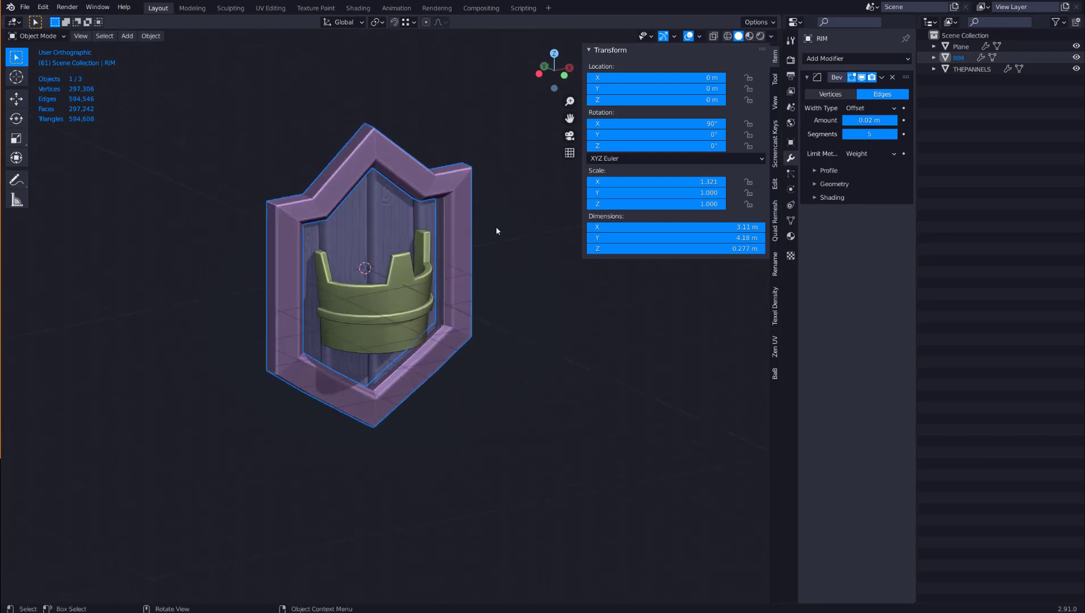
click(496, 226)
shift+middle_drag(401, 218, 451, 248)
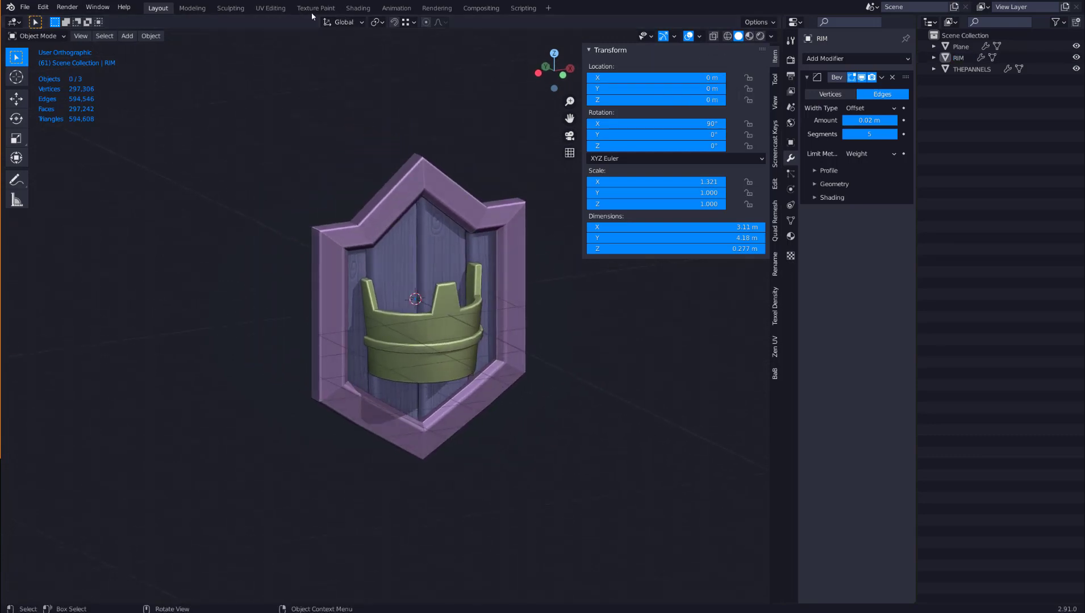
In the Shading workspace, give the rim a new material with a golden-orange base color.
click(357, 8)
mouse_move(355, 83)
middle_down()
mouse_move(588, 157)
mouse_move(559, 226)
middle_up()
scroll(521, 201, up, 5)
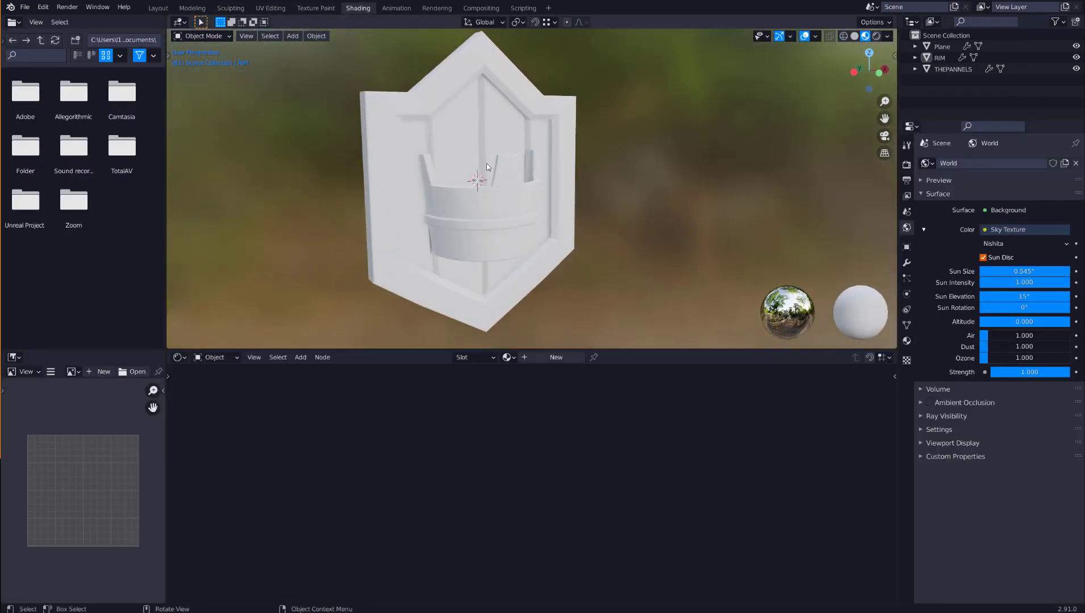
click(410, 93)
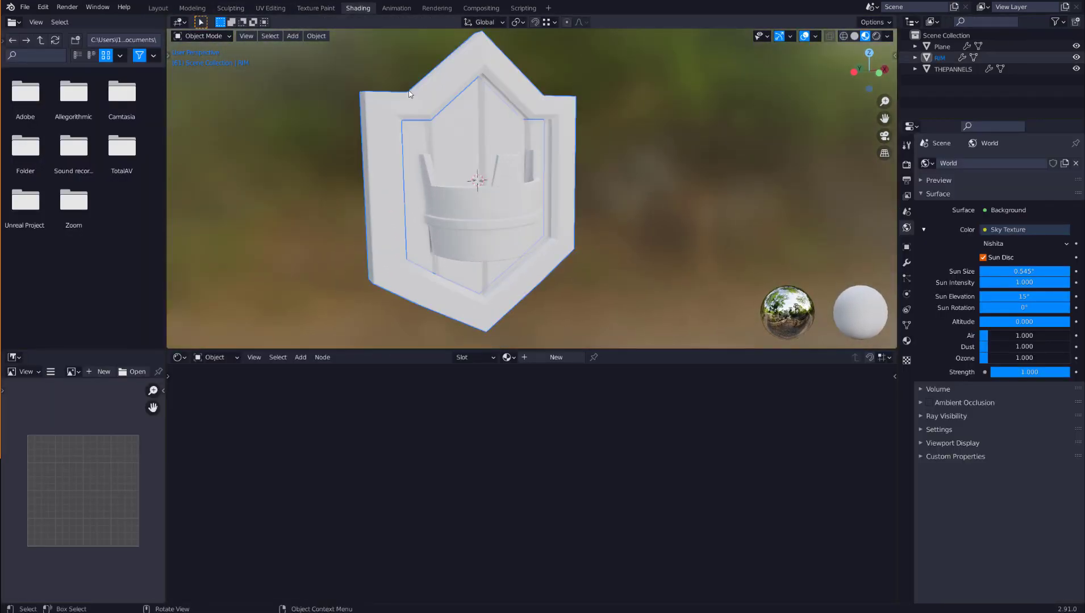
click(548, 356)
scroll(410, 408, down, 3)
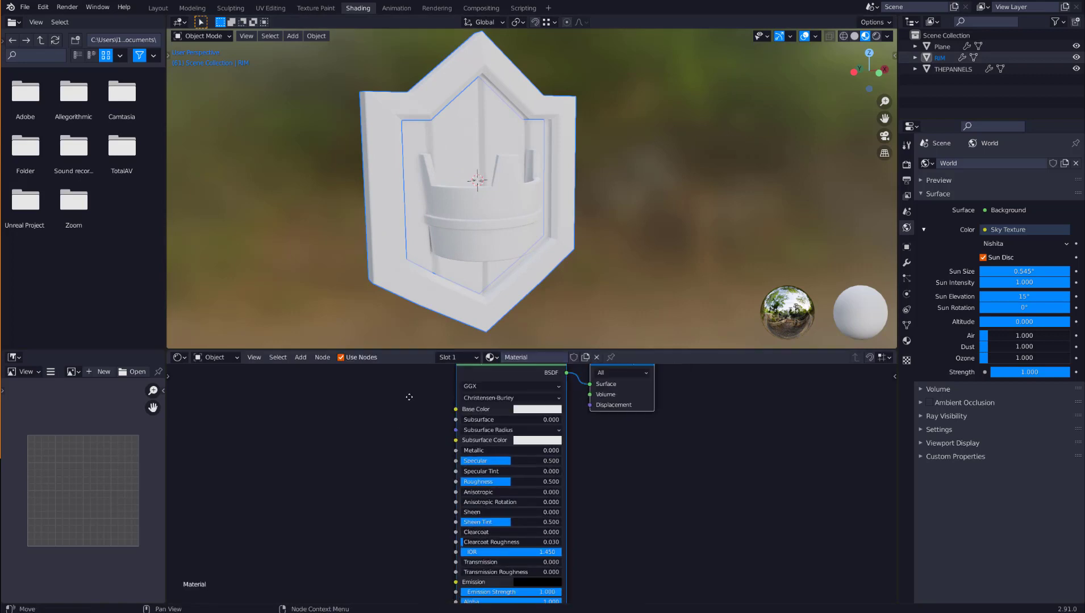
click(547, 457)
drag(550, 360, 526, 381)
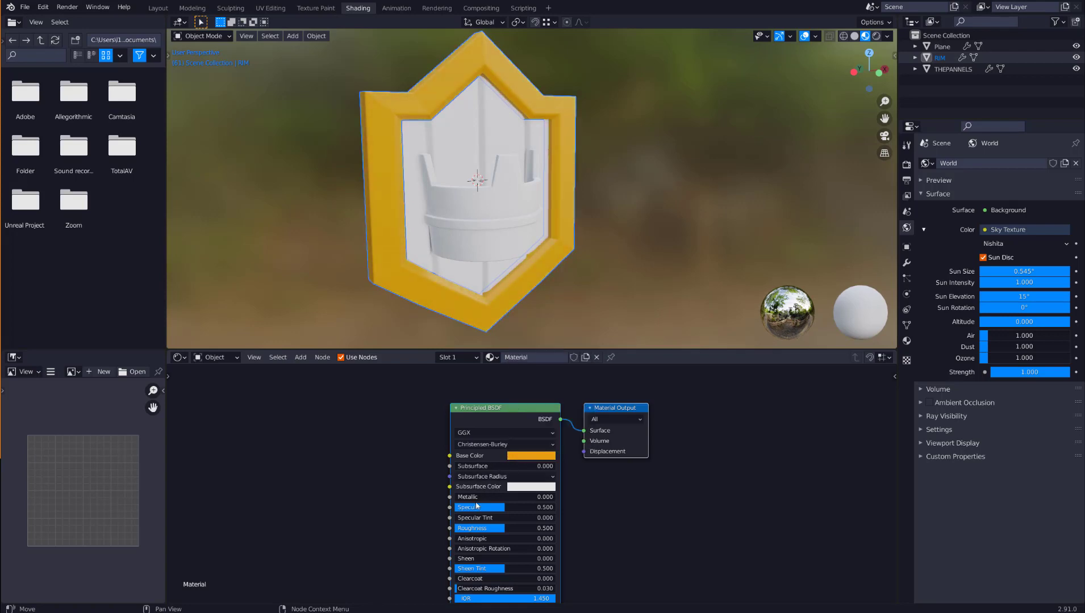
Set the rim material's Metallic to 1.000 and its Roughness to 0.282.
drag(467, 501, 556, 500)
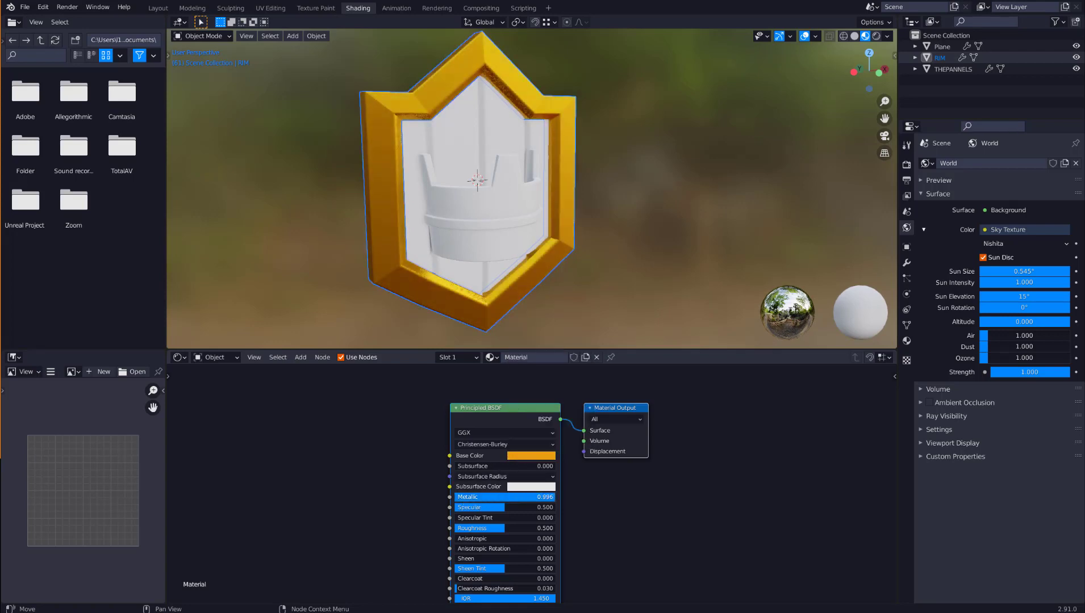
drag(491, 531, 481, 529)
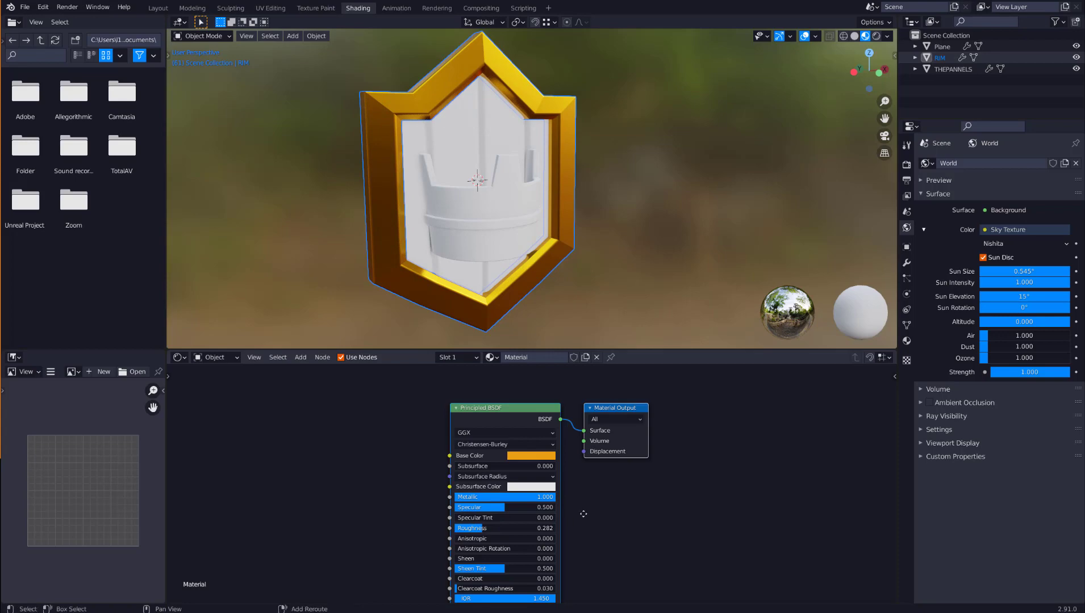
middle_drag(583, 514, 595, 494)
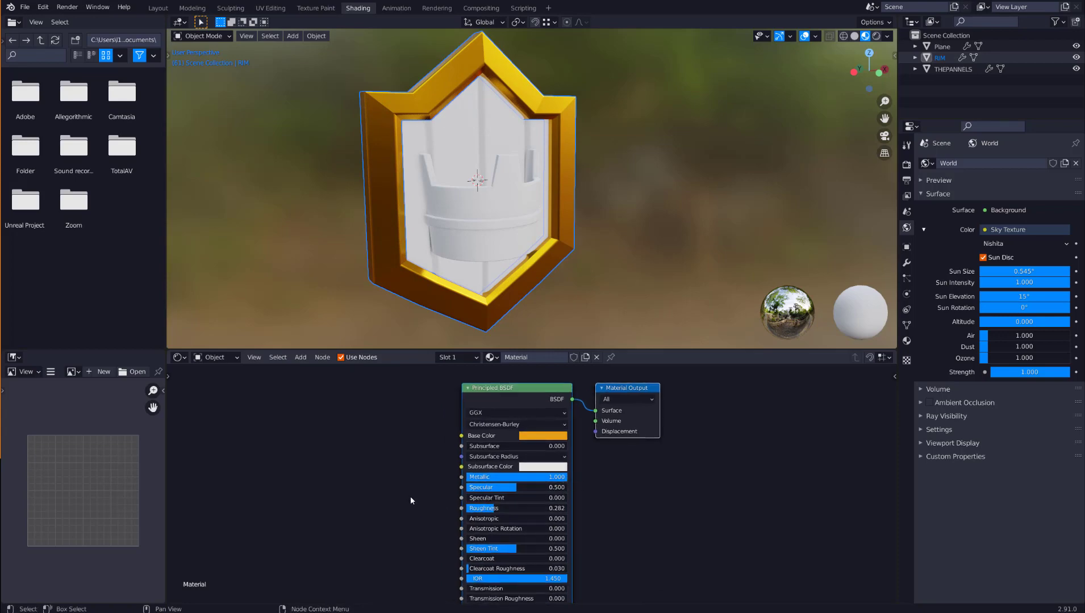
Give the wood-plank back panel a new material with a saturated blue base color and adjust its roughness.
middle_drag(496, 185, 528, 187)
click(466, 148)
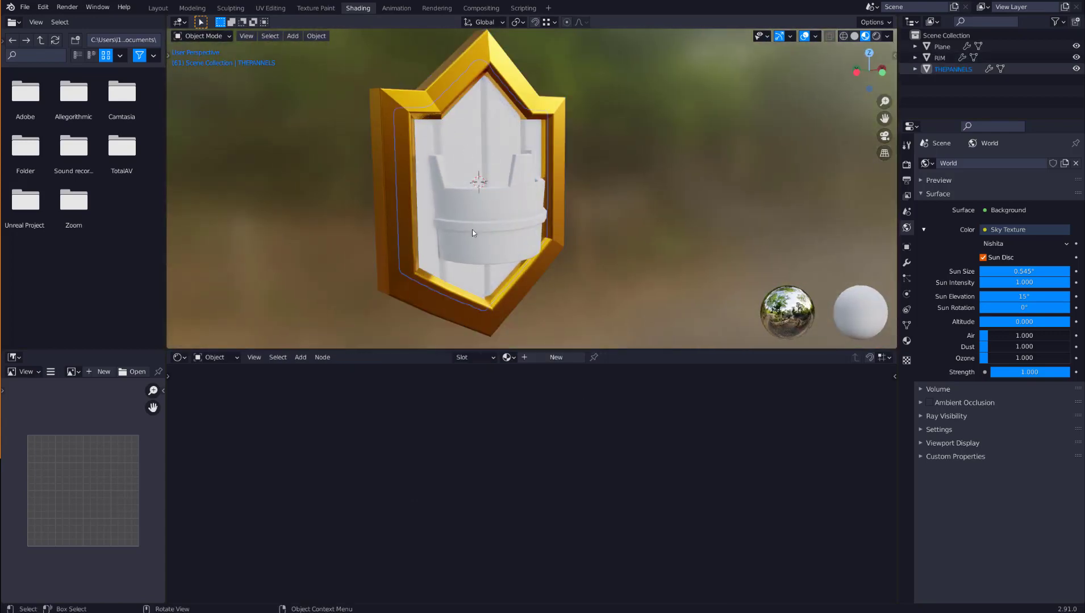
click(547, 357)
click(527, 437)
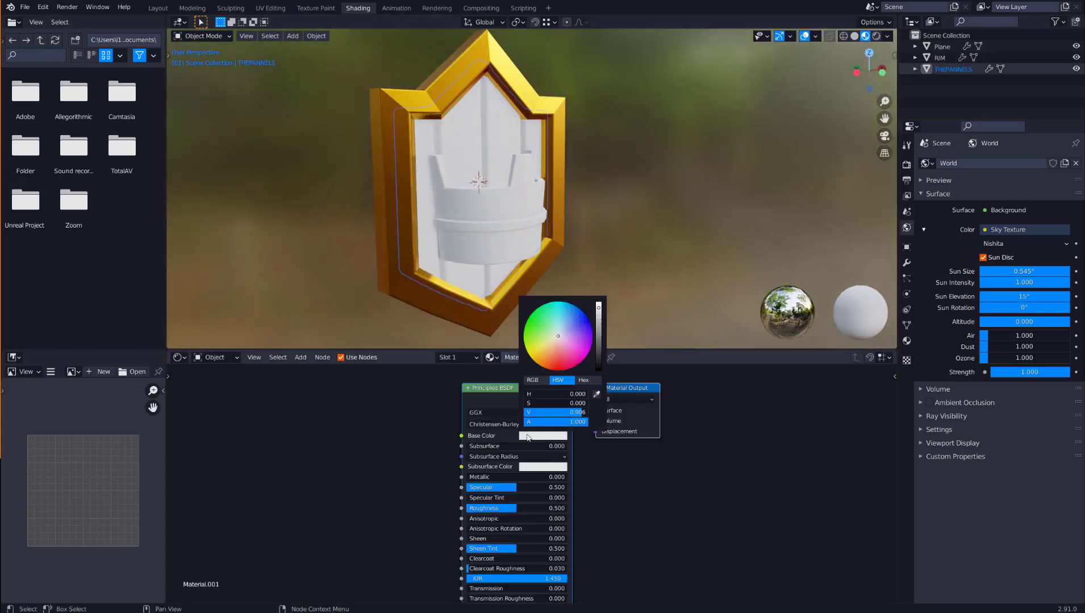
drag(582, 344, 577, 309)
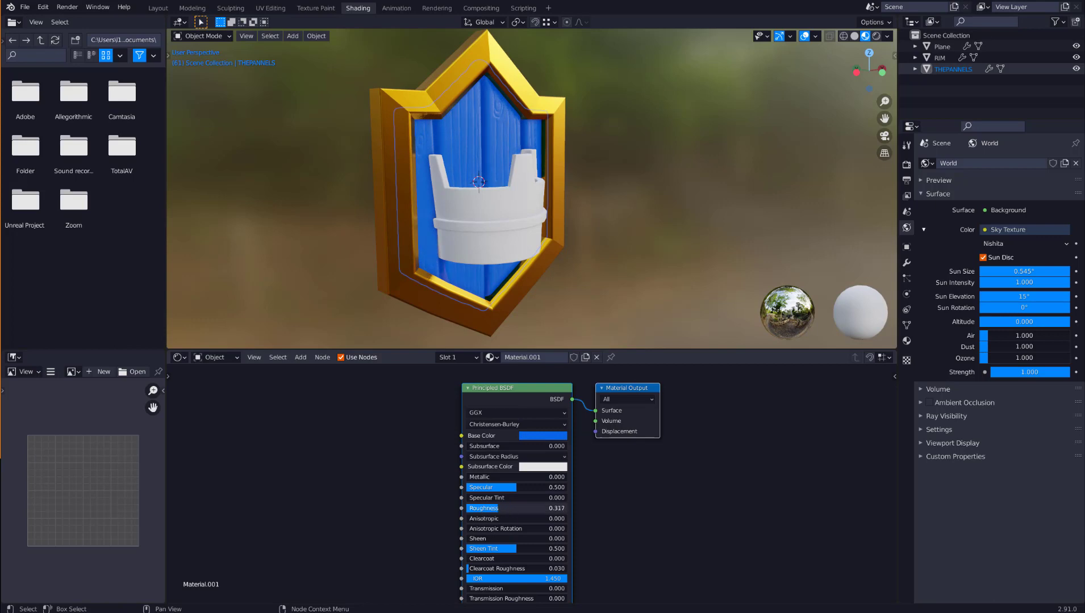
drag(498, 508, 527, 508)
click(639, 533)
Assign the rim's existing gold material, named Material, to the bucket.
click(510, 253)
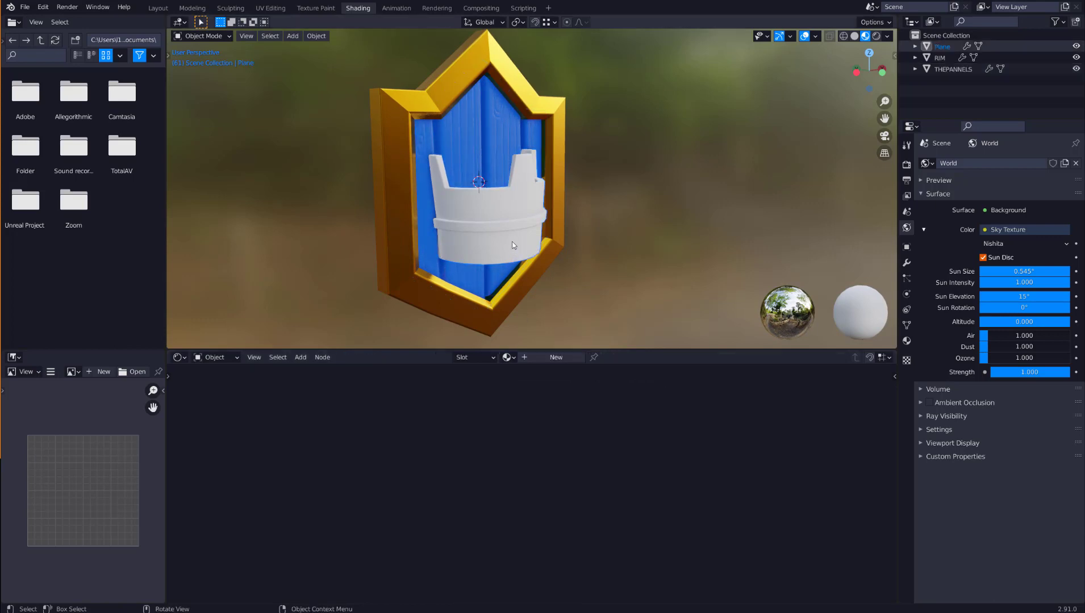
middle_drag(510, 253, 556, 264)
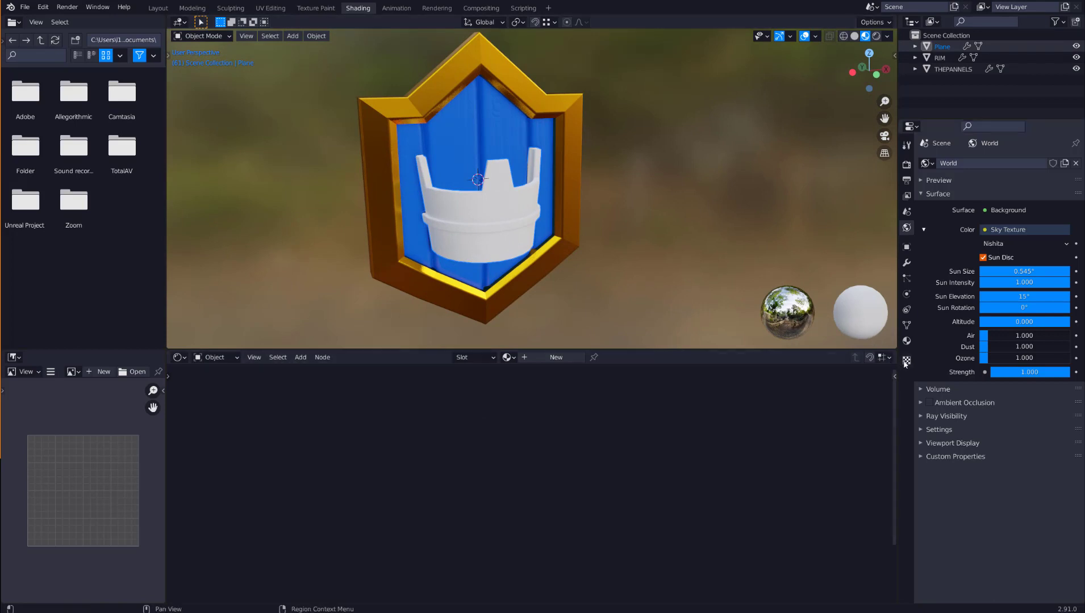
click(906, 340)
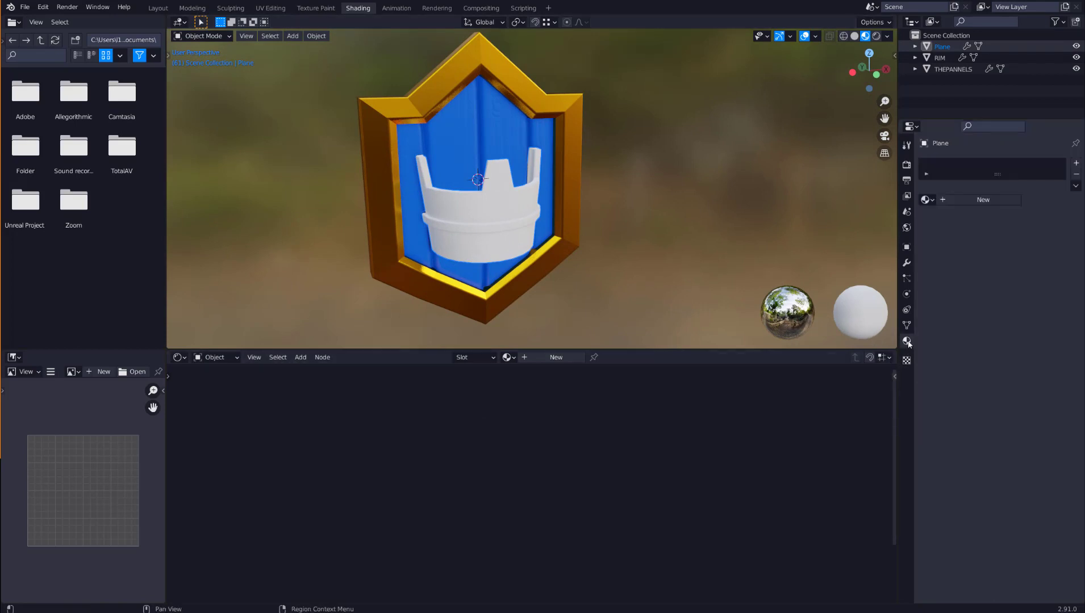
click(934, 200)
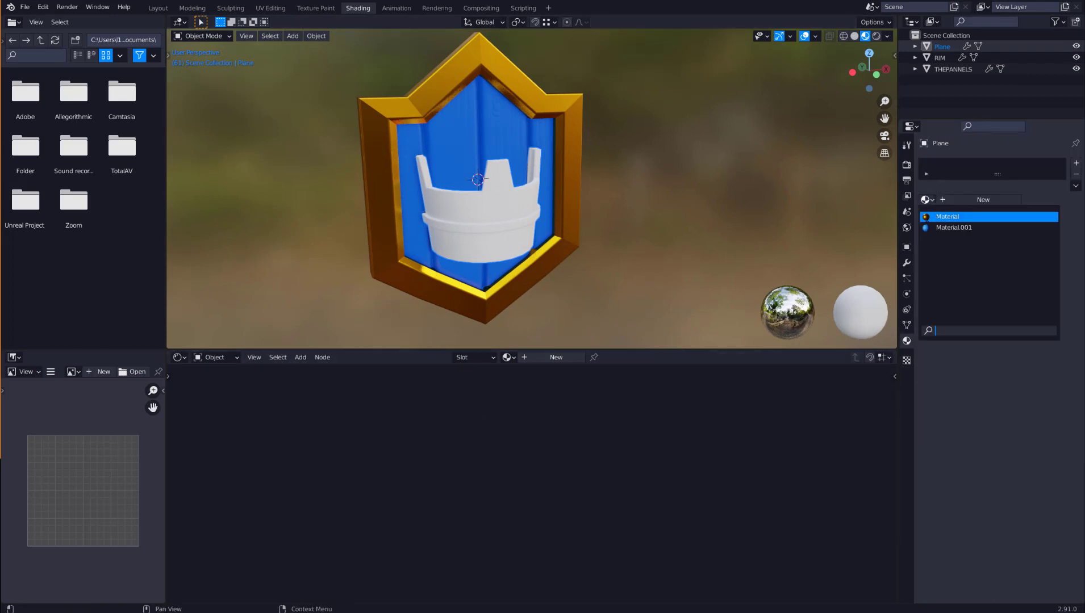
click(959, 216)
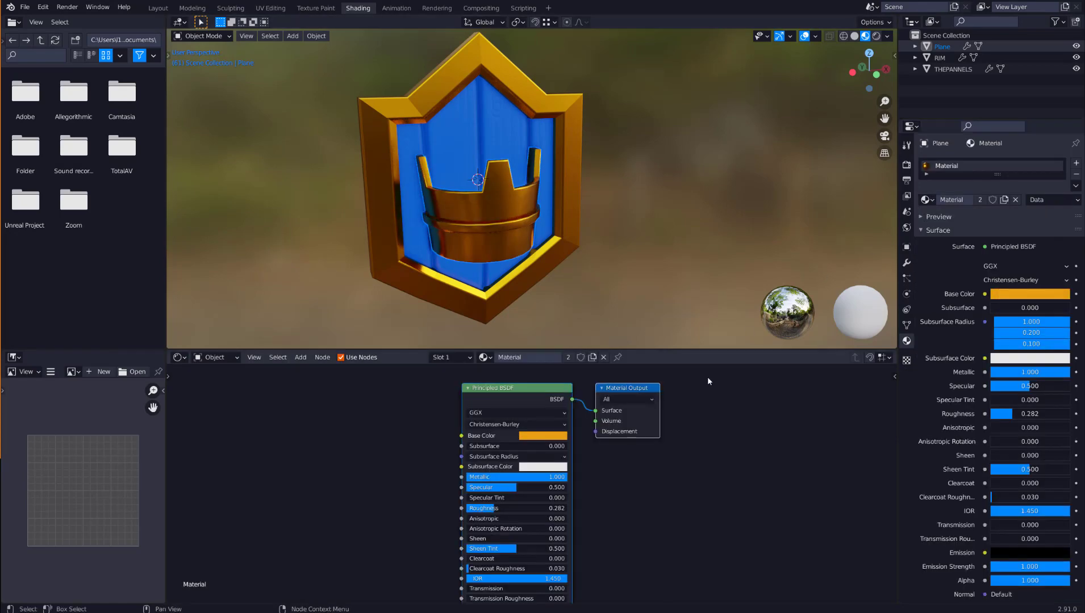
mouse_move(578, 271)
middle_down()
mouse_move(498, 217)
mouse_move(514, 188)
mouse_move(588, 211)
mouse_move(600, 257)
mouse_move(651, 288)
mouse_move(634, 308)
mouse_move(570, 272)
mouse_move(575, 246)
mouse_move(588, 281)
middle_up()
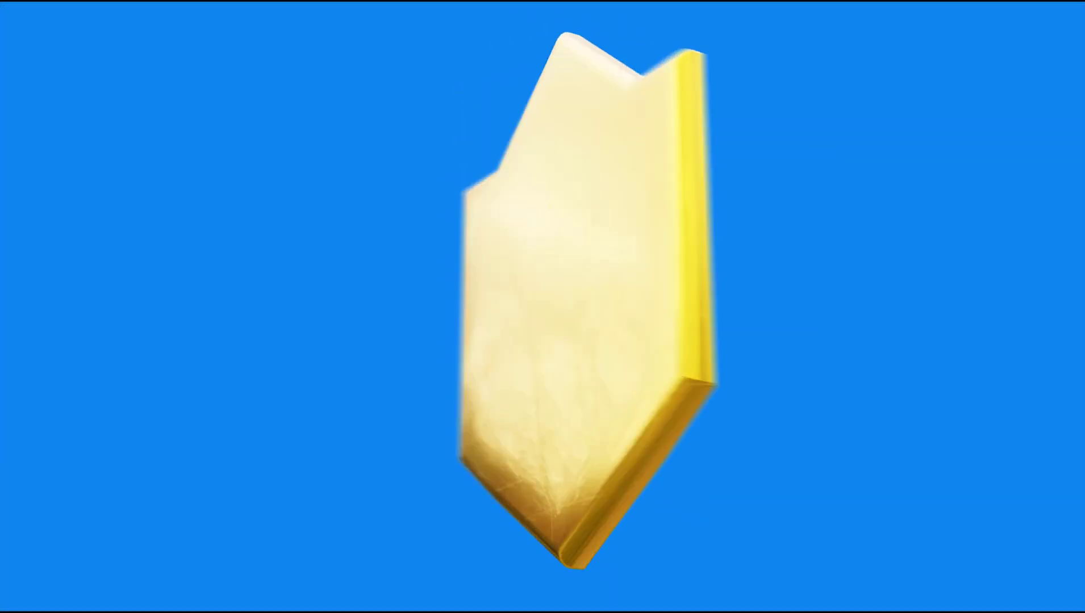